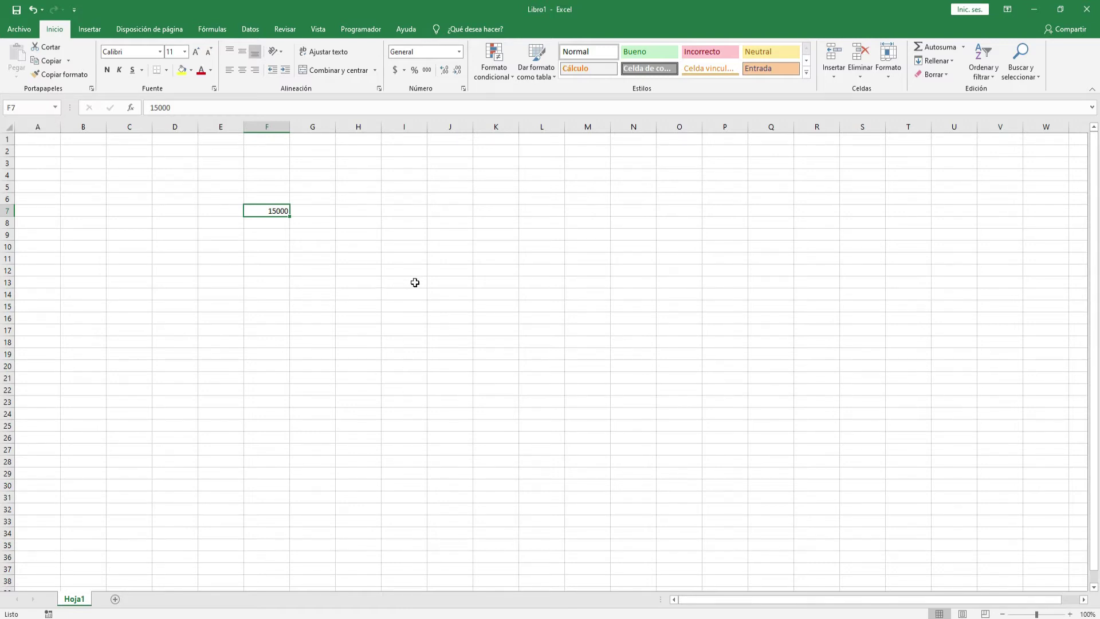
- Enter 2000 in cell F10 and make F13 the active cell
{"action": "left_click", "coordinate": [267, 247]}
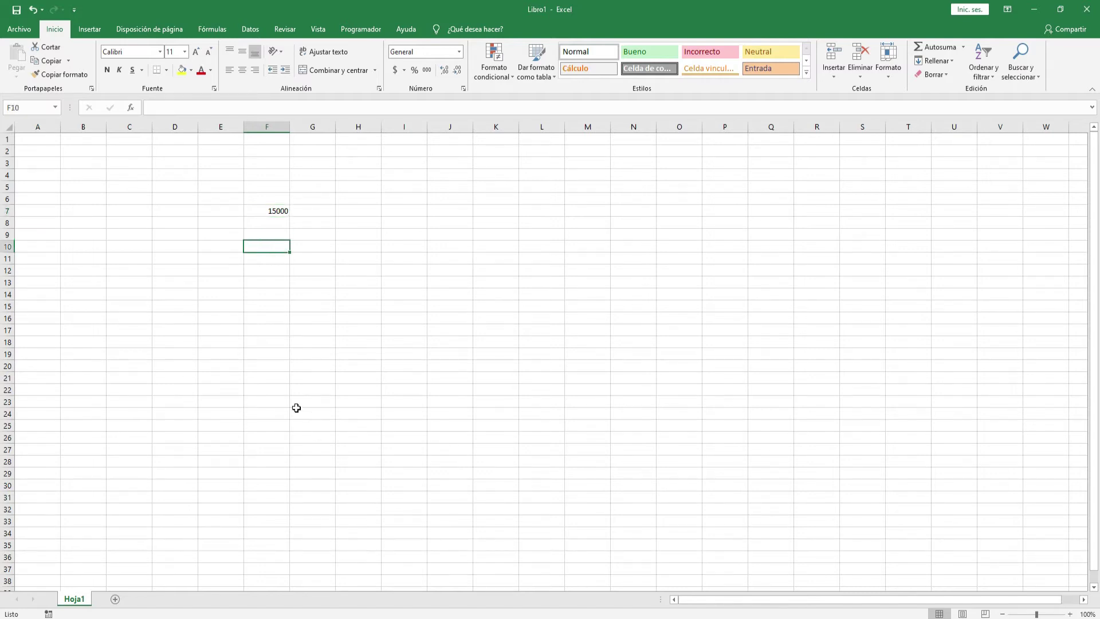
{"action": "type", "text": "2000"}
{"action": "key", "text": "Return"}
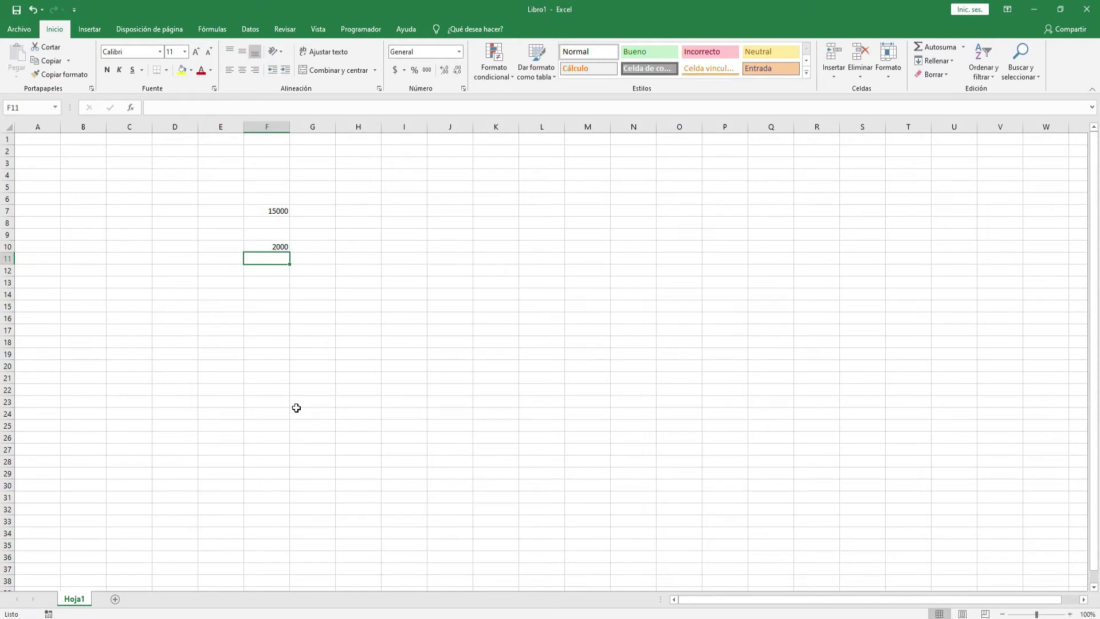
{"action": "left_click", "coordinate": [411, 269]}
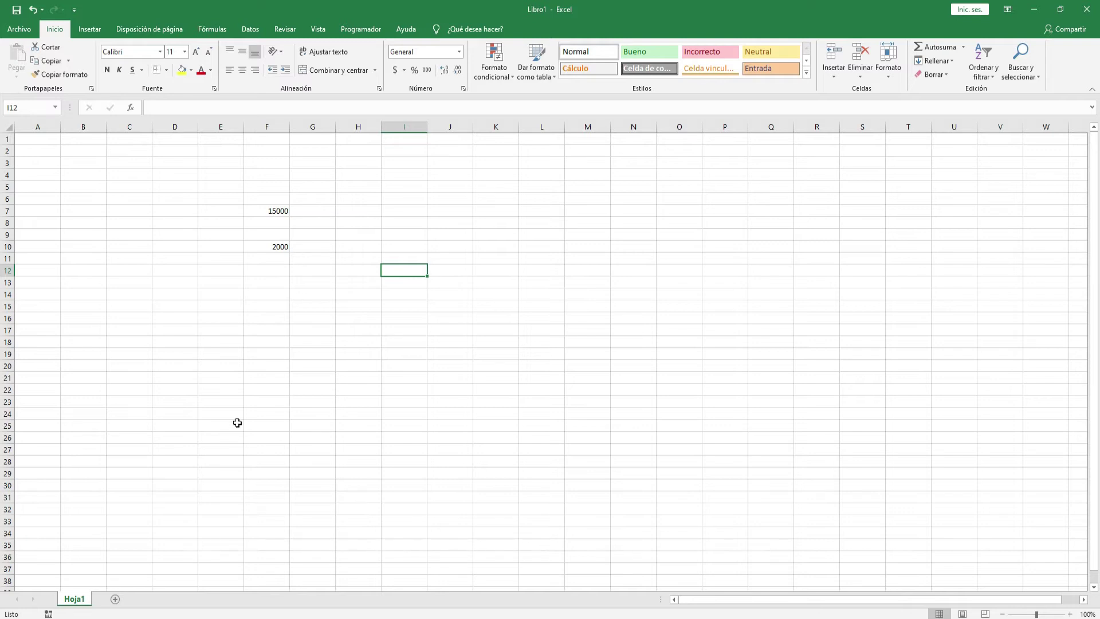
{"action": "left_click", "coordinate": [273, 285]}
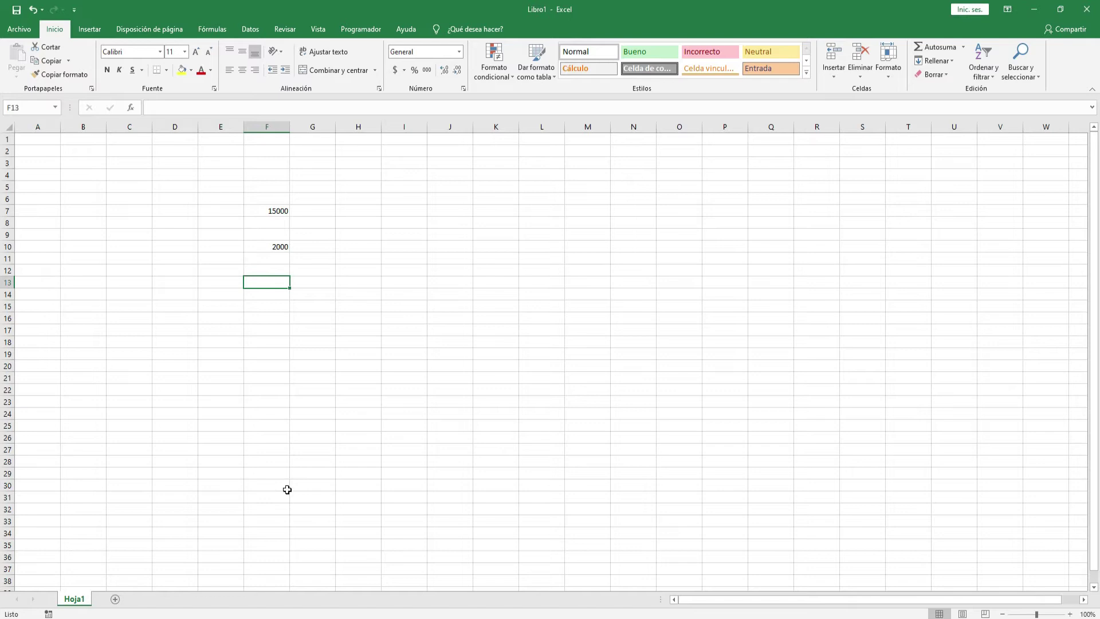
{"action": "type", "text": "="}
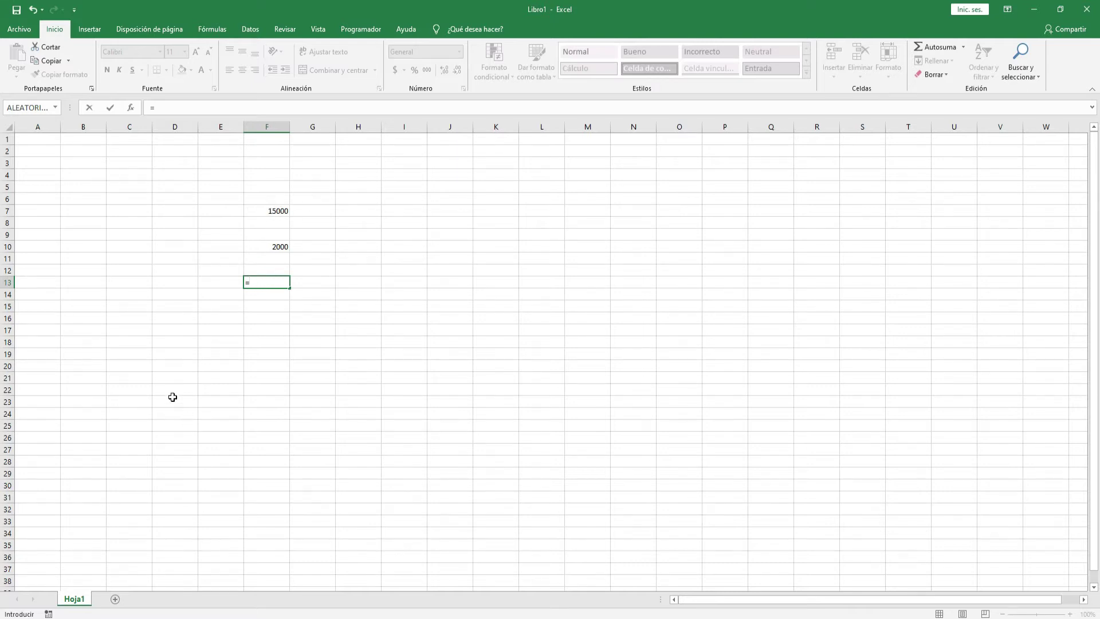
{"action": "type", "text": "f7"}
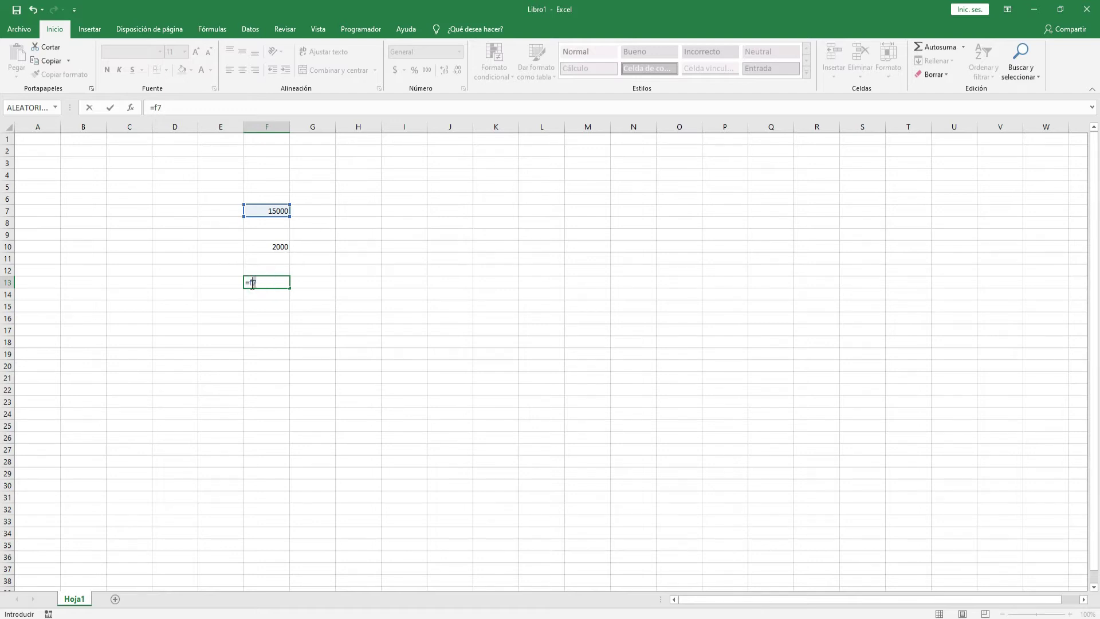
{"action": "key", "text": "BackSpace"}
{"action": "key", "text": "Escape"}
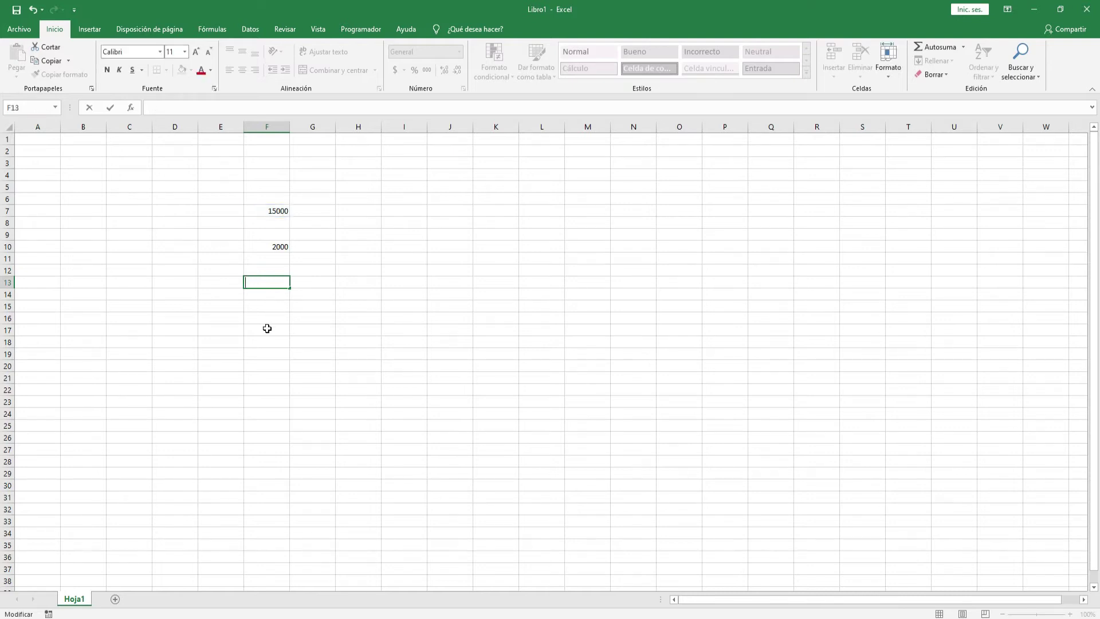
- Enter the formula =F7+F10 in cell F13 to add the two numbers
{"action": "type", "text": "="}
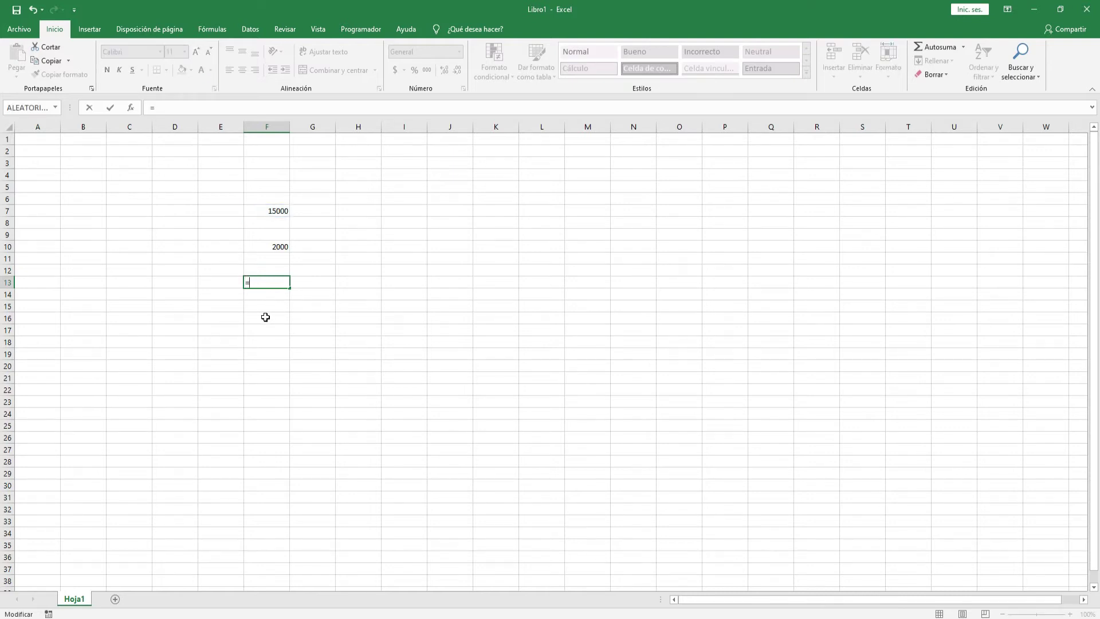
{"action": "left_click", "coordinate": [279, 212]}
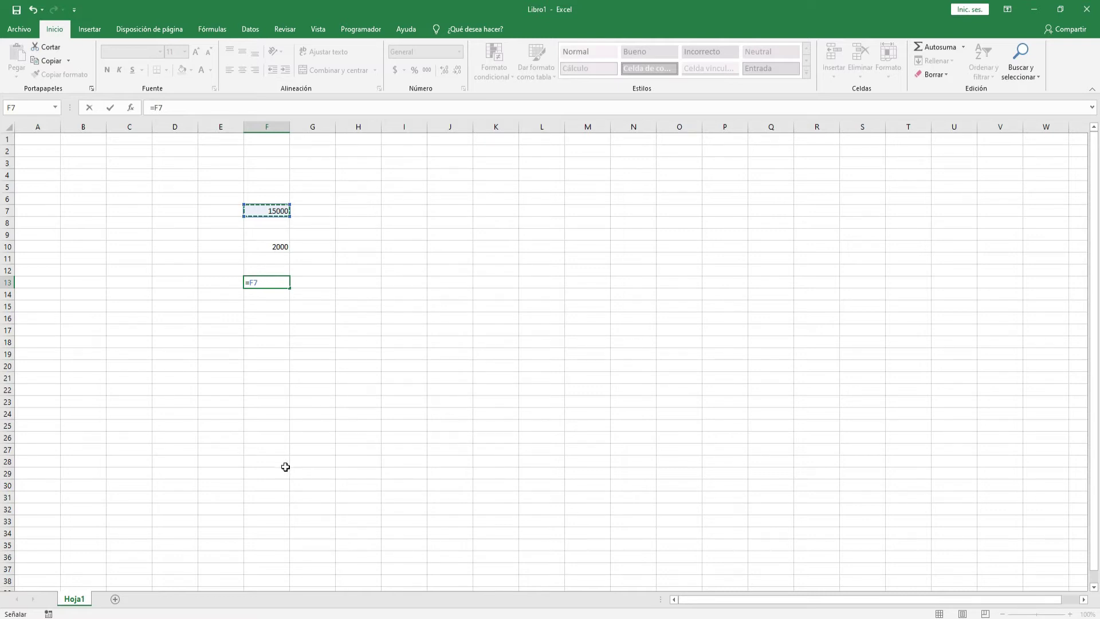
{"action": "type", "text": "+"}
{"action": "left_click", "coordinate": [267, 246]}
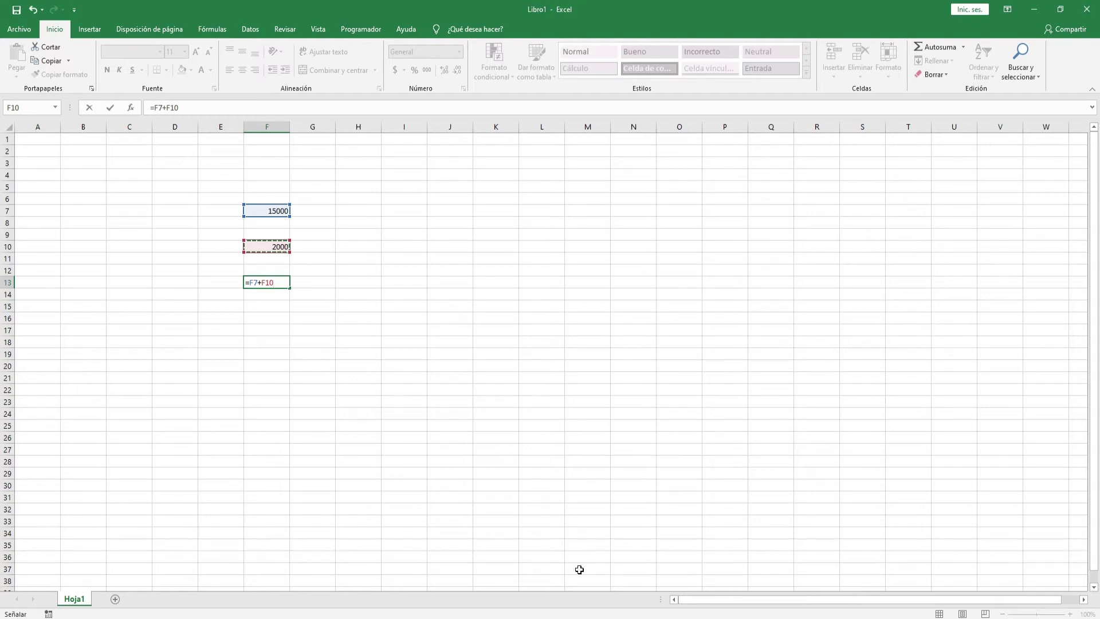
{"action": "key", "text": "Return"}
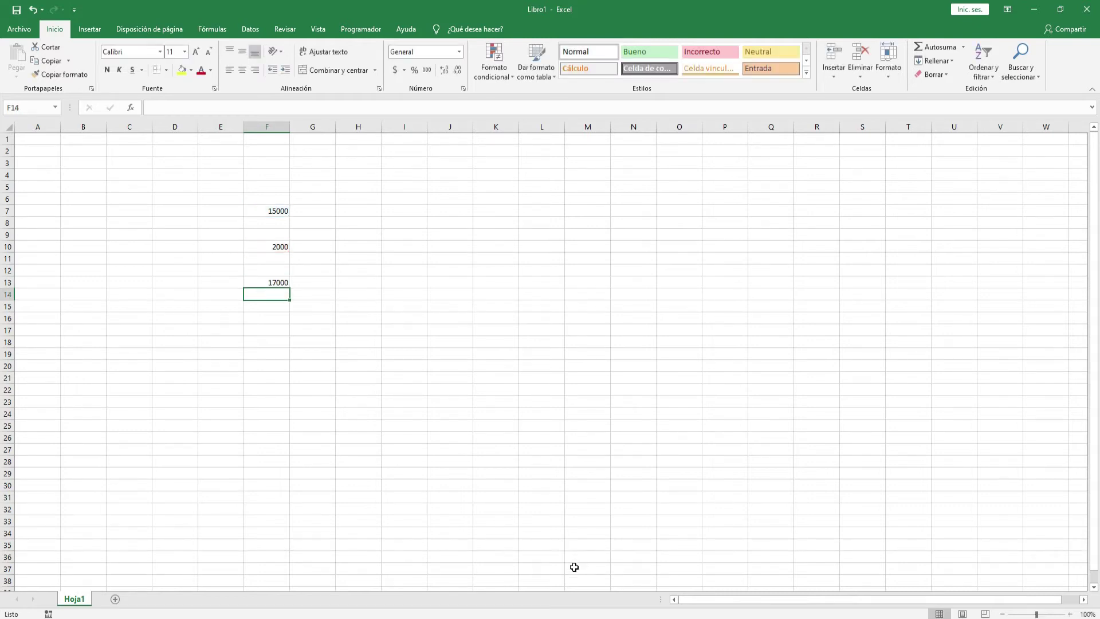
- Enter the label SUMA in cell E13, beside the addition formula
{"action": "left_click", "coordinate": [232, 282]}
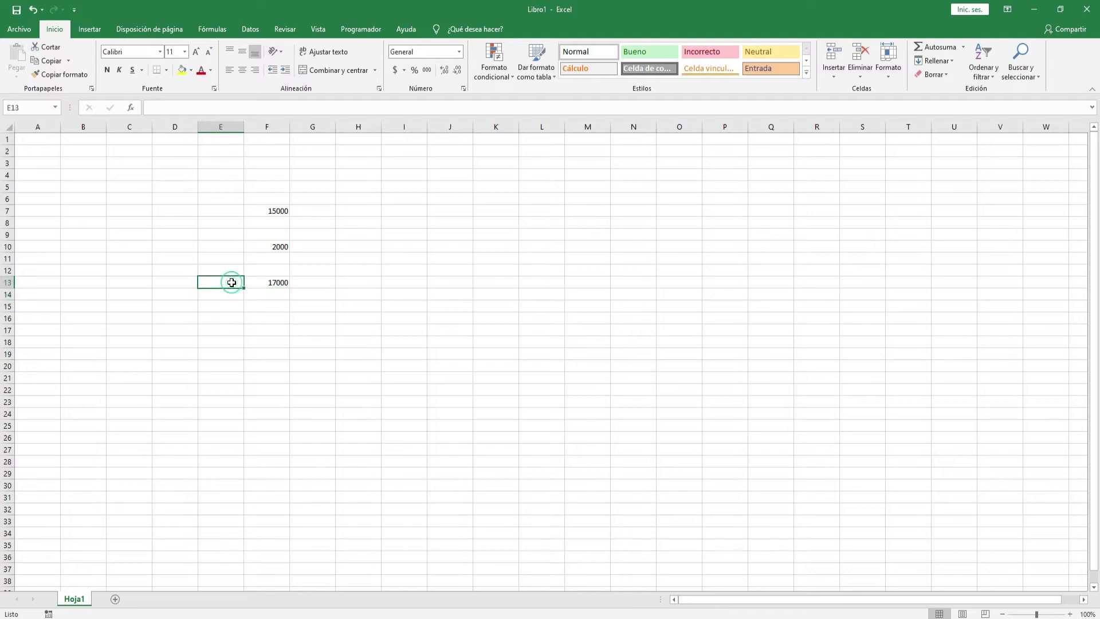
{"action": "type", "text": "suma"}
{"action": "key", "text": "BackSpace"}
{"action": "key", "text": "BackSpace"}
{"action": "key", "text": "BackSpace"}
{"action": "type", "text": "SUMA"}
{"action": "key", "text": "Return"}
- Enter the label RESTA in E15 and the subtraction formula =F7-F10 beside it in F15
{"action": "key", "text": "Return"}
{"action": "type", "text": "RESTA"}
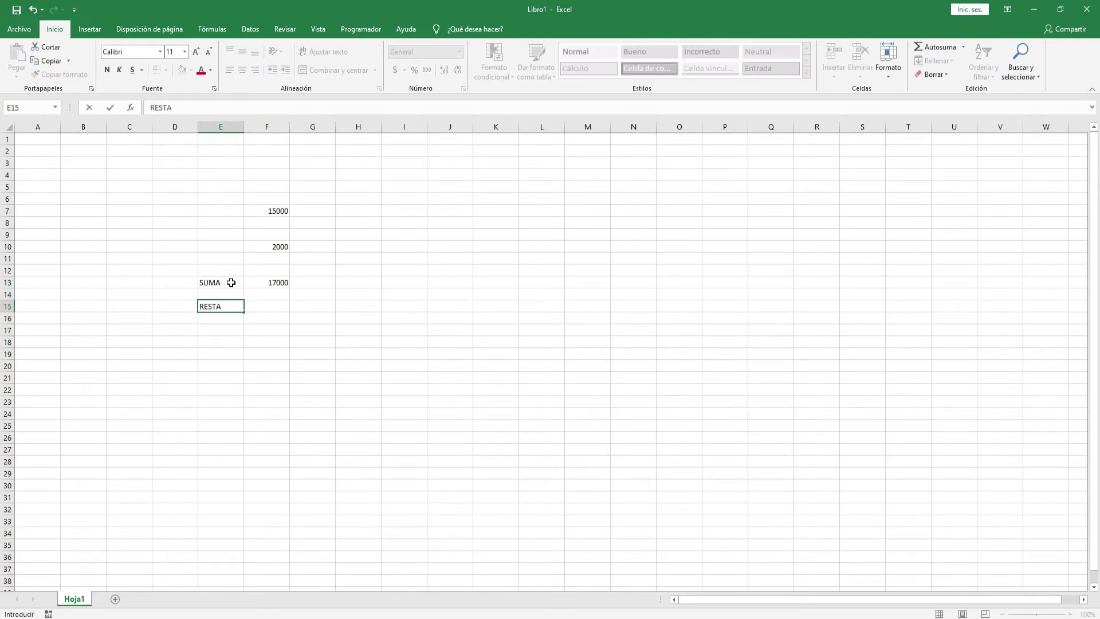
{"action": "key", "text": "Tab"}
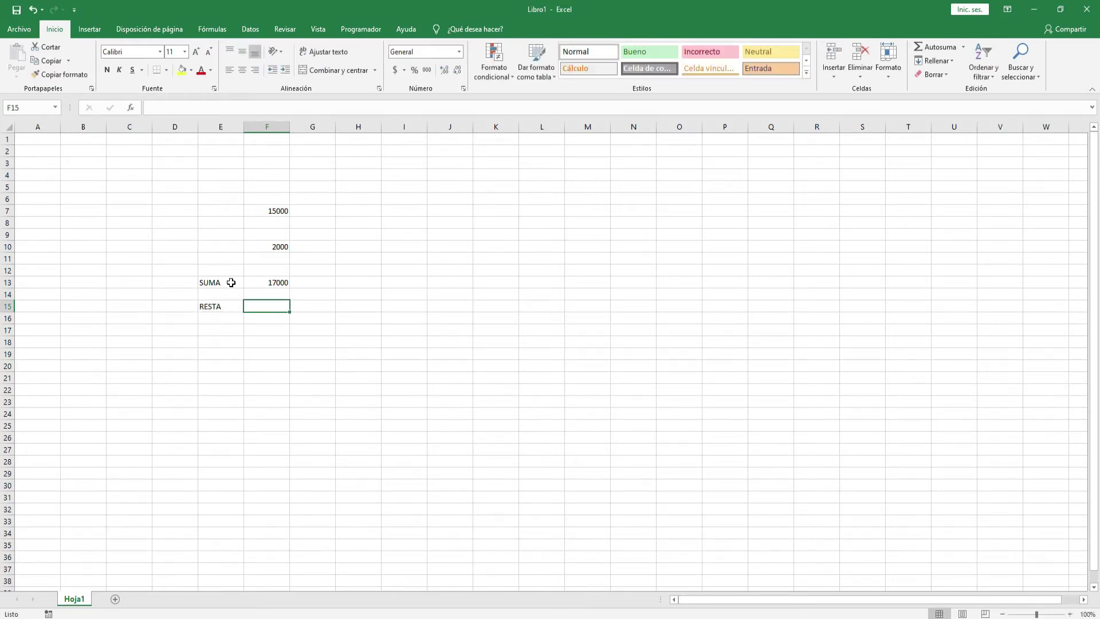
{"action": "type", "text": "="}
{"action": "left_click", "coordinate": [262, 211]}
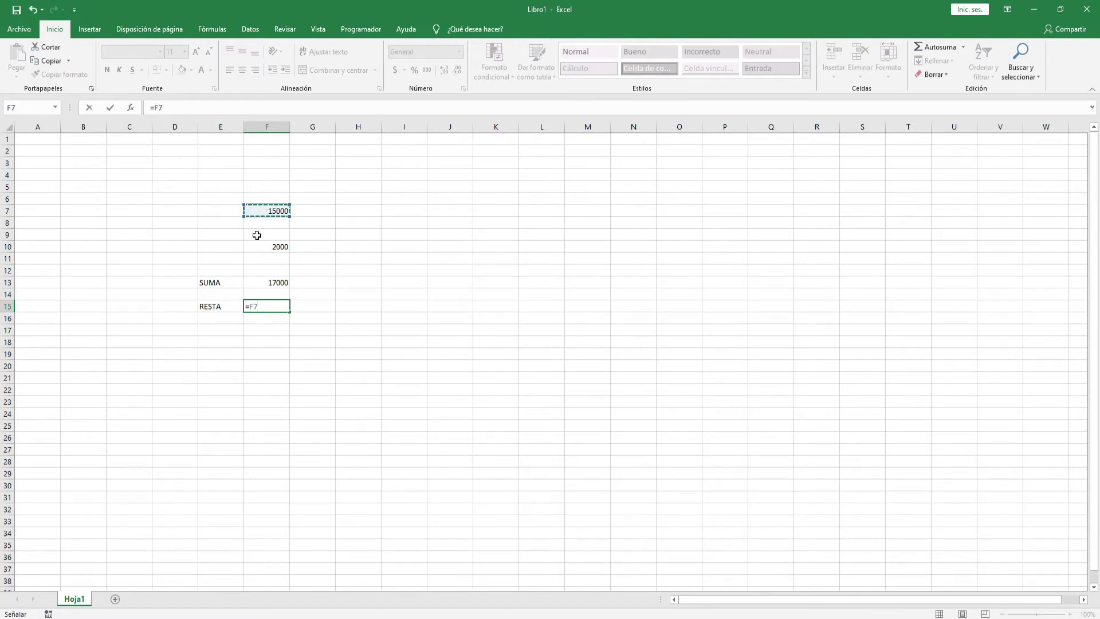
{"action": "type", "text": "-"}
{"action": "left_click", "coordinate": [268, 249]}
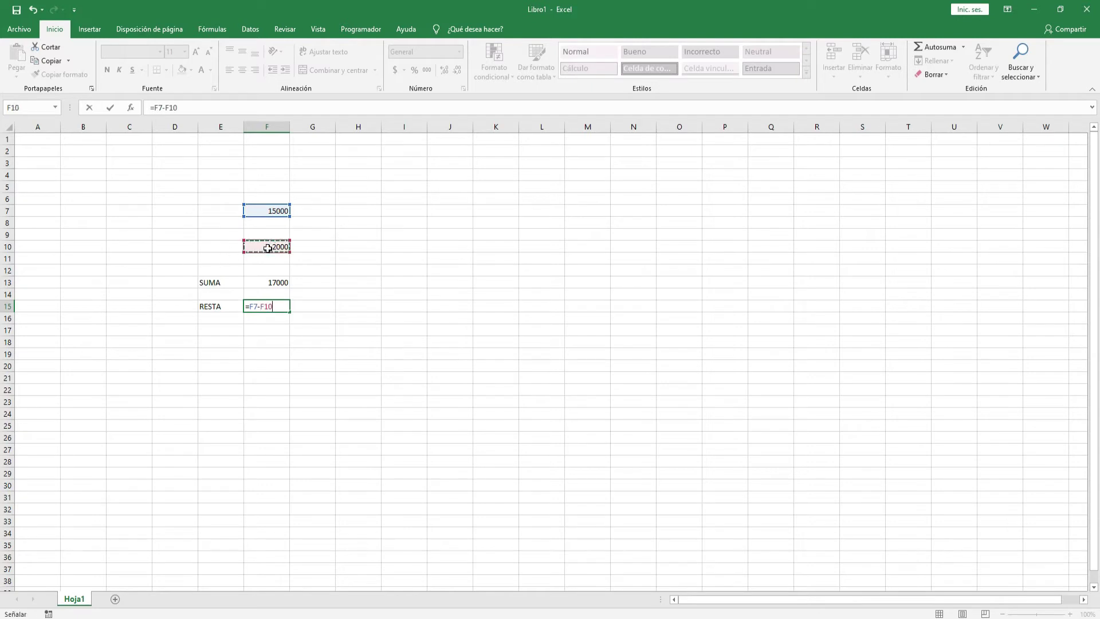
{"action": "key", "text": "Return"}
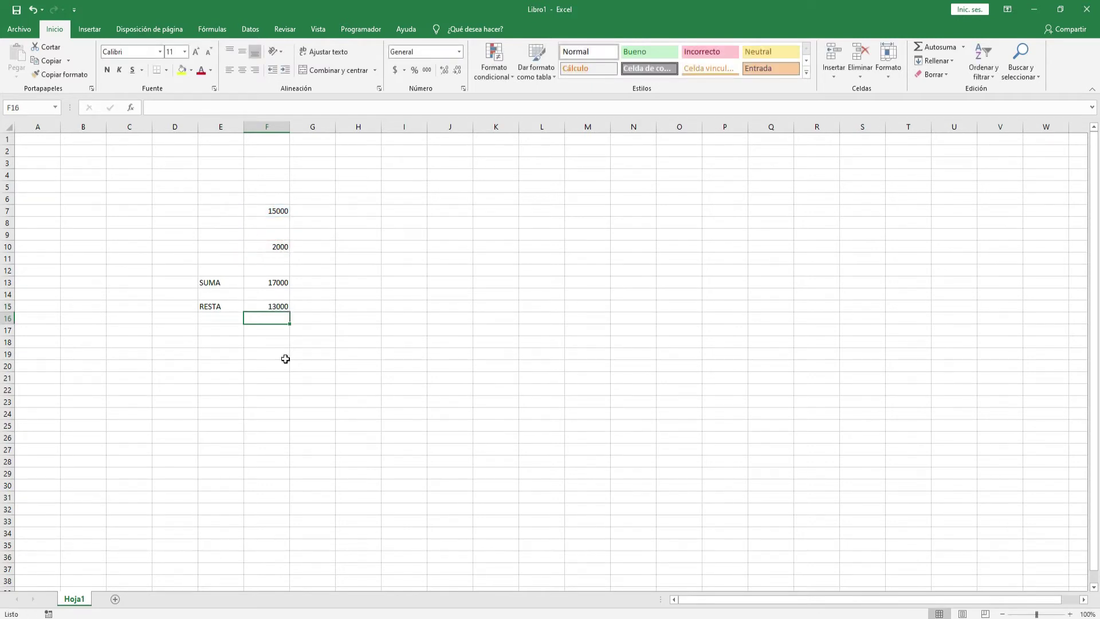
- Enter the label MULTIPLICACION in E17 and widen column E to fit the text
{"action": "left_click", "coordinate": [223, 330]}
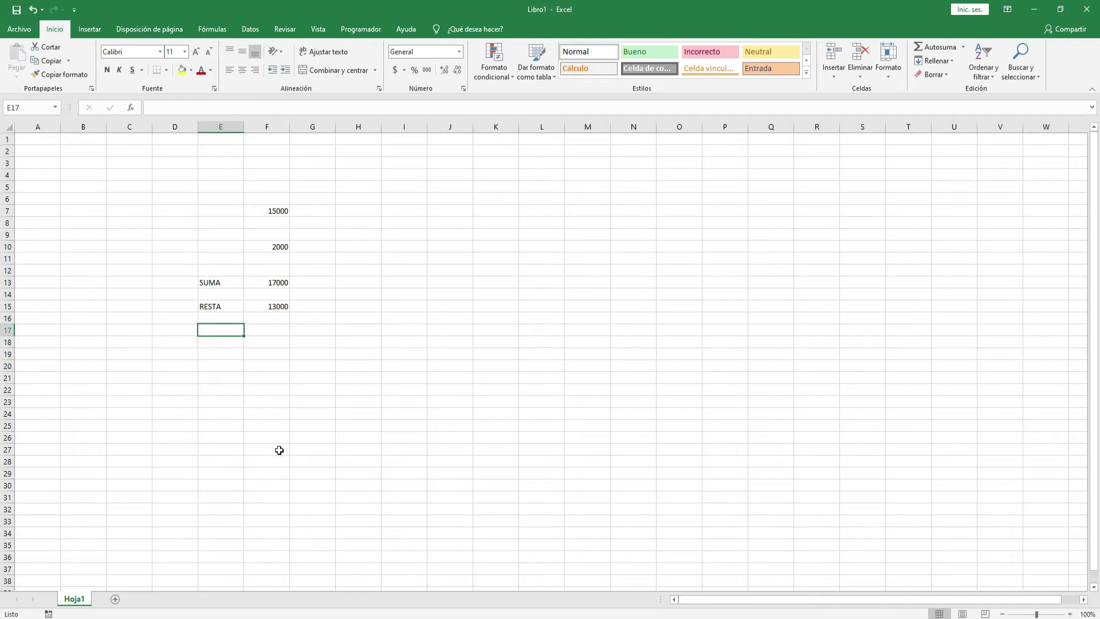
{"action": "type", "text": "MULTIPLICACION"}
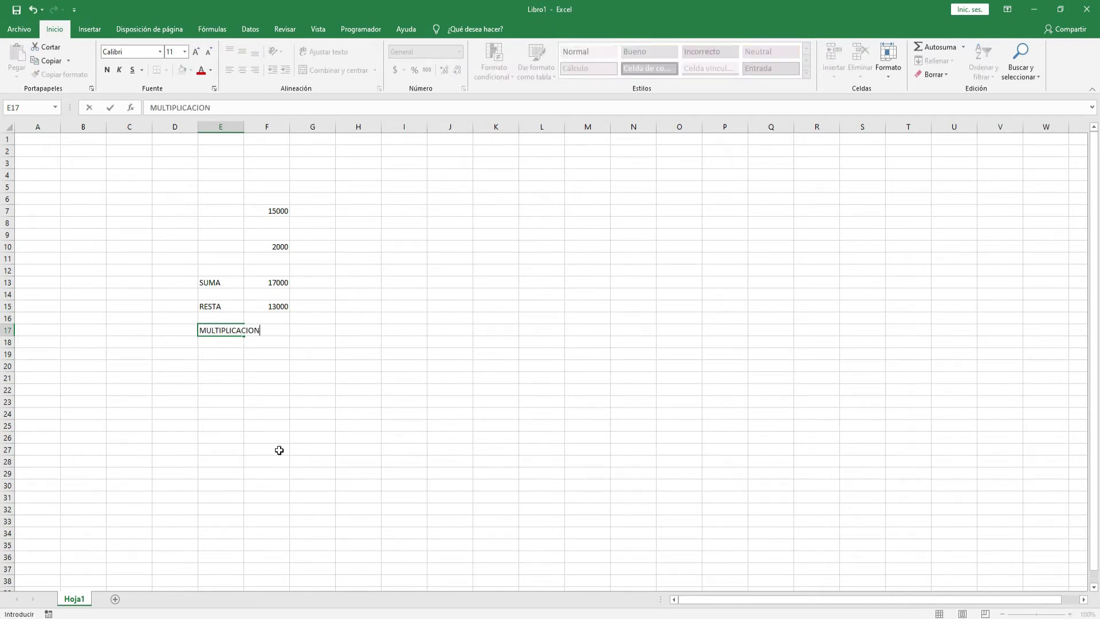
{"action": "left_click", "coordinate": [286, 410]}
{"action": "left_click_drag", "start_coordinate": [245, 127], "coordinate": [263, 127]}
- Enter the formula =F7*3 in cell F17 to multiply the first number by 3
{"action": "left_click", "coordinate": [298, 327]}
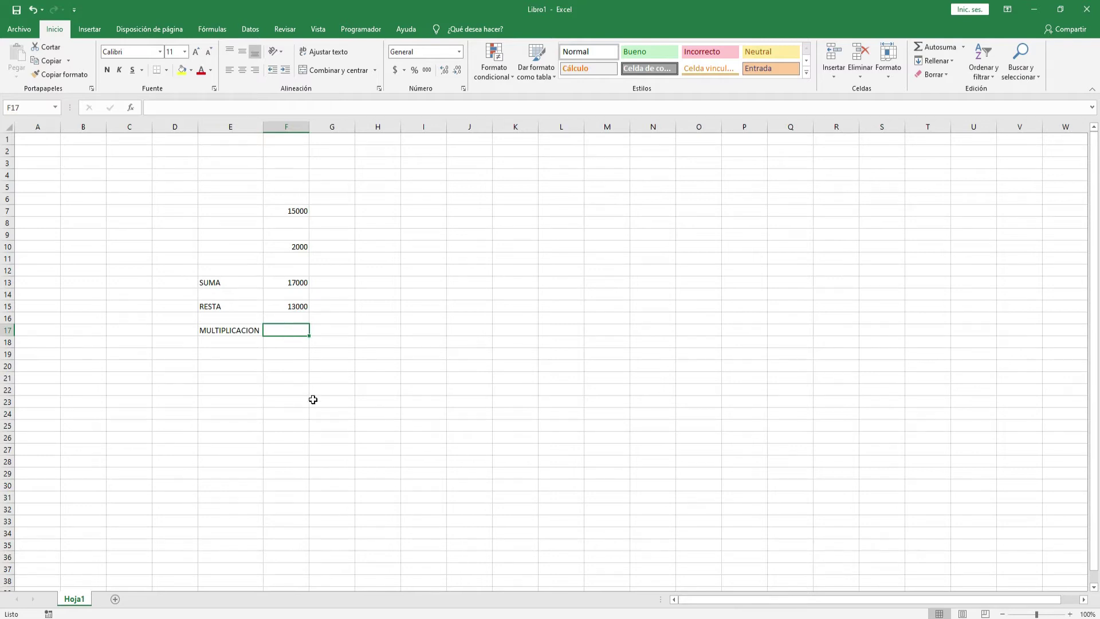
{"action": "type", "text": "="}
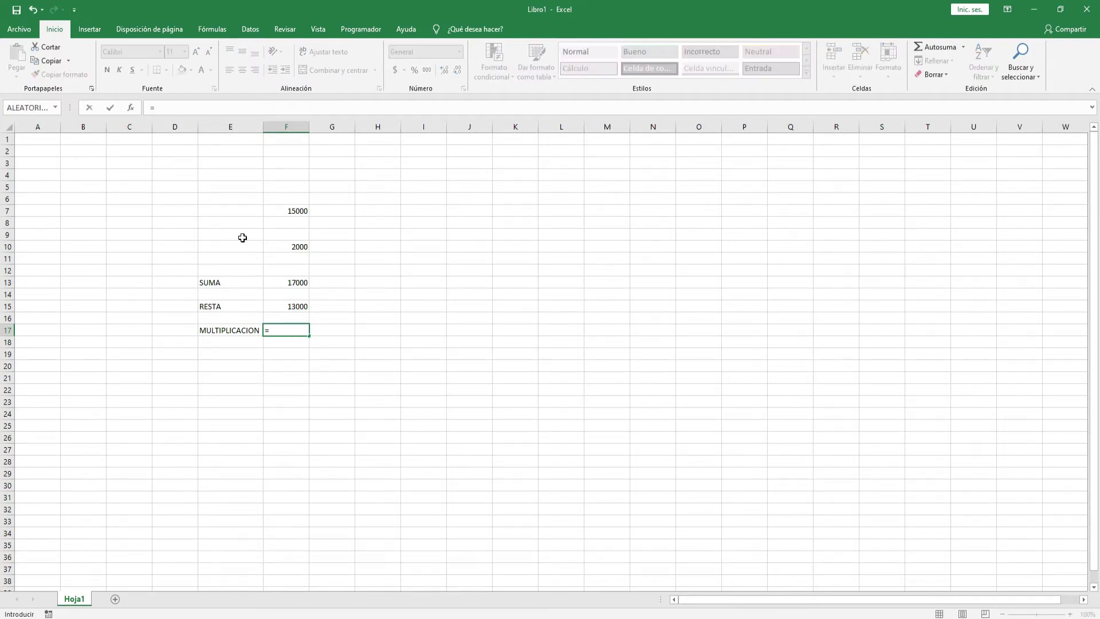
{"action": "left_click", "coordinate": [278, 209]}
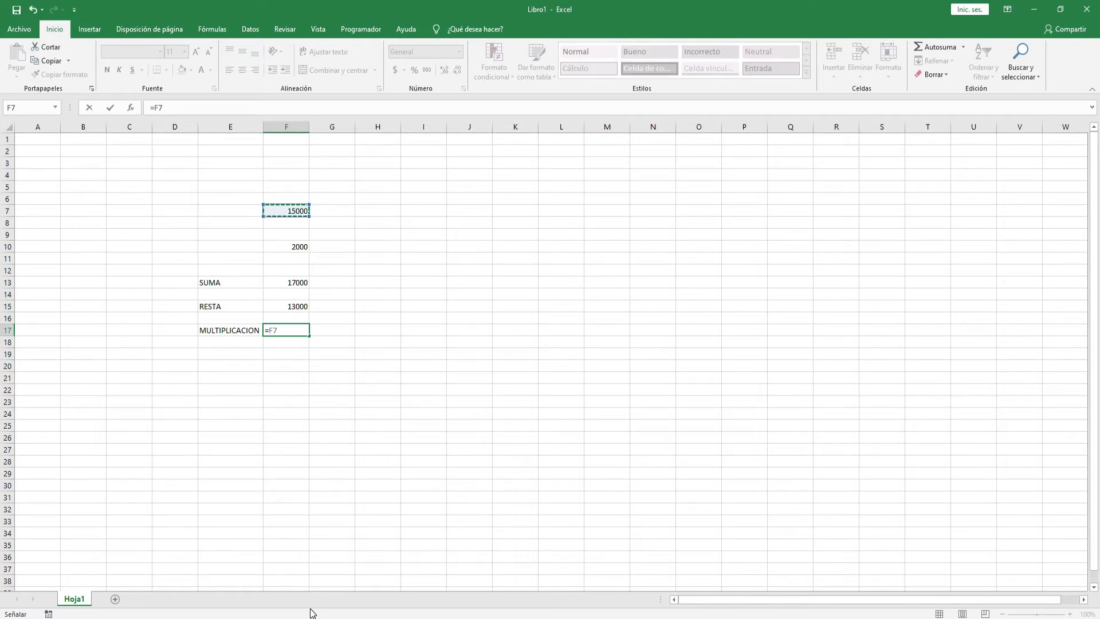
{"action": "type", "text": "*"}
{"action": "key", "text": "Return"}
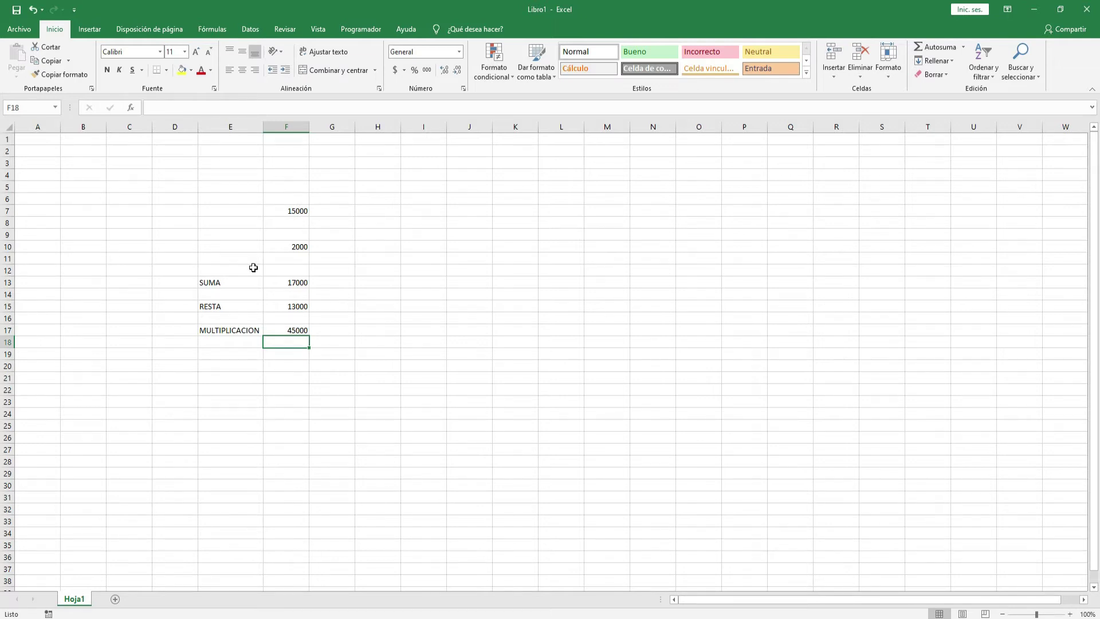
{"action": "left_click", "coordinate": [288, 329]}
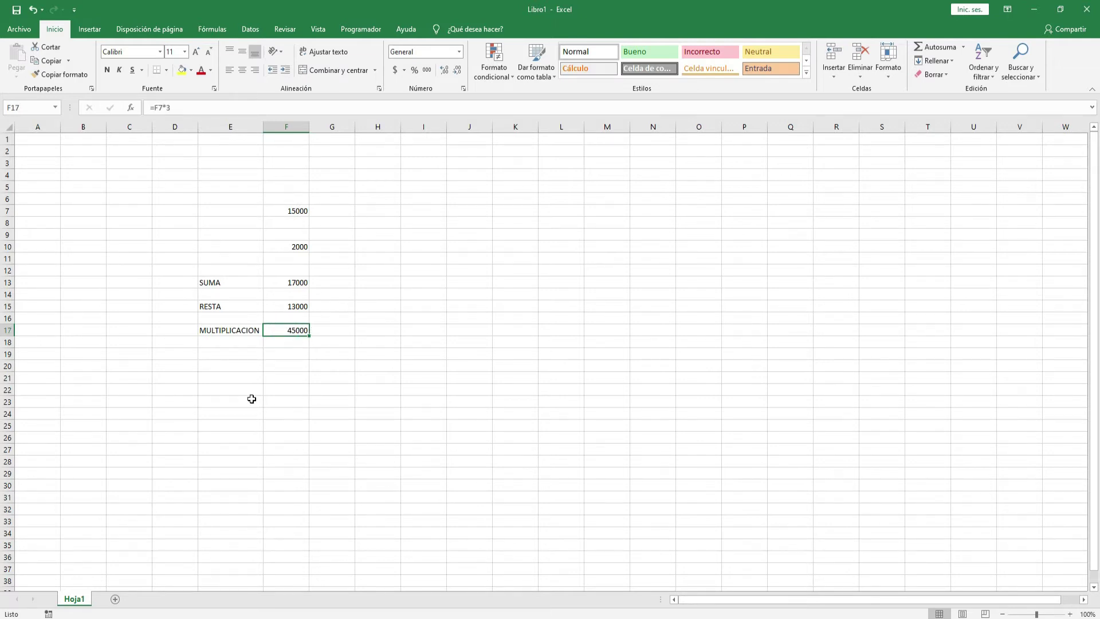
- Enter the label DIVISION in E19 and the formula =F7/9 beside it in F19
{"action": "left_click", "coordinate": [235, 352]}
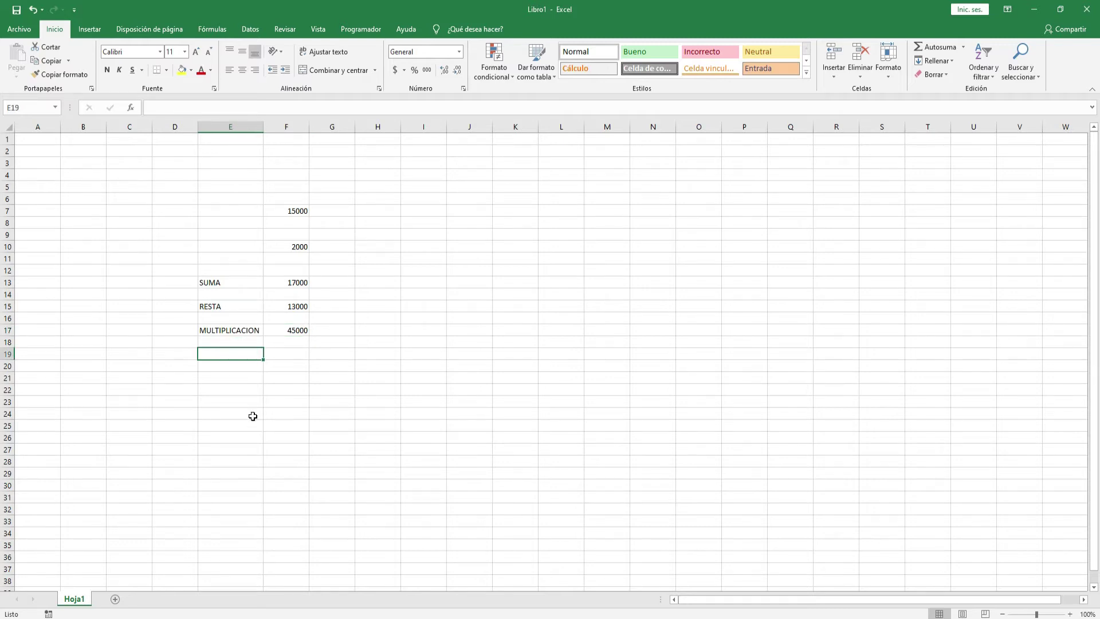
{"action": "type", "text": "="}
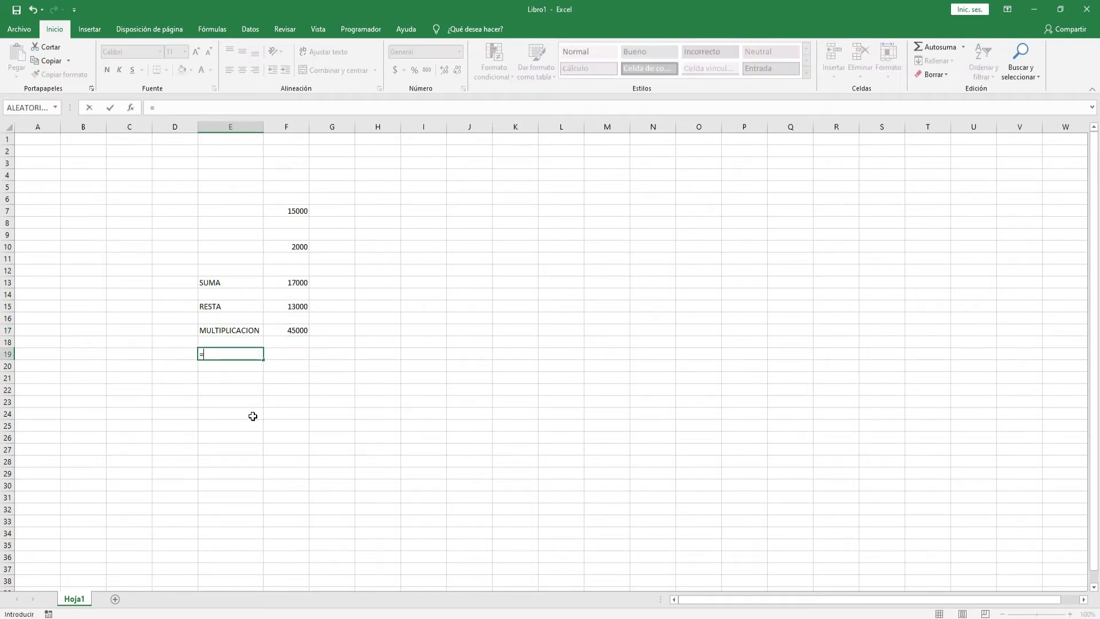
{"action": "key", "text": "BackSpace"}
{"action": "type", "text": "DIVISION"}
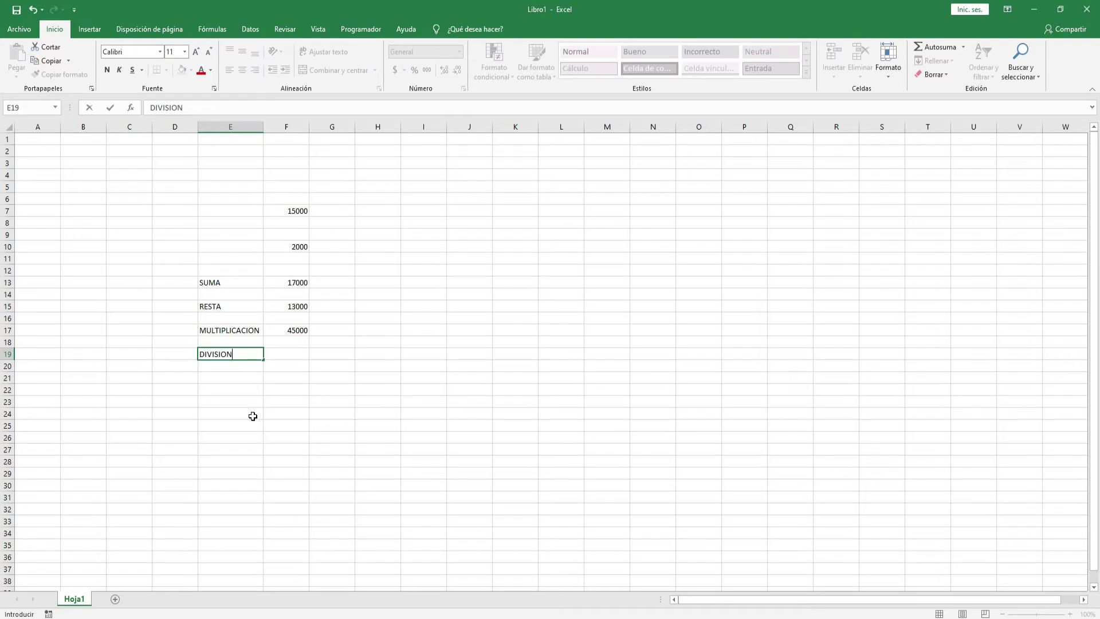
{"action": "key", "text": "Tab"}
{"action": "type", "text": "="}
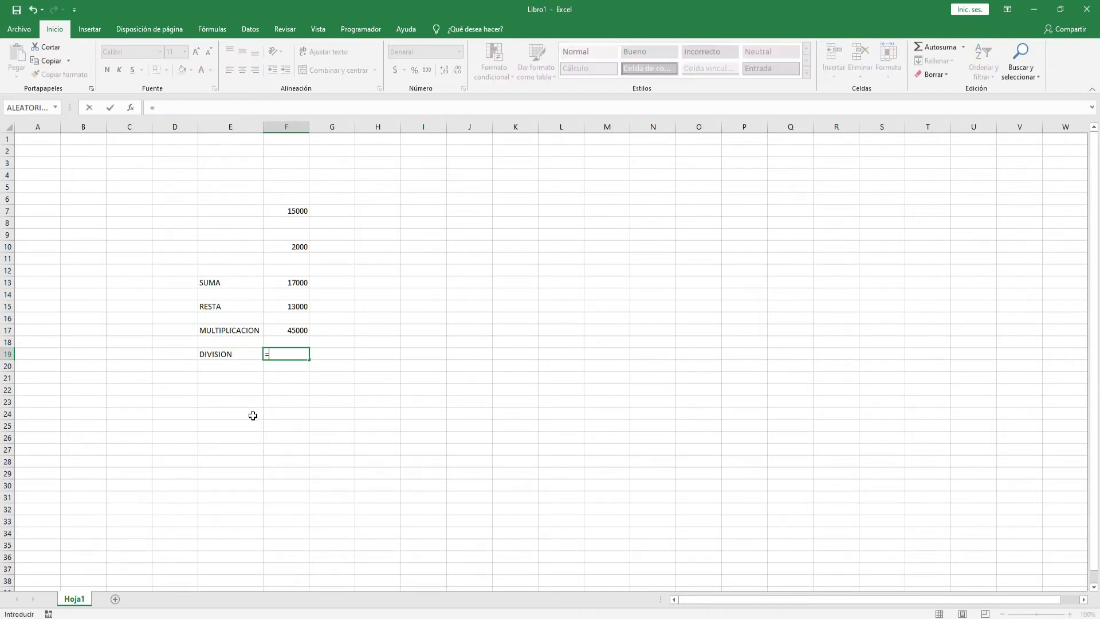
{"action": "left_click", "coordinate": [281, 210]}
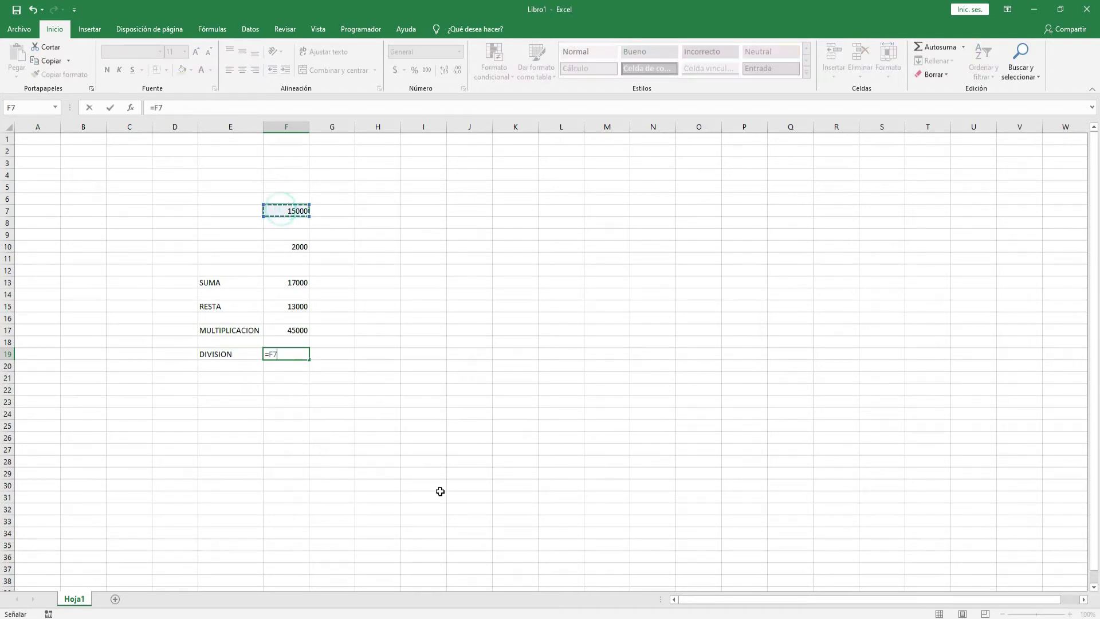
{"action": "type", "text": "/9"}
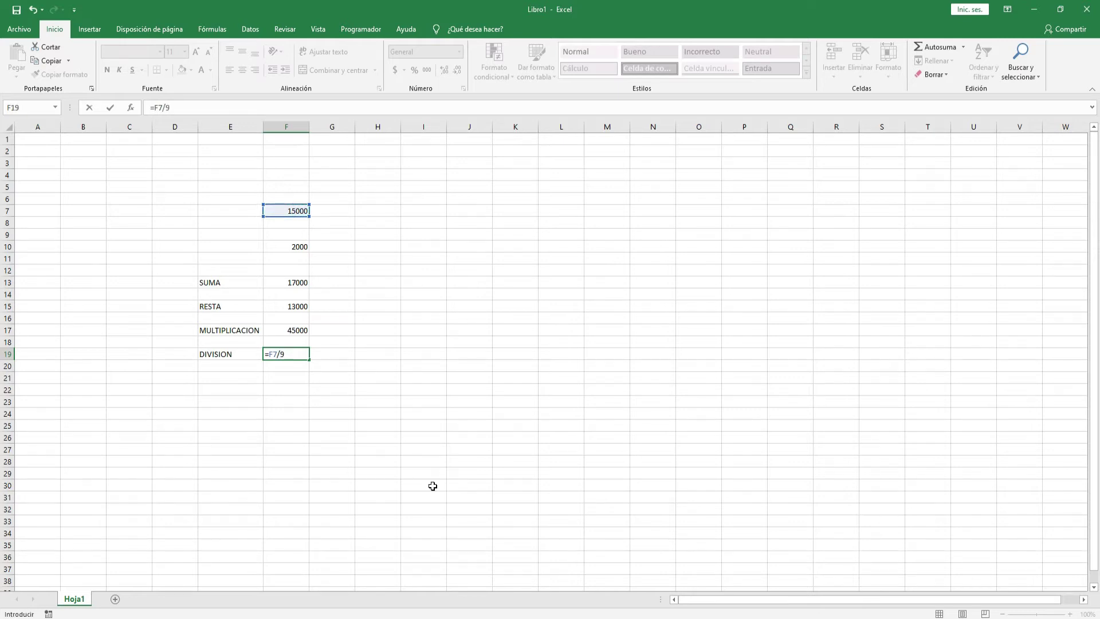
{"action": "key", "text": "Return"}
- Reduce the division result in cell F19 to two decimal places
{"action": "left_click", "coordinate": [302, 353]}
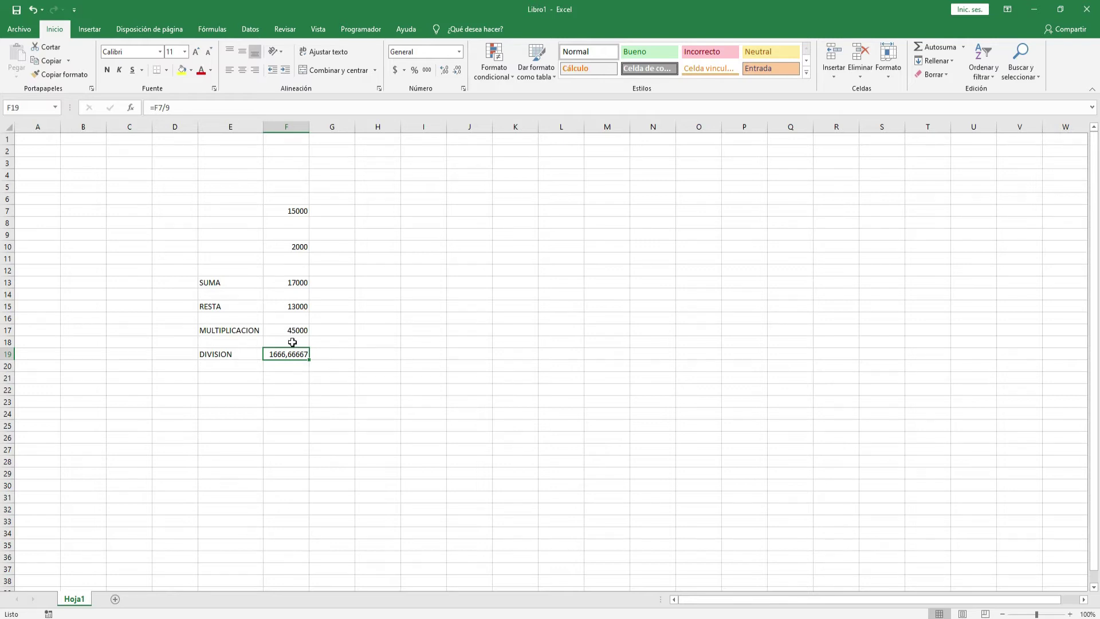
{"action": "left_click", "coordinate": [459, 71]}
{"action": "left_click", "coordinate": [459, 70]}
{"action": "left_click", "coordinate": [459, 70]}
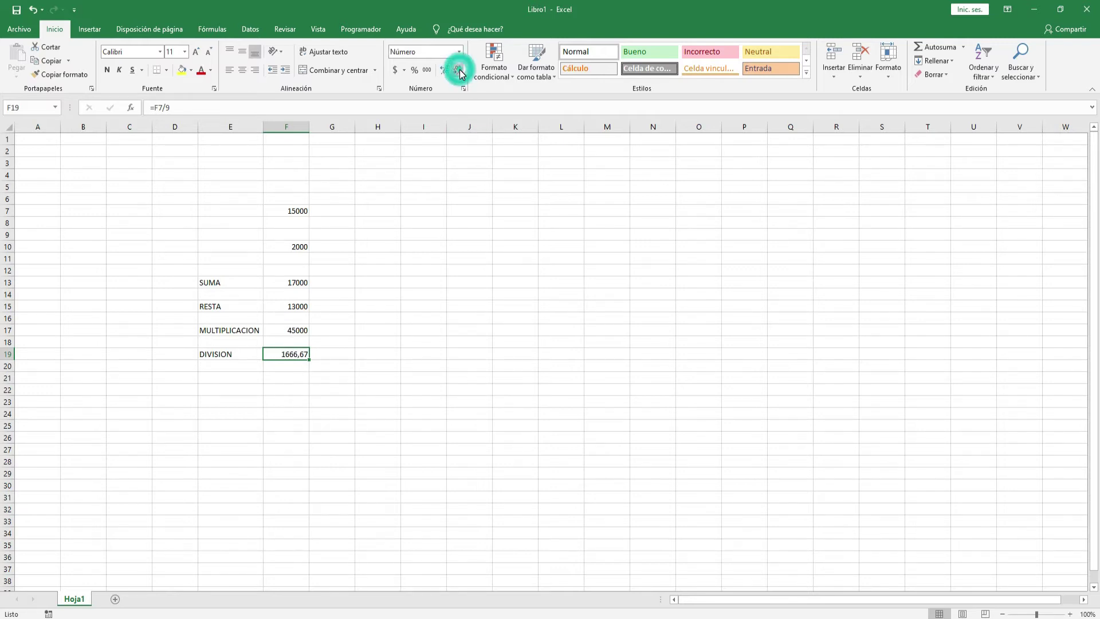
{"action": "left_click", "coordinate": [368, 418]}
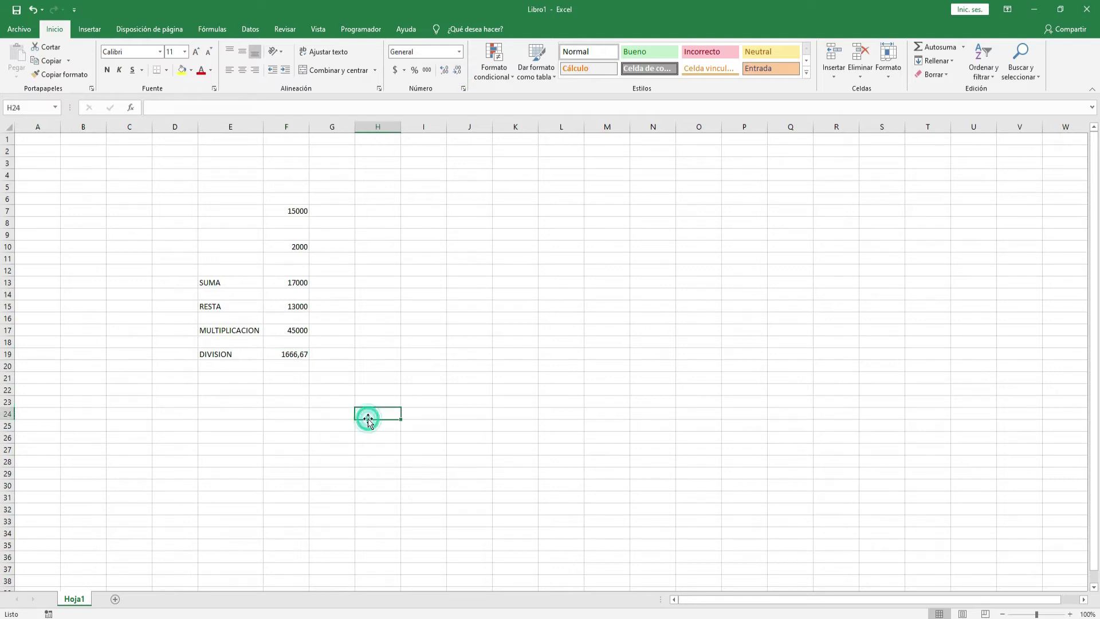
- Open the addition formula in cell F13 to examine the cells it references
{"action": "left_click", "coordinate": [220, 380]}
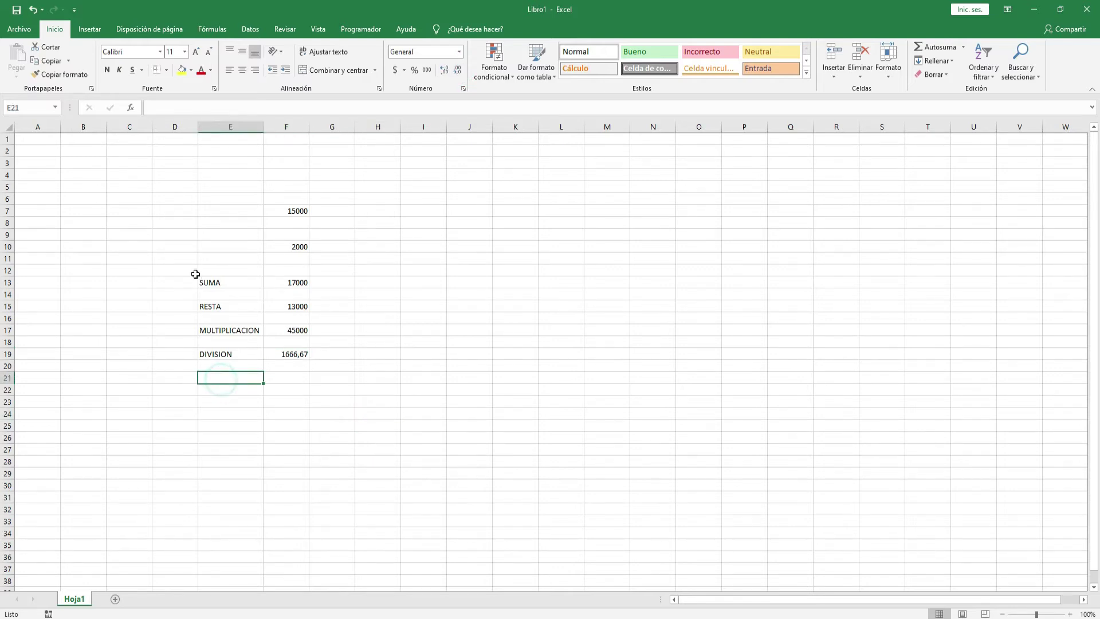
{"action": "double_click", "coordinate": [274, 283]}
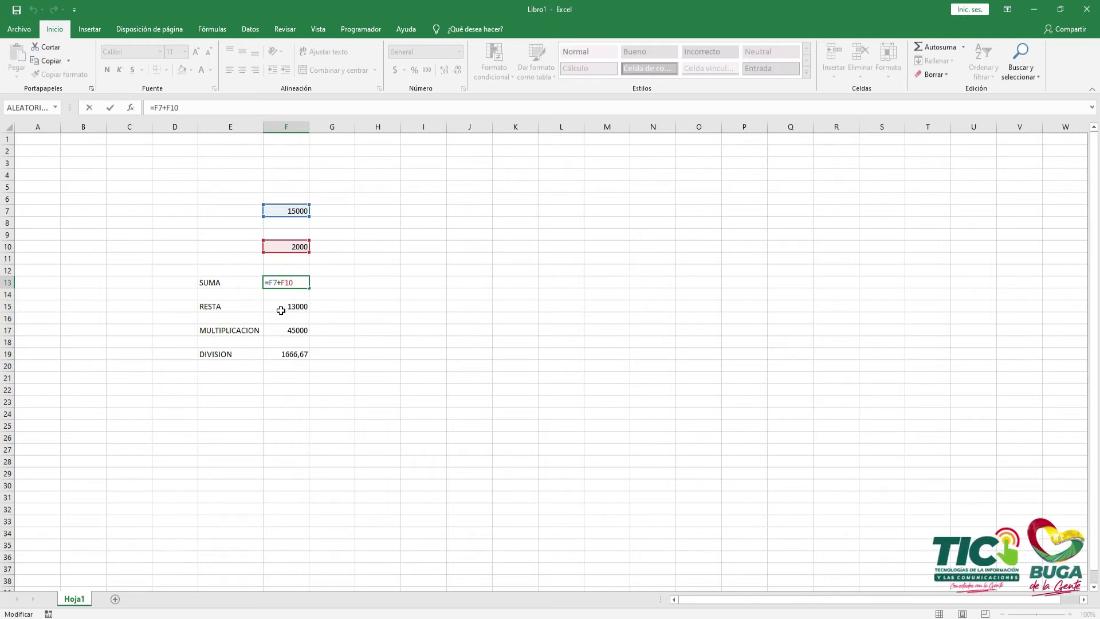
{"action": "key", "text": "Return"}
{"action": "left_click", "coordinate": [376, 295]}
{"action": "left_click", "coordinate": [286, 367]}
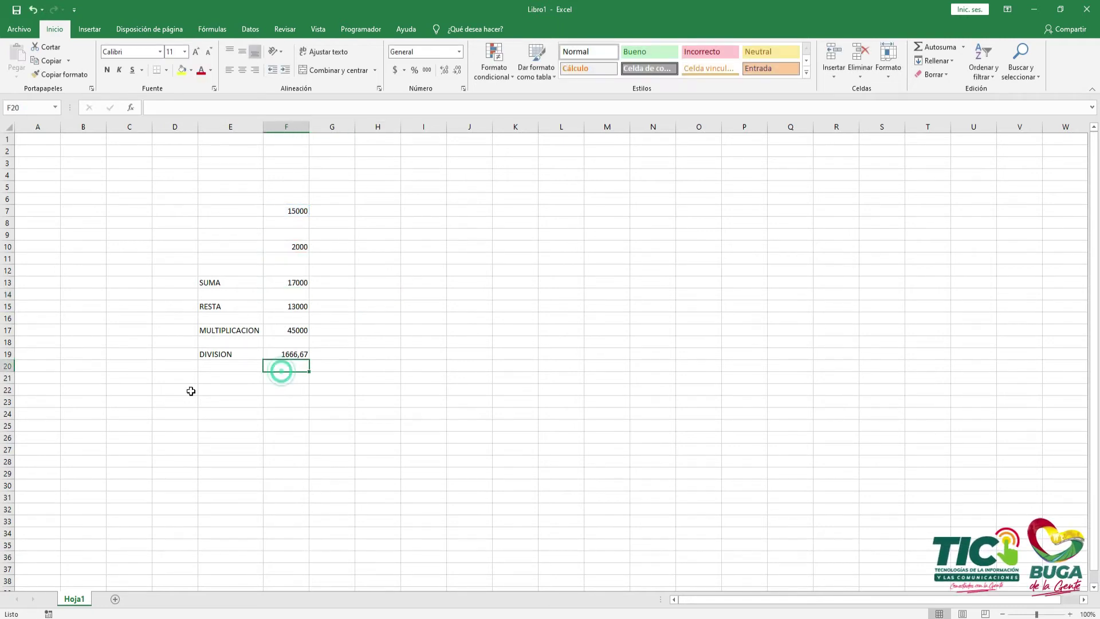
{"action": "left_click", "coordinate": [205, 377]}
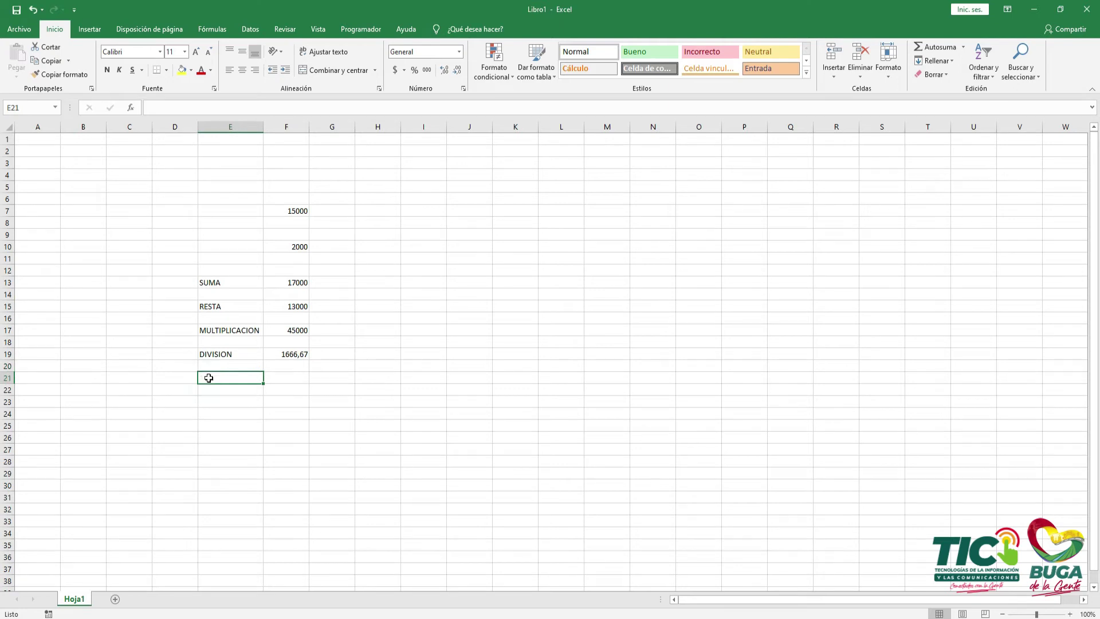
{"action": "left_click", "coordinate": [295, 368]}
{"action": "left_click", "coordinate": [524, 247]}
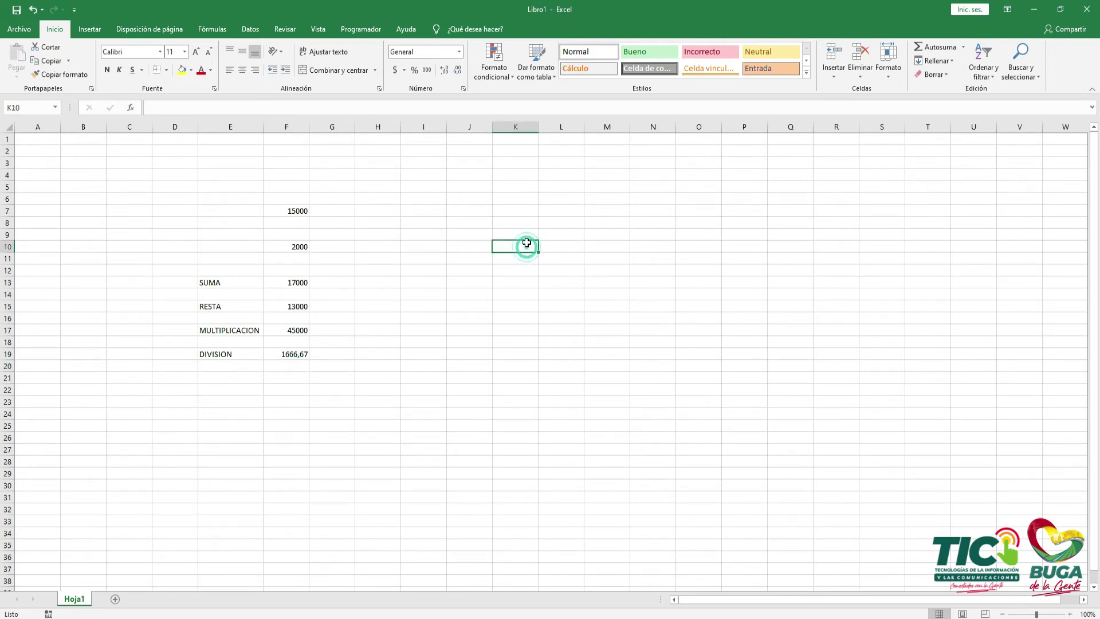
- Enter the numbers 1 to 10 down cells K4 to K13 and the multiplier 5 in J4
{"action": "left_click", "coordinate": [533, 175]}
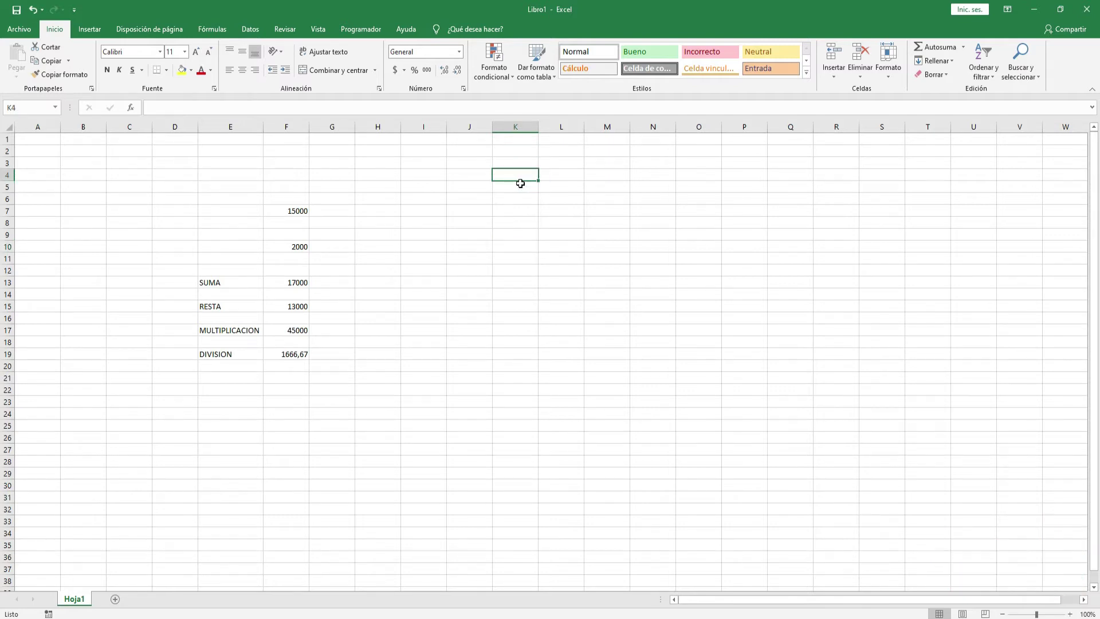
{"action": "type", "text": "1"}
{"action": "key", "text": "Return"}
{"action": "type", "text": "2"}
{"action": "key", "text": "Return"}
{"action": "type", "text": "3"}
{"action": "key", "text": "Return"}
{"action": "type", "text": "4"}
{"action": "key", "text": "Return"}
{"action": "type", "text": "5"}
{"action": "key", "text": "Return"}
{"action": "type", "text": "6"}
{"action": "key", "text": "Return"}
{"action": "type", "text": "7"}
{"action": "key", "text": "Return"}
{"action": "type", "text": "8"}
{"action": "key", "text": "Return"}
{"action": "type", "text": "9"}
{"action": "key", "text": "Return"}
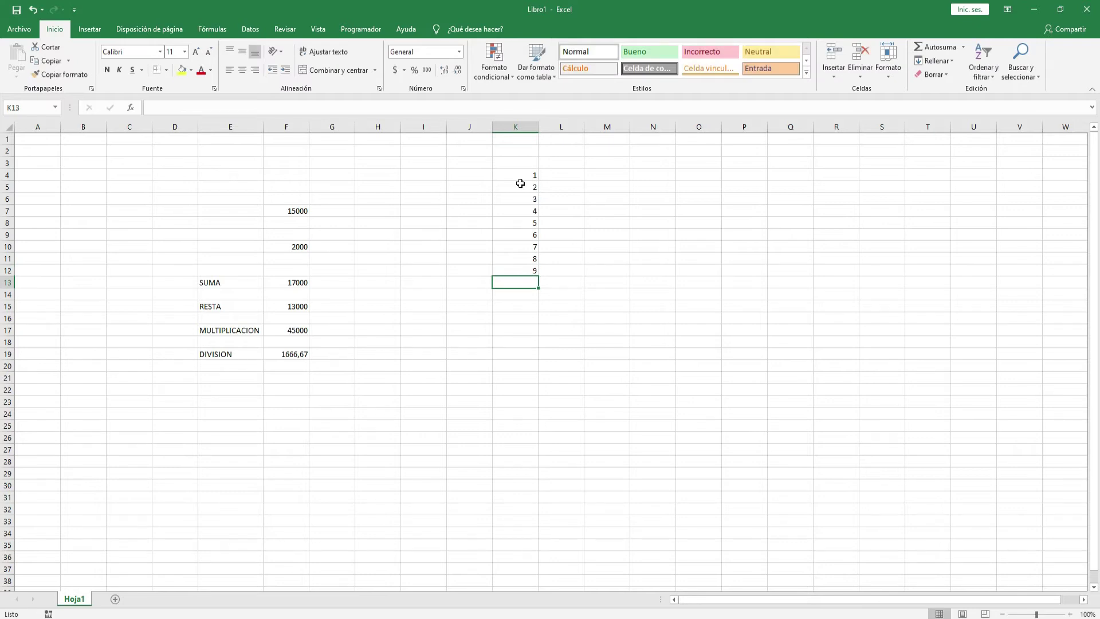
{"action": "type", "text": "10"}
{"action": "key", "text": "Return"}
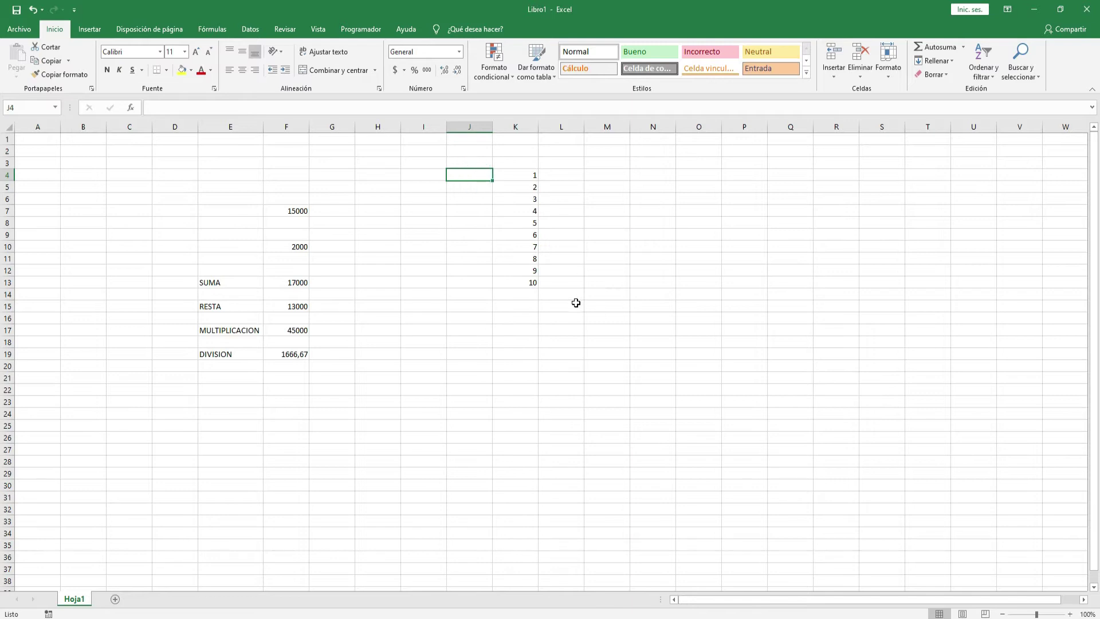
{"action": "type", "text": "5"}
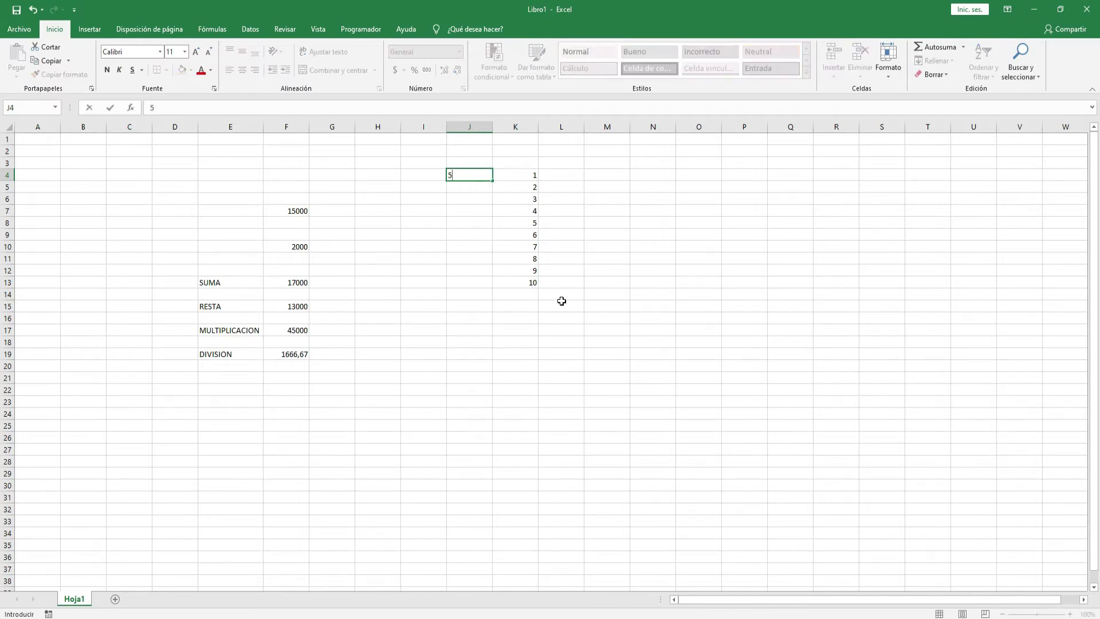
- Enter the formula =J4*K4 in cell M4 to multiply the 5 by the first number in the list
{"action": "left_click", "coordinate": [607, 174]}
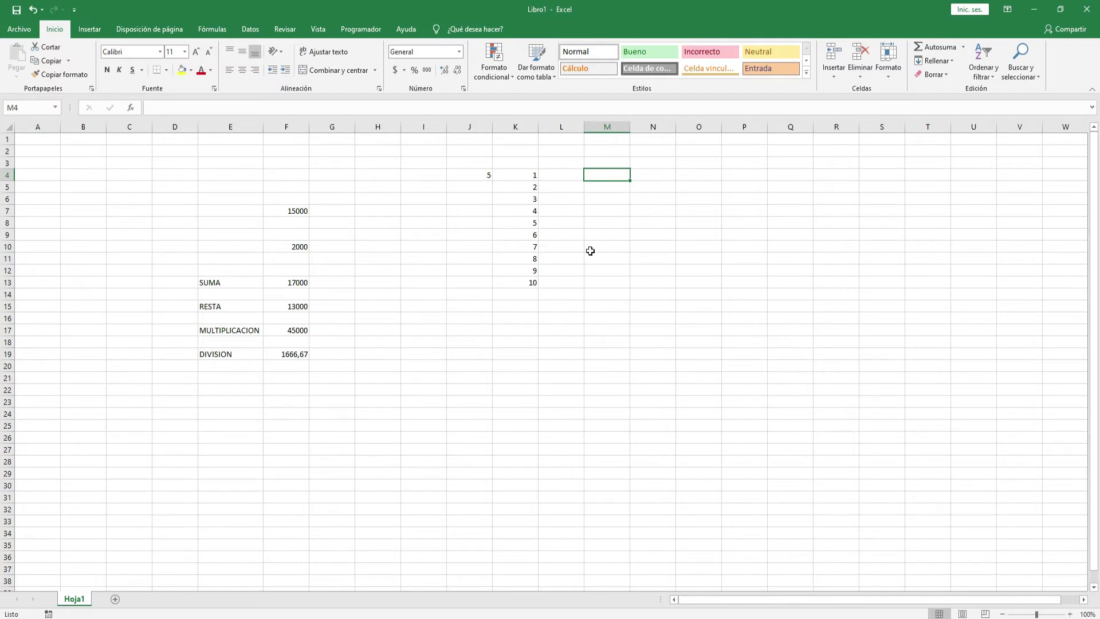
{"action": "type", "text": "="}
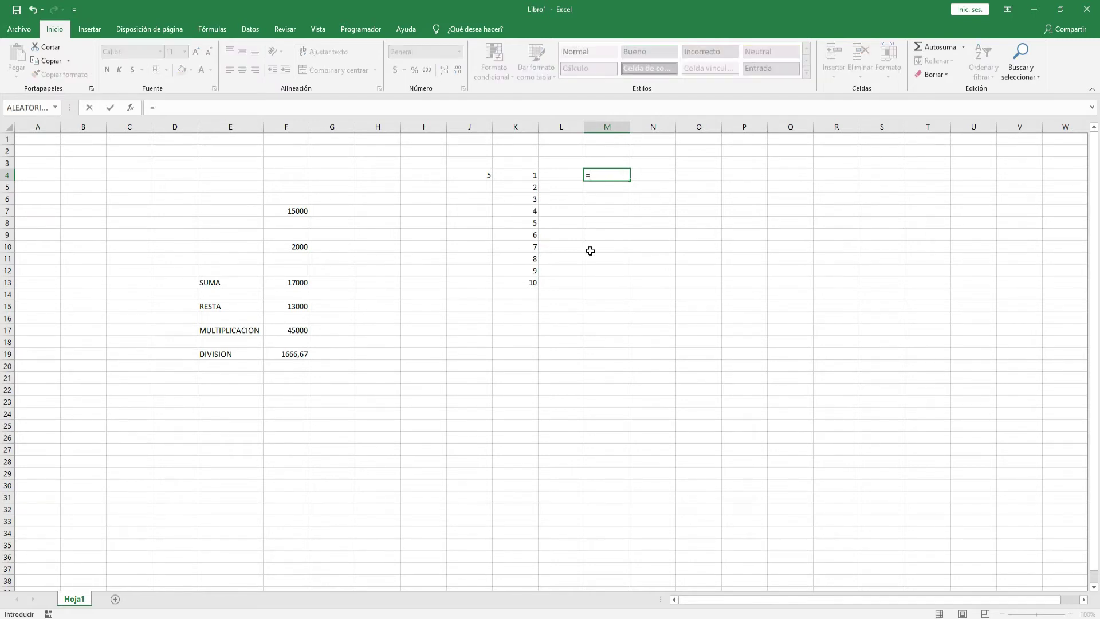
{"action": "left_click", "coordinate": [480, 175]}
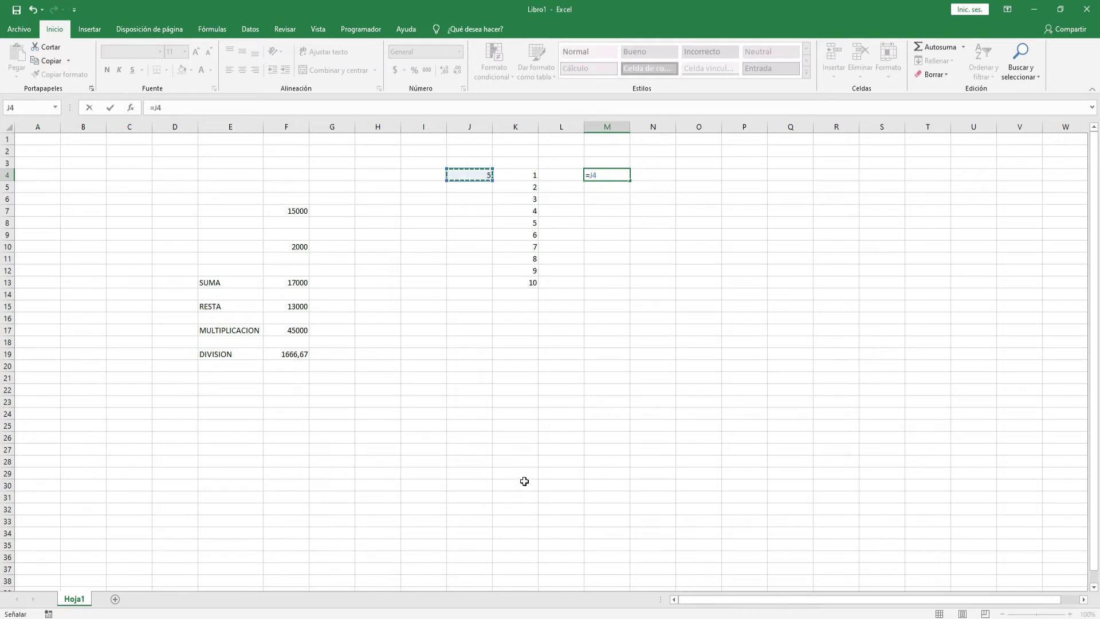
{"action": "type", "text": "*"}
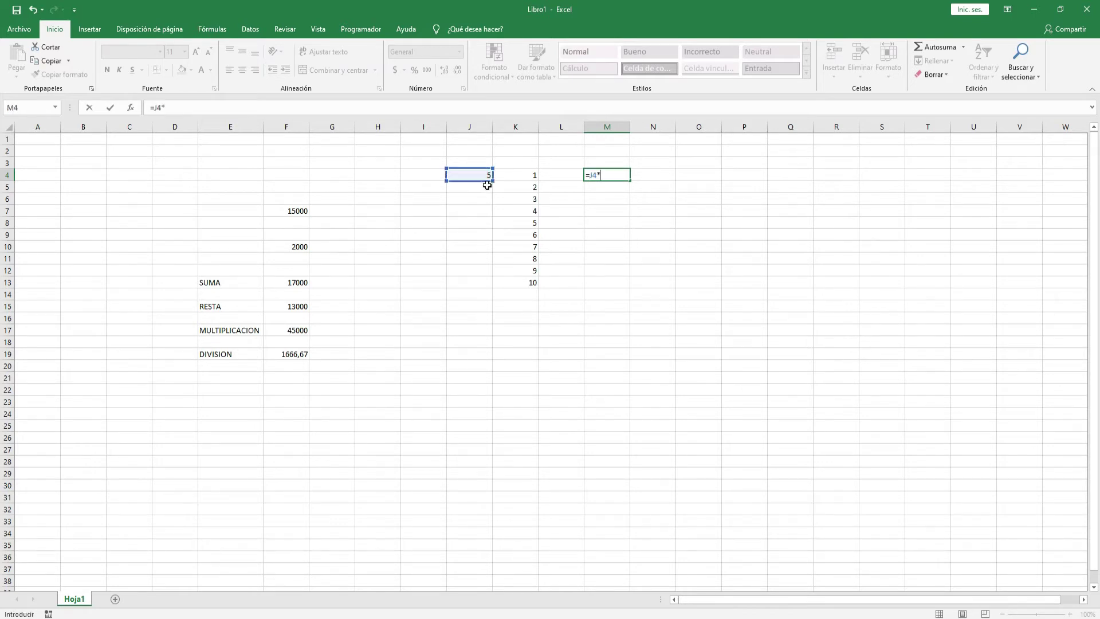
{"action": "left_click", "coordinate": [516, 175]}
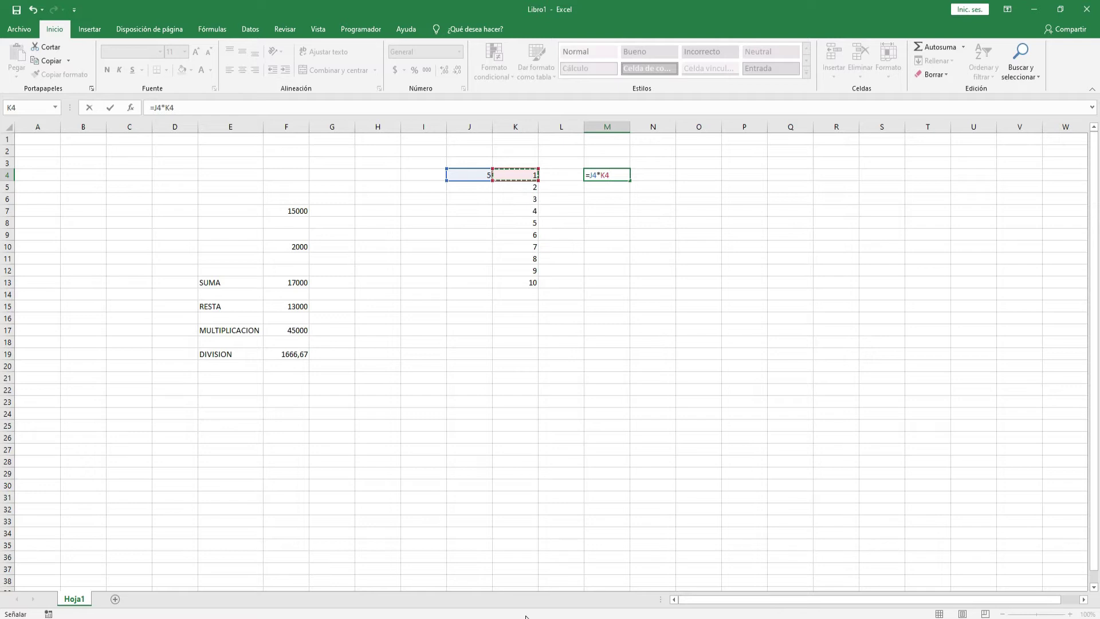
{"action": "key", "text": "Return"}
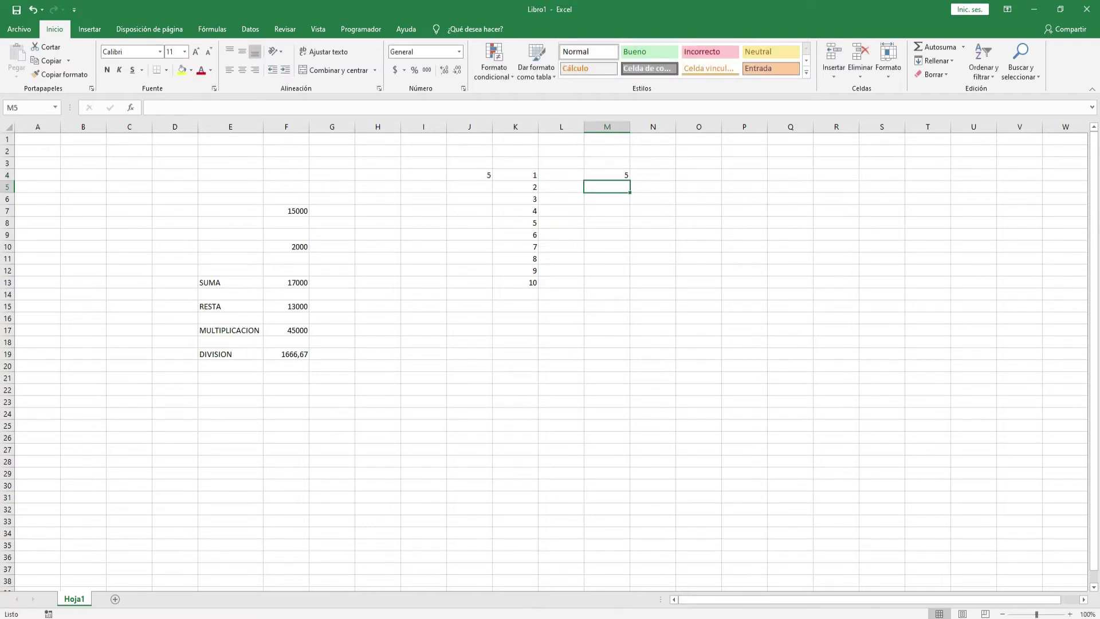
- Open the multiplication formula in cell M4 to examine which cells it references
{"action": "left_click", "coordinate": [606, 175]}
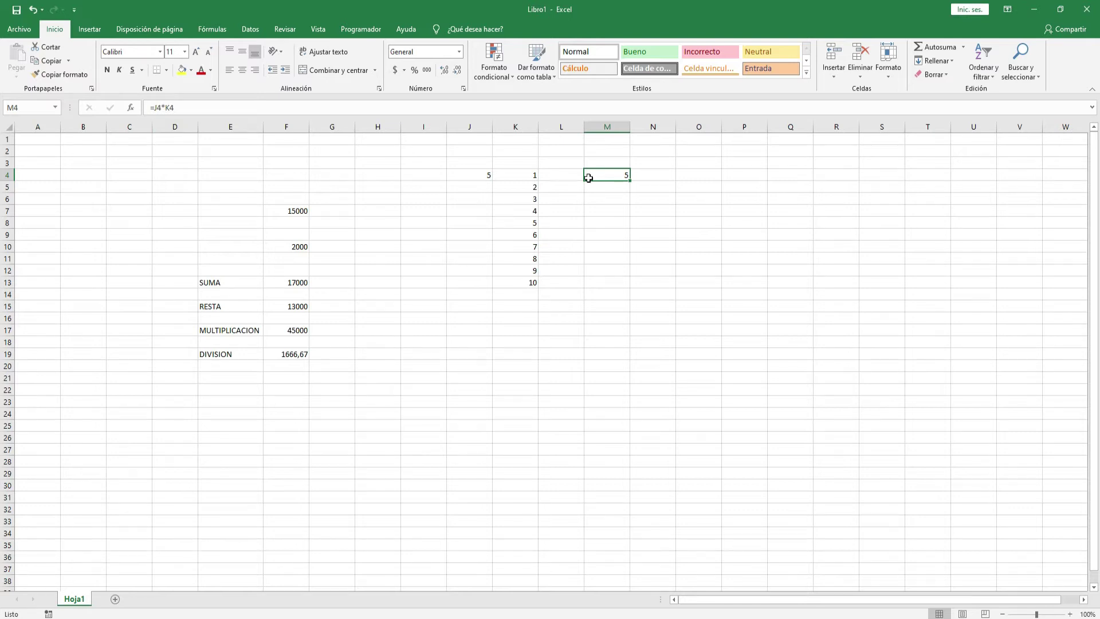
{"action": "double_click", "coordinate": [607, 175]}
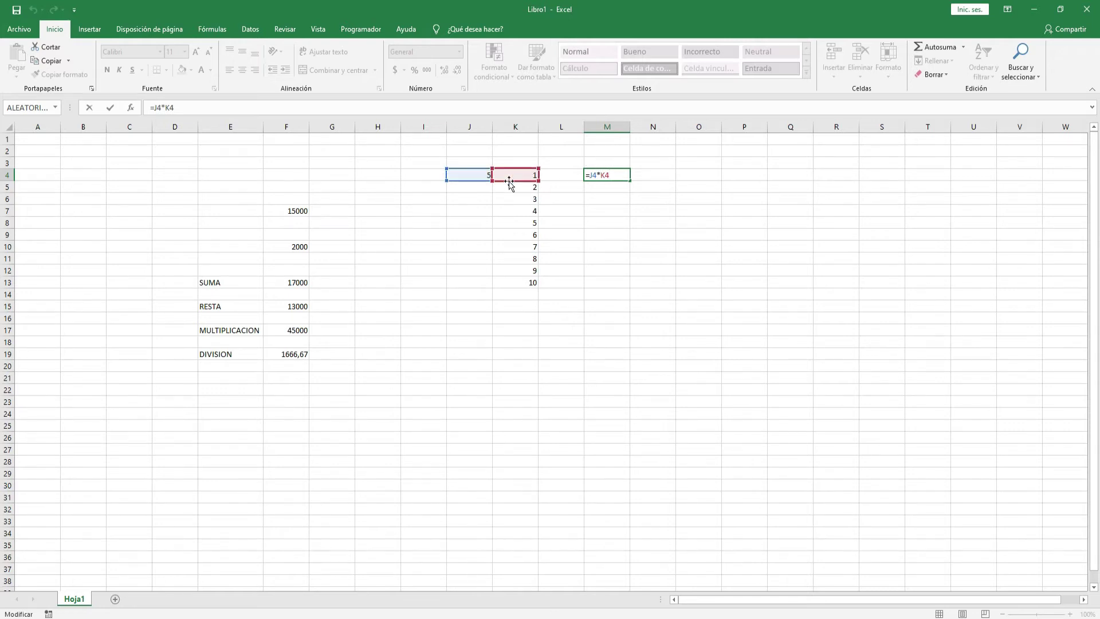
{"action": "key", "text": "Return"}
{"action": "left_click", "coordinate": [614, 175]}
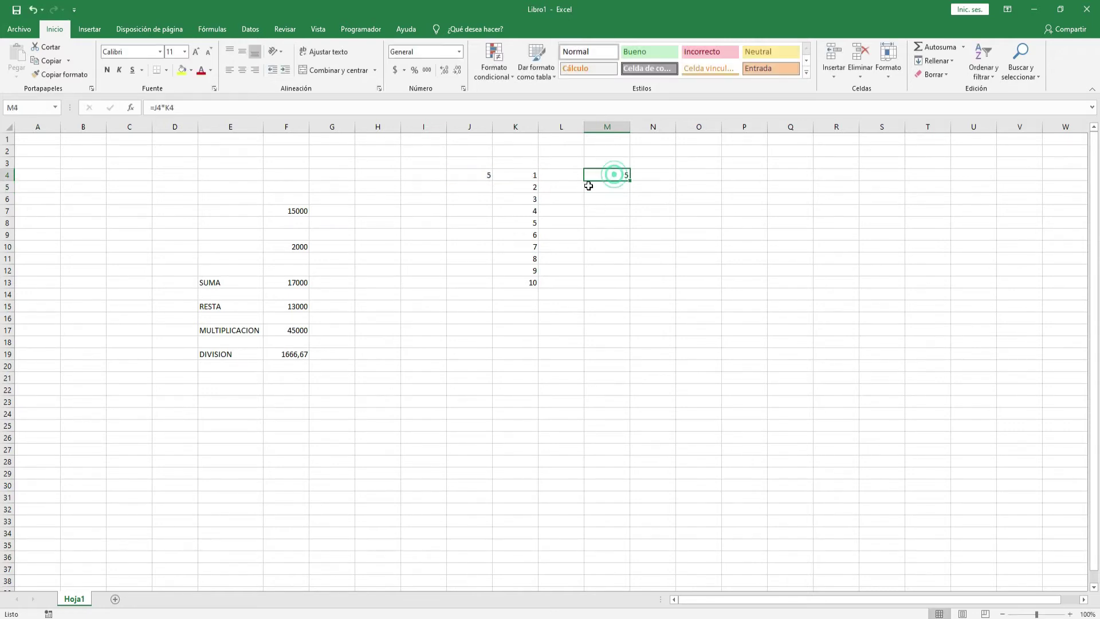
- Fill the relative formula =J4*K4 from M4 down to M13
{"action": "left_click", "coordinate": [604, 186]}
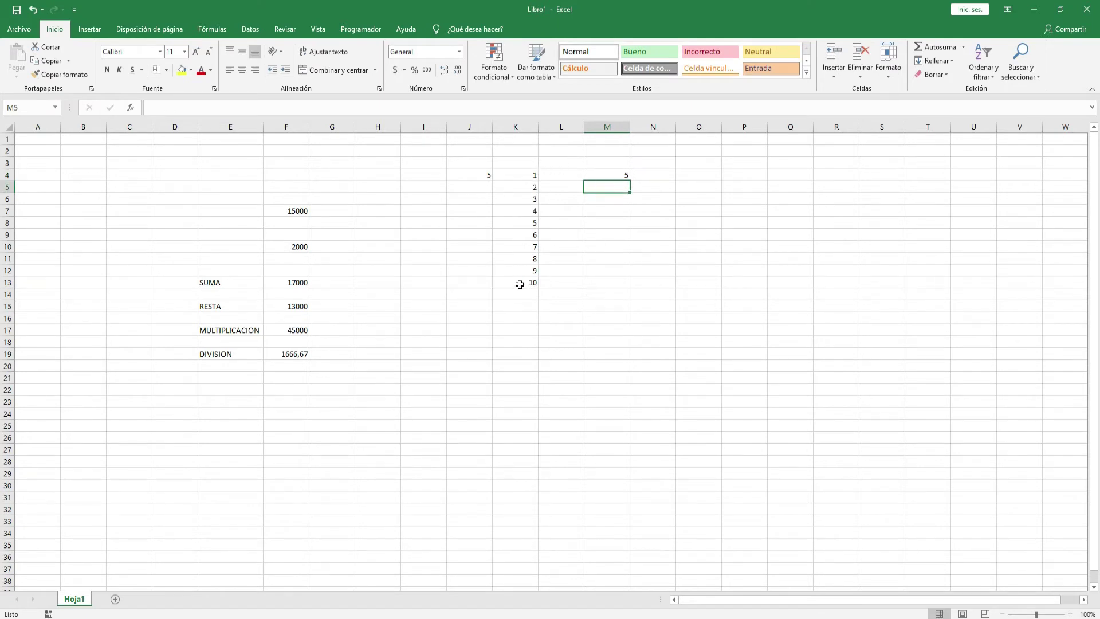
{"action": "left_click", "coordinate": [596, 175]}
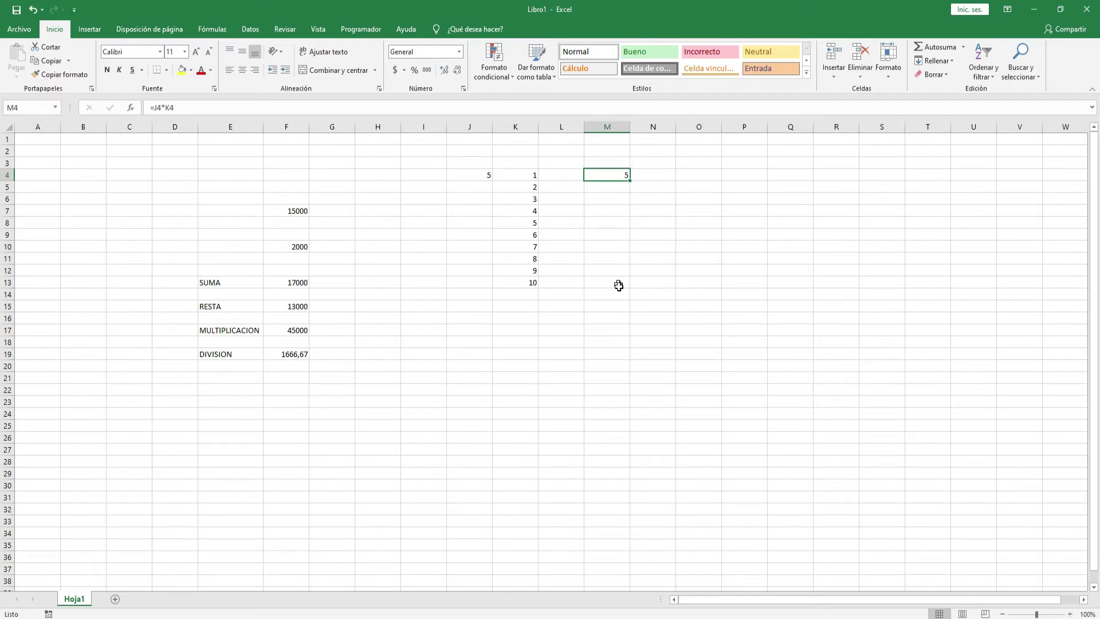
{"action": "left_click_drag", "start_coordinate": [630, 182], "coordinate": [624, 292]}
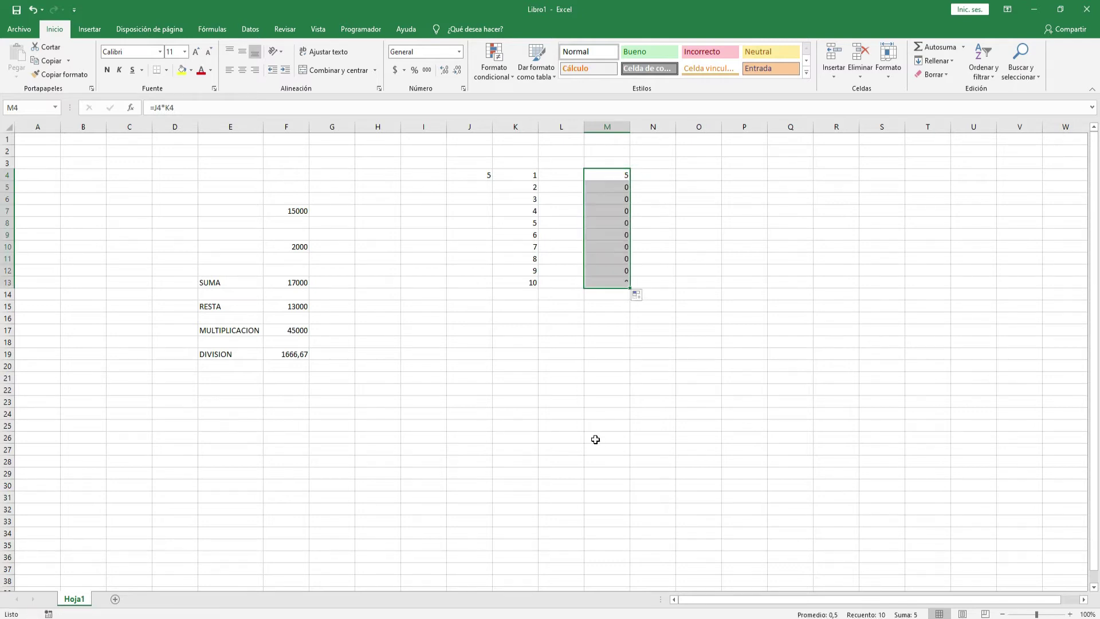
- Inspect the copied formulas in column M, from M5 to M13, to see which cells each one references
{"action": "left_click", "coordinate": [619, 187]}
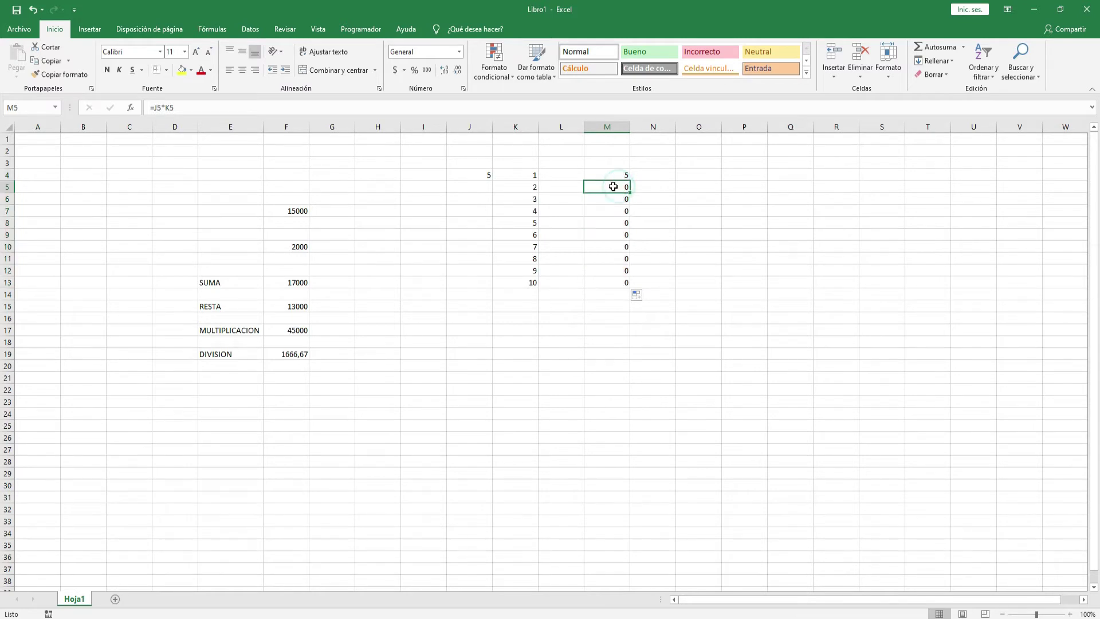
{"action": "double_click", "coordinate": [620, 187]}
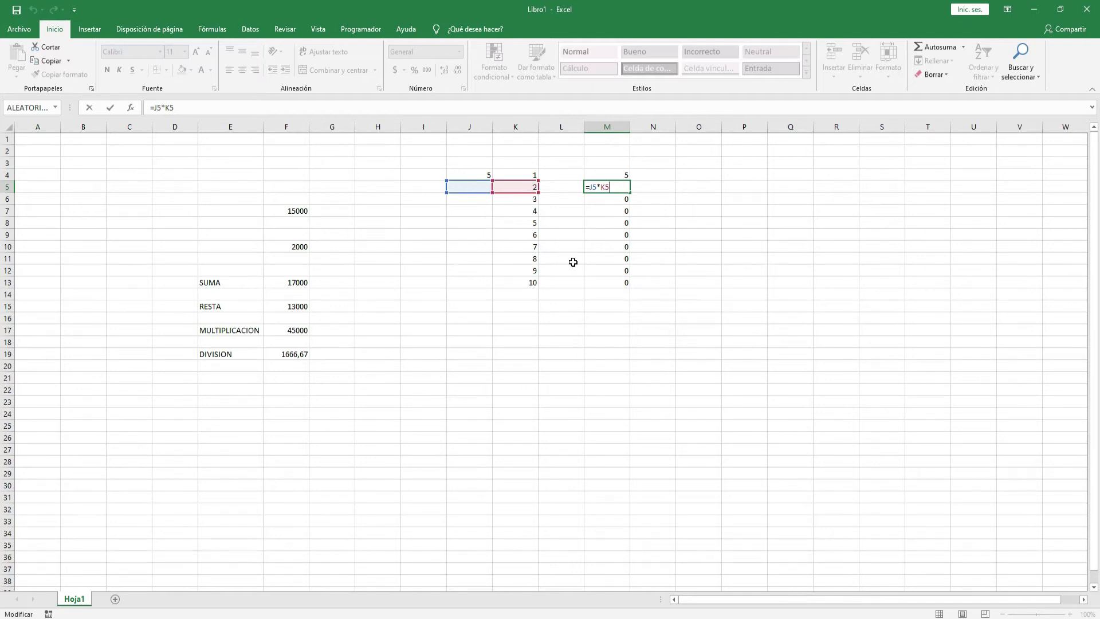
{"action": "key", "text": "Return"}
{"action": "double_click", "coordinate": [621, 200]}
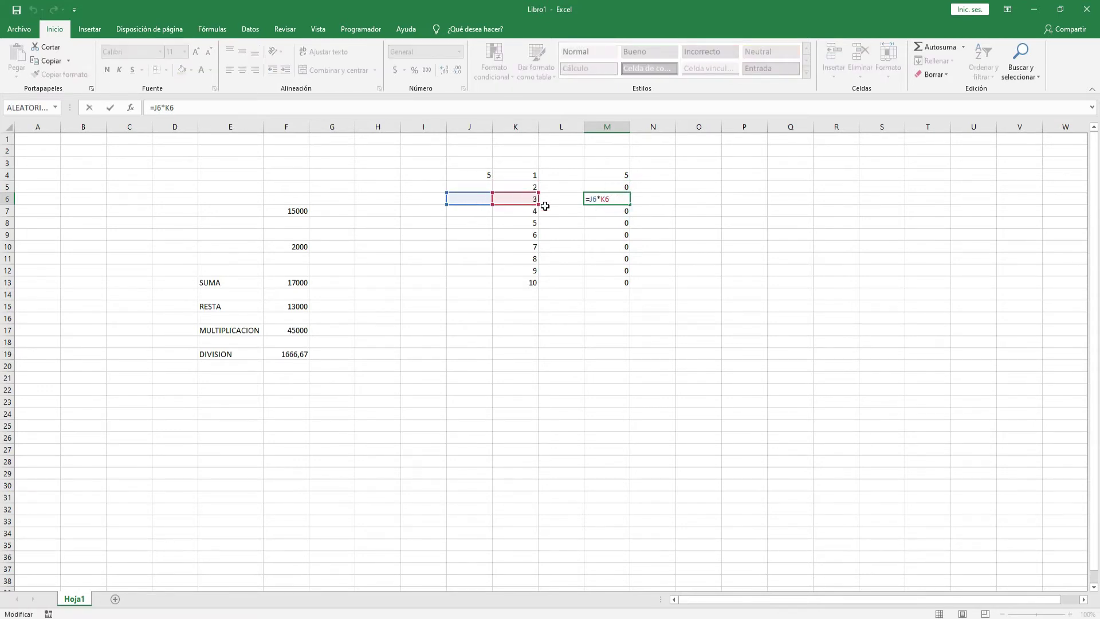
{"action": "key", "text": "Return"}
{"action": "double_click", "coordinate": [613, 211]}
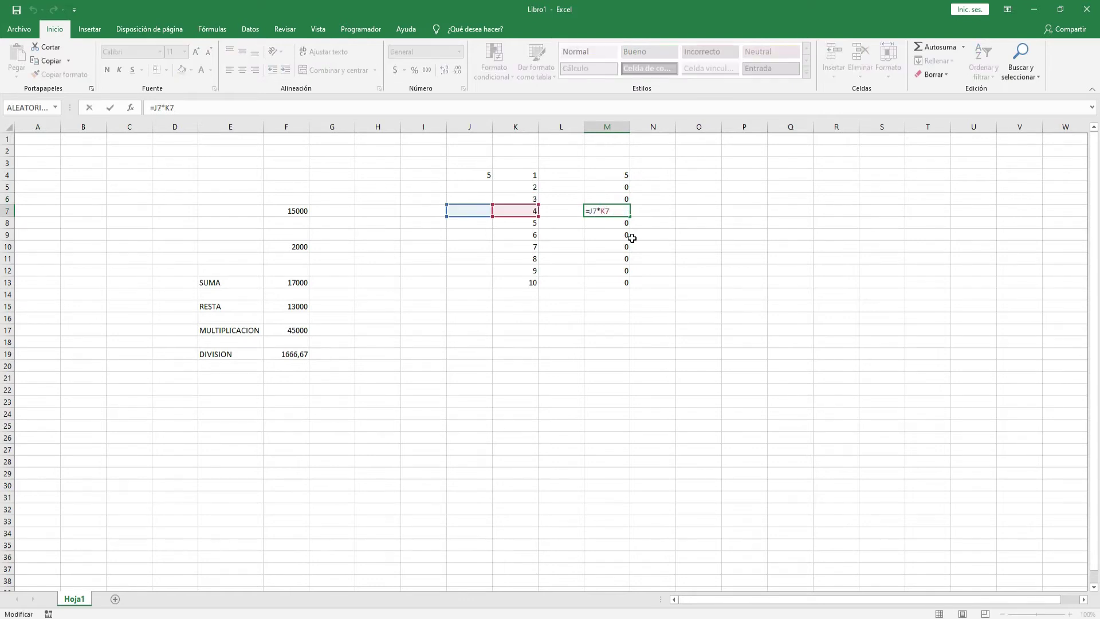
{"action": "left_click", "coordinate": [628, 236]}
{"action": "double_click", "coordinate": [624, 253]}
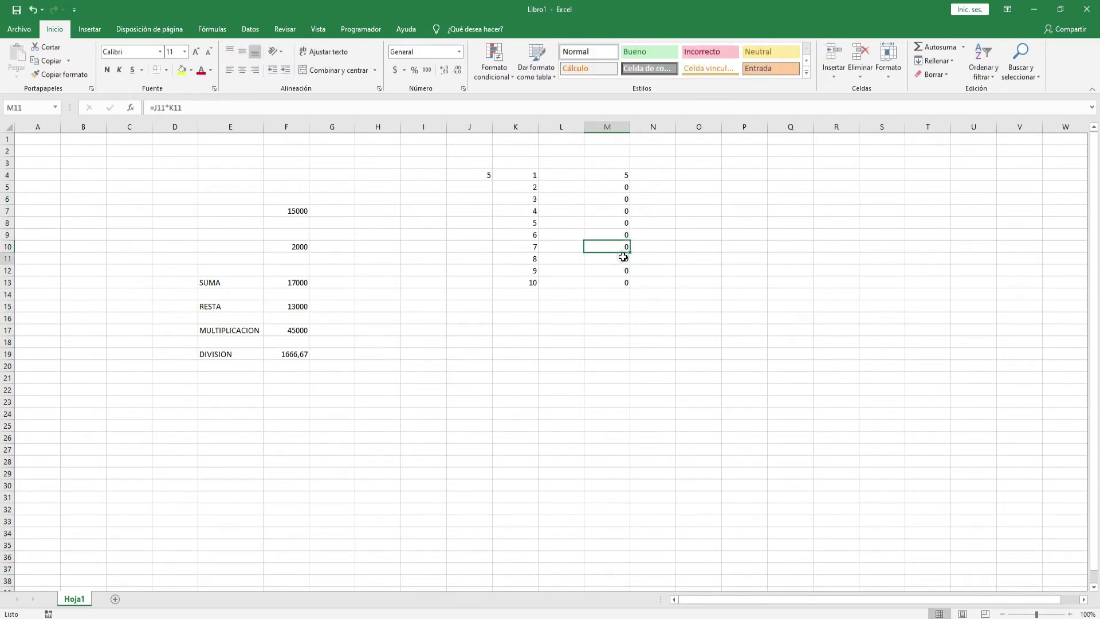
{"action": "double_click", "coordinate": [624, 257]}
{"action": "key", "text": "Return"}
{"action": "left_click", "coordinate": [621, 282]}
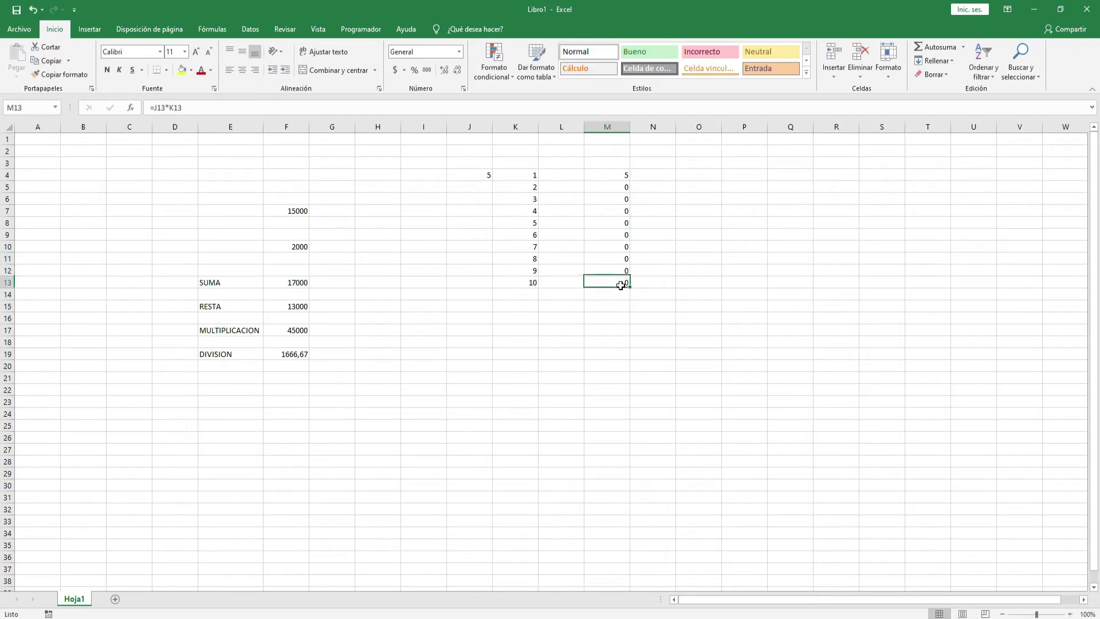
{"action": "double_click", "coordinate": [621, 281]}
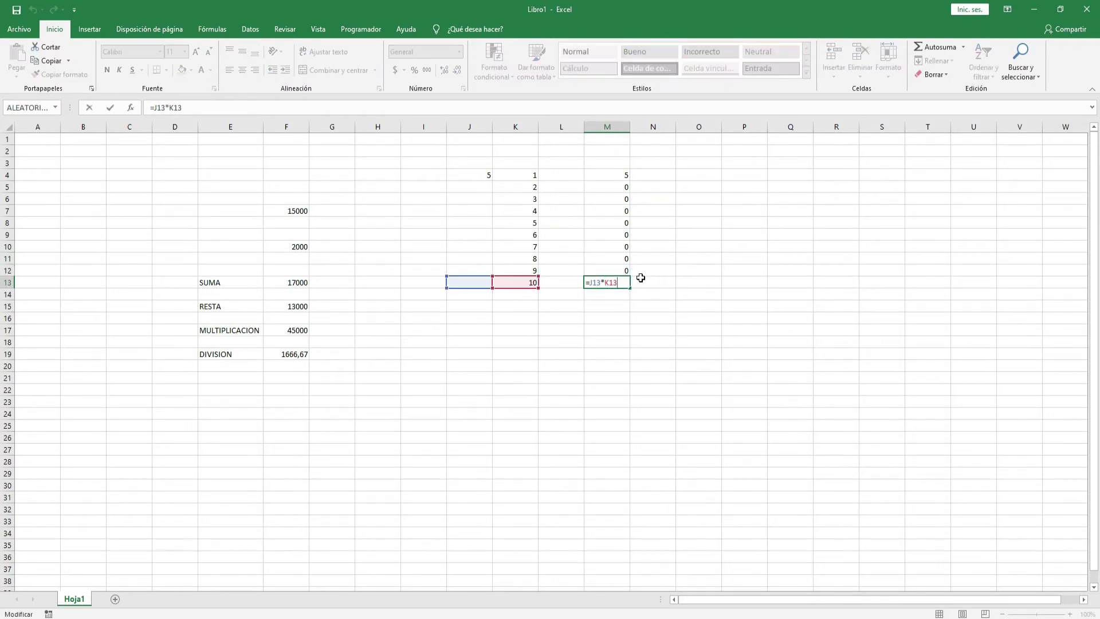
{"action": "key", "text": "Return"}
{"action": "left_click", "coordinate": [651, 318]}
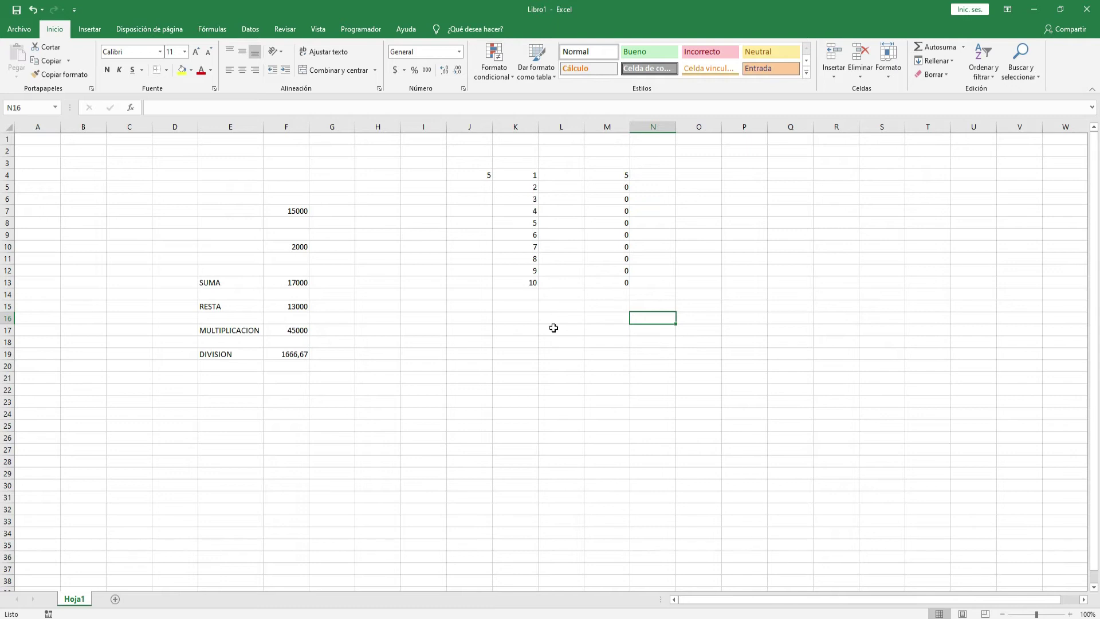
- Repeat the fill from M4 down to M13, and clear the copied formulas below M4
{"action": "left_click", "coordinate": [610, 173]}
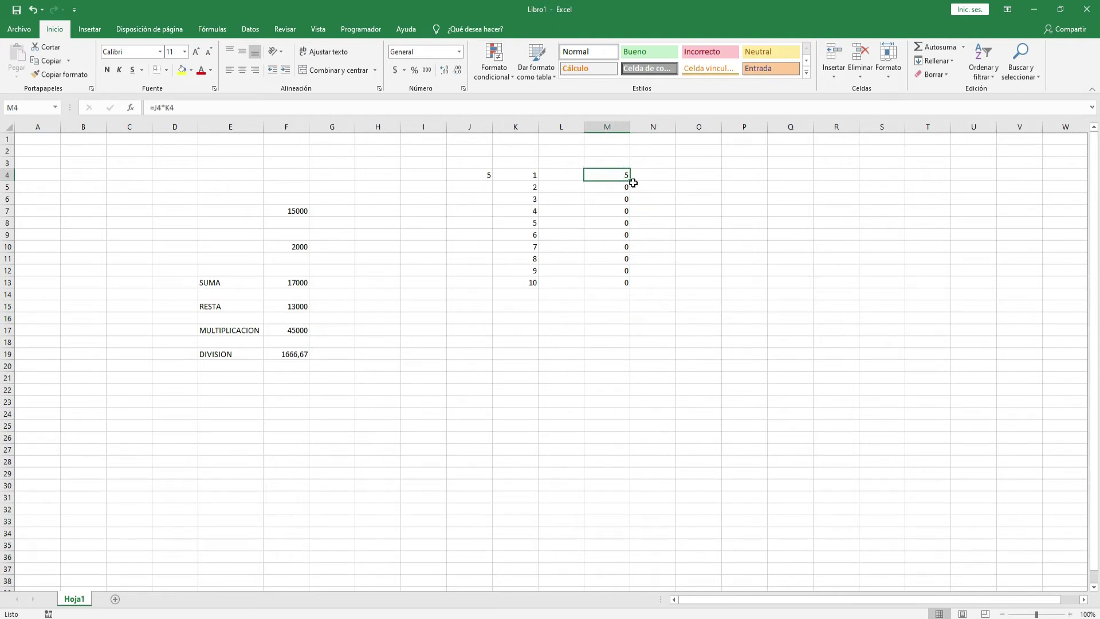
{"action": "left_click_drag", "start_coordinate": [631, 181], "coordinate": [632, 288]}
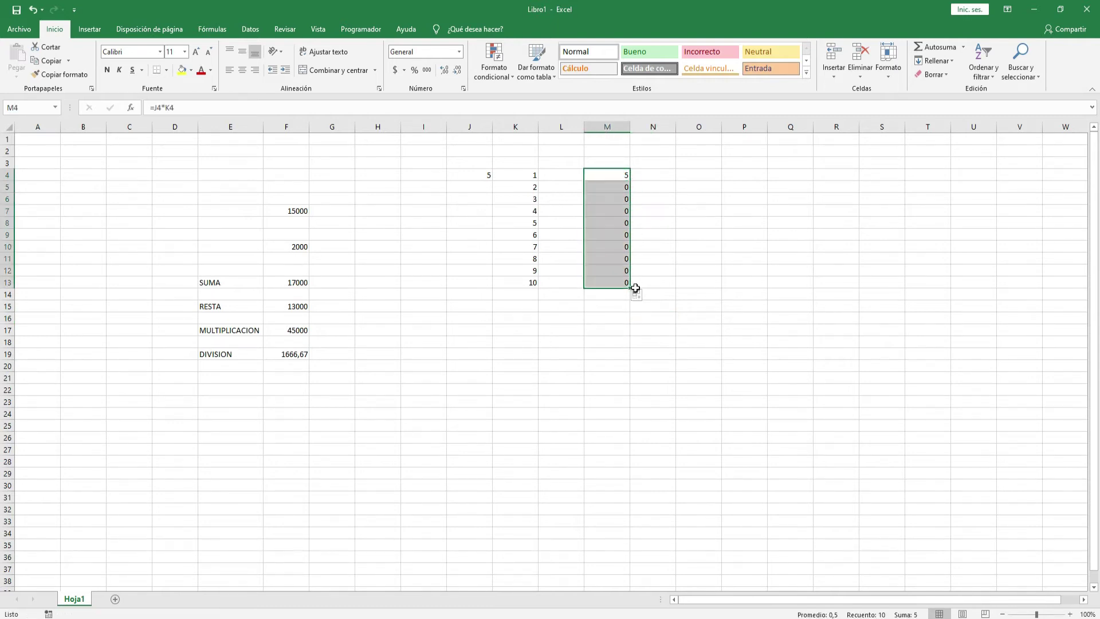
{"action": "left_click", "coordinate": [618, 187]}
{"action": "left_click", "coordinate": [617, 177]}
{"action": "left_click_drag", "start_coordinate": [618, 185], "coordinate": [620, 291]}
{"action": "key", "text": "Delete"}
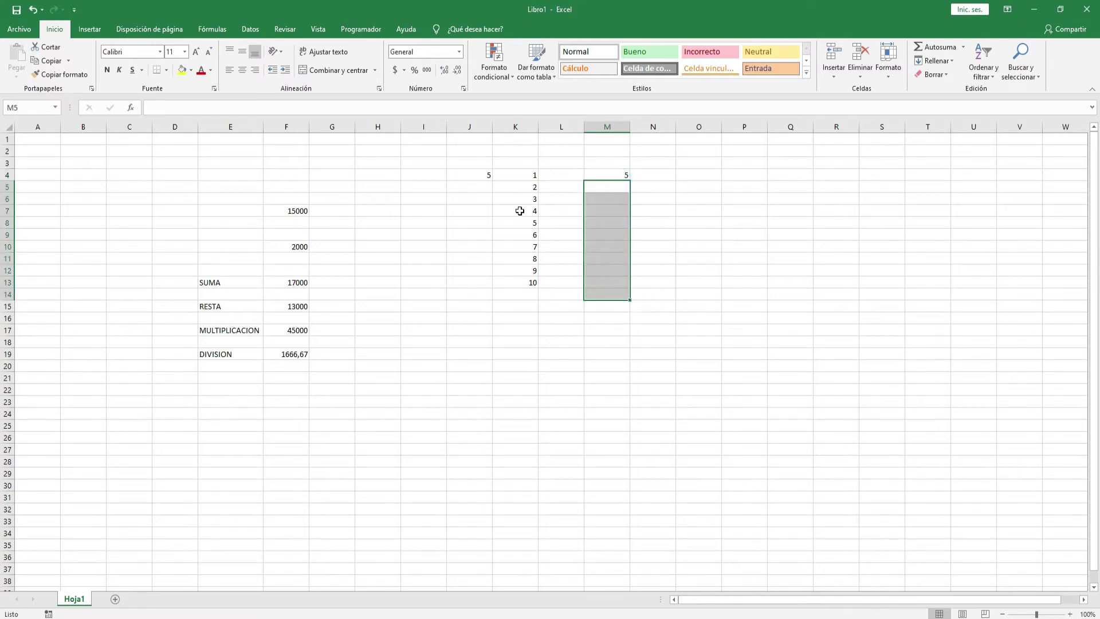
- Make the J4 reference absolute in cell M4 so that the formula reads =$J$4*K4
{"action": "left_click", "coordinate": [602, 174]}
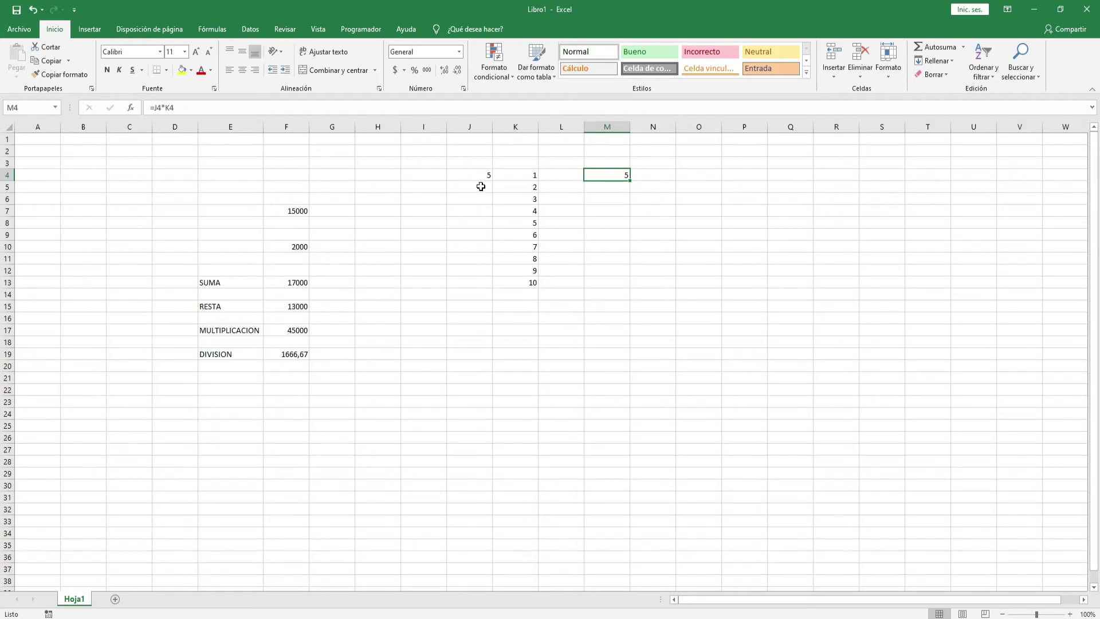
{"action": "double_click", "coordinate": [623, 176]}
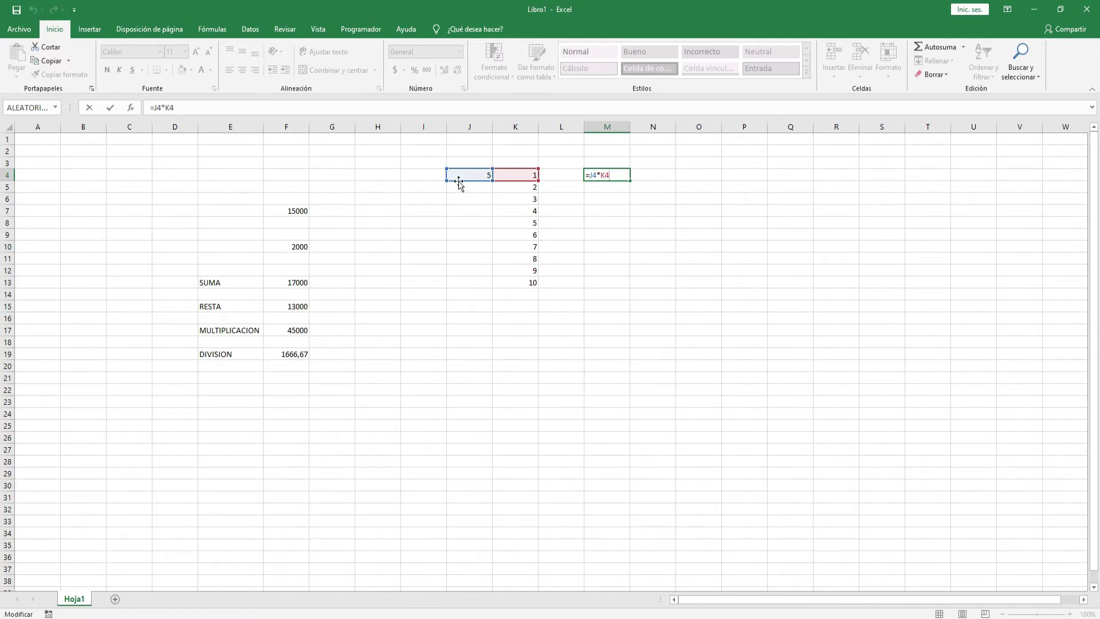
{"action": "left_click", "coordinate": [591, 175]}
{"action": "key", "text": "F4"}
{"action": "left_click", "coordinate": [605, 174]}
{"action": "key", "text": "Return"}
- Fill the formula with the absolute reference from M4 down to M13 and open the copy in M5 to check its references
{"action": "left_click", "coordinate": [607, 174]}
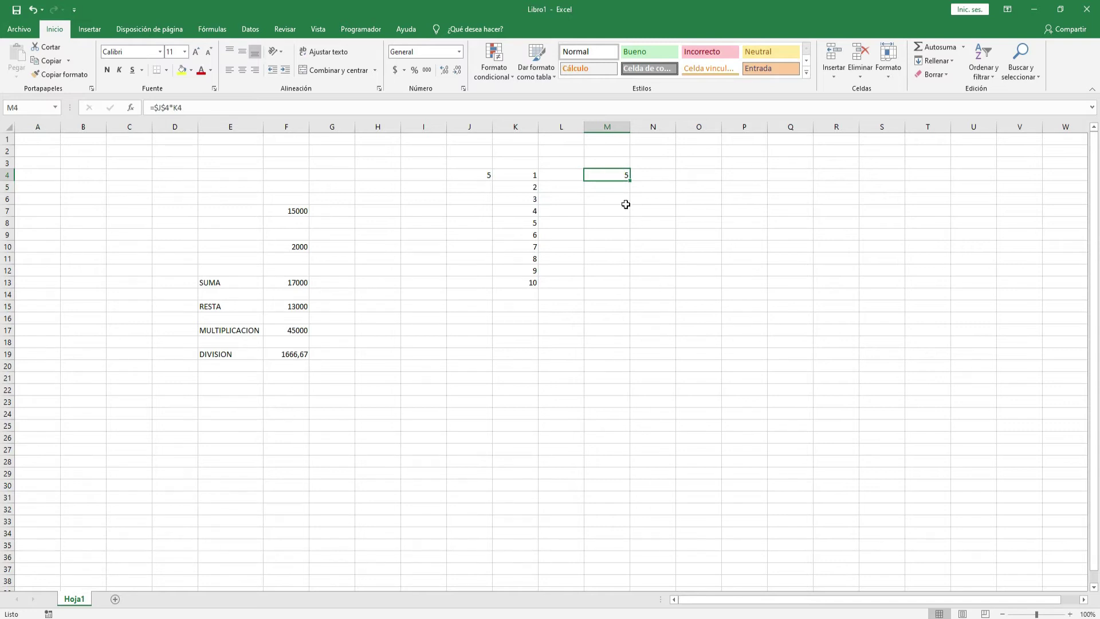
{"action": "left_click_drag", "start_coordinate": [631, 182], "coordinate": [632, 288]}
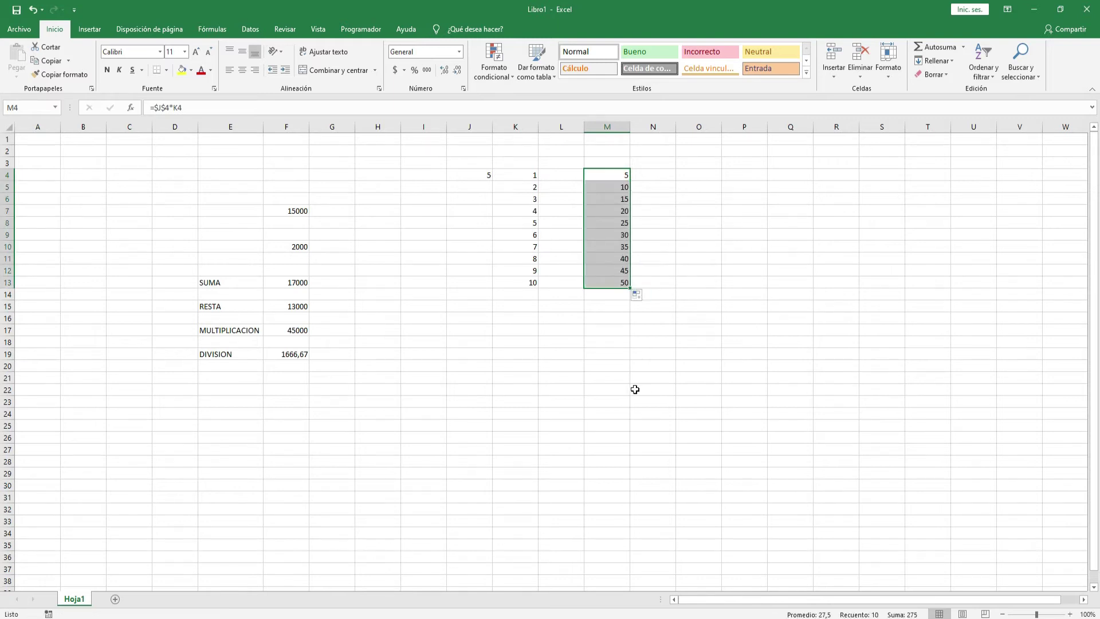
{"action": "left_click", "coordinate": [633, 388]}
{"action": "double_click", "coordinate": [607, 186]}
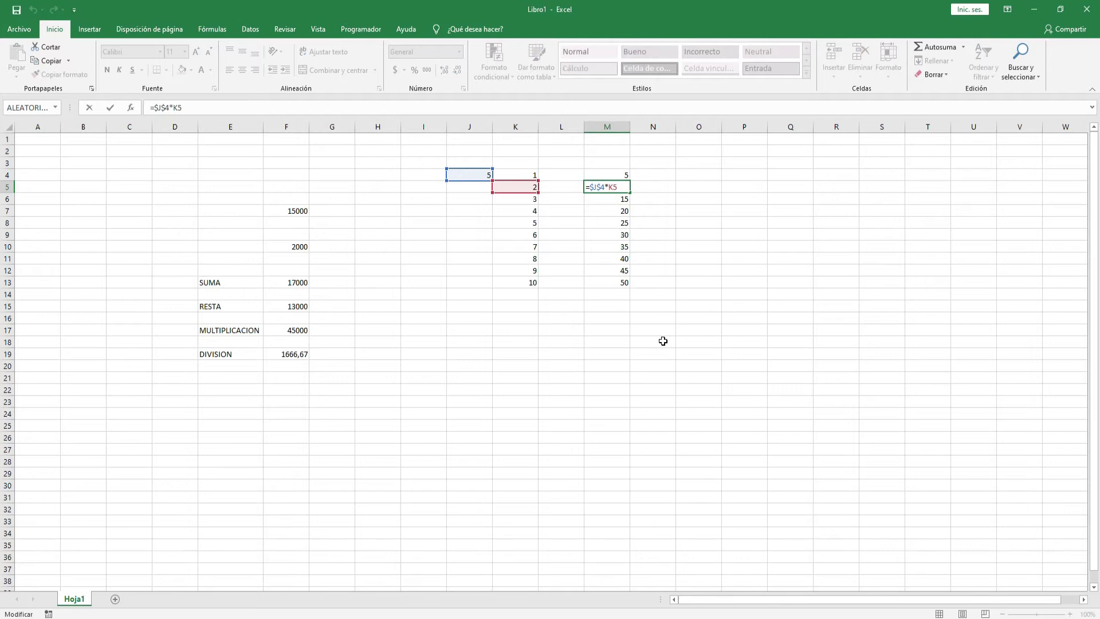
- Inspect the copied formulas in column M from M6 to M13 to check which cells each one references
{"action": "key", "text": "Return"}
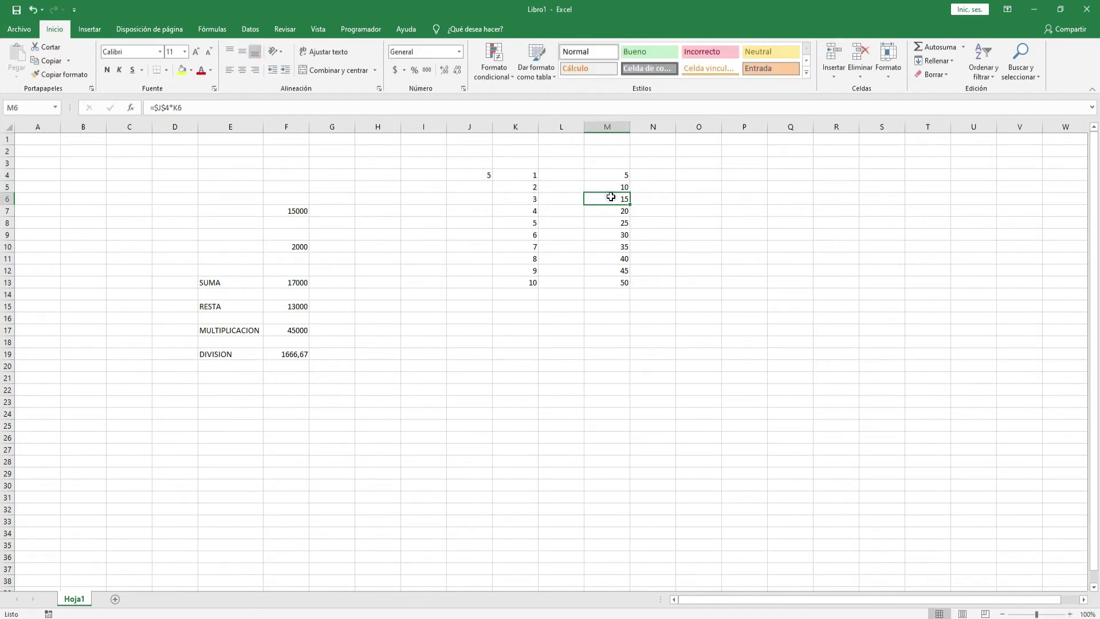
{"action": "double_click", "coordinate": [611, 196]}
{"action": "key", "text": "Return"}
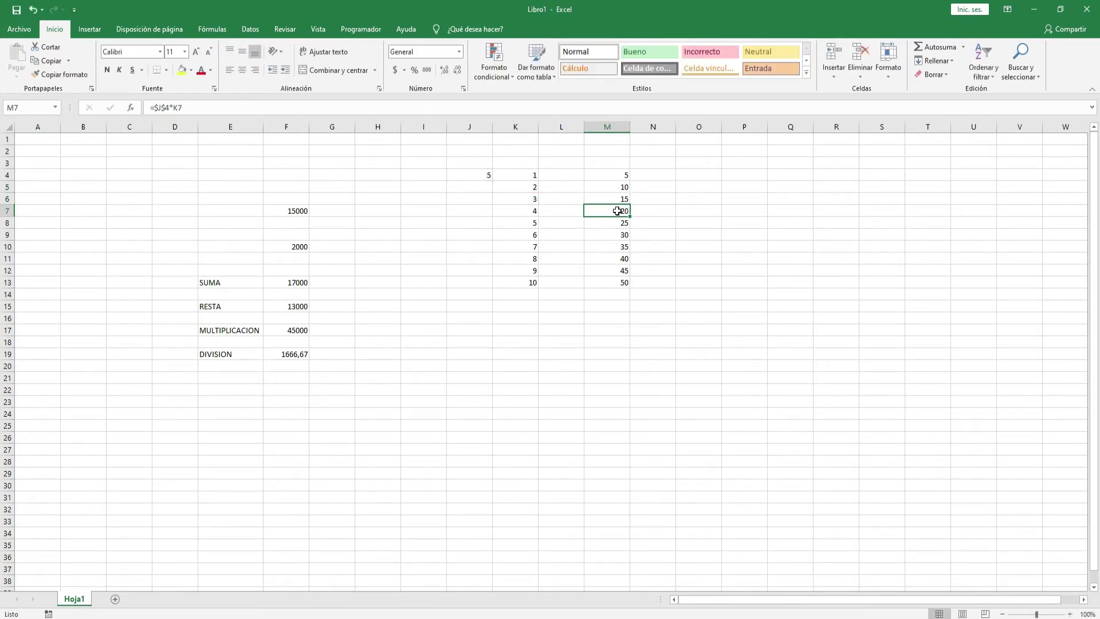
{"action": "double_click", "coordinate": [617, 211]}
{"action": "key", "text": "Return"}
{"action": "double_click", "coordinate": [618, 222]}
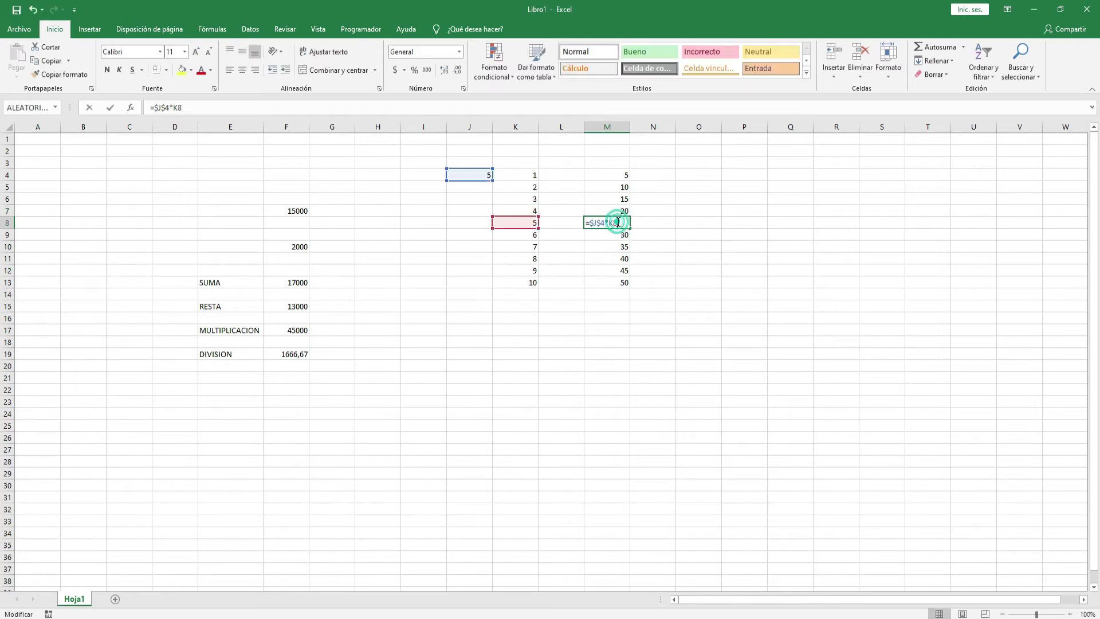
{"action": "key", "text": "Return"}
{"action": "double_click", "coordinate": [620, 234]}
{"action": "key", "text": "Return"}
{"action": "double_click", "coordinate": [616, 249]}
{"action": "key", "text": "Return"}
{"action": "double_click", "coordinate": [619, 257]}
{"action": "key", "text": "Return"}
{"action": "double_click", "coordinate": [619, 269]}
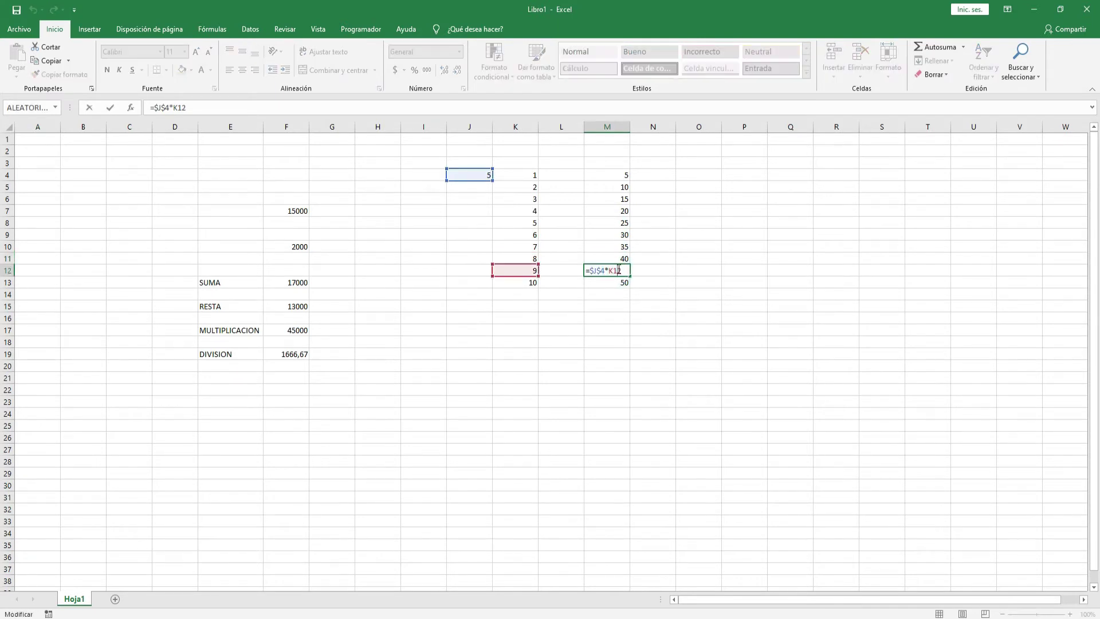
{"action": "key", "text": "Return"}
{"action": "double_click", "coordinate": [614, 283]}
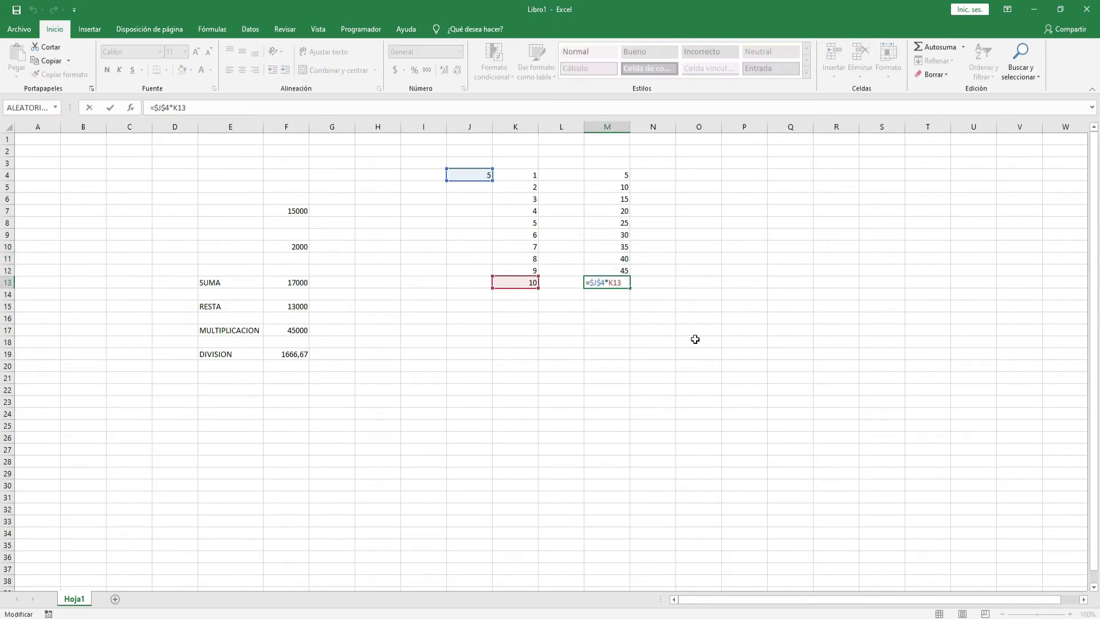
{"action": "left_click", "coordinate": [632, 346]}
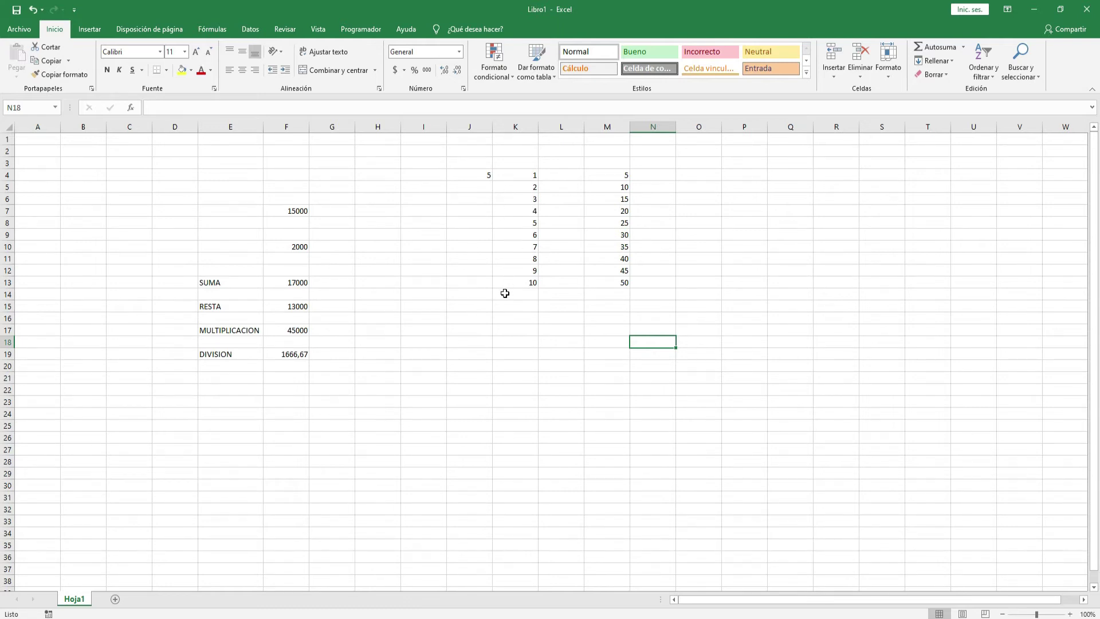
{"action": "left_click", "coordinate": [604, 307]}
{"action": "left_click", "coordinate": [564, 330]}
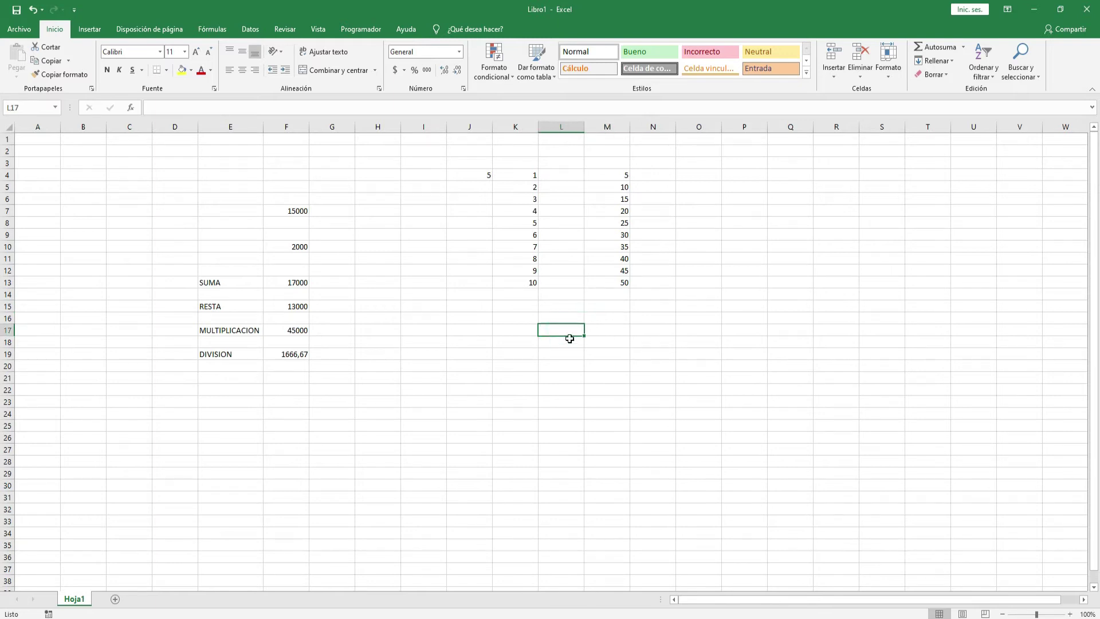
{"action": "left_click", "coordinate": [522, 329]}
{"action": "left_click", "coordinate": [566, 329]}
- Cycle the K4 reference in M4's formula through its absolute, mixed and relative forms
{"action": "double_click", "coordinate": [613, 175]}
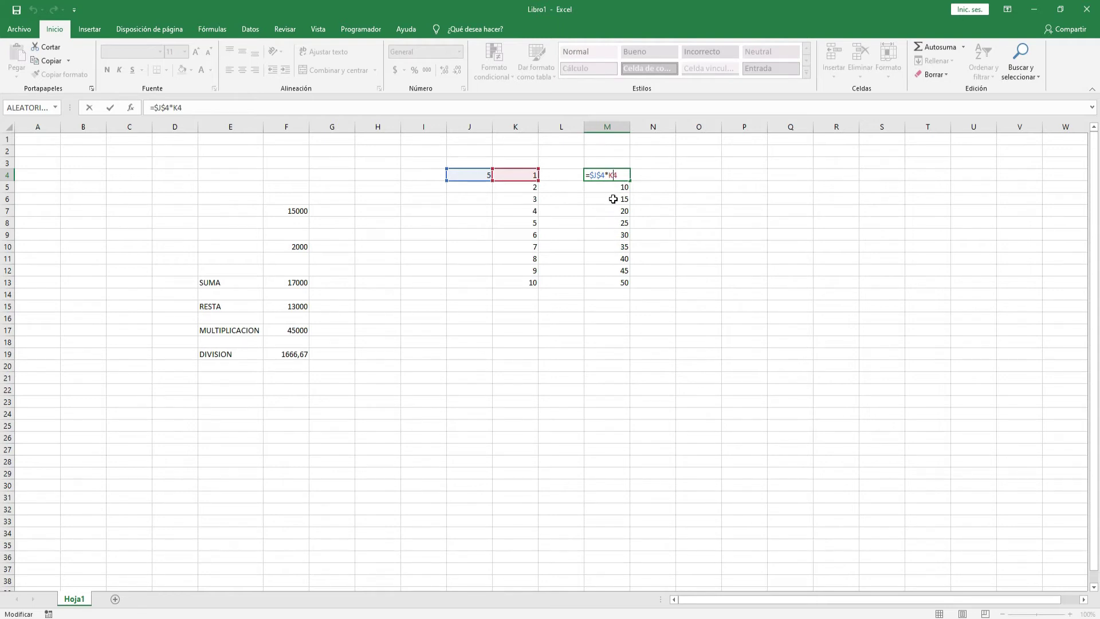
{"action": "key", "text": "F4"}
{"action": "key", "text": "F4"}
{"action": "key", "text": "F4"}
{"action": "key", "text": "F4"}
{"action": "key", "text": "F4"}
{"action": "key", "text": "F4"}
{"action": "key", "text": "F4"}
{"action": "key", "text": "Return"}
- Go through the filled results in column M cell by cell, from M5 down to M14
{"action": "key", "text": "Down"}
{"action": "key", "text": "Down"}
{"action": "key", "text": "Down"}
{"action": "key", "text": "Down"}
{"action": "key", "text": "Down"}
{"action": "key", "text": "Down"}
{"action": "key", "text": "Down"}
{"action": "key", "text": "Down"}
{"action": "key", "text": "Down"}
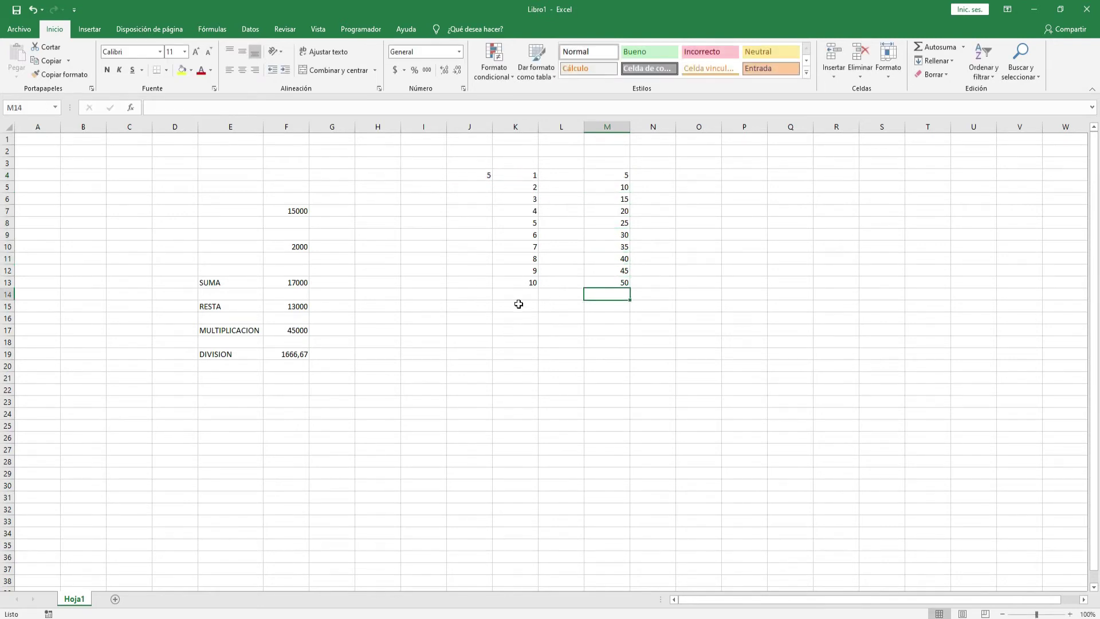
- Calculate 5 to the power of 3 in cell K16 with the formula =5^3
{"action": "left_click", "coordinate": [524, 321]}
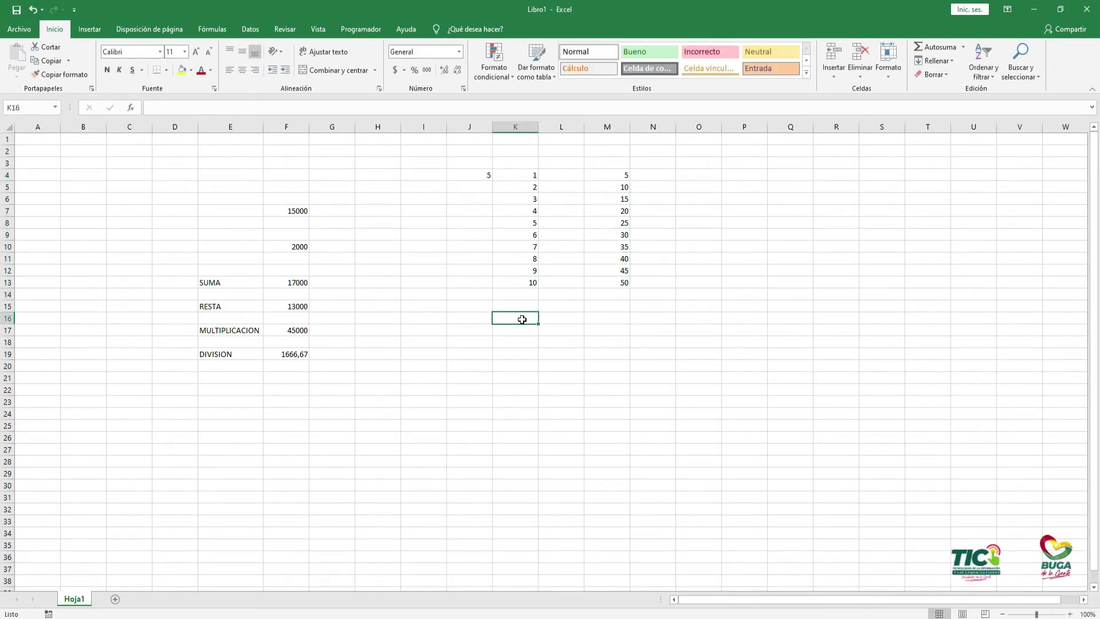
{"action": "type", "text": "="}
{"action": "key", "text": "Escape"}
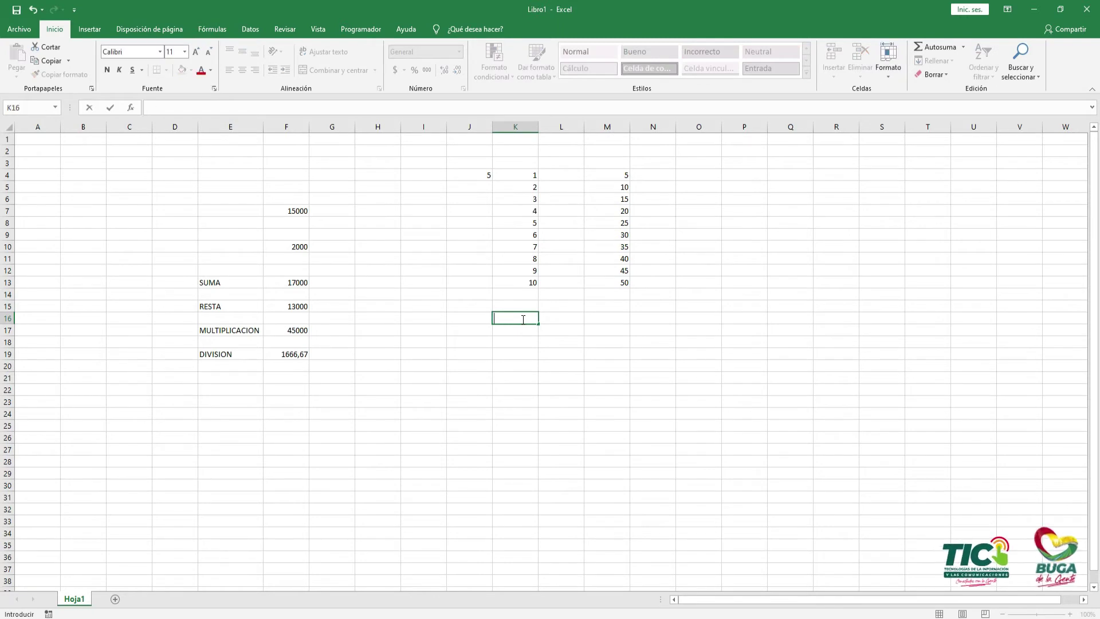
{"action": "type", "text": "="}
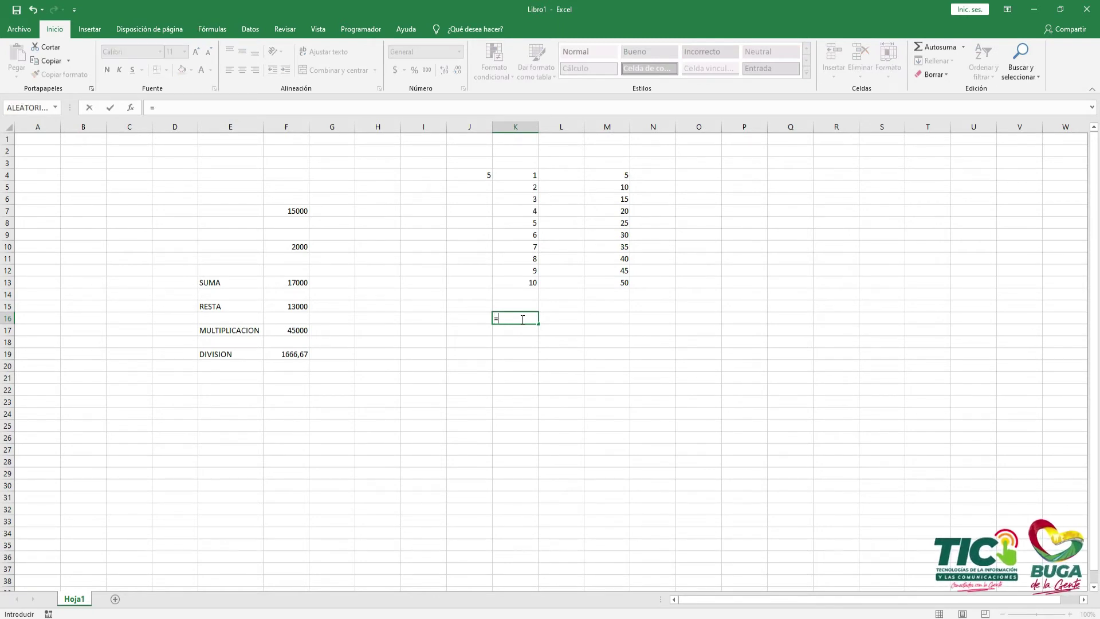
{"action": "type", "text": "5"}
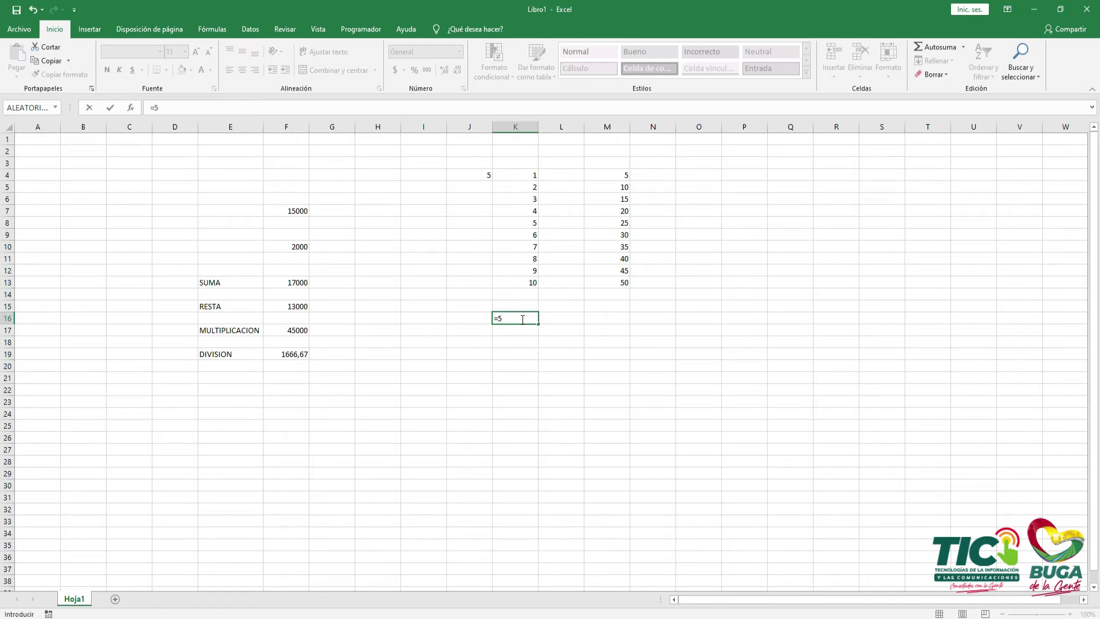
{"action": "type", "text": "[["}
{"action": "key", "text": "BackSpace"}
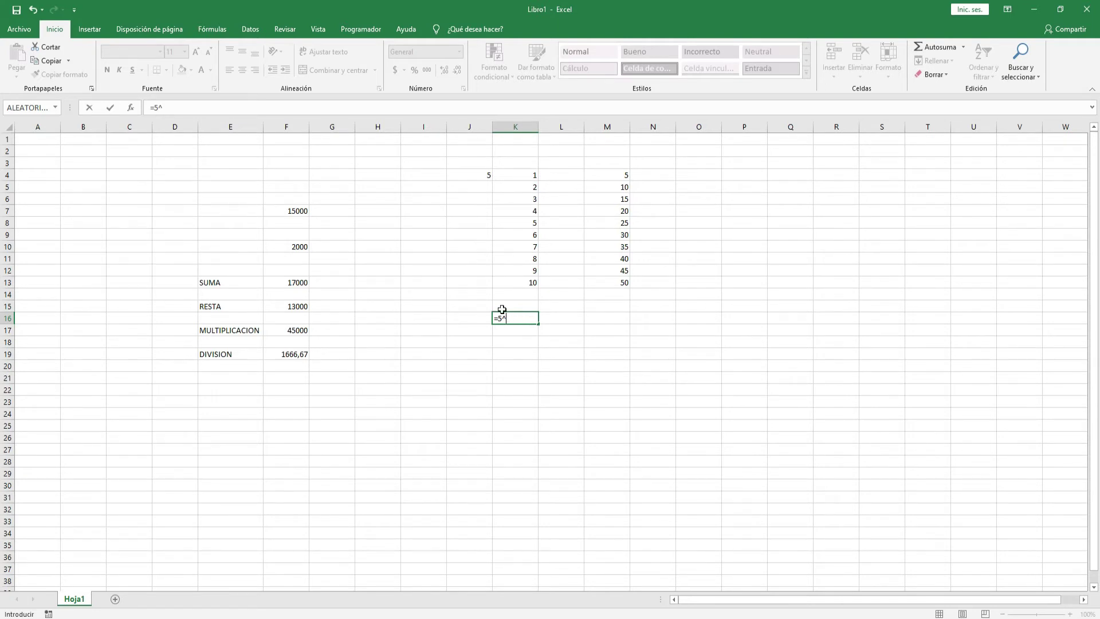
{"action": "type", "text": "3"}
{"action": "key", "text": "Return"}
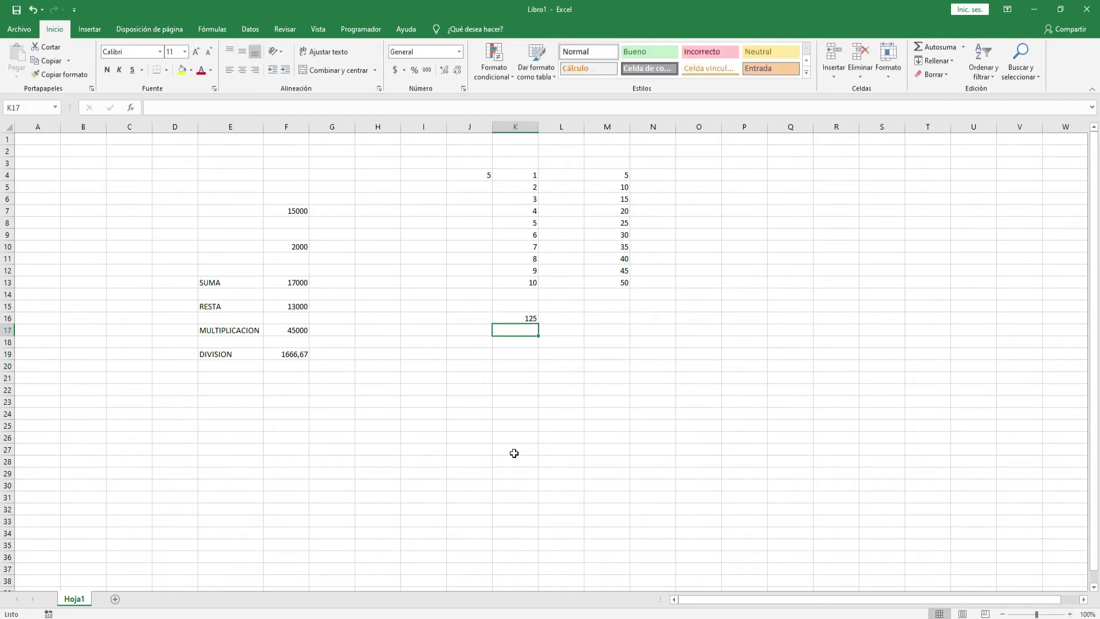
{"action": "left_click", "coordinate": [528, 315]}
{"action": "left_click", "coordinate": [528, 342]}
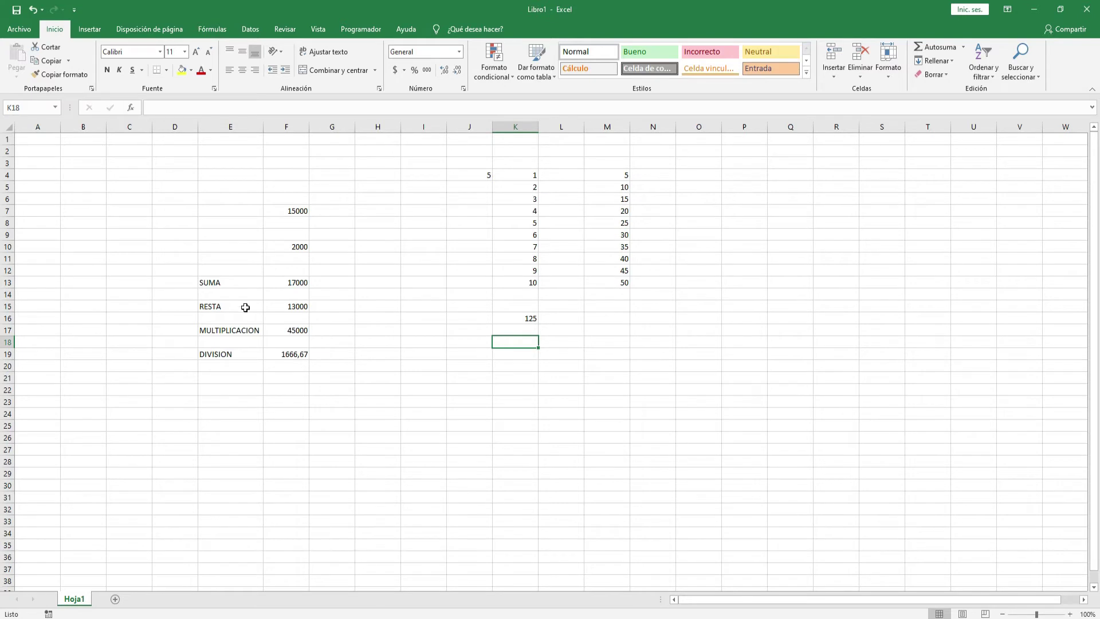
- Review the SUMA, RESTA, MULTIPLICACION and DIVISION formulas in column F and the power formula in K16
{"action": "left_click", "coordinate": [280, 283]}
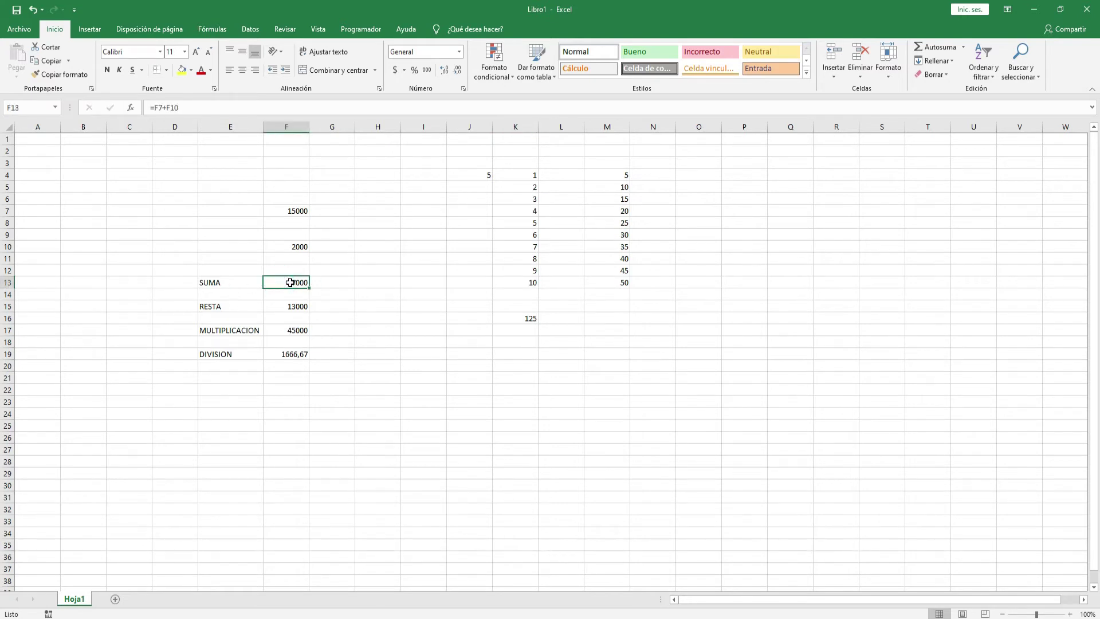
{"action": "double_click", "coordinate": [283, 282]}
{"action": "key", "text": "Escape"}
{"action": "left_click", "coordinate": [295, 306]}
{"action": "double_click", "coordinate": [295, 305]}
{"action": "key", "text": "Escape"}
{"action": "left_click", "coordinate": [302, 333]}
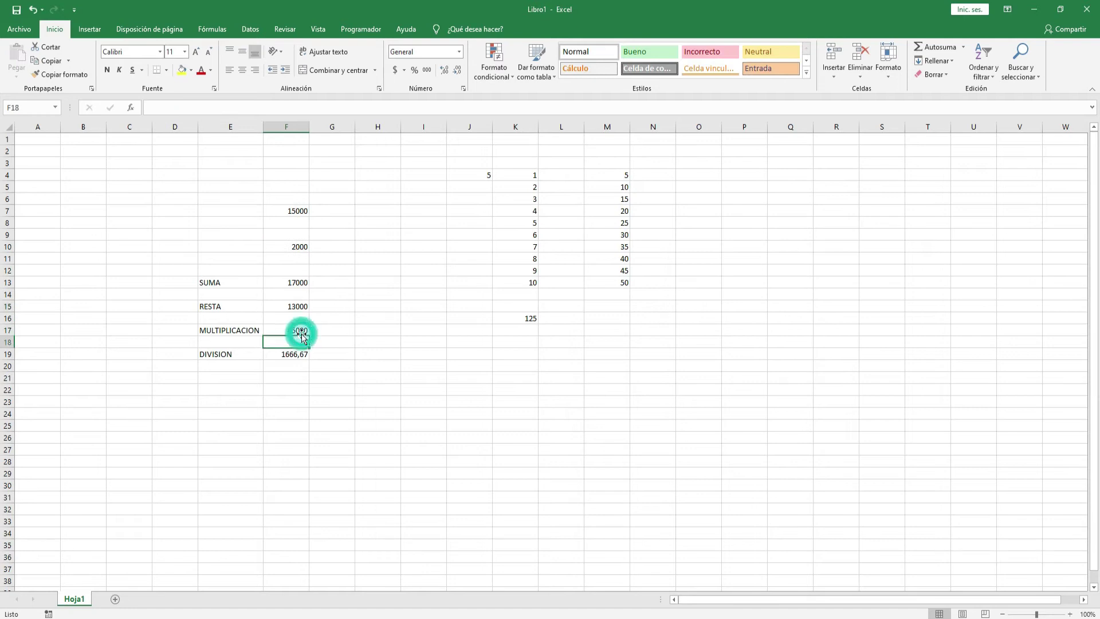
{"action": "double_click", "coordinate": [302, 331]}
{"action": "key", "text": "Escape"}
{"action": "left_click", "coordinate": [295, 354]}
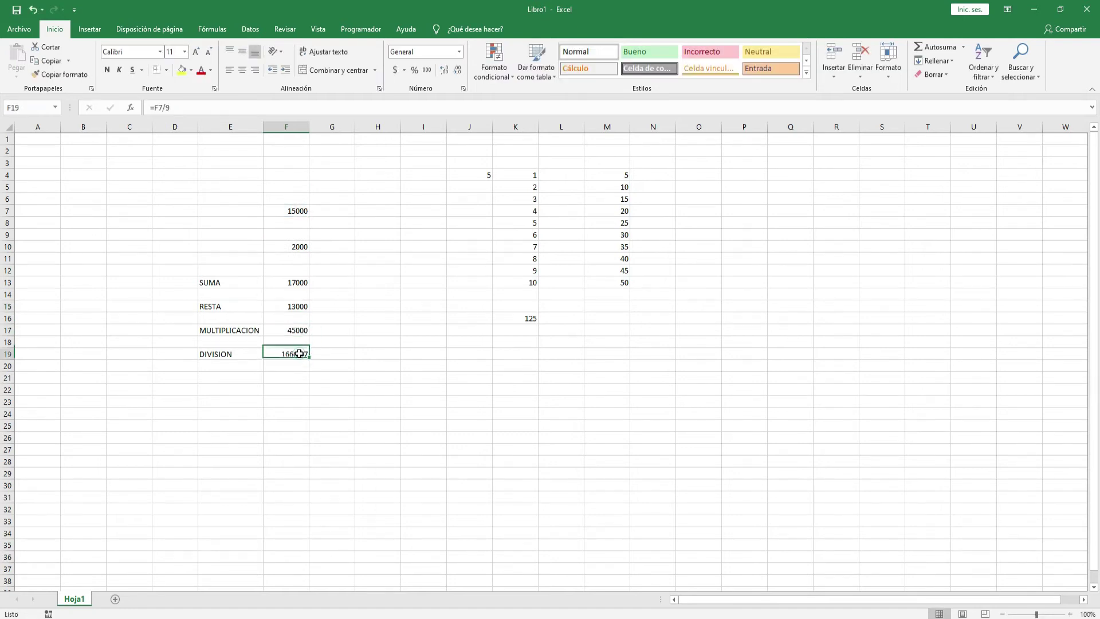
{"action": "double_click", "coordinate": [294, 354]}
{"action": "key", "text": "Escape"}
{"action": "key", "text": "Escape"}
{"action": "left_click", "coordinate": [542, 315]}
{"action": "double_click", "coordinate": [542, 315]}
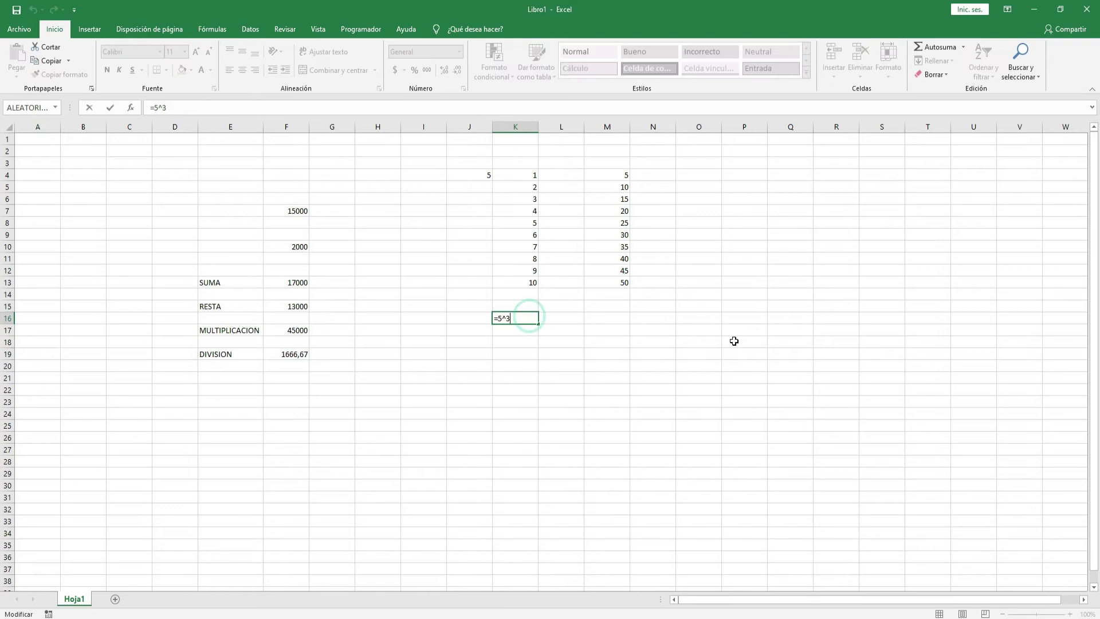
{"action": "key", "text": "Escape"}
{"action": "left_click", "coordinate": [393, 376]}
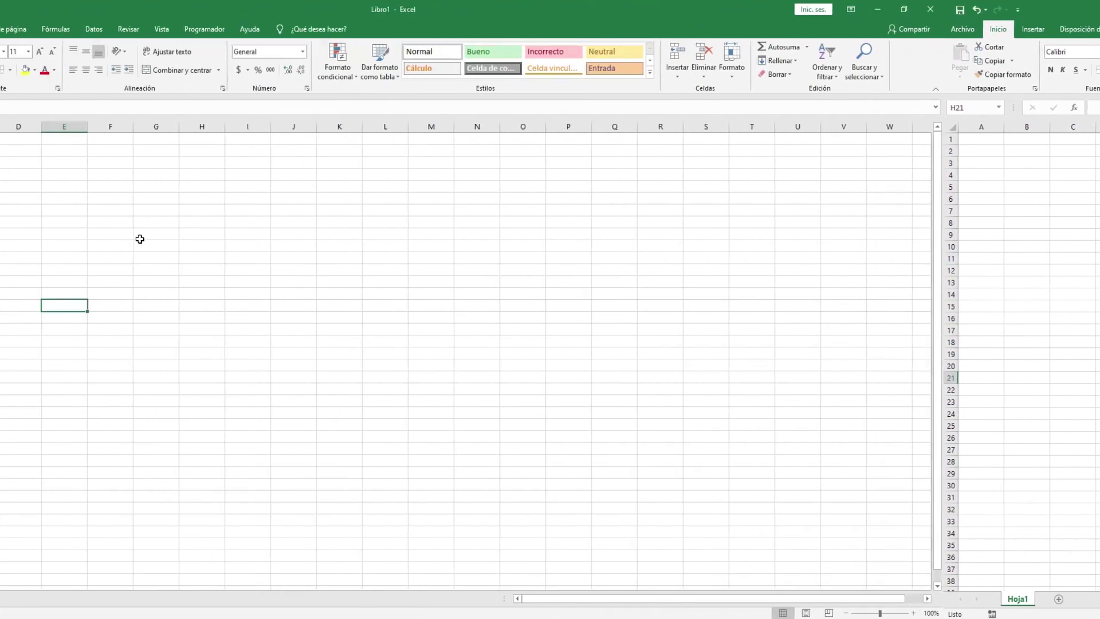
{"action": "left_click", "coordinate": [283, 233]}
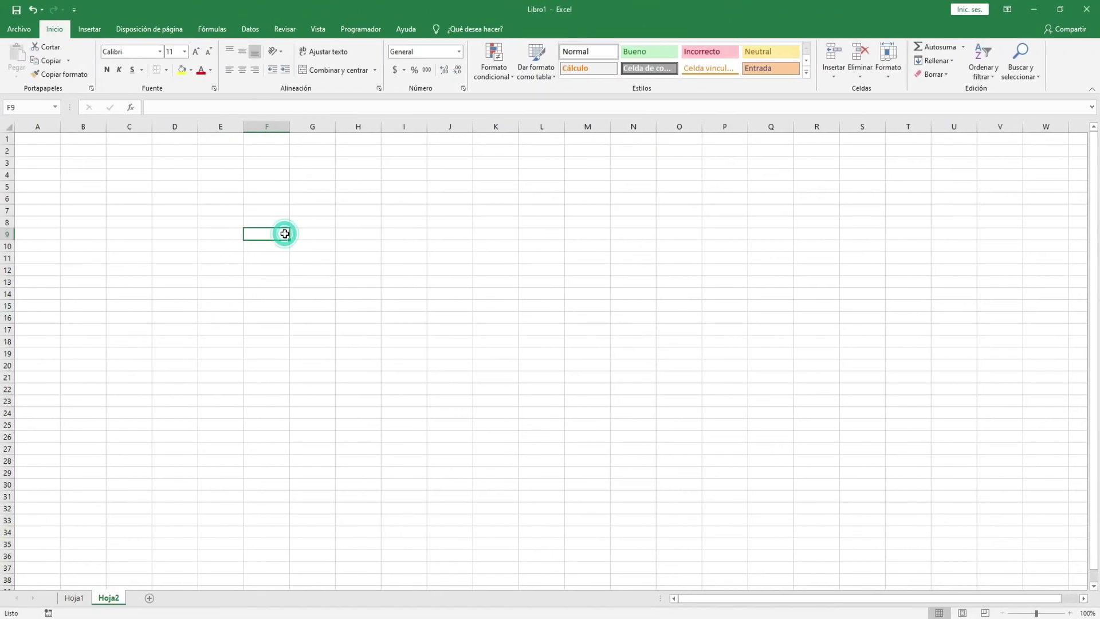
{"action": "left_click", "coordinate": [338, 257]}
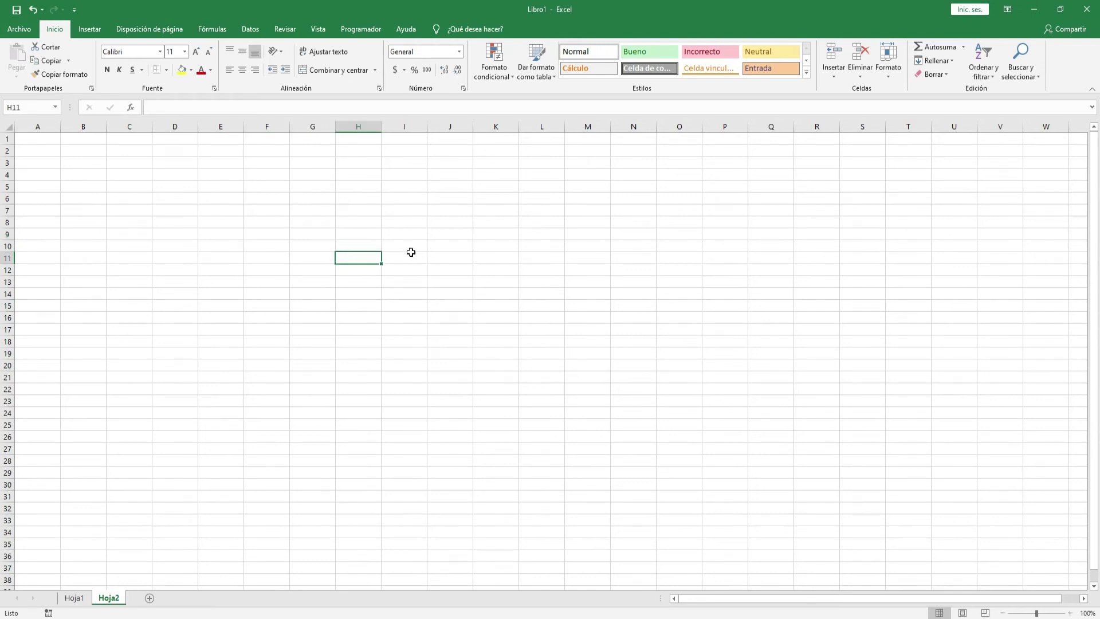
{"action": "left_click", "coordinate": [411, 253]}
{"action": "left_click", "coordinate": [510, 210]}
{"action": "left_click", "coordinate": [722, 258]}
{"action": "left_click", "coordinate": [556, 396]}
{"action": "left_click", "coordinate": [318, 283]}
{"action": "left_click", "coordinate": [177, 245]}
{"action": "left_click", "coordinate": [134, 165]}
{"action": "left_click", "coordinate": [194, 164]}
- Enter the text fragments ES in cell E3 and TER in cell J3 of Hoja2
{"action": "left_click", "coordinate": [221, 166]}
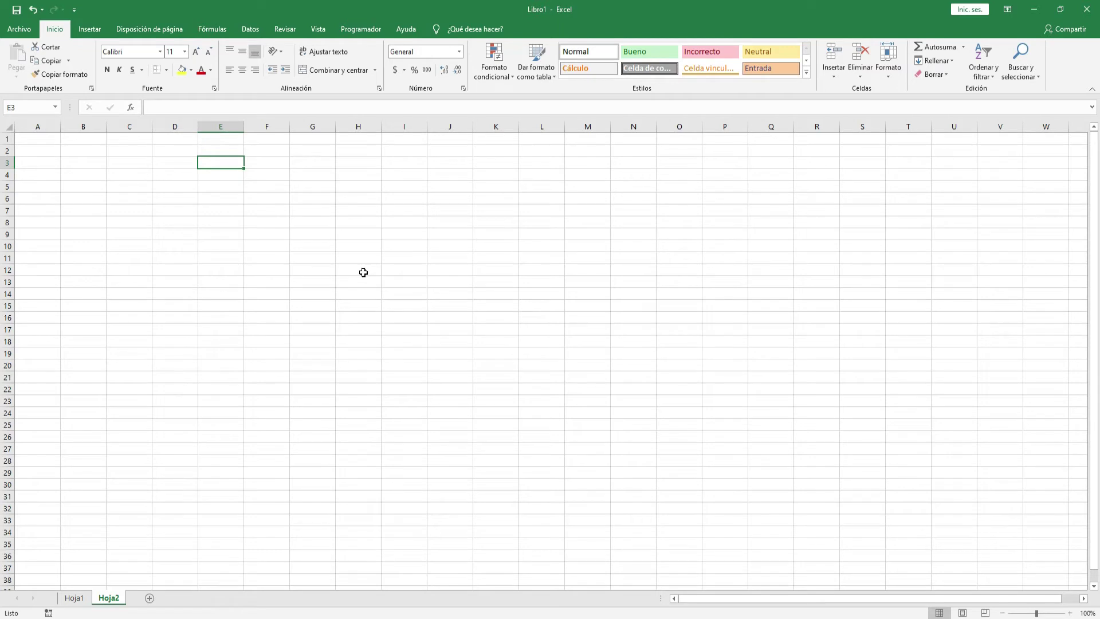
{"action": "type", "text": "ES"}
{"action": "key", "text": "Tab"}
{"action": "key", "text": "Tab"}
{"action": "key", "text": "Tab"}
{"action": "key", "text": "Tab"}
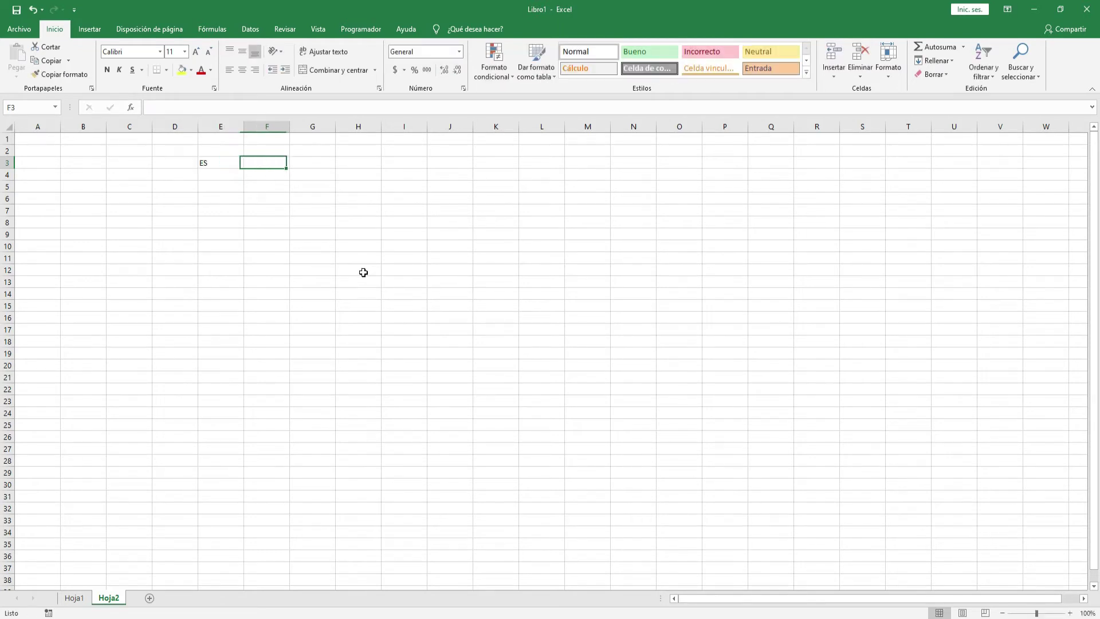
{"action": "key", "text": "Tab"}
{"action": "type", "text": "TER"}
{"action": "key", "text": "Return"}
- Enter the text fragment CLEI in cell G10
{"action": "key", "text": "Down"}
{"action": "key", "text": "Down"}
{"action": "key", "text": "Down"}
{"action": "key", "text": "Down"}
{"action": "key", "text": "Down"}
{"action": "key", "text": "Left"}
{"action": "key", "text": "Left"}
{"action": "key", "text": "Left"}
{"action": "key", "text": "Left"}
{"action": "key", "text": "Down"}
{"action": "key", "text": "Right"}
{"action": "type", "text": "CLEI"}
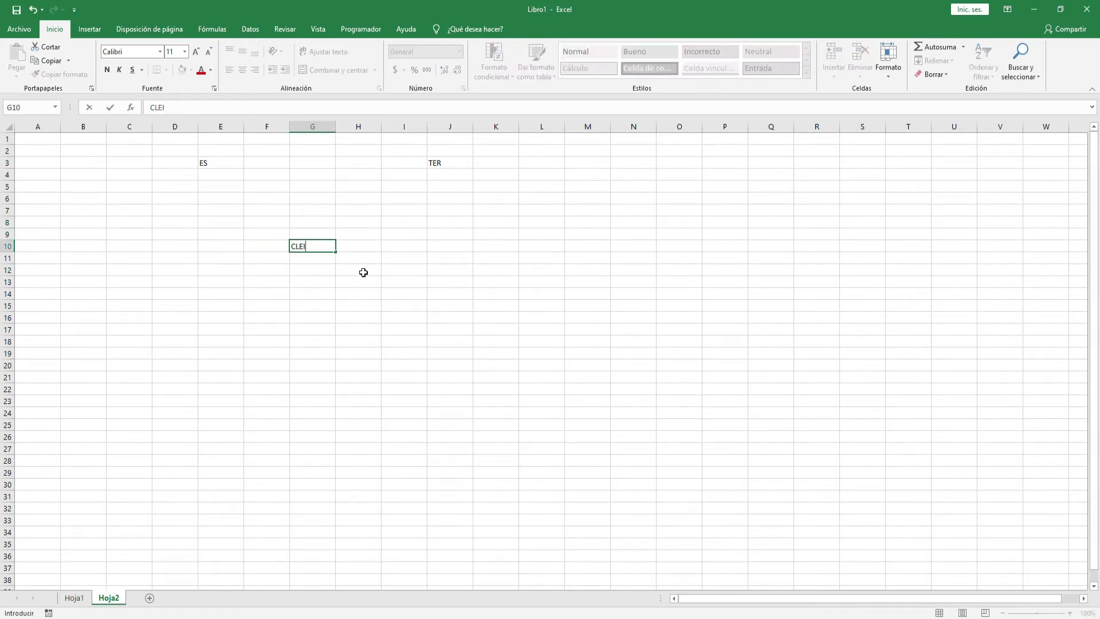
{"action": "key", "text": "Tab"}
- Enter the text fragment NO in cell L10, in the same row as CLEI
{"action": "key", "text": "Right"}
{"action": "key", "text": "Right"}
{"action": "key", "text": "Right"}
{"action": "key", "text": "Right"}
{"action": "key", "text": "Right"}
{"action": "key", "text": "Right"}
{"action": "key", "text": "Right"}
{"action": "key", "text": "Left"}
{"action": "key", "text": "Left"}
{"action": "key", "text": "Left"}
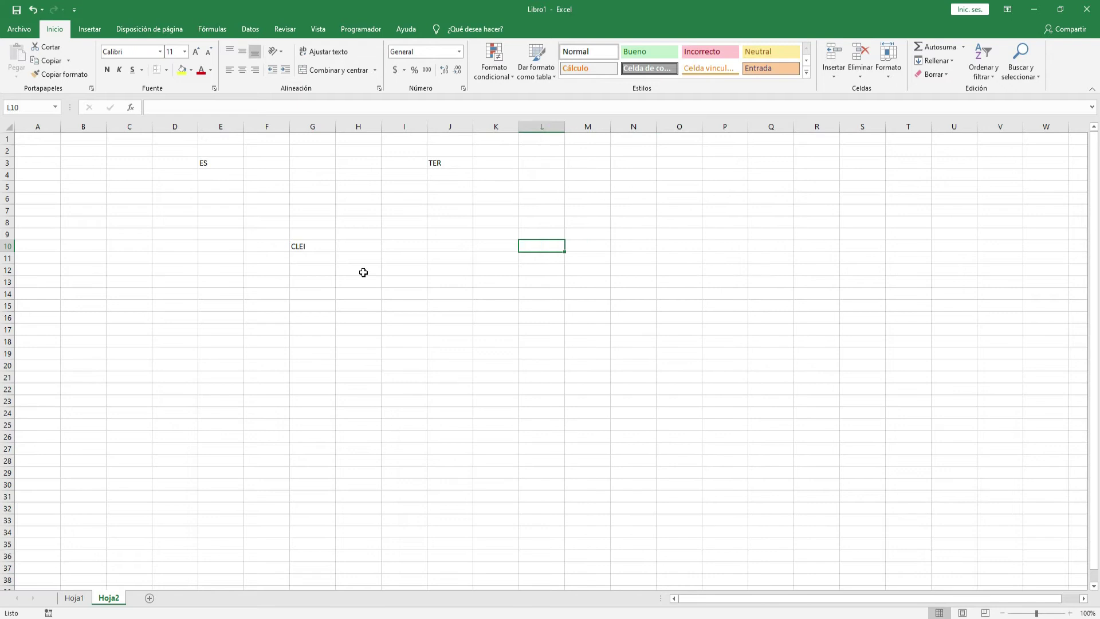
{"action": "type", "text": "NO"}
{"action": "key", "text": "Return"}
- Enter the text fragment DO in cell G15, below CLEI
{"action": "key", "text": "Left"}
{"action": "key", "text": "Down"}
{"action": "key", "text": "Left"}
{"action": "key", "text": "Left"}
{"action": "key", "text": "Down"}
{"action": "key", "text": "Down"}
{"action": "key", "text": "Down"}
{"action": "key", "text": "Left"}
{"action": "key", "text": "Left"}
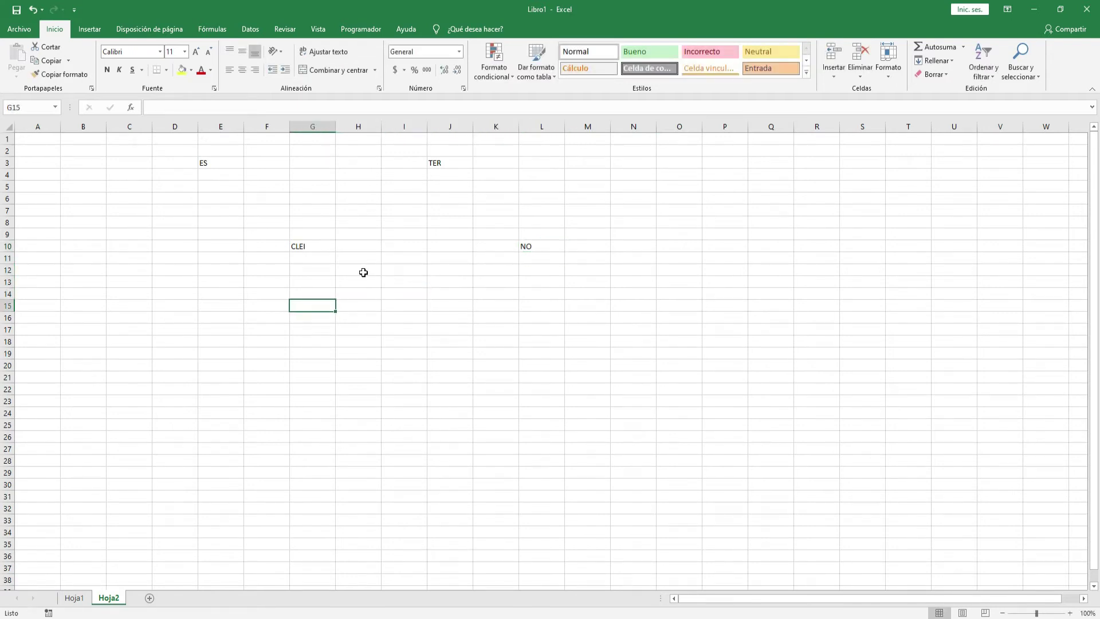
{"action": "type", "text": "DO"}
- Enter the text fragments TOI in cell D10 and MAS in cell D13
{"action": "key", "text": "Left"}
{"action": "key", "text": "Left"}
{"action": "key", "text": "Up"}
{"action": "key", "text": "Up"}
{"action": "key", "text": "Left"}
{"action": "key", "text": "Up"}
{"action": "key", "text": "Up"}
{"action": "key", "text": "Up"}
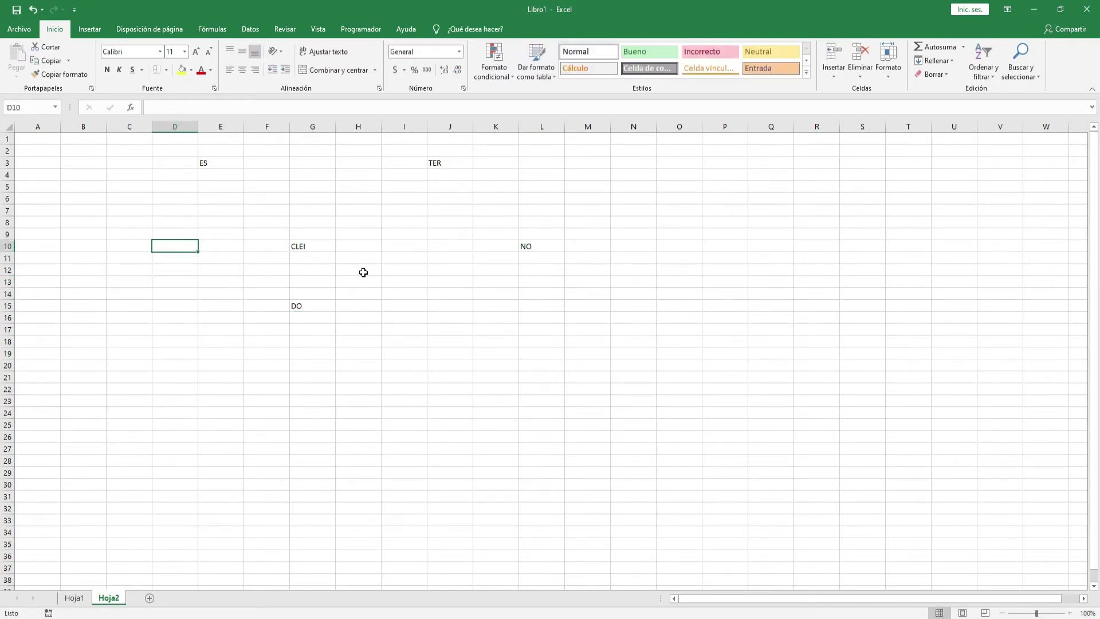
{"action": "type", "text": "TOI"}
{"action": "key", "text": "Down"}
{"action": "key", "text": "Down"}
{"action": "key", "text": "Down"}
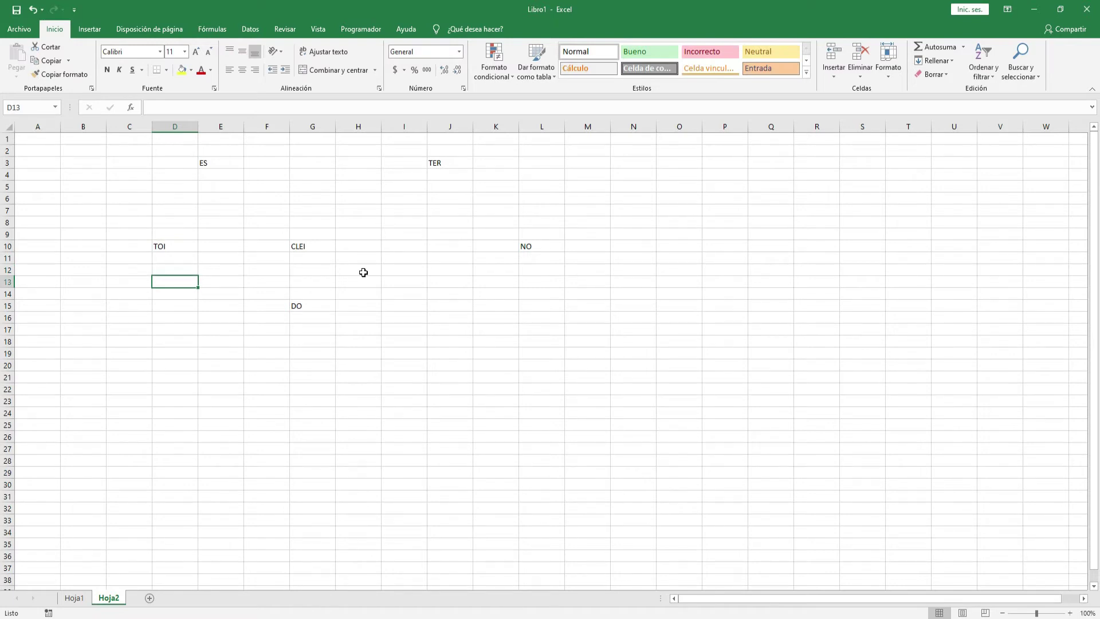
{"action": "type", "text": "MAS"}
- Enter the text fragment DE in cell G4, between the ES and TER columns
{"action": "key", "text": "Up"}
{"action": "key", "text": "Up"}
{"action": "key", "text": "Up"}
{"action": "key", "text": "Up"}
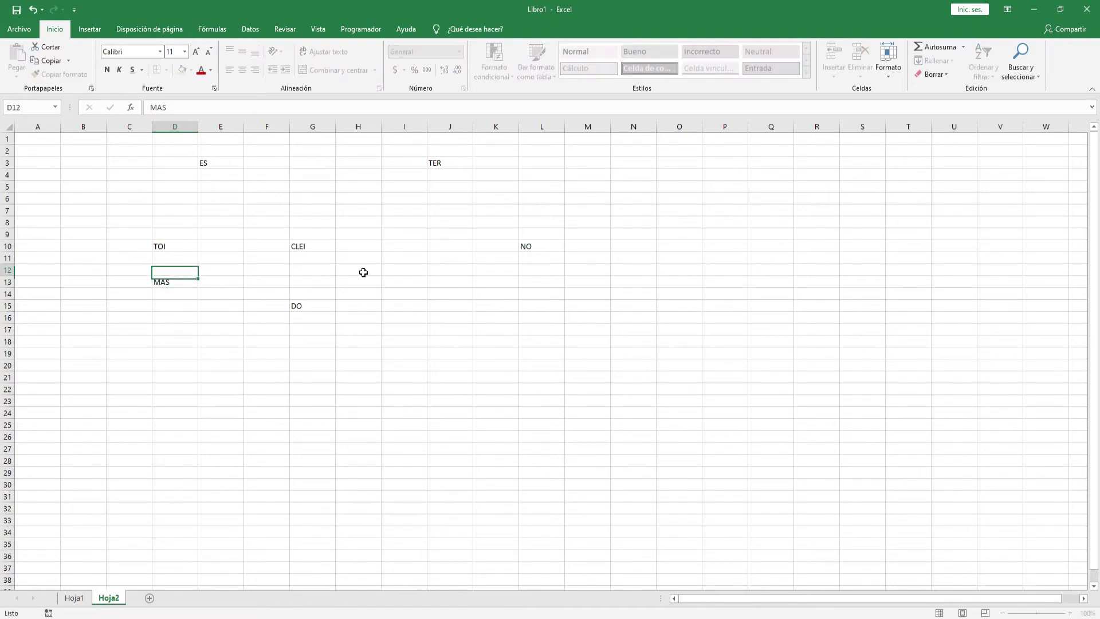
{"action": "key", "text": "Up"}
{"action": "key", "text": "Up"}
{"action": "key", "text": "Up"}
{"action": "key", "text": "Up"}
{"action": "key", "text": "Right"}
{"action": "key", "text": "Right"}
{"action": "key", "text": "Up"}
{"action": "key", "text": "Right"}
{"action": "type", "text": "DE"}
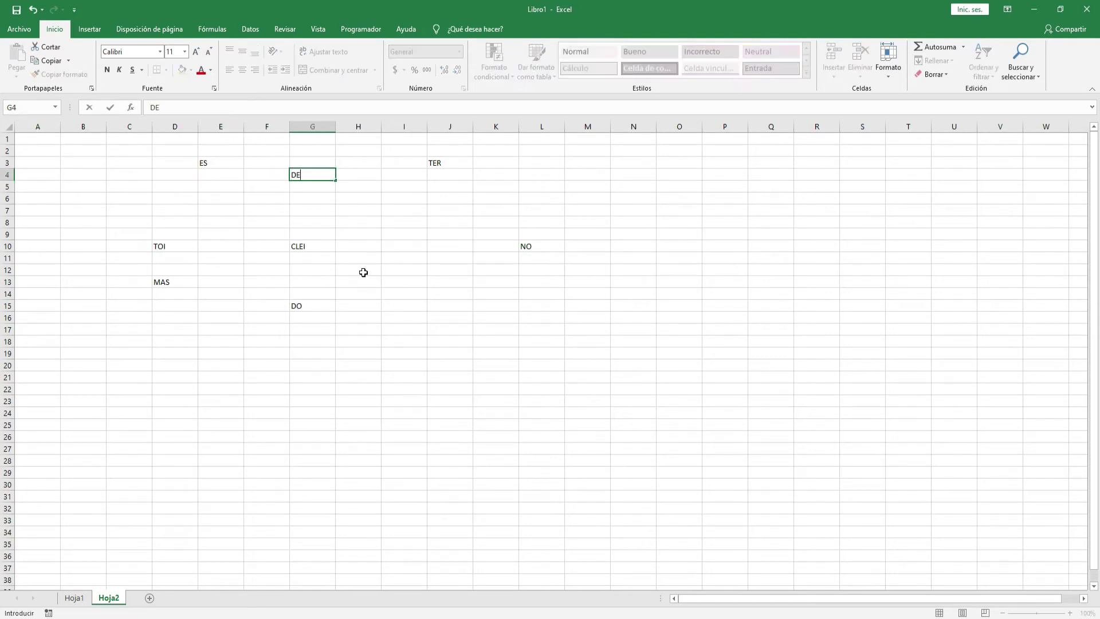
- Begin a joining formula in cell G19 with =E3&J3&L10&, combining the fragments ES, TER and NO
{"action": "left_click", "coordinate": [308, 354]}
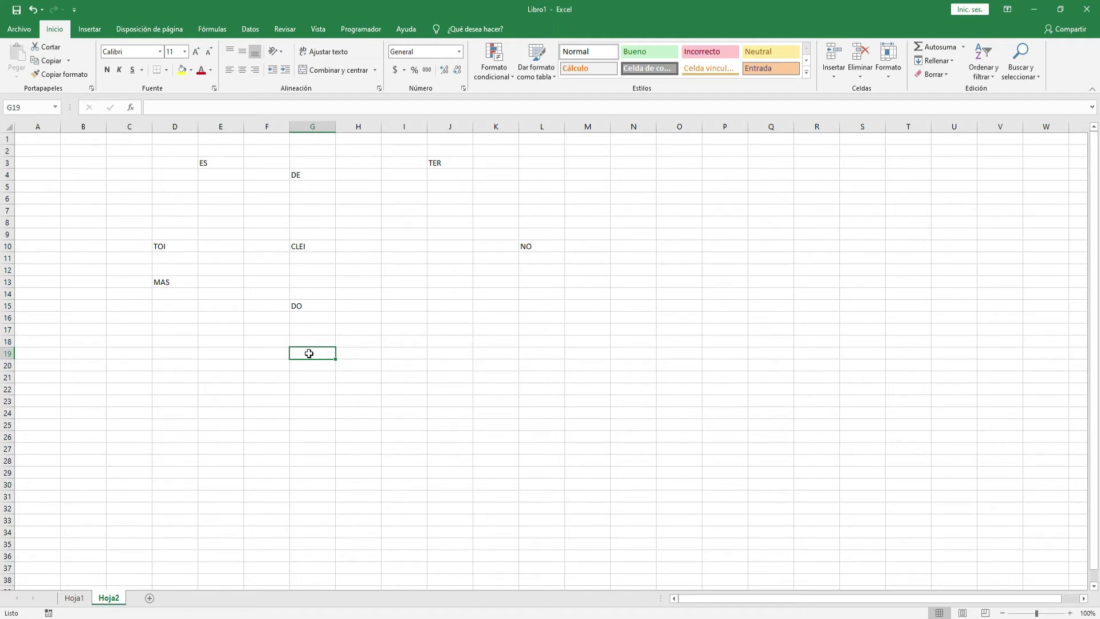
{"action": "type", "text": "="}
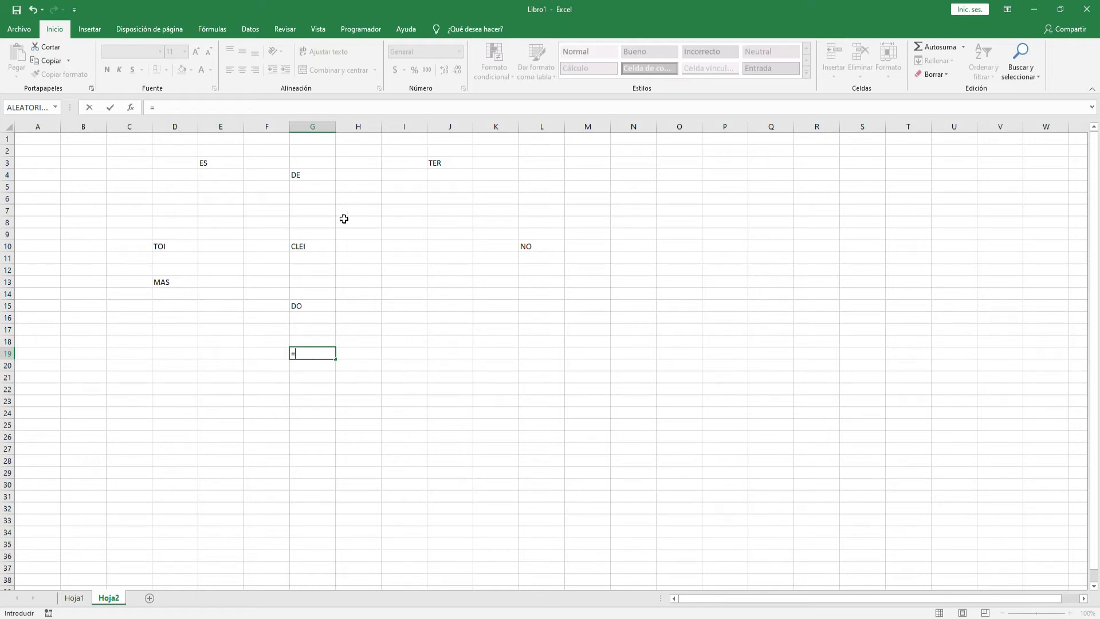
{"action": "left_click", "coordinate": [216, 161]}
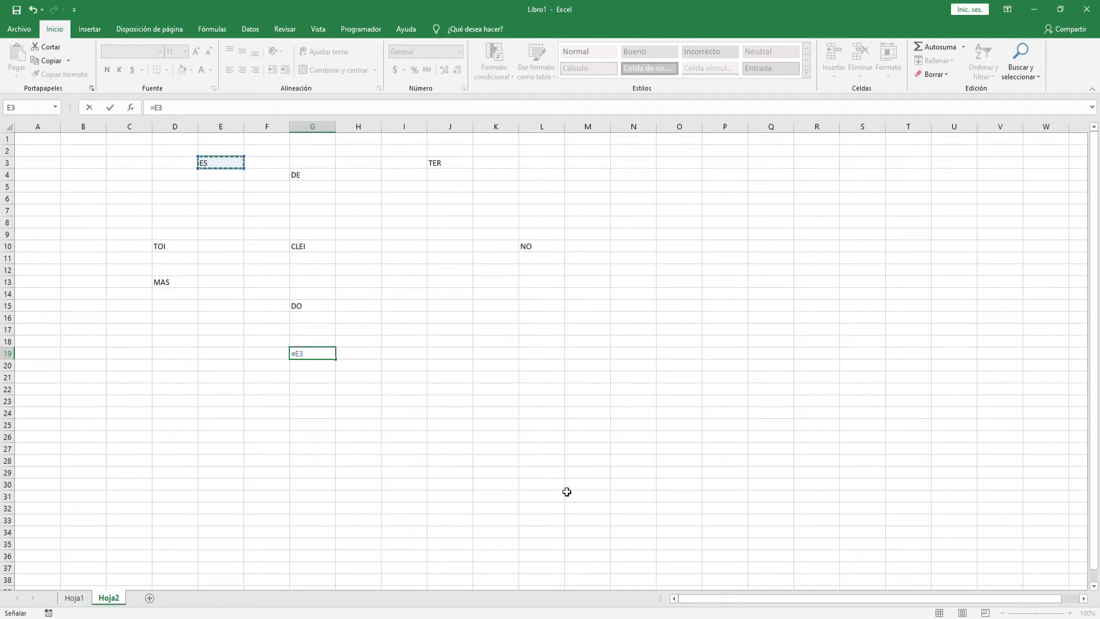
{"action": "type", "text": "&"}
{"action": "left_click", "coordinate": [450, 163]}
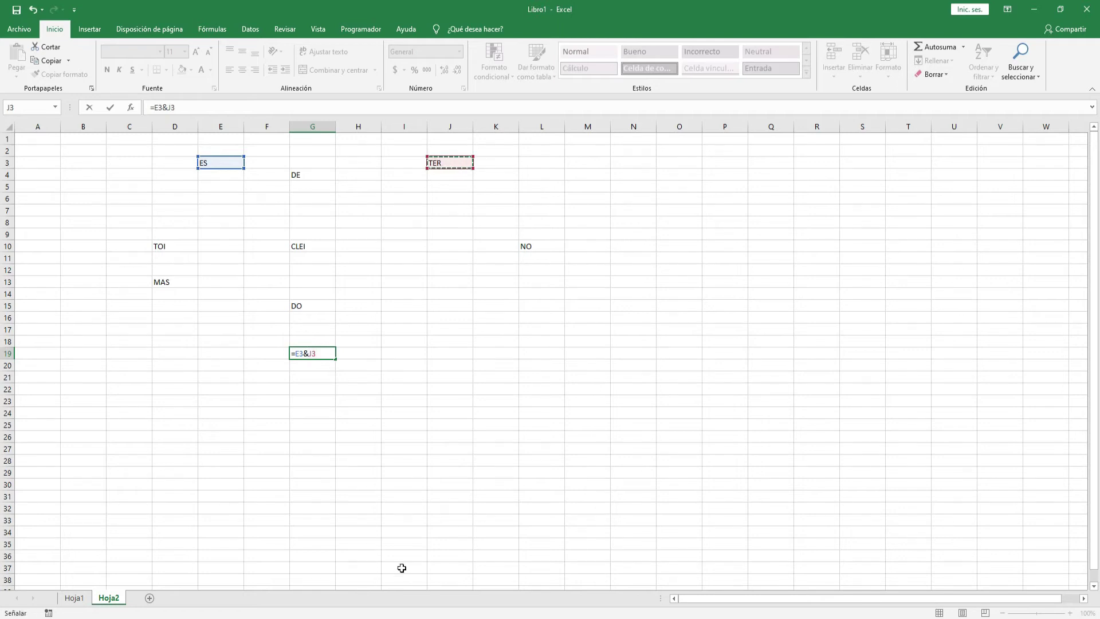
{"action": "type", "text": "&"}
{"action": "left_click", "coordinate": [536, 247]}
{"action": "type", "text": "&"}
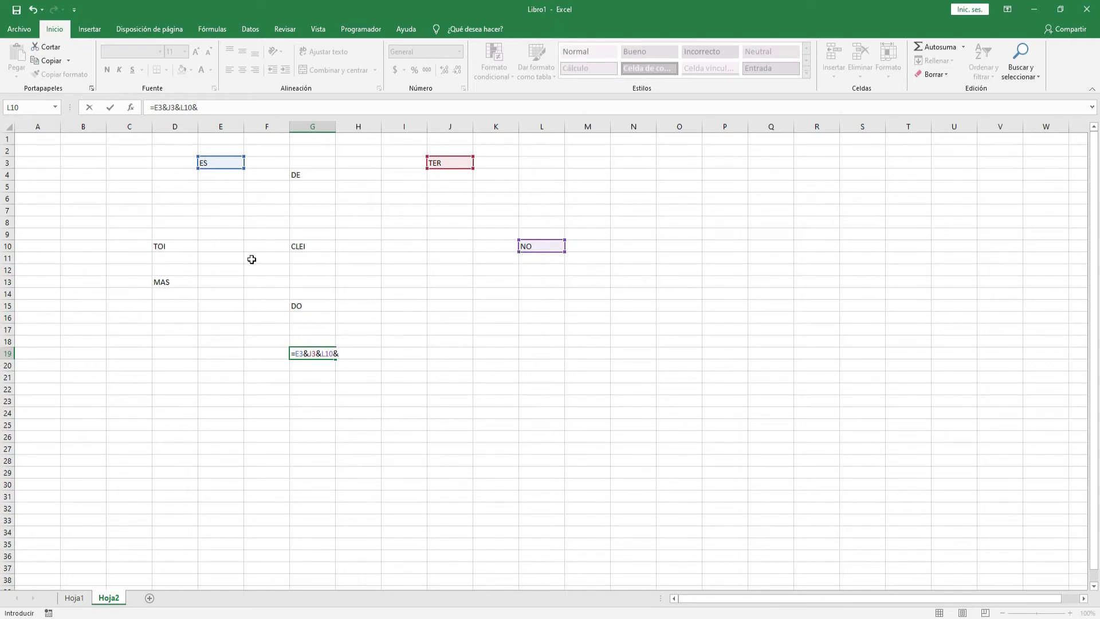
- Complete the G19 formula by joining G10, G15, D13, D10 and G4 with & and enter it
{"action": "left_click", "coordinate": [301, 250]}
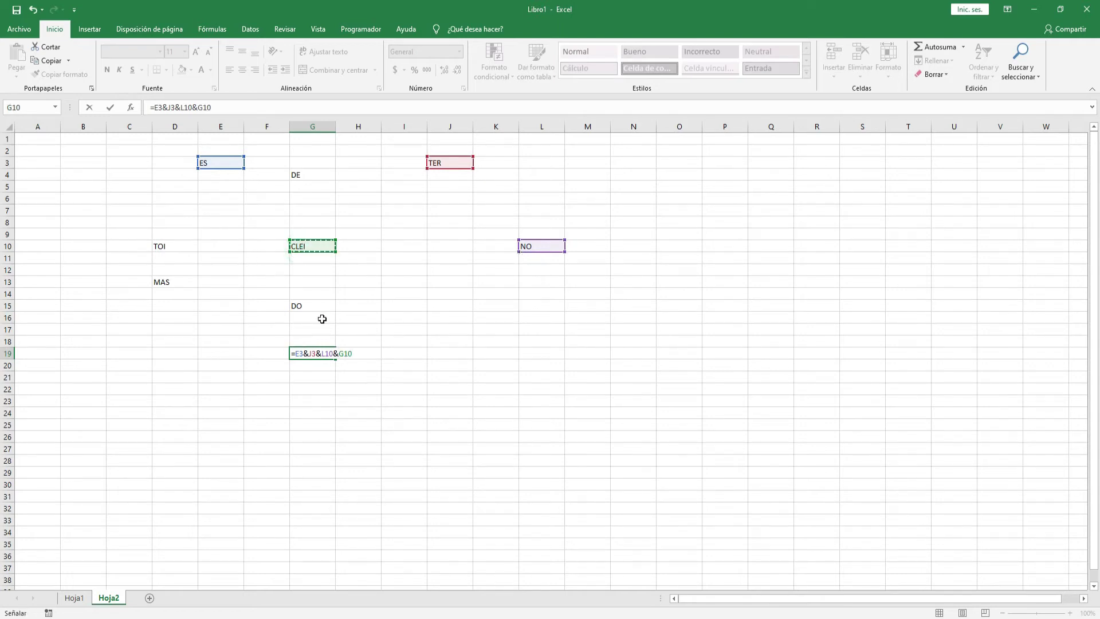
{"action": "type", "text": "&"}
{"action": "left_click", "coordinate": [314, 305]}
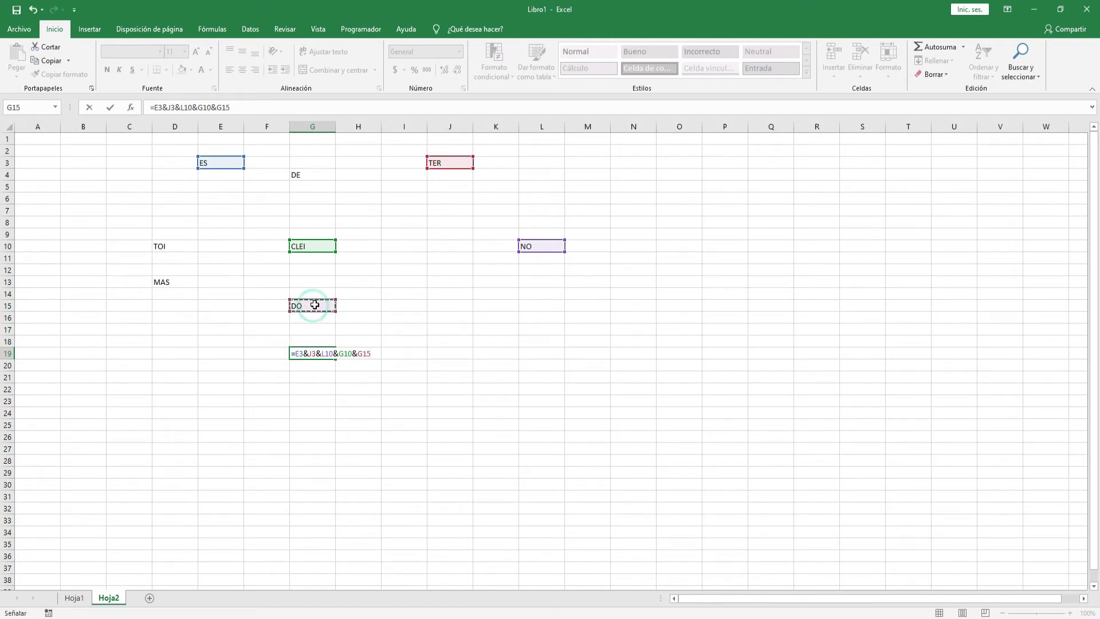
{"action": "type", "text": "&"}
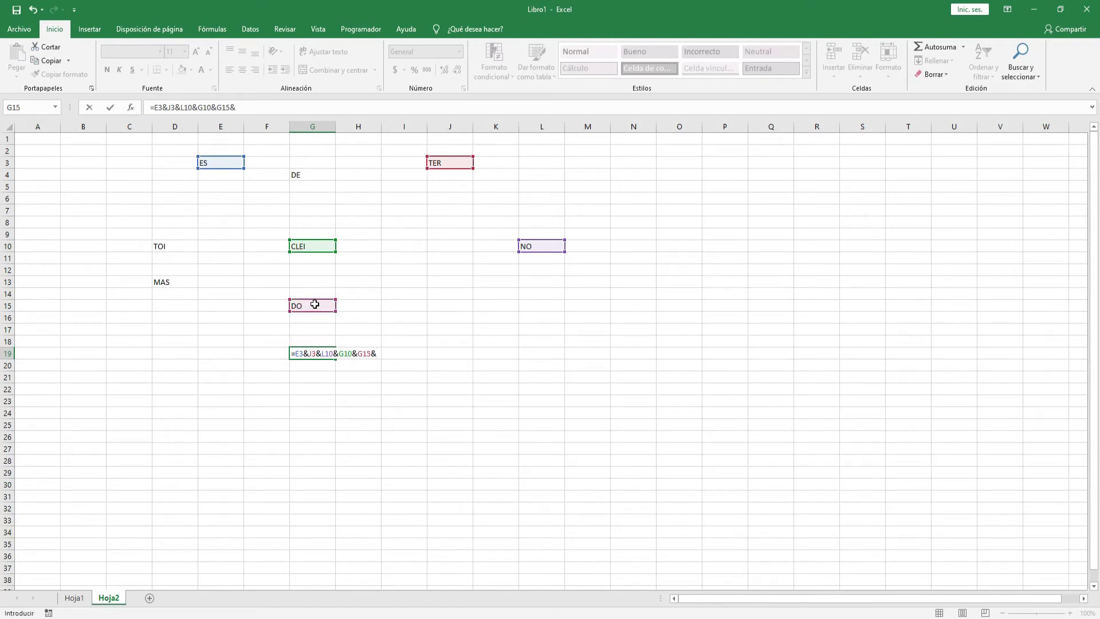
{"action": "left_click", "coordinate": [173, 285]}
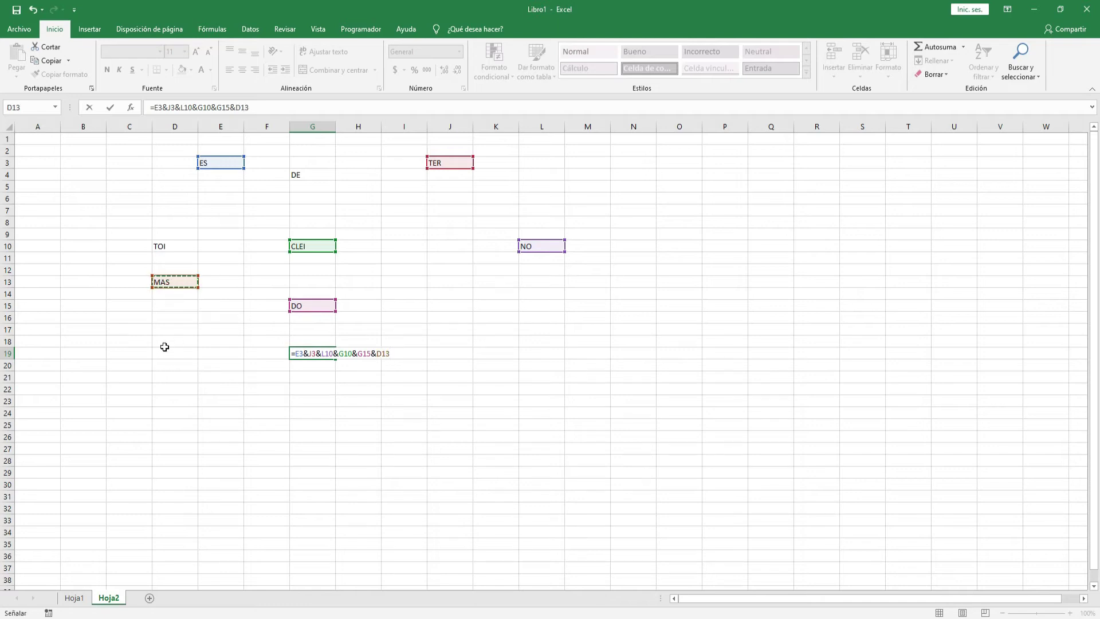
{"action": "type", "text": "&"}
{"action": "left_click", "coordinate": [170, 248]}
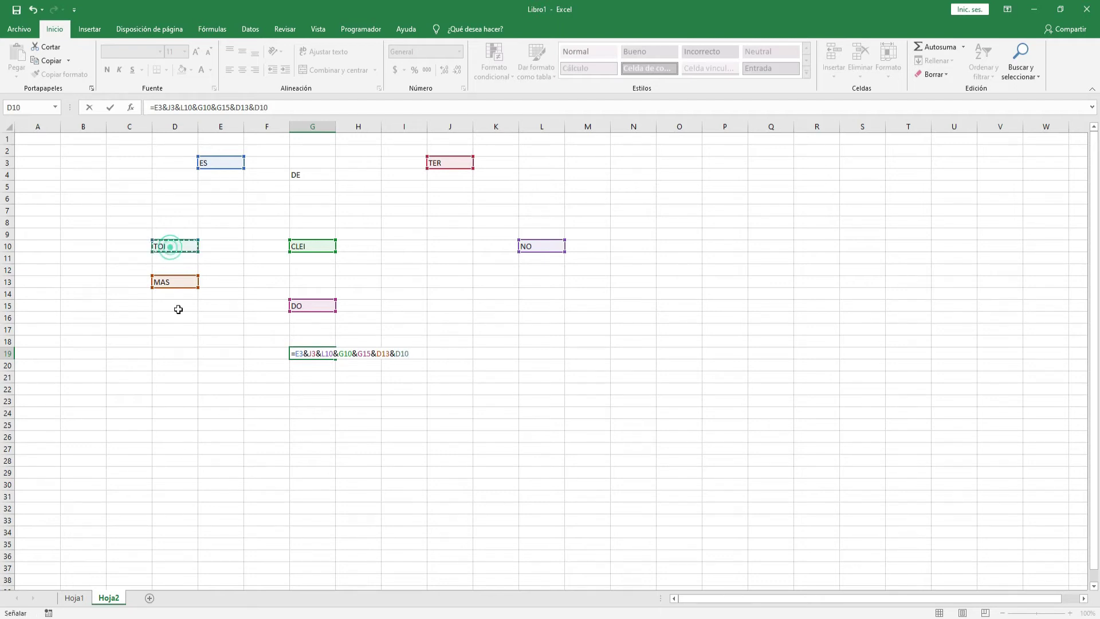
{"action": "type", "text": "&"}
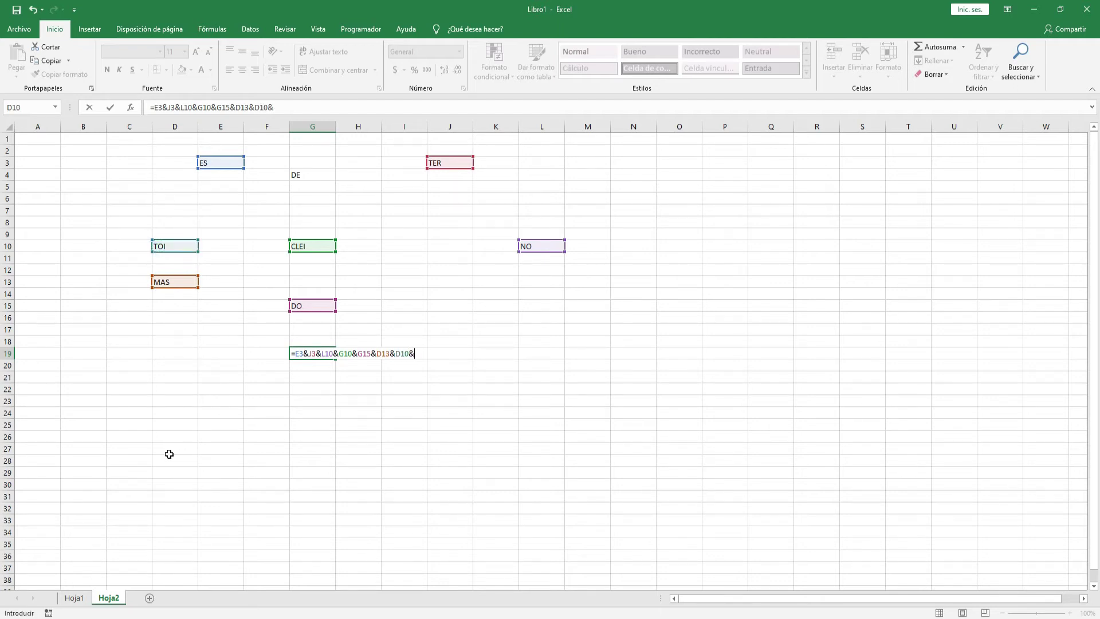
{"action": "left_click", "coordinate": [301, 175]}
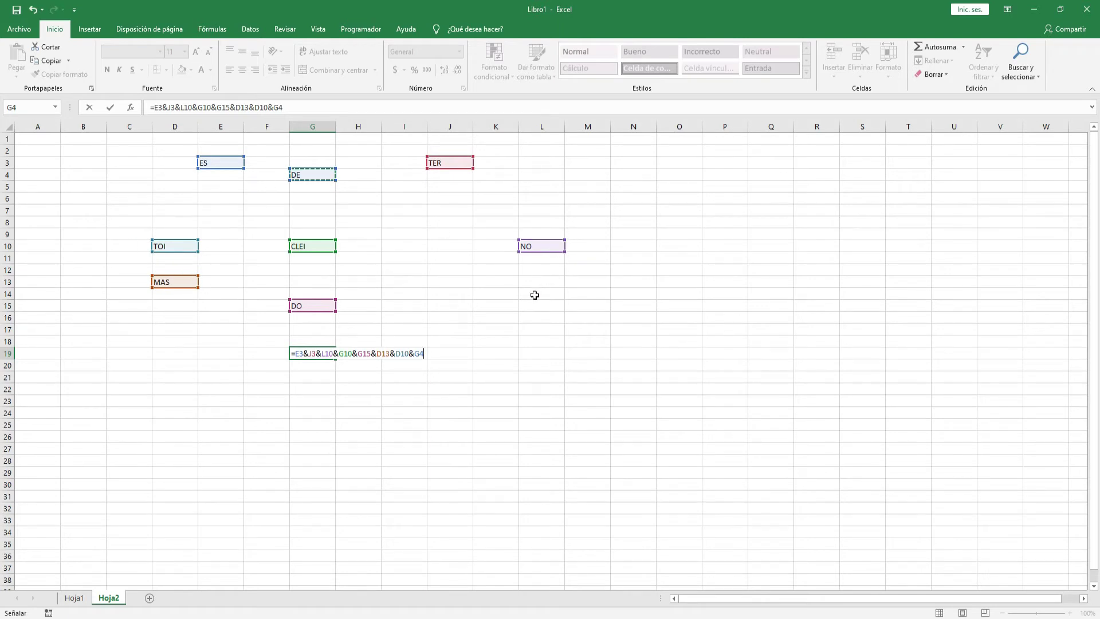
{"action": "key", "text": "Return"}
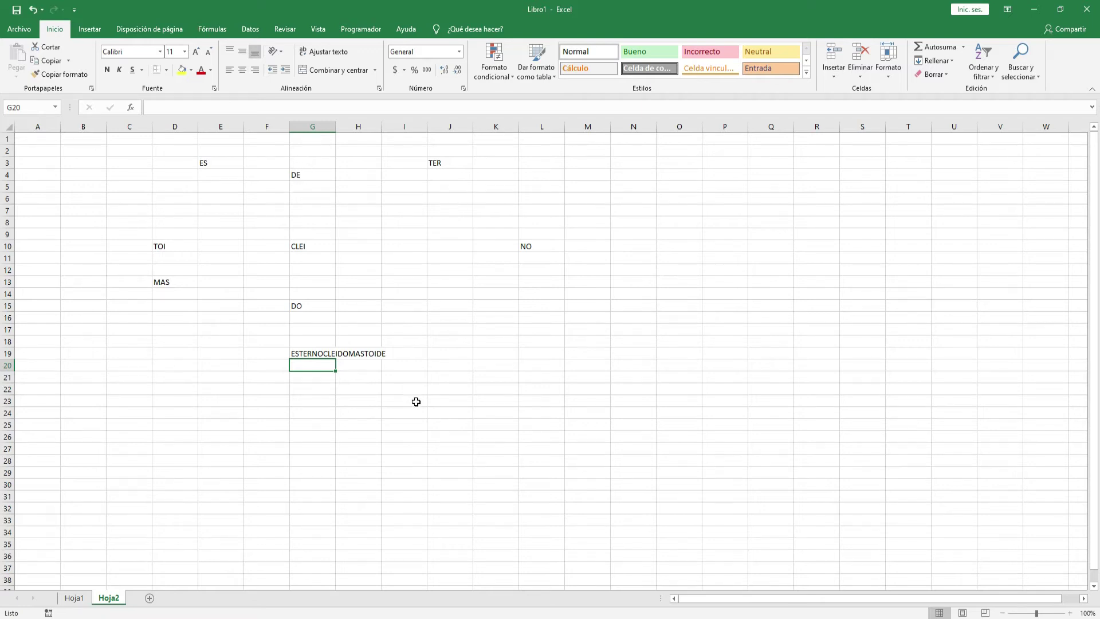
- Append the letter O to the fragment in cell G4 so that it reads DEO
{"action": "double_click", "coordinate": [314, 174]}
{"action": "type", "text": "O"}
{"action": "key", "text": "Return"}
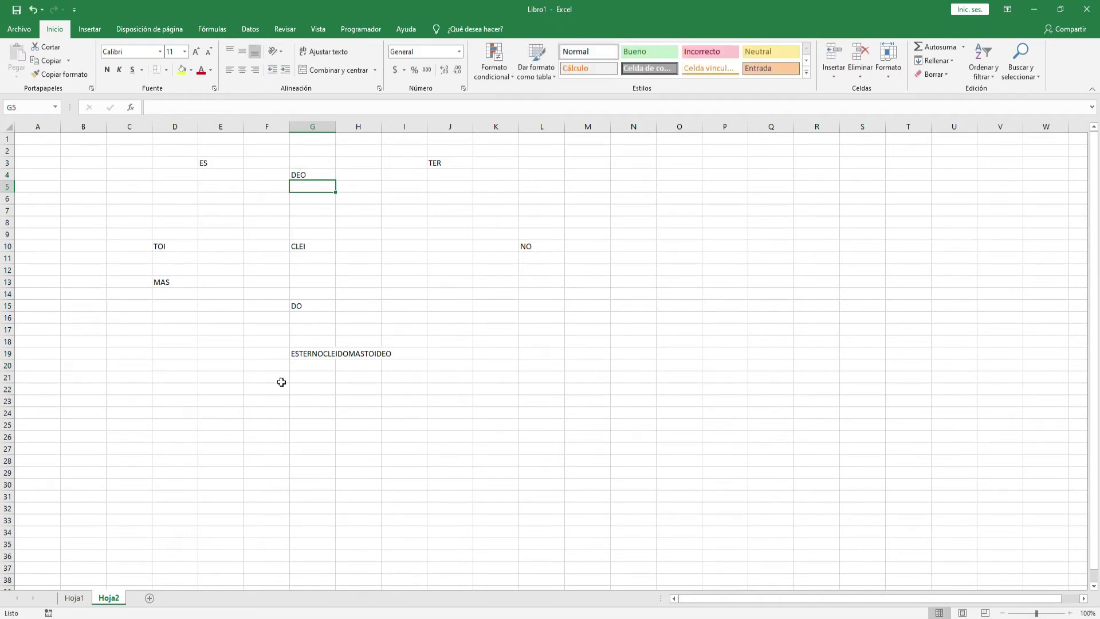
- Widen column G slightly, starting from the joined word in G19
{"action": "left_click", "coordinate": [300, 353]}
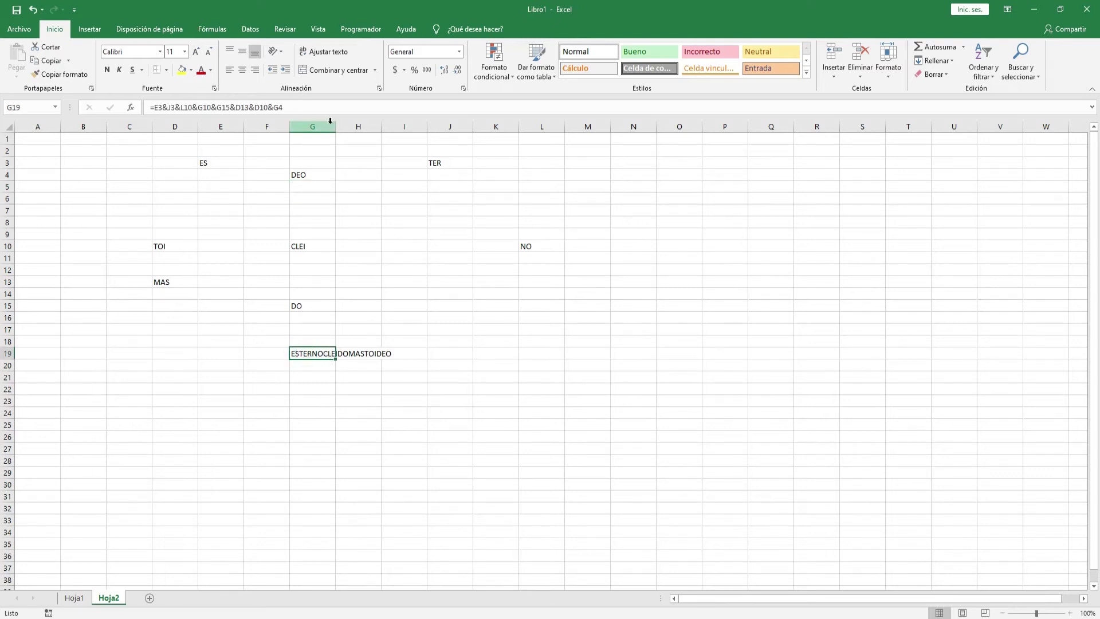
{"action": "left_click_drag", "start_coordinate": [335, 126], "coordinate": [356, 125]}
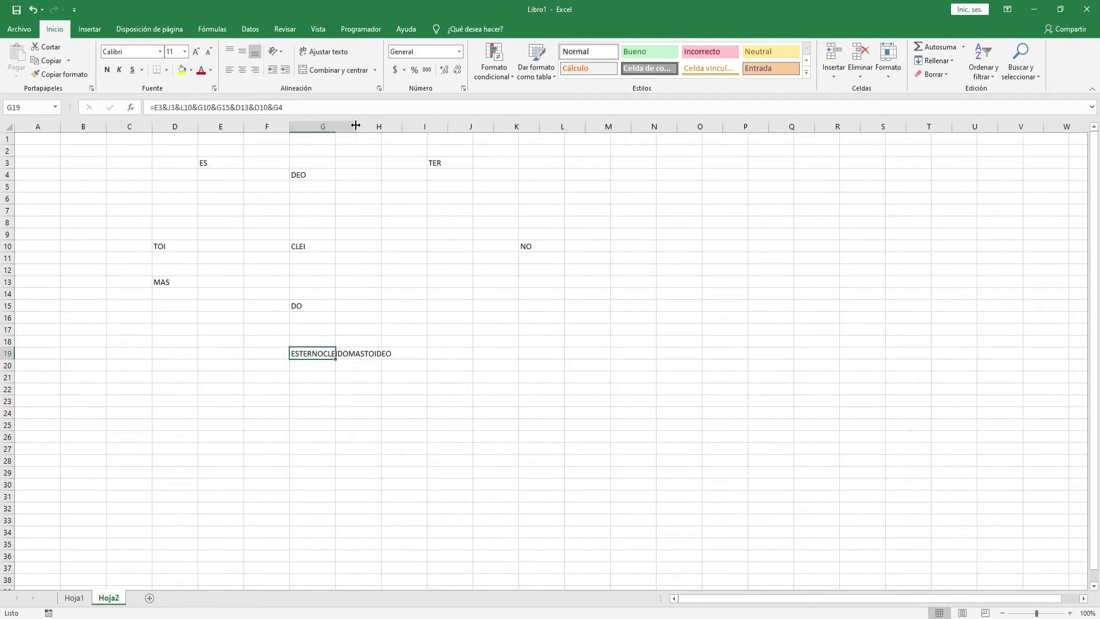
{"action": "left_click", "coordinate": [315, 399]}
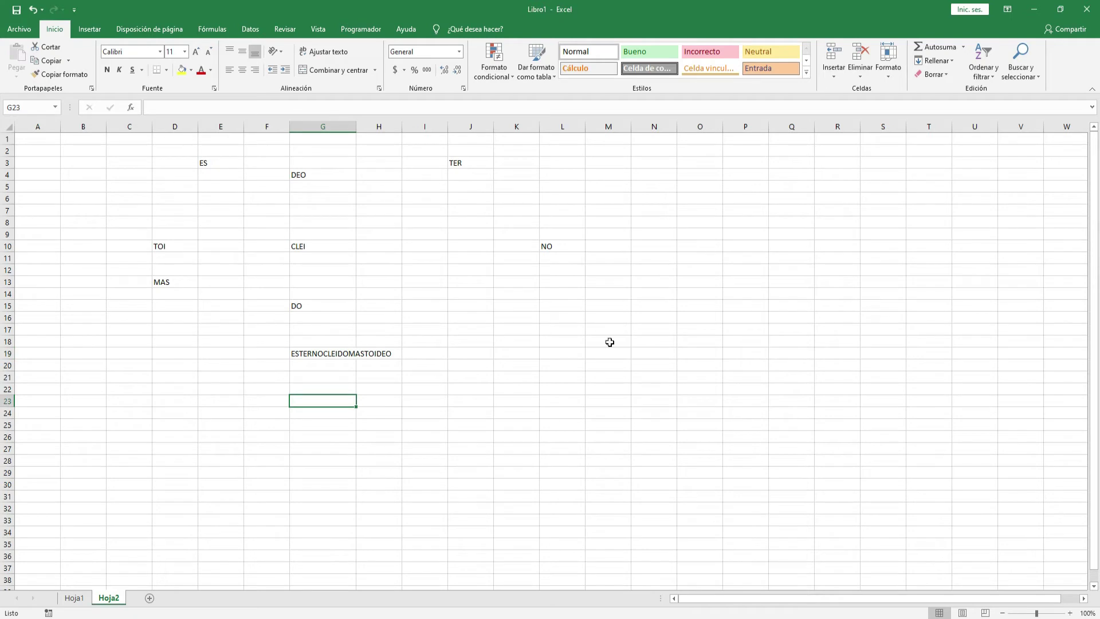
- Enter the headers DIA, MES, AÑO and FECHA in E24:H24 and widen column H slightly
{"action": "left_click", "coordinate": [232, 417]}
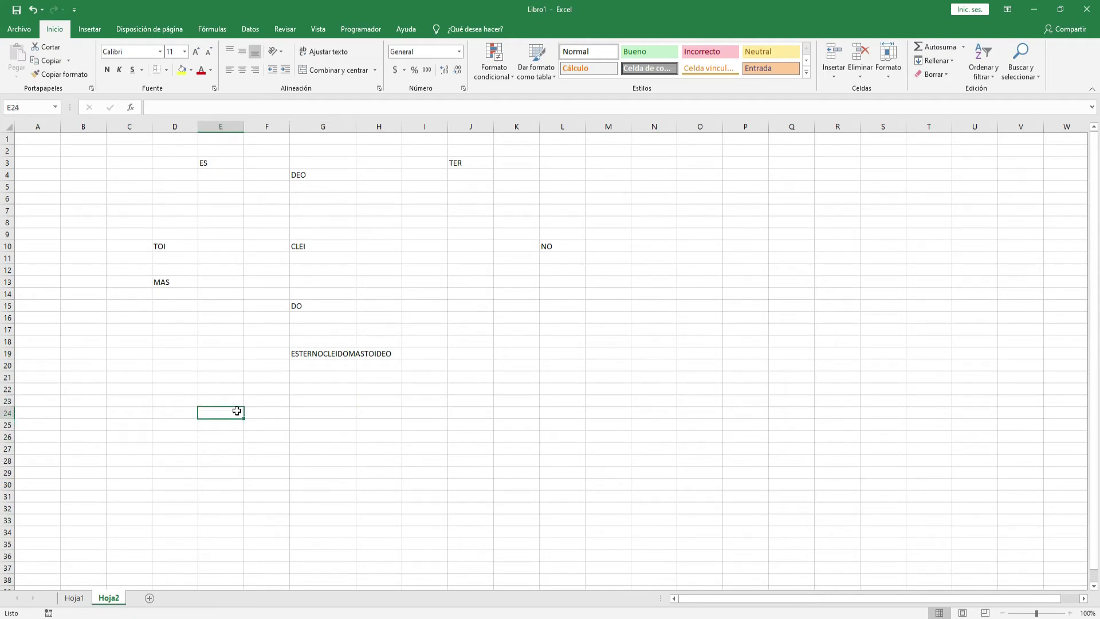
{"action": "type", "text": "DIA"}
{"action": "key", "text": "Tab"}
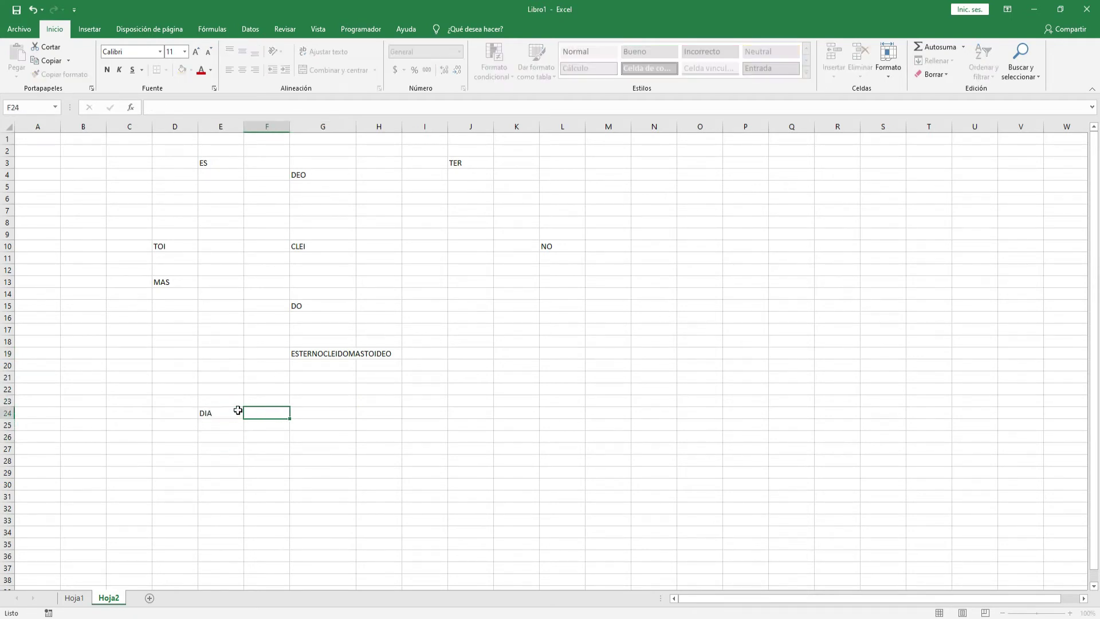
{"action": "type", "text": "MES"}
{"action": "key", "text": "Tab"}
{"action": "type", "text": "AÑ"}
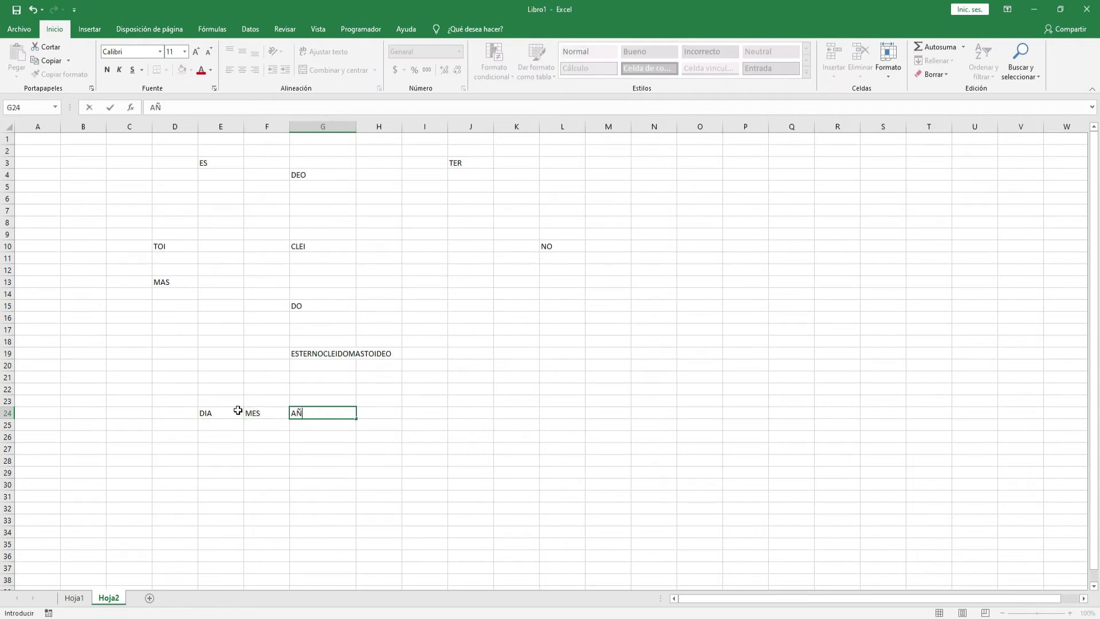
{"action": "key", "text": "Tab"}
{"action": "type", "text": "FECHA"}
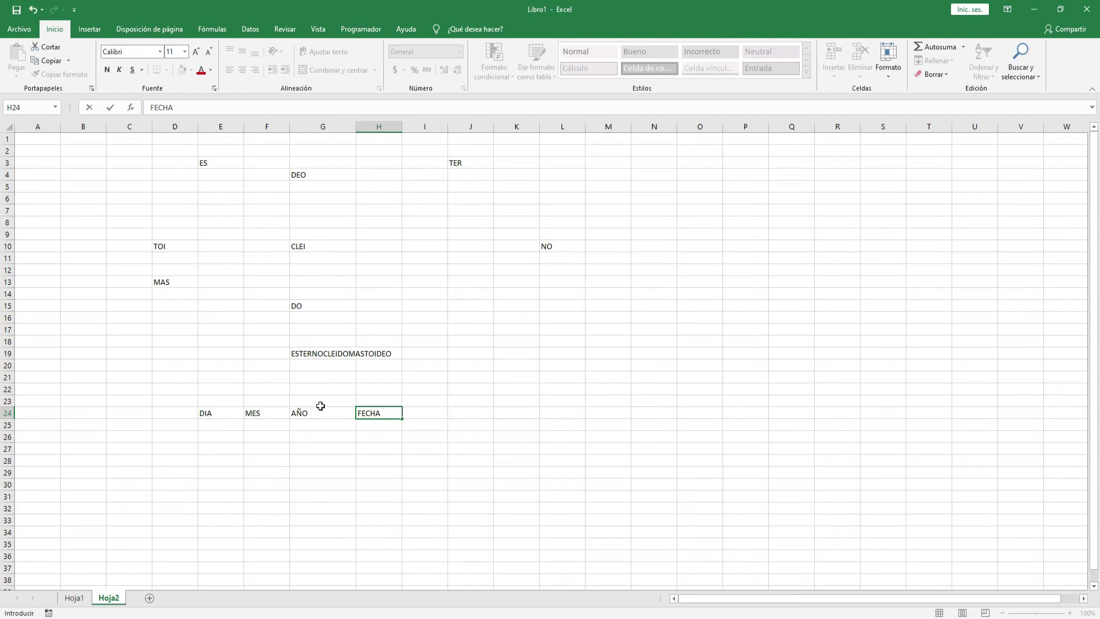
{"action": "left_click", "coordinate": [379, 426]}
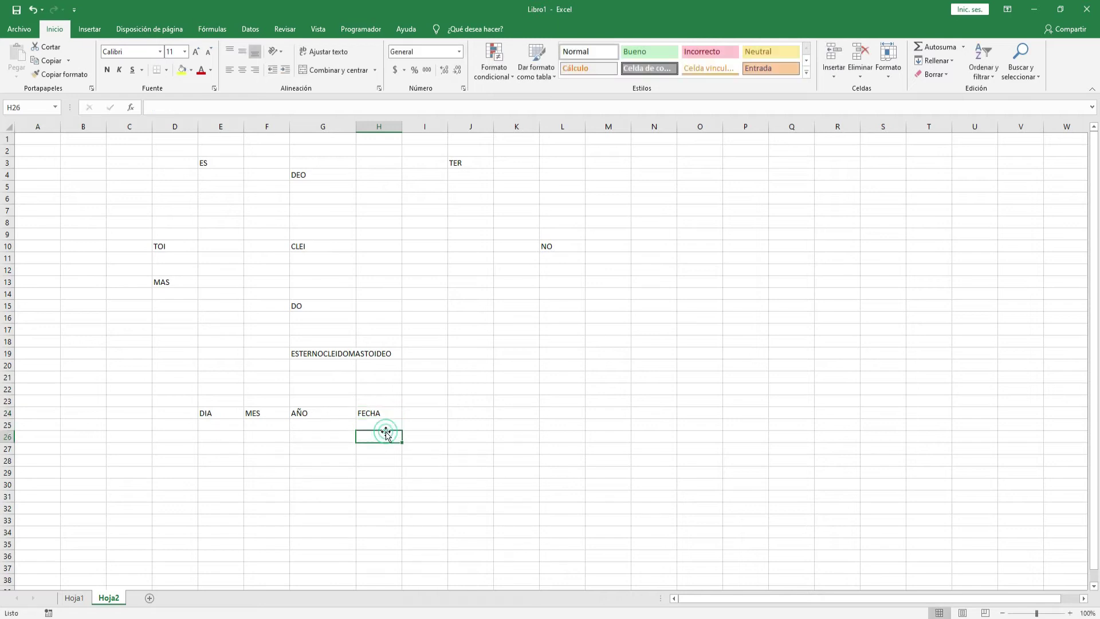
{"action": "left_click_drag", "start_coordinate": [403, 126], "coordinate": [413, 126]}
- Centre the range E24:H25 horizontally and apply all borders to it
{"action": "left_click_drag", "start_coordinate": [220, 414], "coordinate": [385, 428]}
{"action": "left_click", "coordinate": [242, 70]}
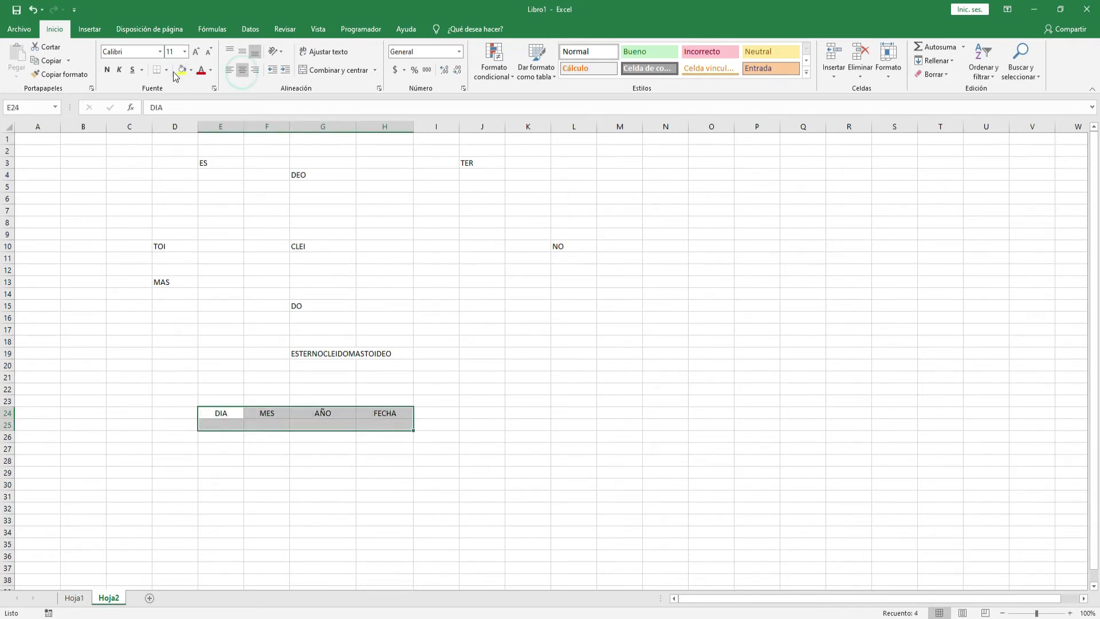
{"action": "left_click", "coordinate": [166, 70]}
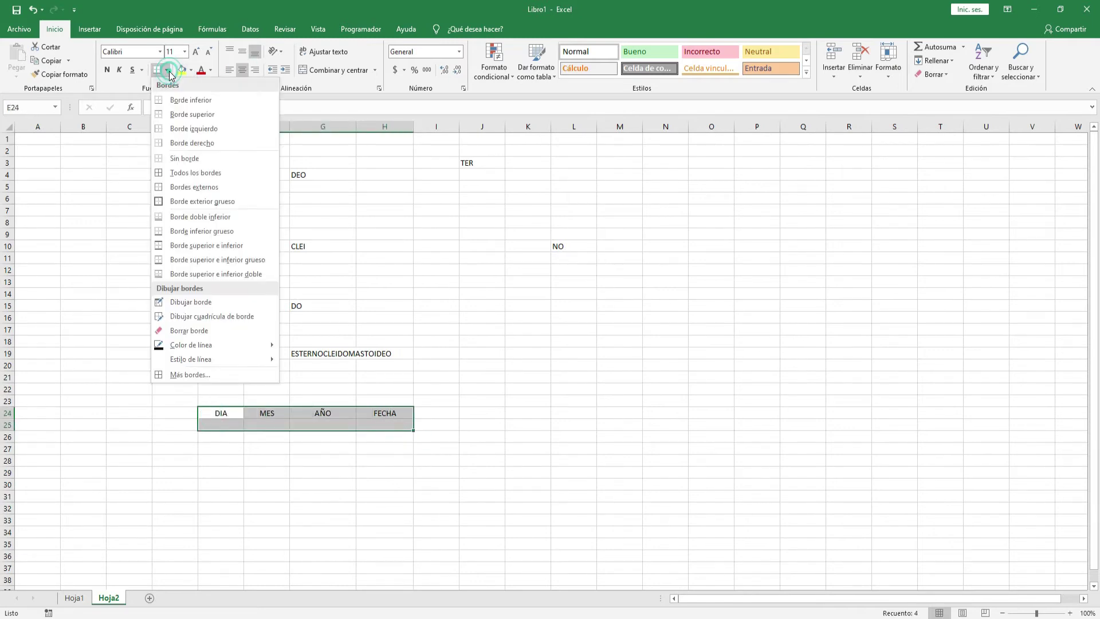
{"action": "left_click", "coordinate": [174, 175]}
{"action": "left_click", "coordinate": [310, 497]}
- Enter 15, 11 and 2020 under DIA, MES and AÑO in E25:G25
{"action": "left_click", "coordinate": [227, 425]}
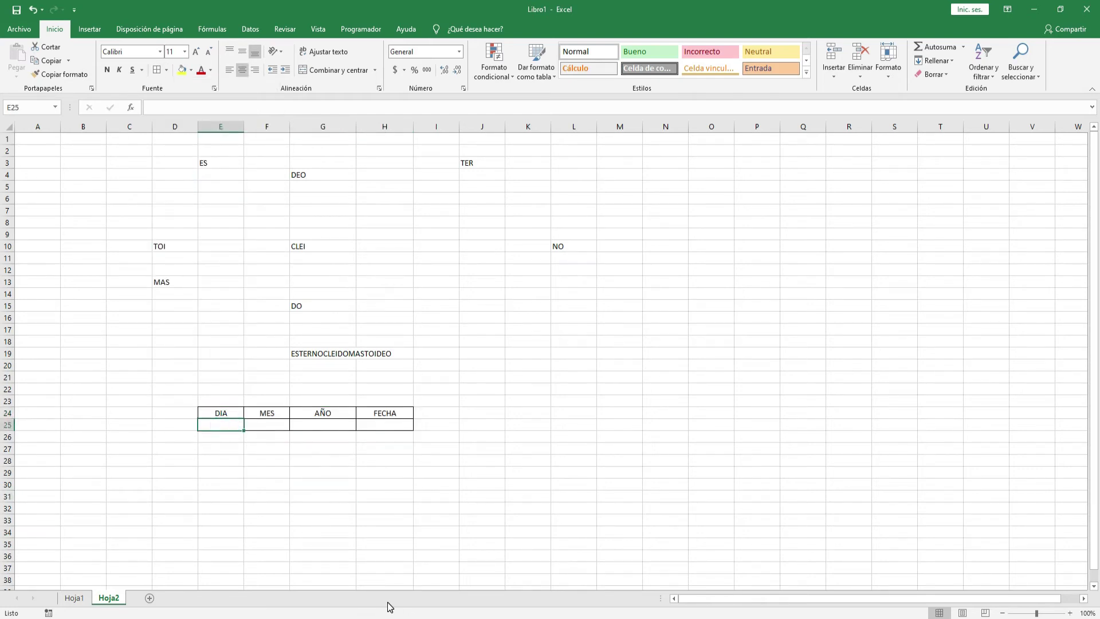
{"action": "type", "text": "15"}
{"action": "key", "text": "Tab"}
{"action": "type", "text": "11"}
{"action": "key", "text": "Tab"}
{"action": "type", "text": "2020"}
- Enter the formula =E25&"/"&F25&"/"&G25 in cell H25, under FECHA
{"action": "left_click", "coordinate": [385, 423]}
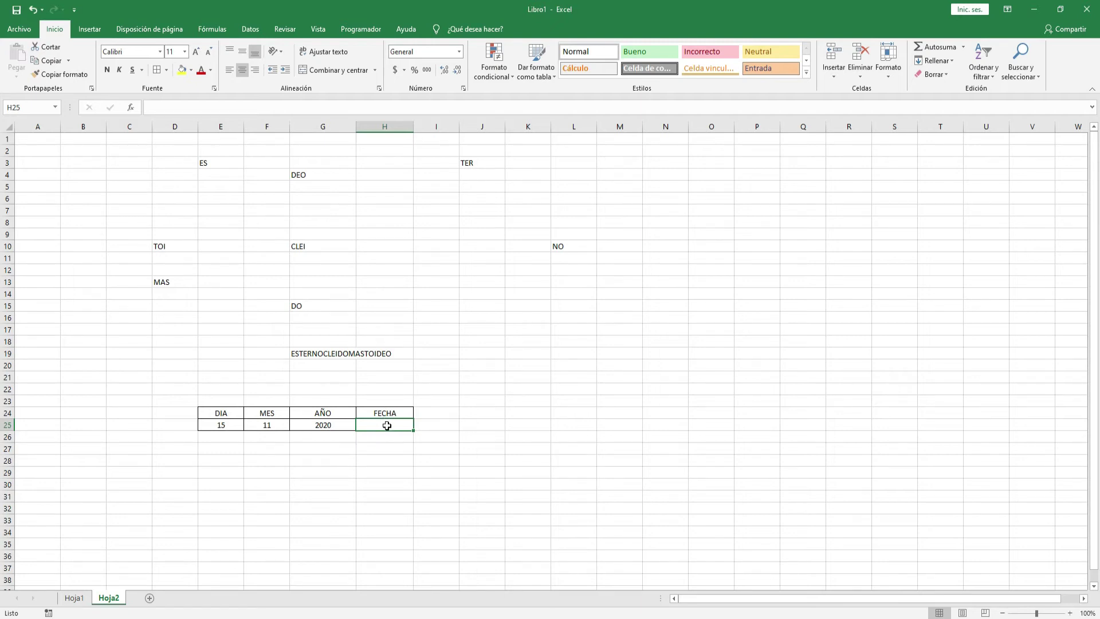
{"action": "type", "text": "="}
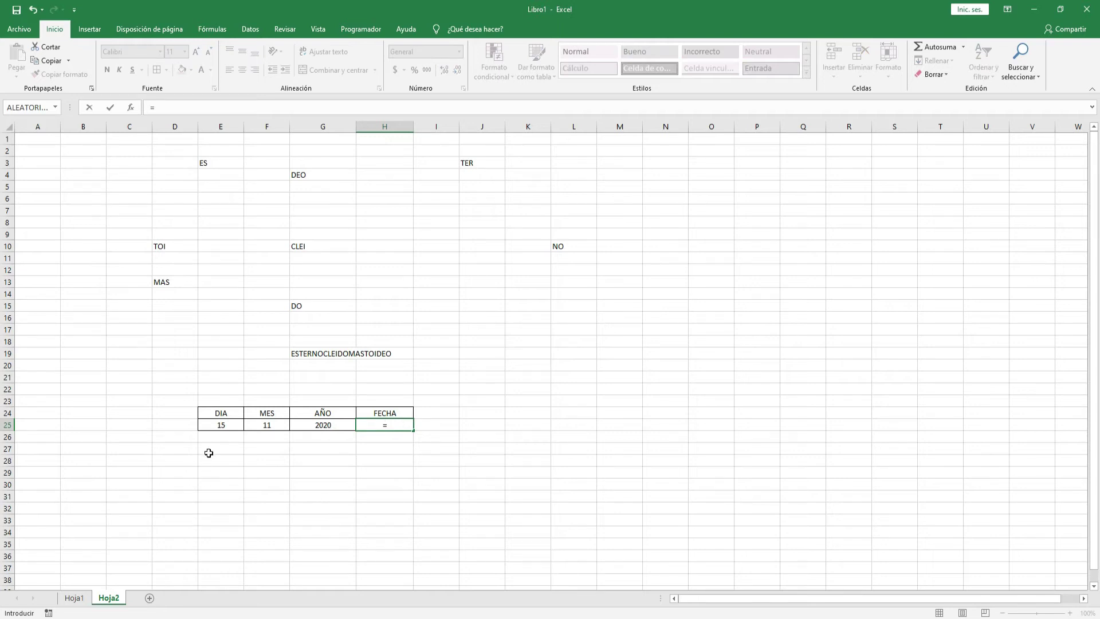
{"action": "left_click", "coordinate": [223, 427]}
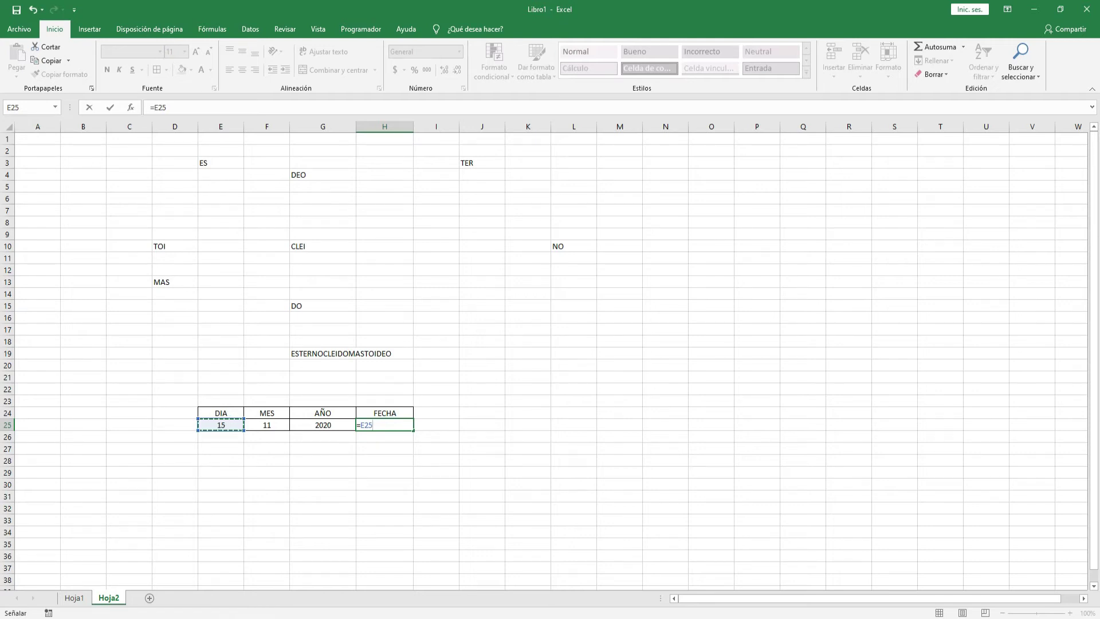
{"action": "type", "text": "&\"/\"&"}
{"action": "left_click", "coordinate": [270, 425]}
{"action": "type", "text": "&"}
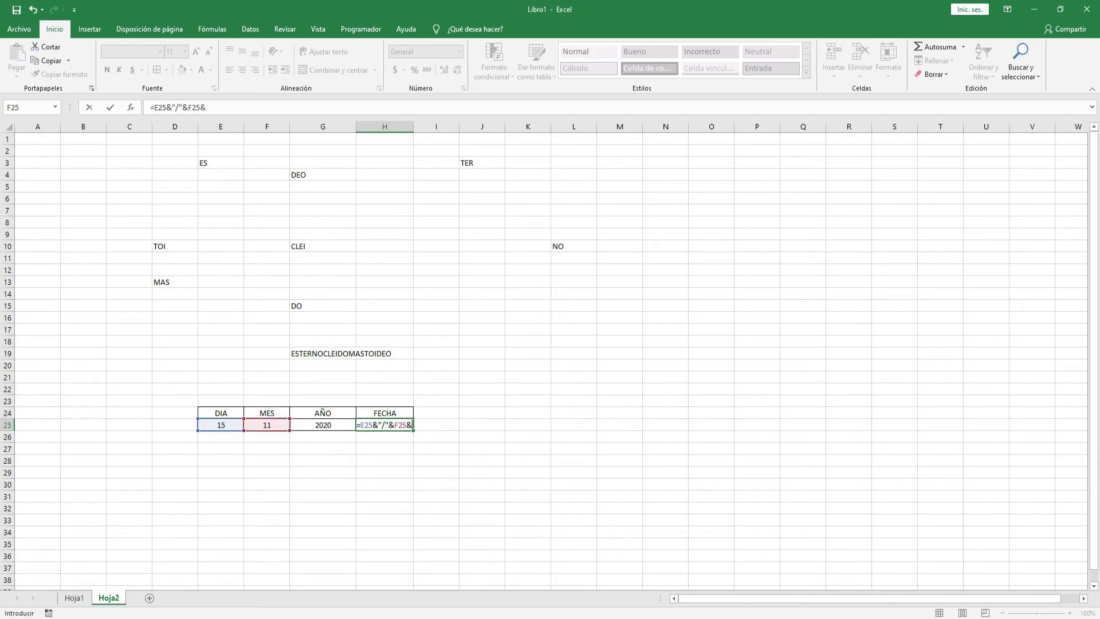
{"action": "type", "text": "\"/\"&"}
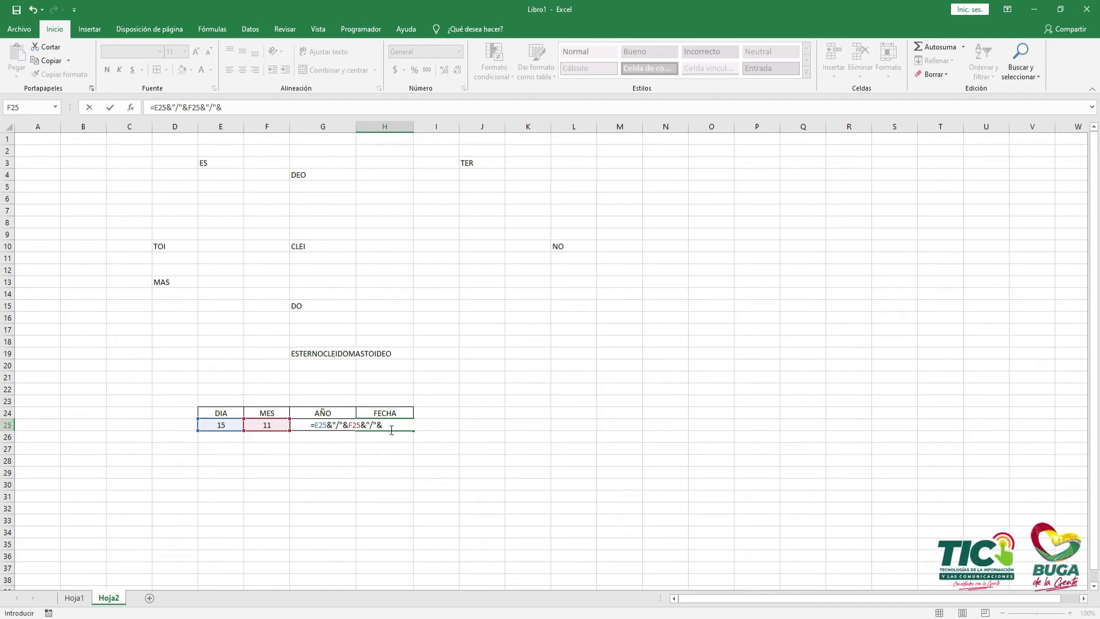
{"action": "type", "text": "G2"}
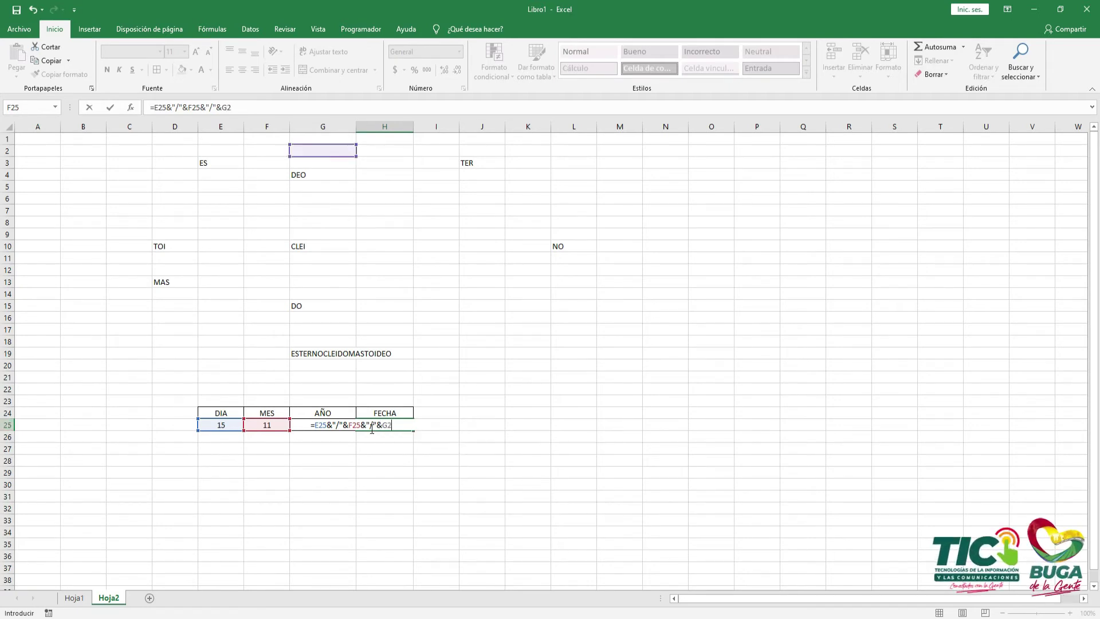
{"action": "type", "text": "5"}
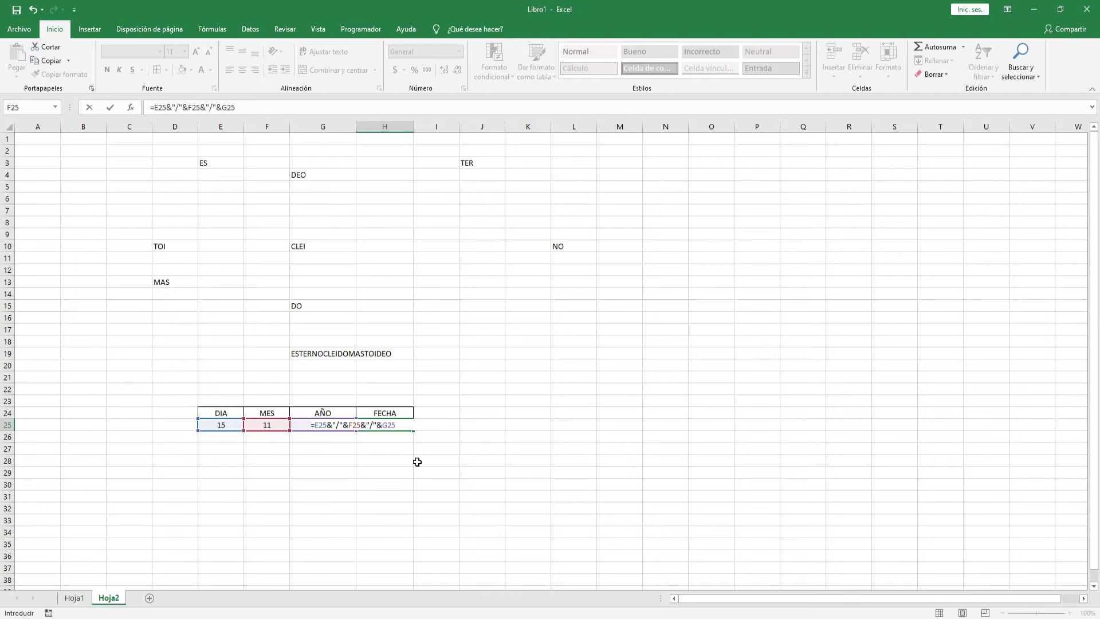
{"action": "key", "text": "Return"}
{"action": "left_click", "coordinate": [377, 495]}
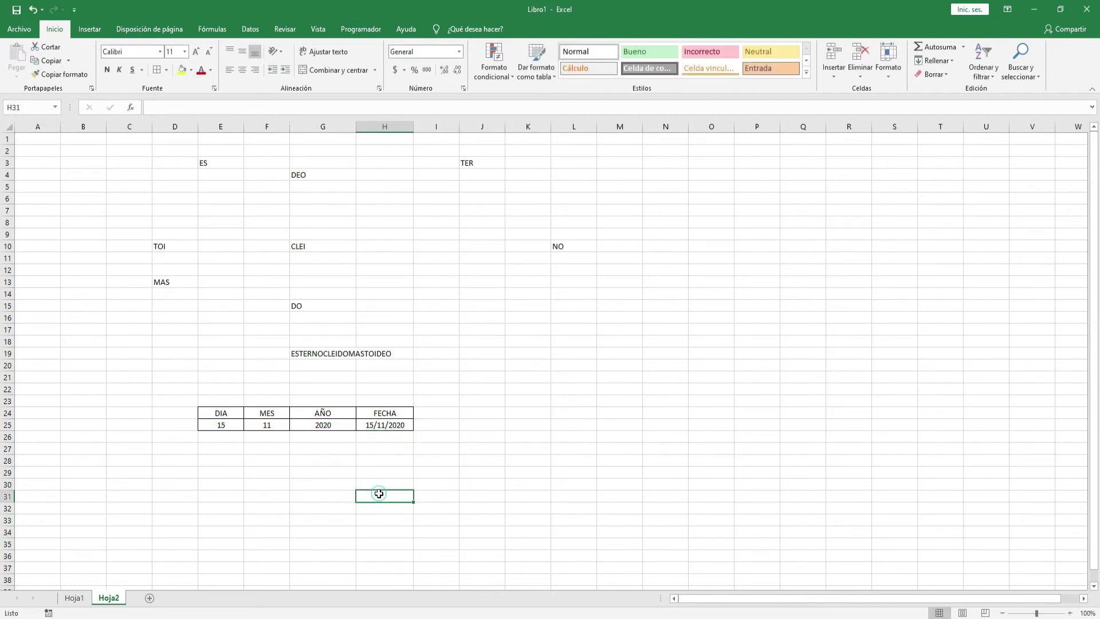
- Change the DIA value in cell E25 to 20
{"action": "left_click", "coordinate": [214, 426]}
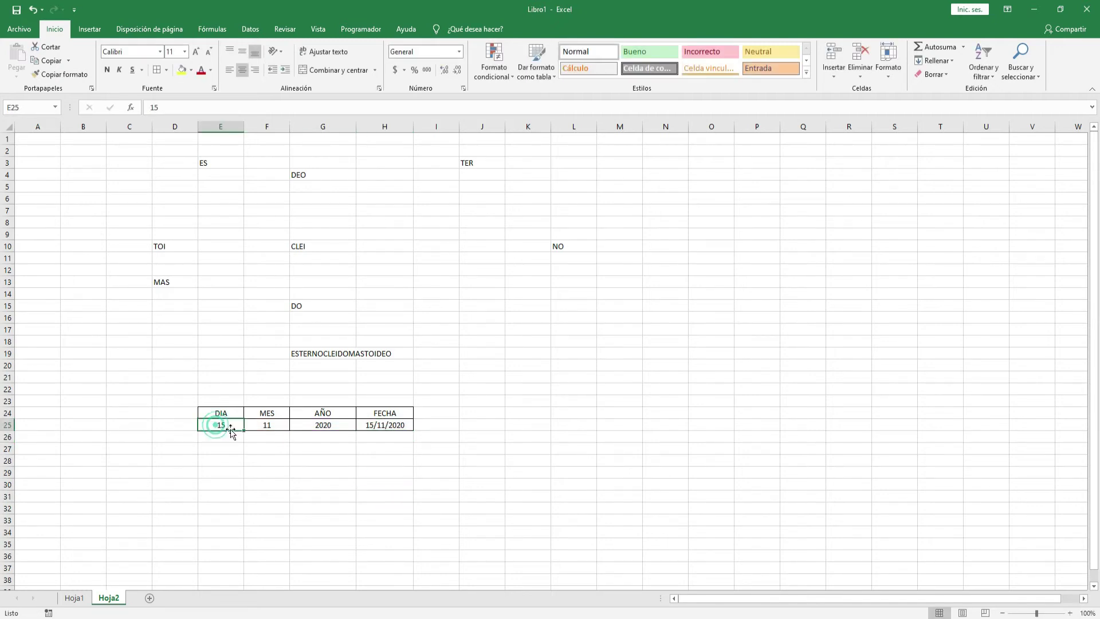
{"action": "left_click_drag", "start_coordinate": [221, 424], "coordinate": [316, 425]}
{"action": "left_click", "coordinate": [223, 426]}
{"action": "type", "text": "20"}
{"action": "key", "text": "Return"}
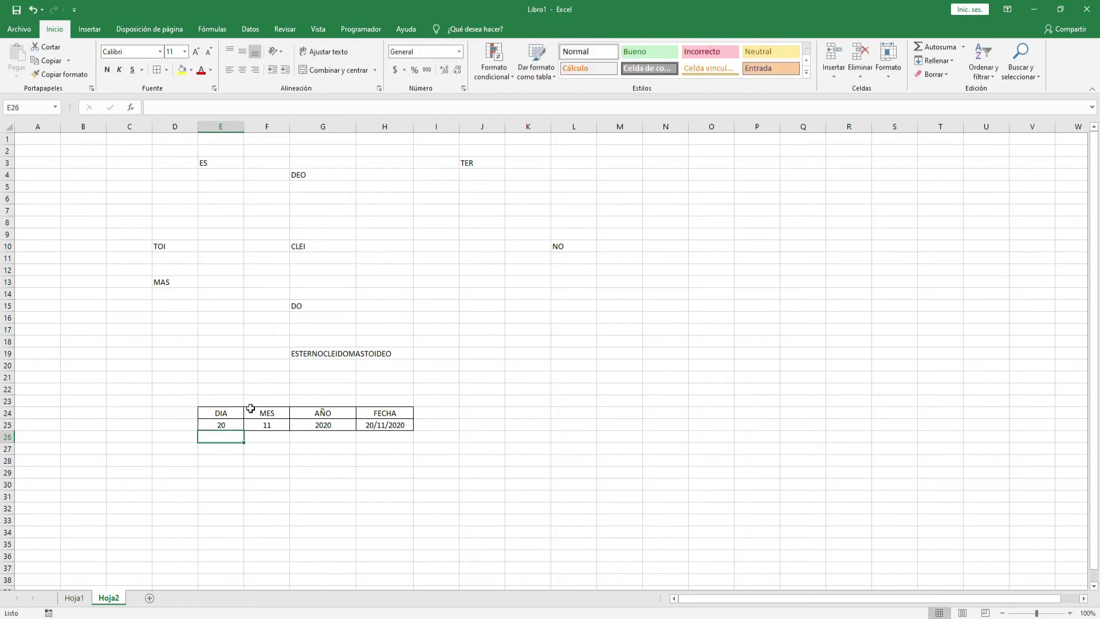
- Change the MES value in cell F25 to 12 and the AÑO value in cell G25 to 2021
{"action": "left_click", "coordinate": [268, 427]}
{"action": "type", "text": "12"}
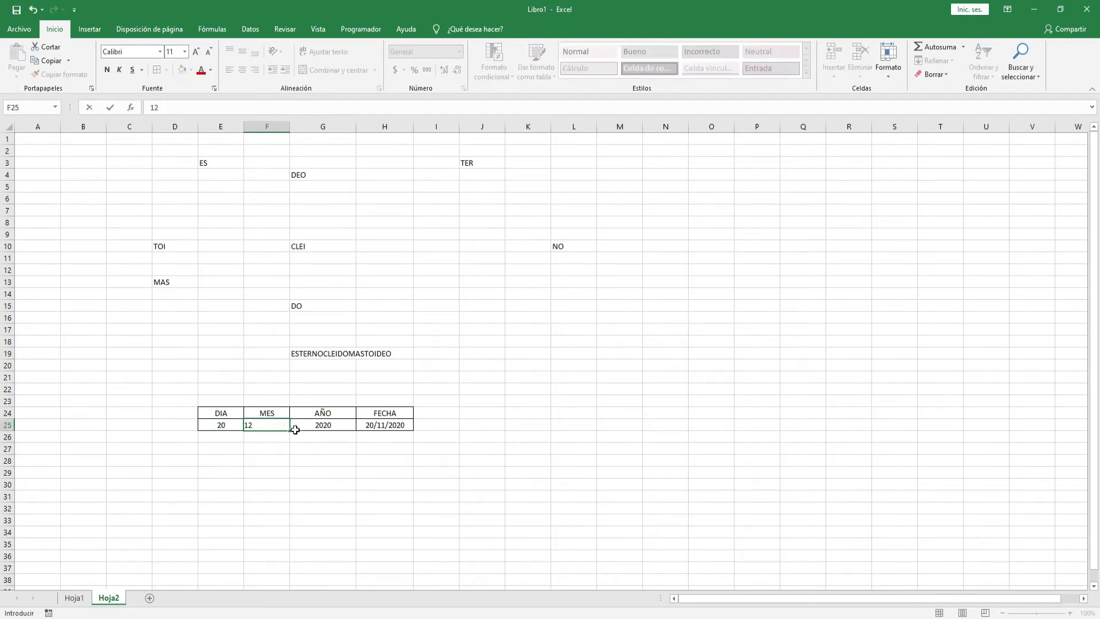
{"action": "left_click", "coordinate": [322, 425]}
{"action": "type", "text": "2021"}
{"action": "key", "text": "Return"}
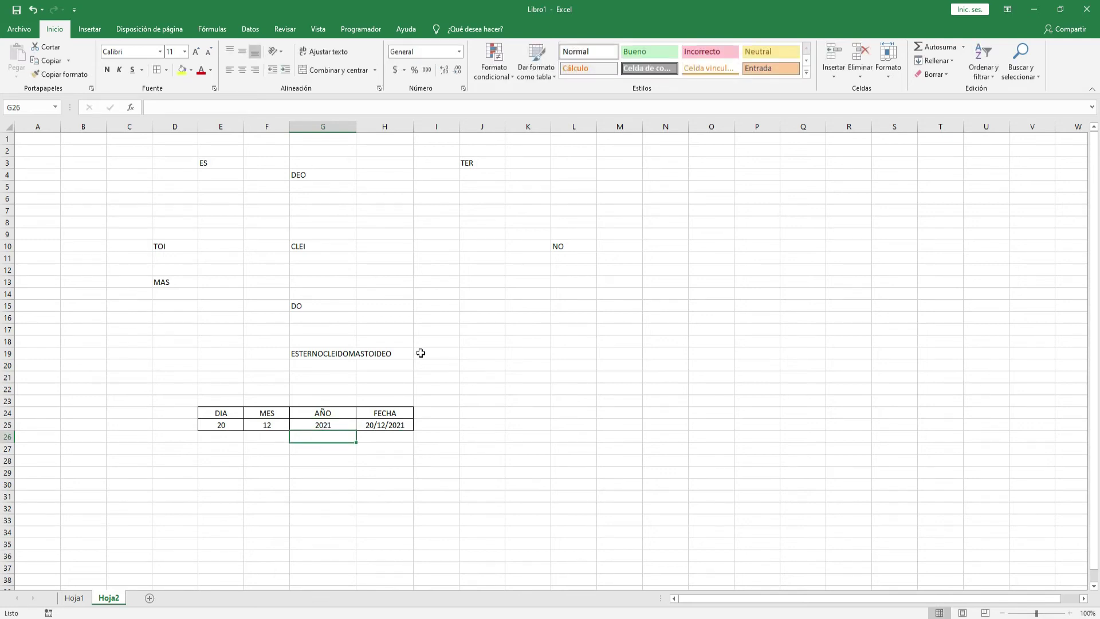
{"action": "left_click", "coordinate": [451, 480]}
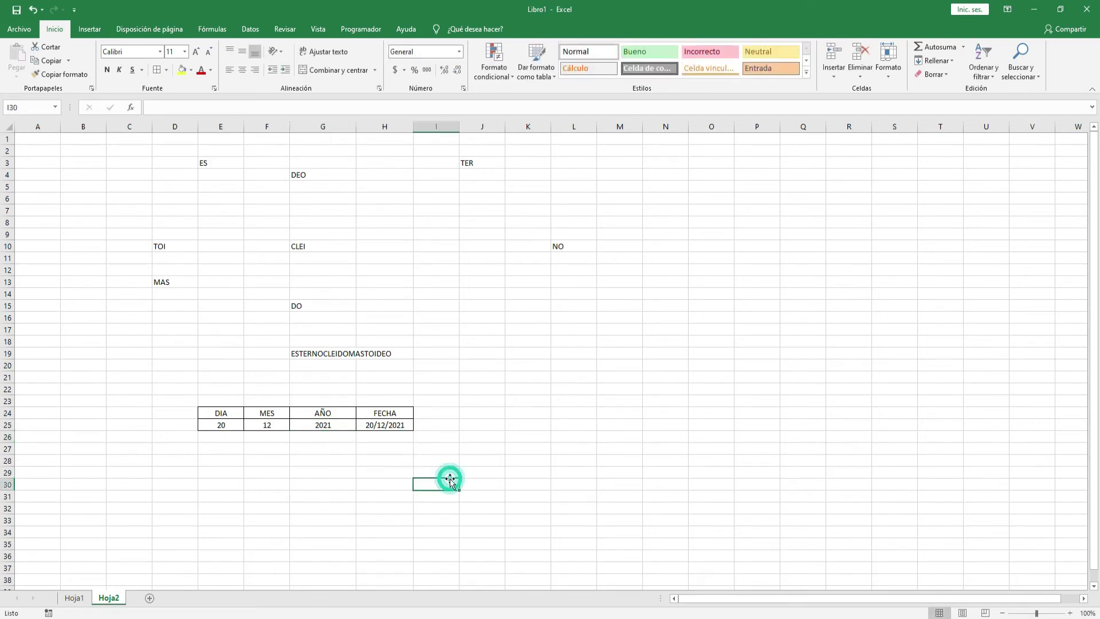
{"action": "left_click", "coordinate": [443, 460]}
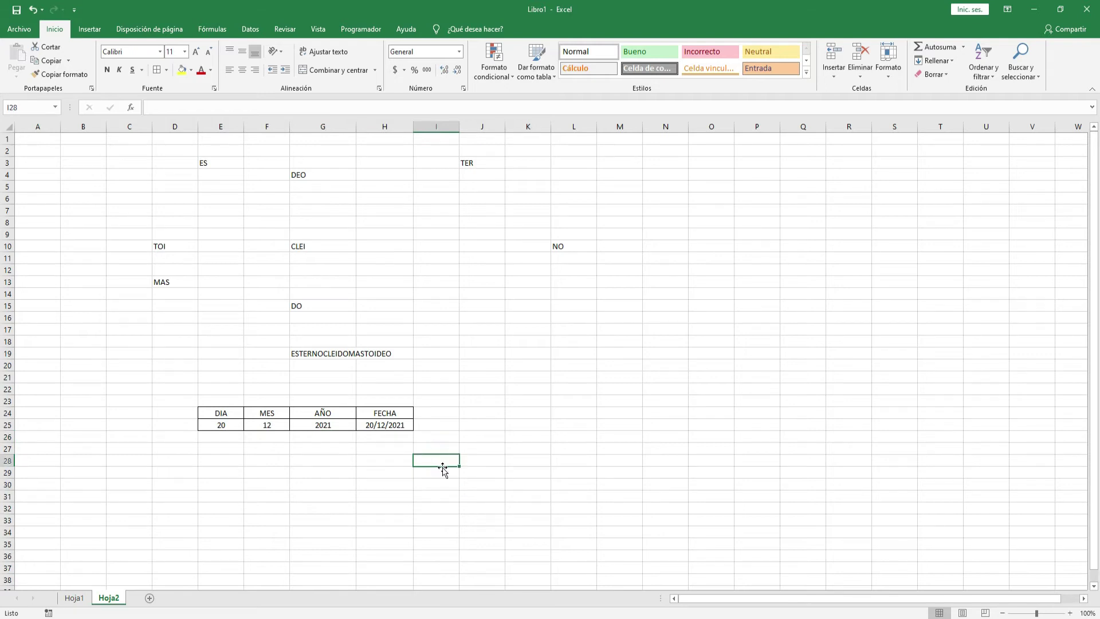
- Add a third worksheet and enter 10 in cell E4 and 8 in cell F4
{"action": "left_click", "coordinate": [148, 598]}
{"action": "left_click", "coordinate": [283, 222]}
{"action": "left_click", "coordinate": [167, 178]}
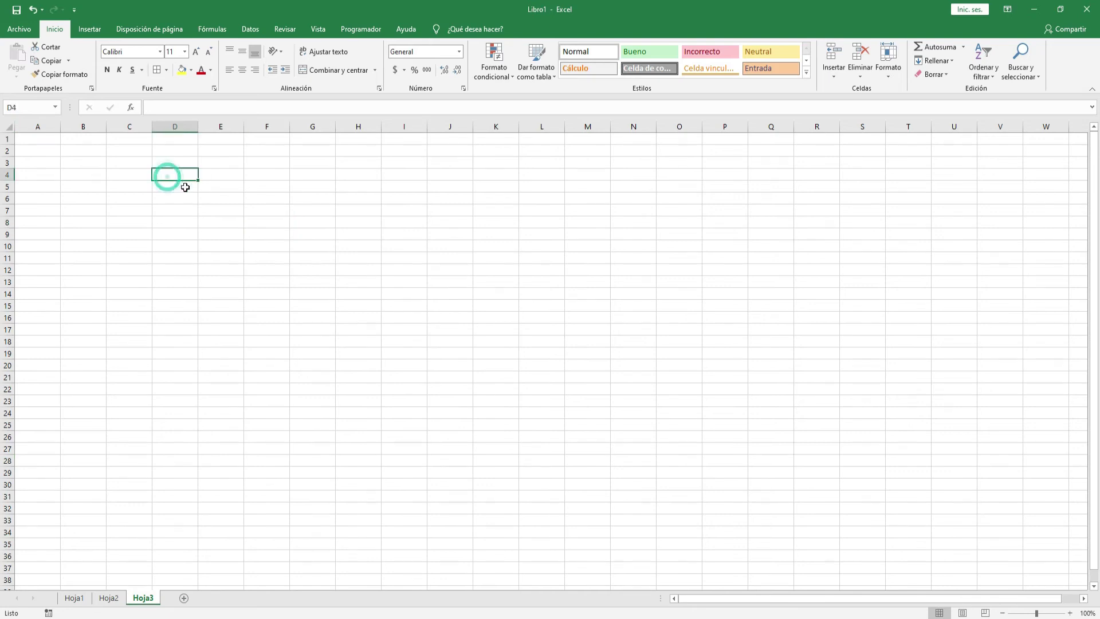
{"action": "left_click", "coordinate": [221, 174]}
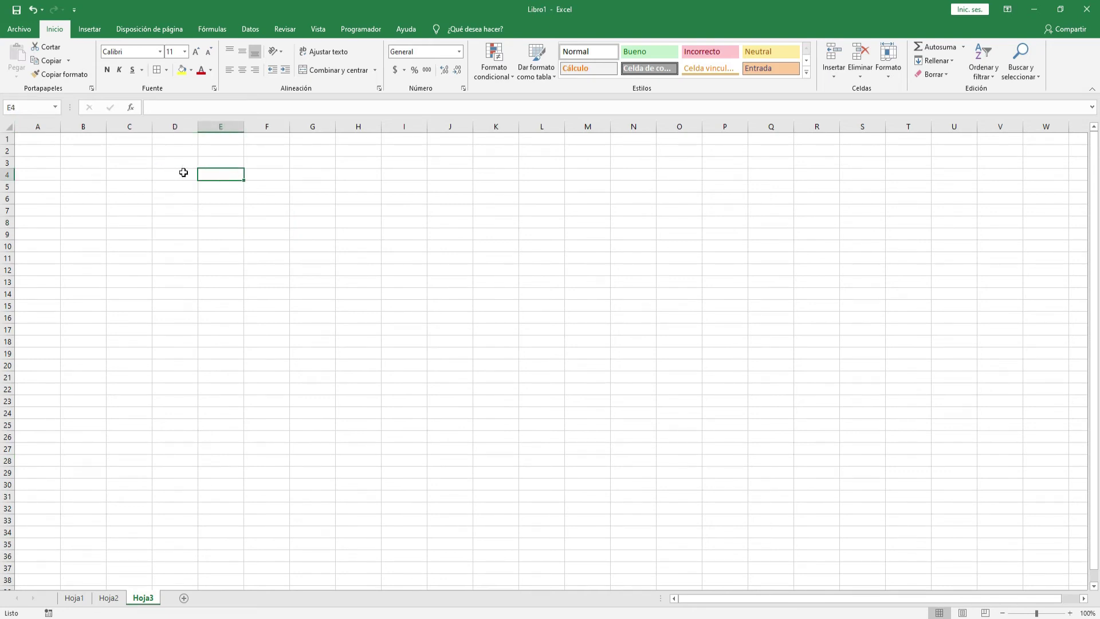
{"action": "left_click_drag", "start_coordinate": [183, 172], "coordinate": [214, 172]}
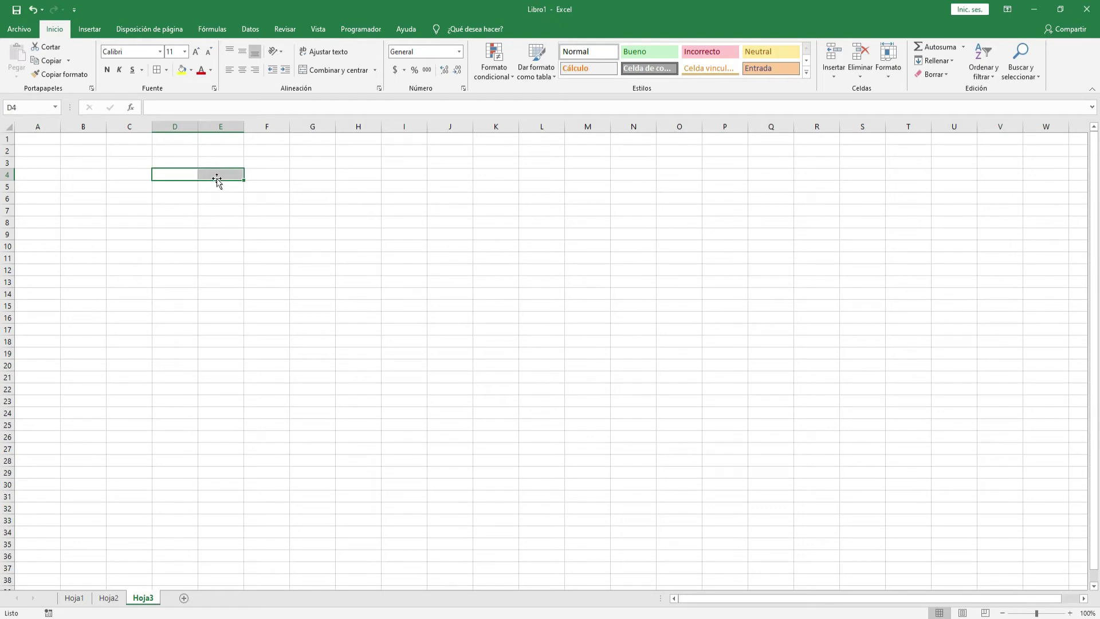
{"action": "left_click", "coordinate": [218, 175]}
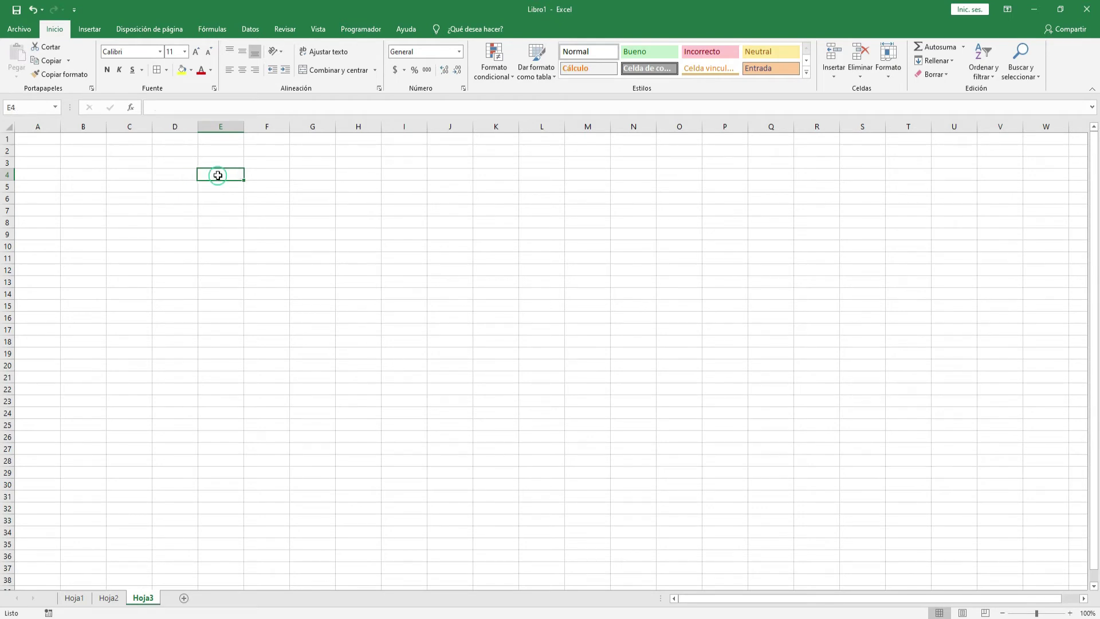
{"action": "left_click", "coordinate": [191, 175]}
{"action": "left_click", "coordinate": [210, 173]}
{"action": "type", "text": "10"}
{"action": "key", "text": "Tab"}
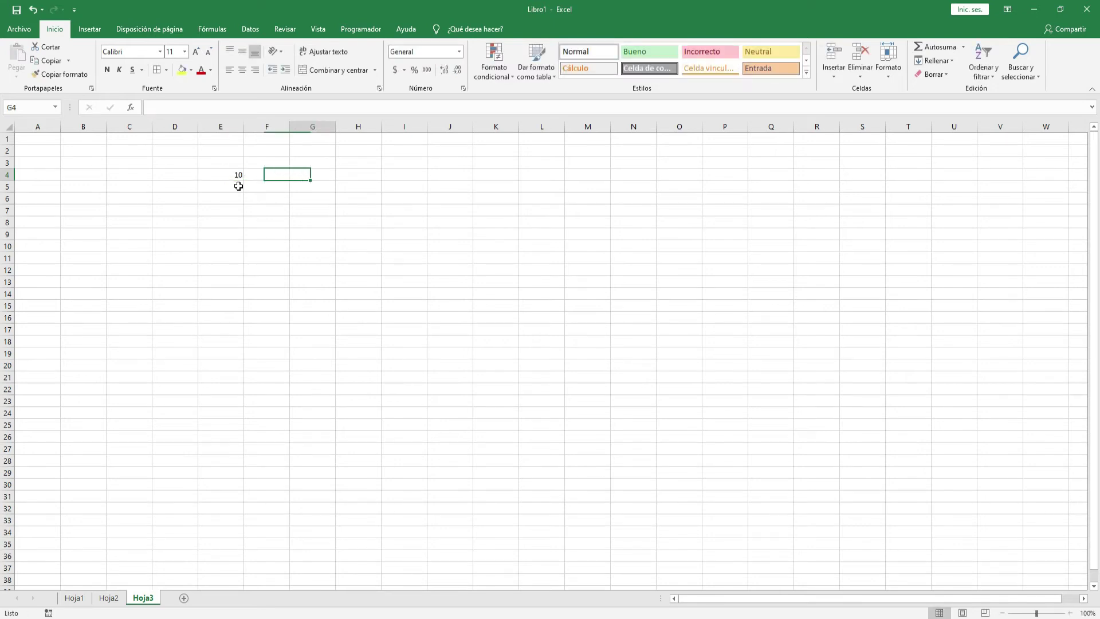
{"action": "type", "text": "8"}
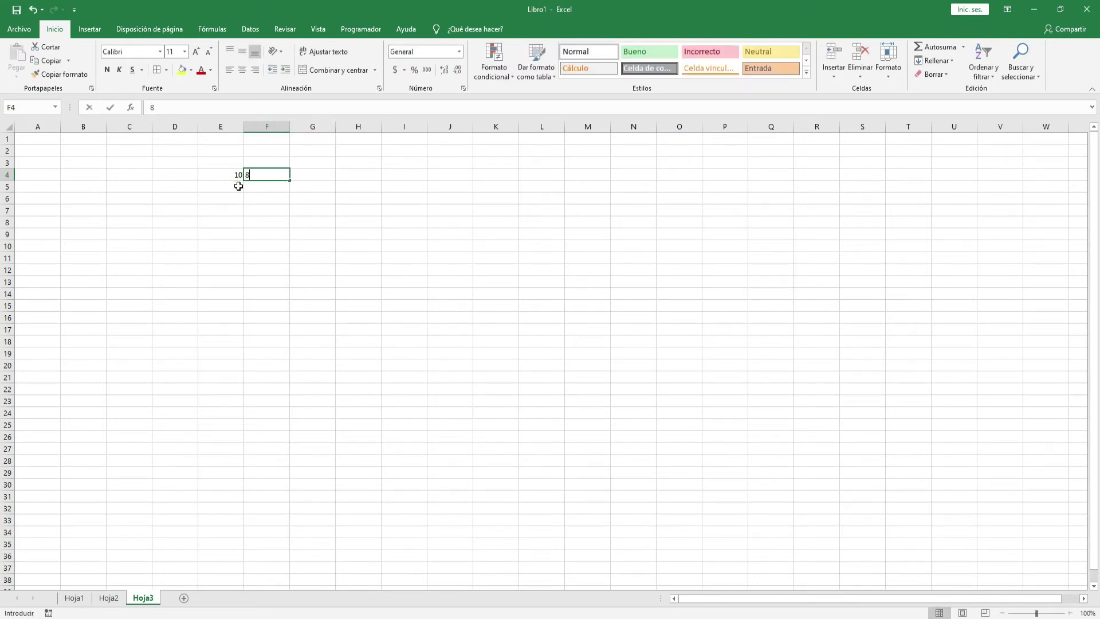
{"action": "key", "text": "Tab"}
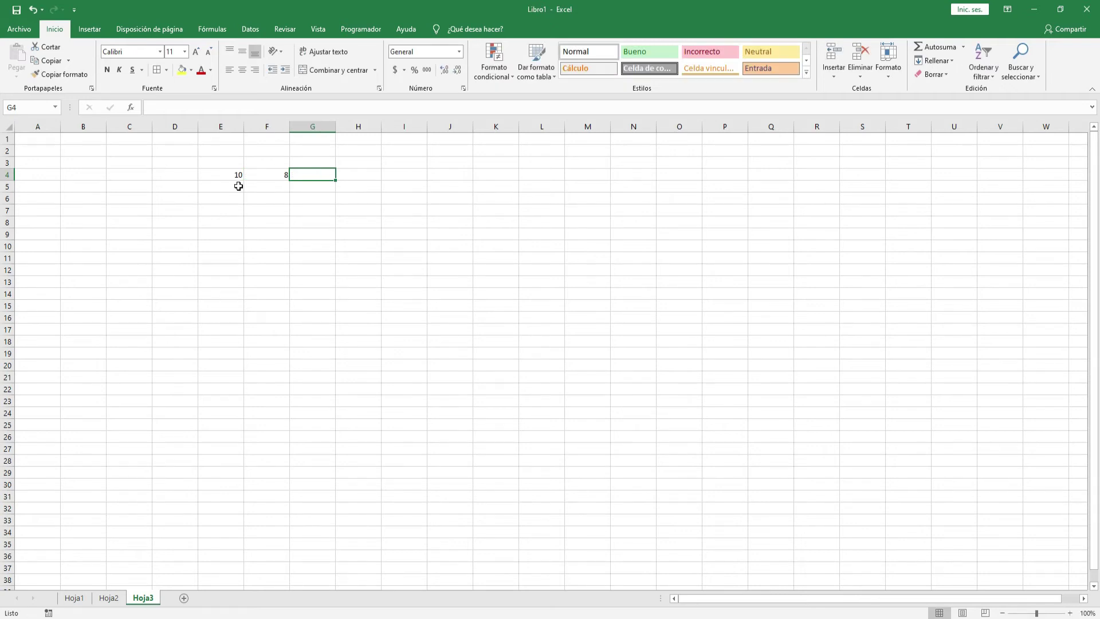
- Enter the greater-than comparison =E4>F4 in cell G4
{"action": "type", "text": "="}
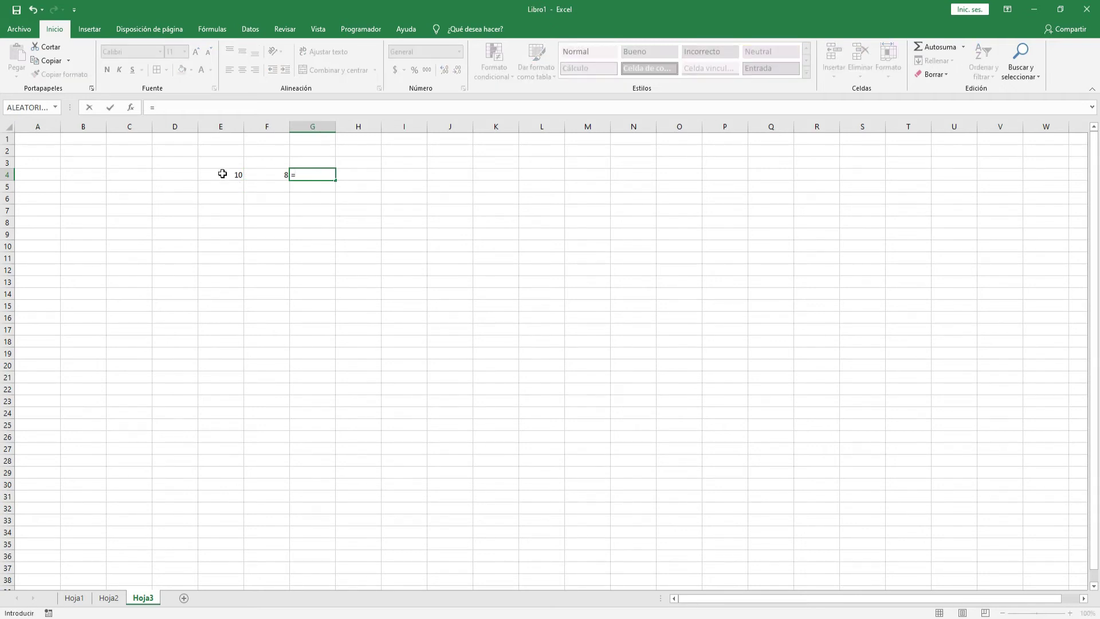
{"action": "left_click", "coordinate": [223, 173]}
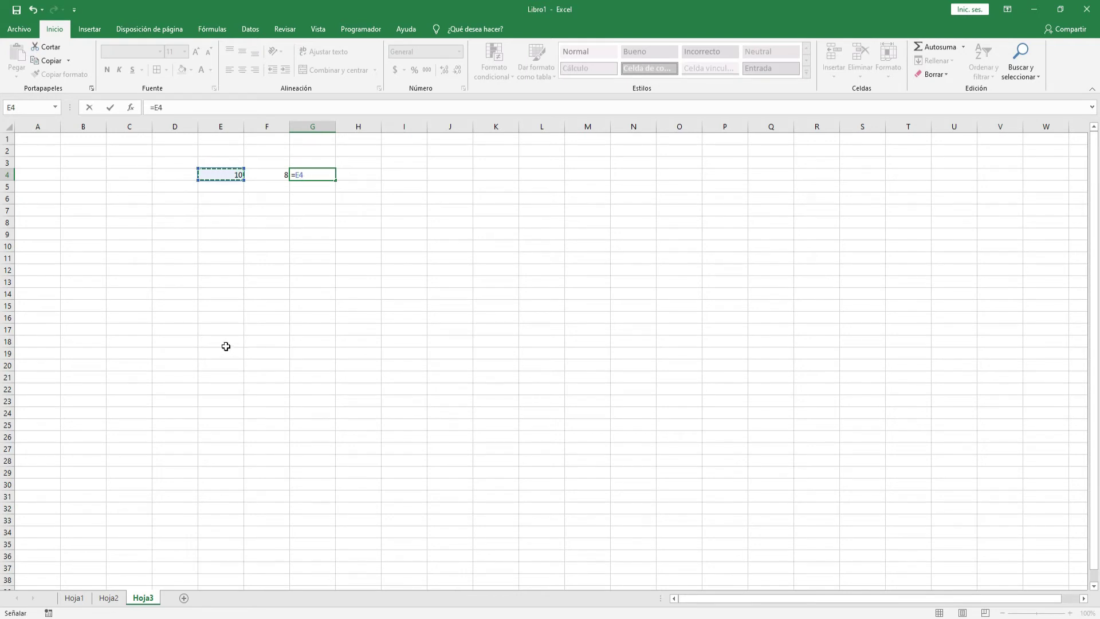
{"action": "type", "text": ">"}
{"action": "left_click", "coordinate": [266, 175]}
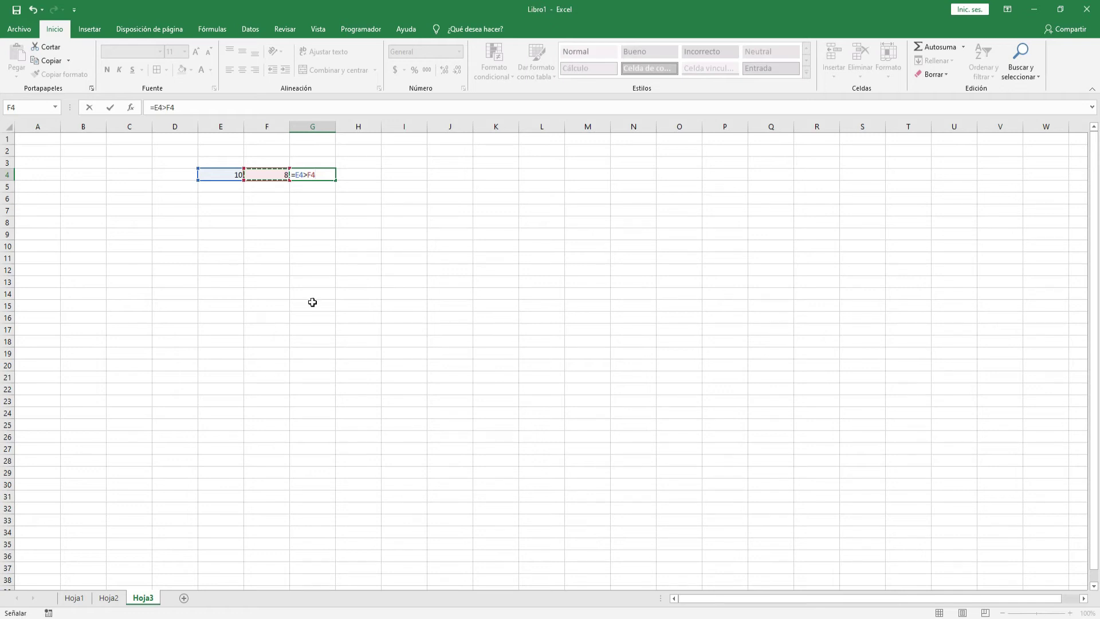
{"action": "key", "text": "Return"}
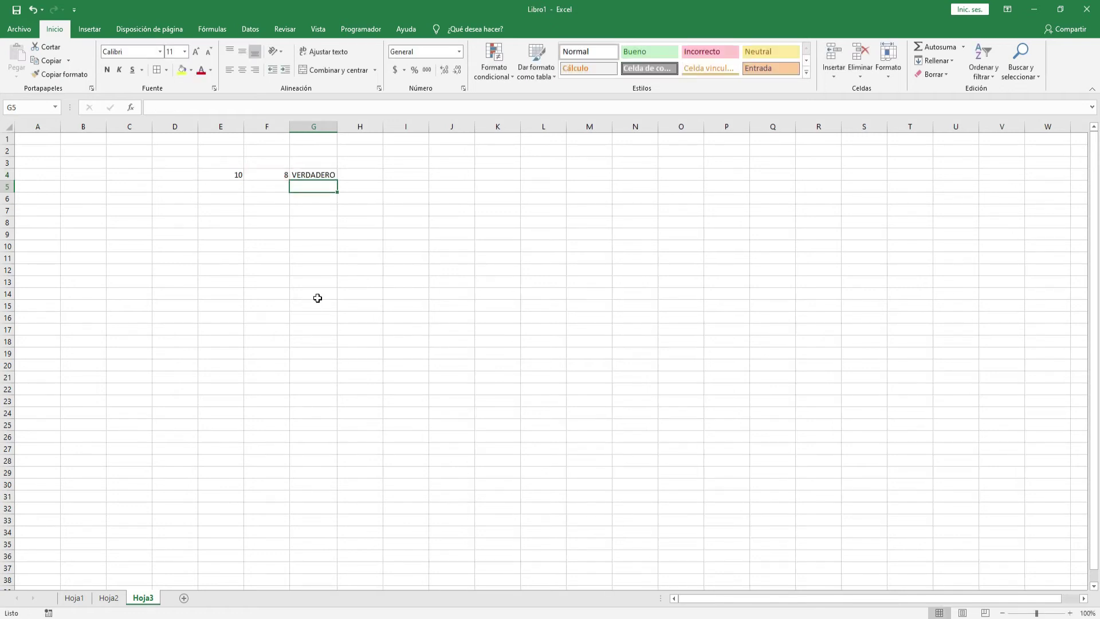
- Enter the less-than comparison =E4<F4 in cell G6
{"action": "left_click", "coordinate": [310, 197]}
{"action": "type", "text": "="}
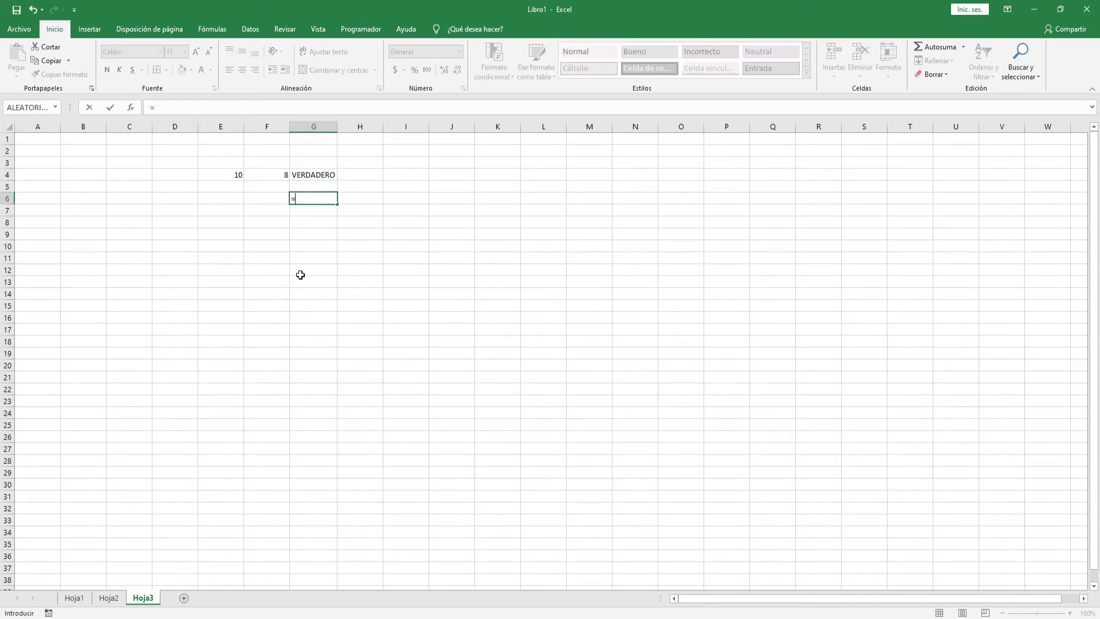
{"action": "left_click", "coordinate": [225, 174]}
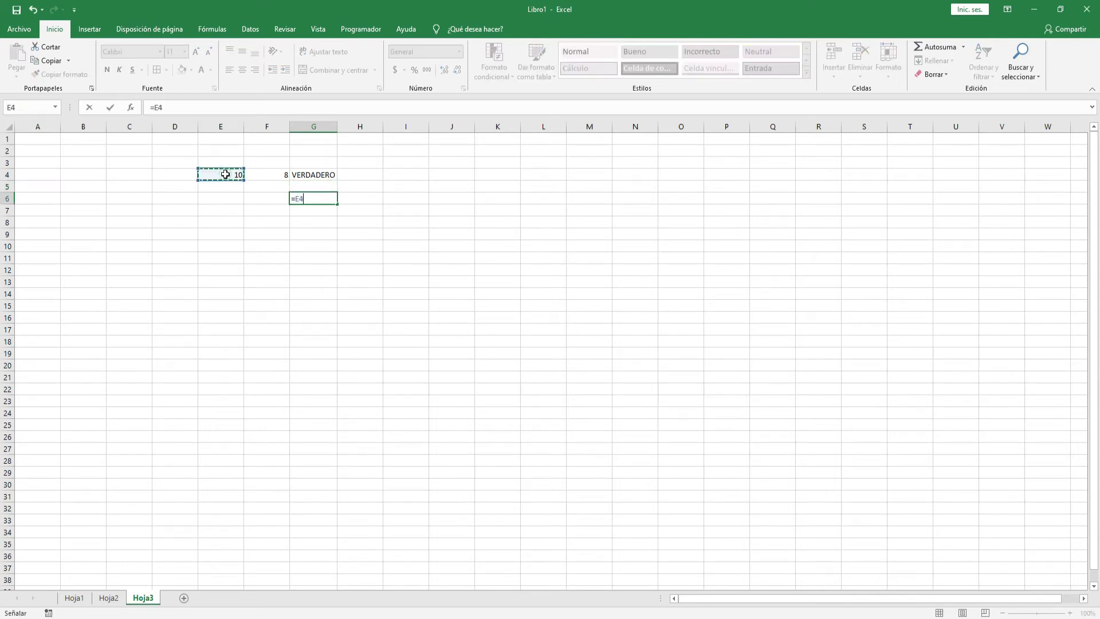
{"action": "type", "text": "<"}
{"action": "left_click", "coordinate": [279, 175]}
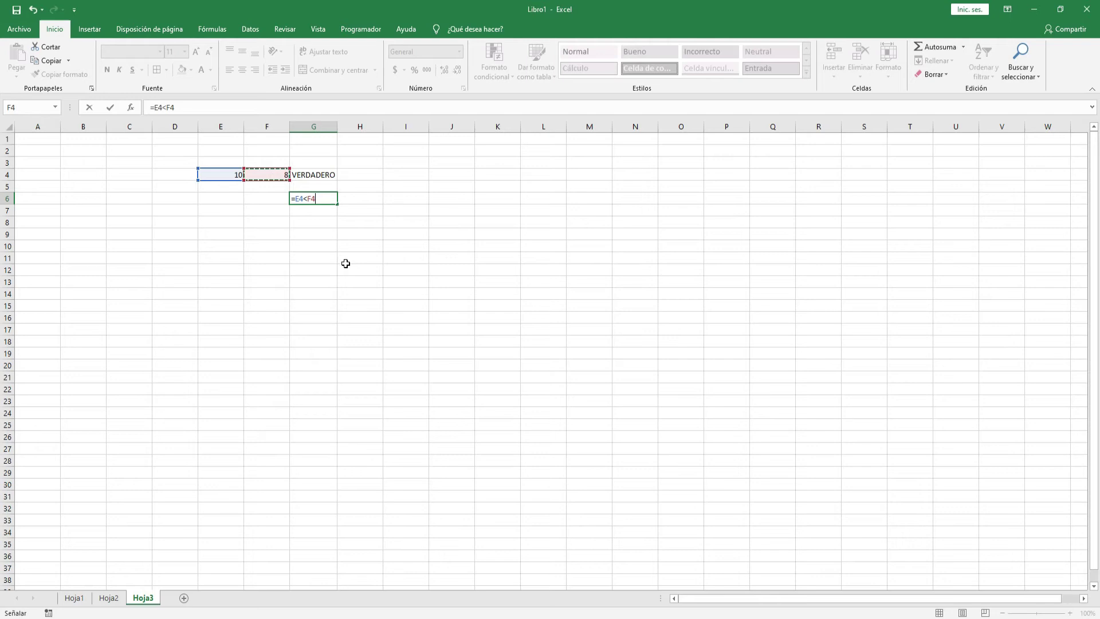
{"action": "key", "text": "Return"}
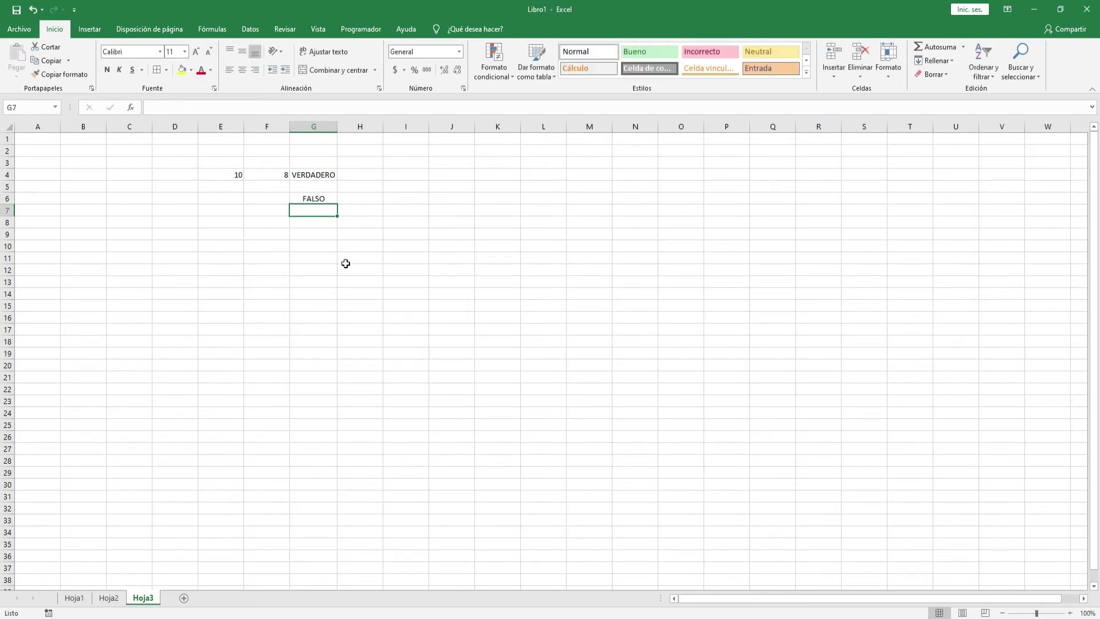
- Enter the greater-than-or-equal comparison =E4>=F4 in cell G8
{"action": "left_click", "coordinate": [317, 236]}
{"action": "left_click", "coordinate": [320, 222]}
{"action": "type", "text": "="}
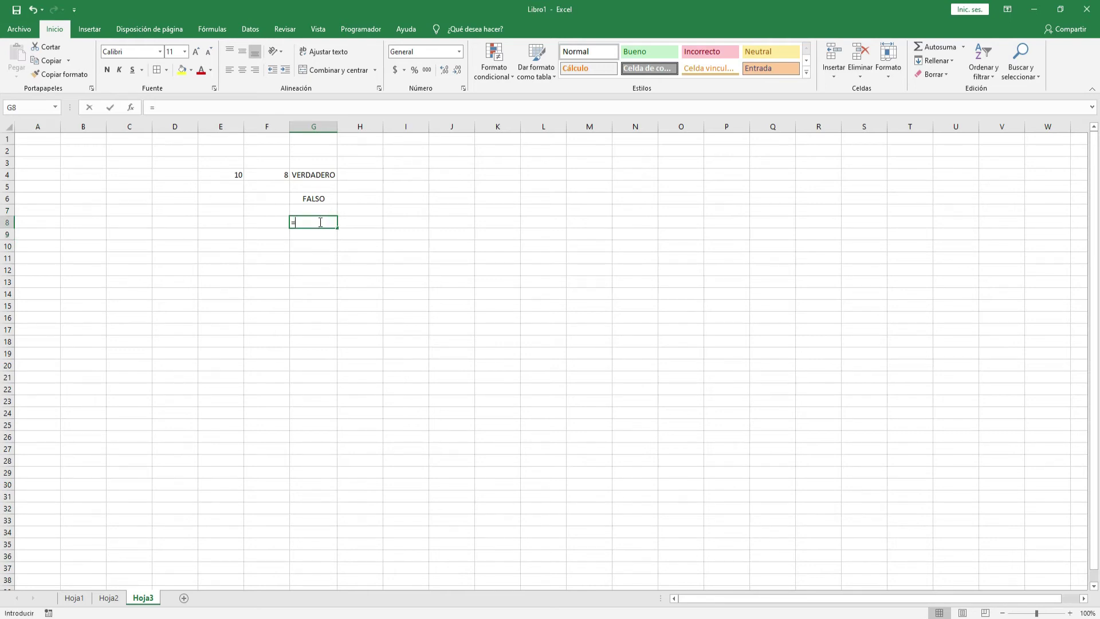
{"action": "left_click", "coordinate": [235, 174]}
{"action": "type", "text": ">="}
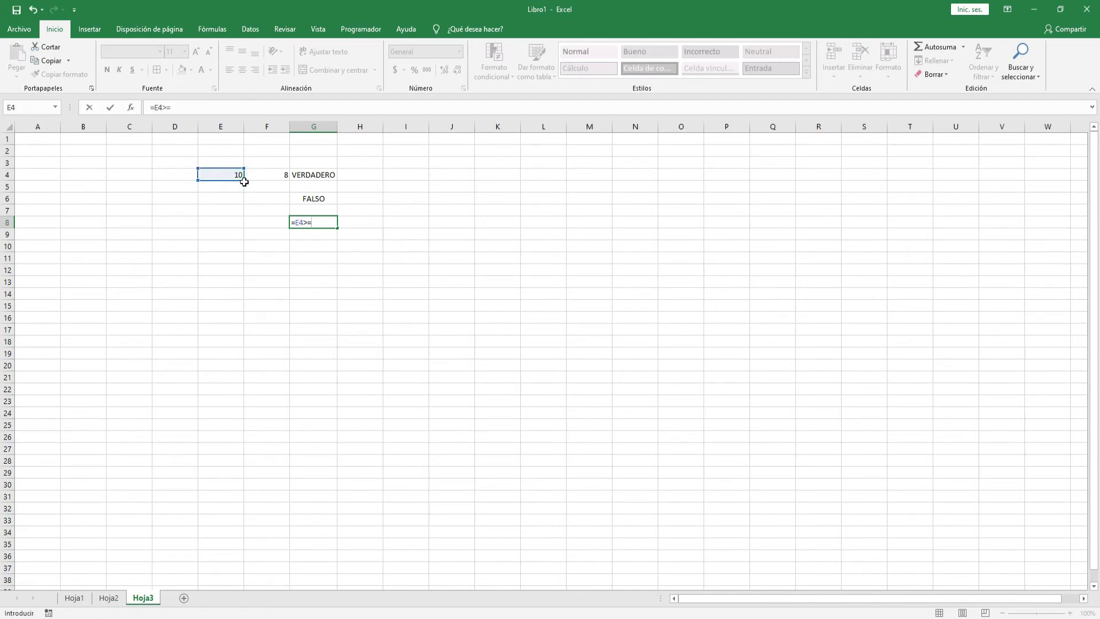
{"action": "left_click", "coordinate": [264, 176]}
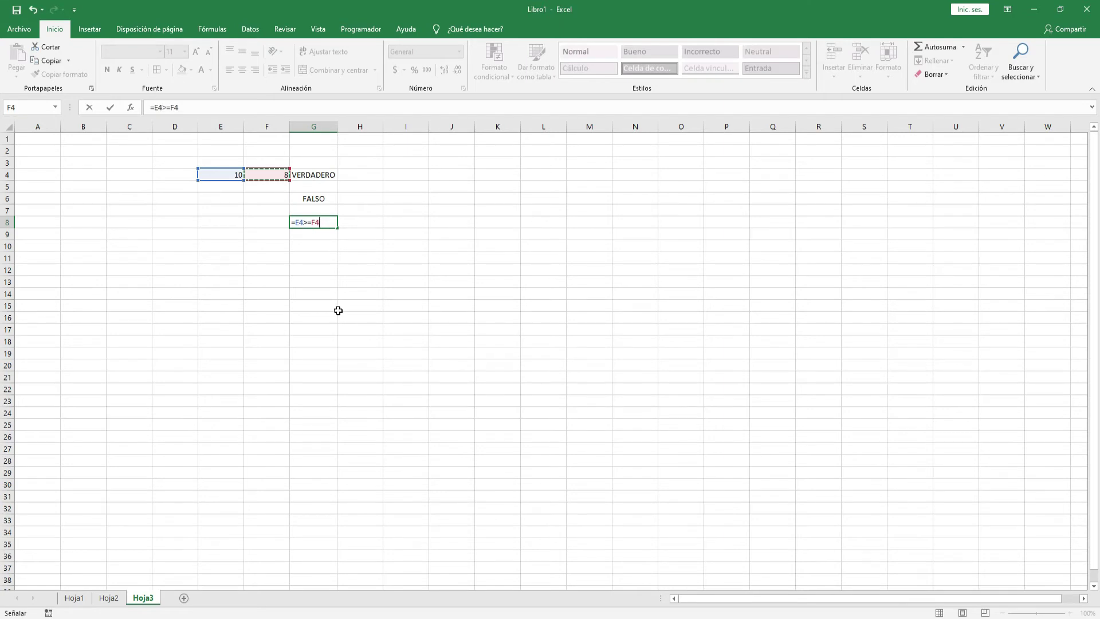
{"action": "key", "text": "Return"}
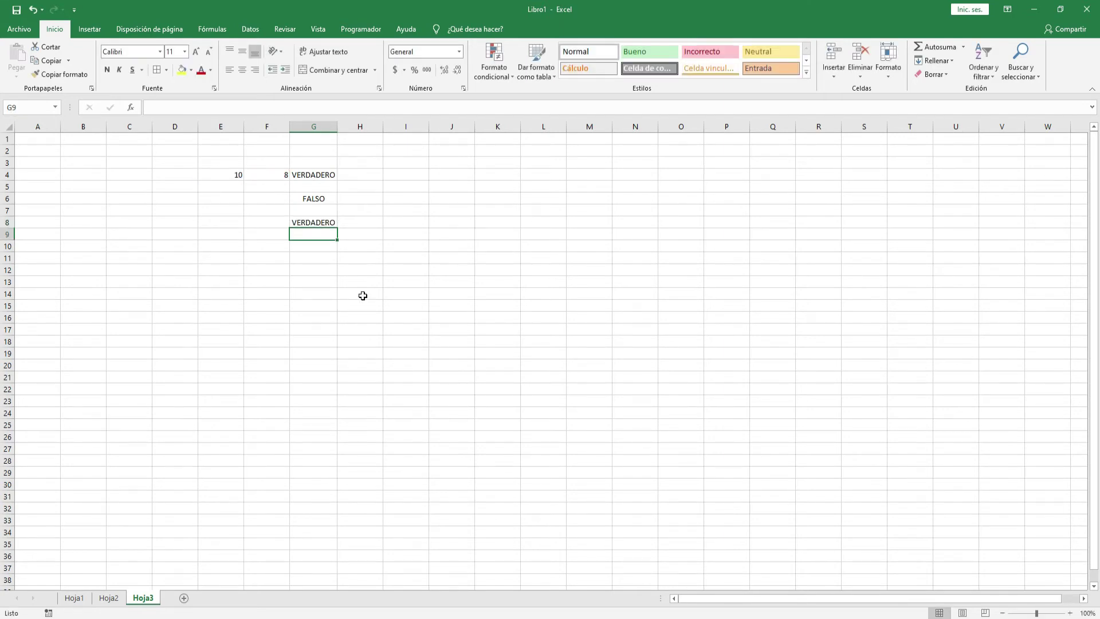
- Enter the less-than-or-equal comparison =E4<=F4 in cell G10
{"action": "left_click", "coordinate": [324, 246]}
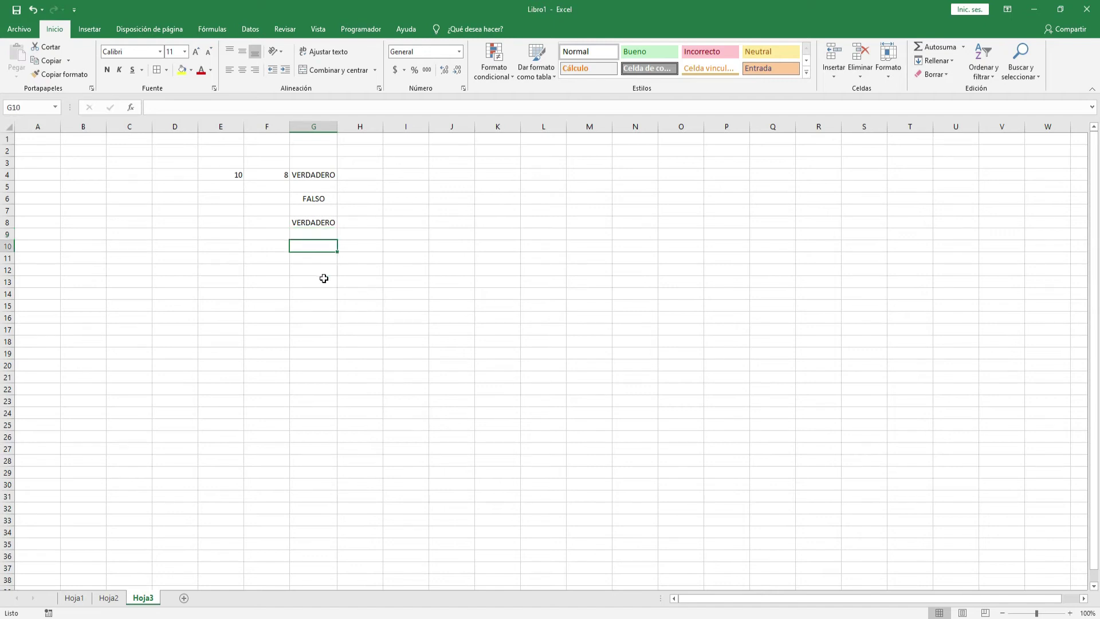
{"action": "type", "text": "="}
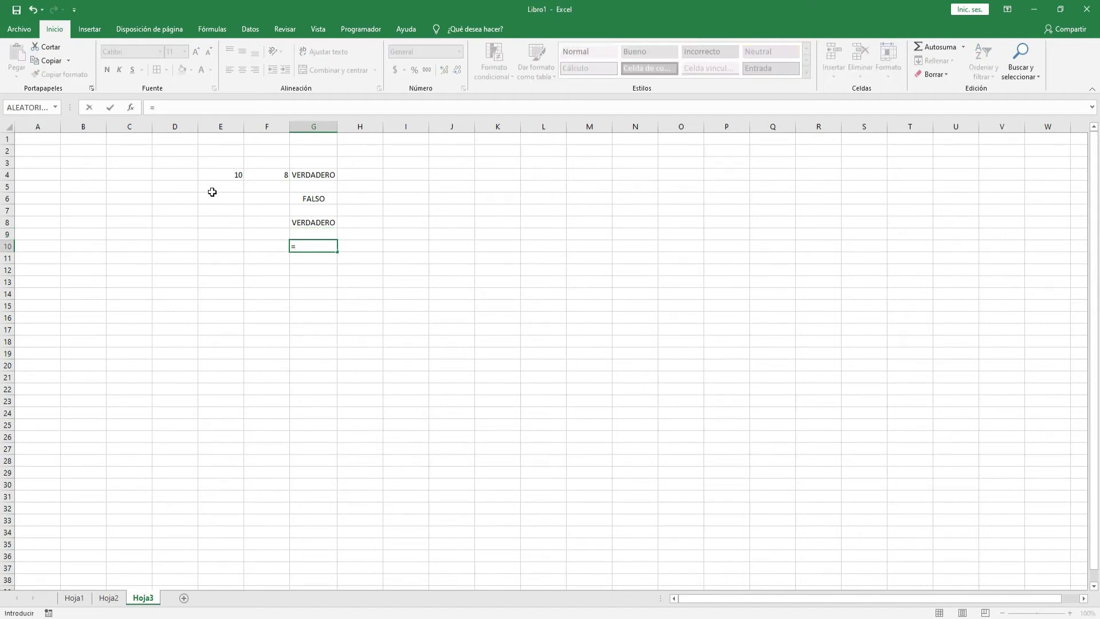
{"action": "left_click", "coordinate": [219, 175]}
{"action": "type", "text": "<="}
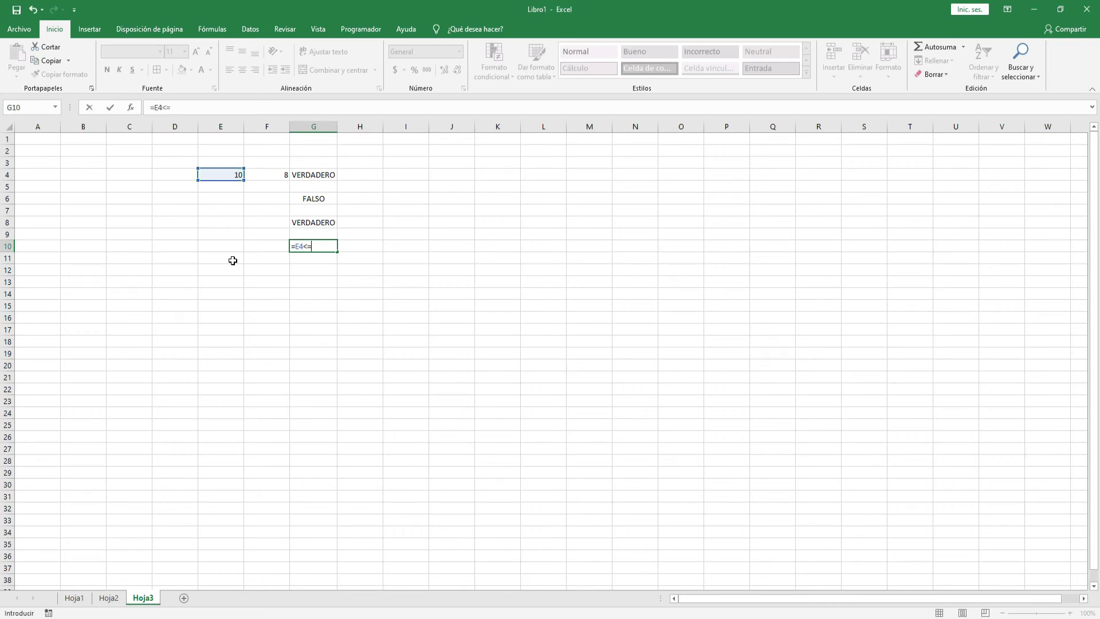
{"action": "left_click", "coordinate": [266, 175]}
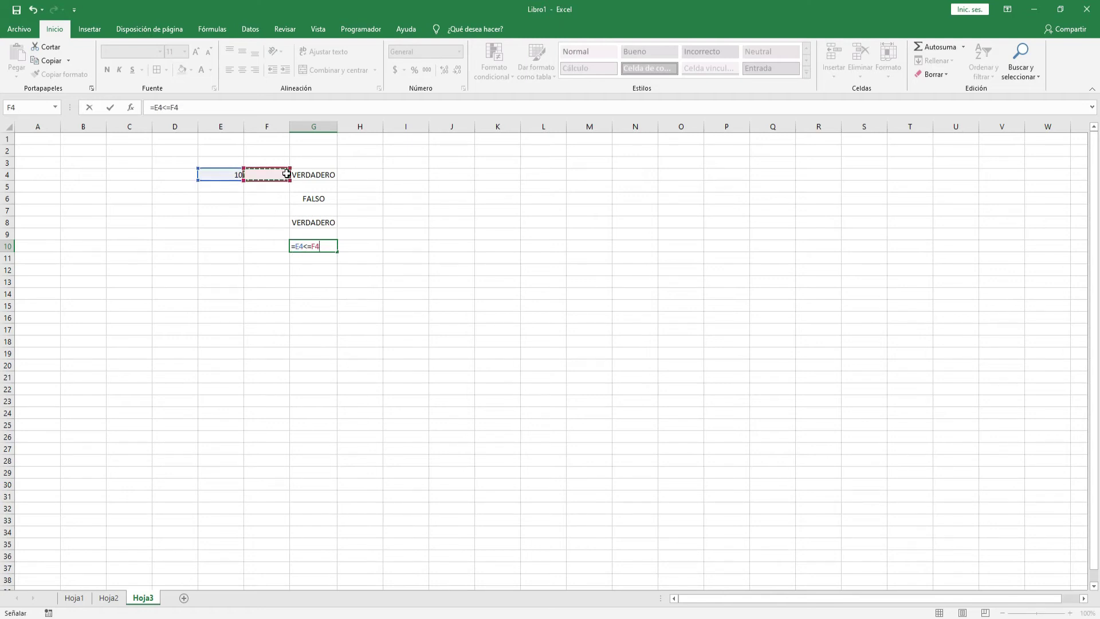
{"action": "left_click", "coordinate": [304, 247]}
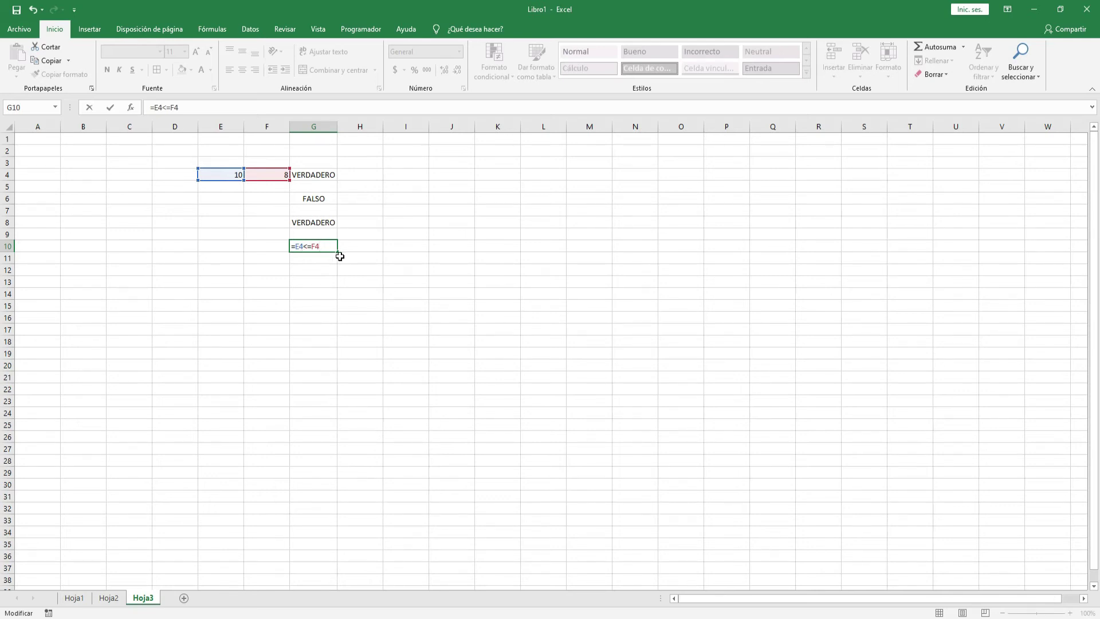
{"action": "key", "text": "Return"}
- Enter the not-equal comparison =E4<>F4 in cell G12
{"action": "left_click", "coordinate": [317, 271]}
{"action": "type", "text": "="}
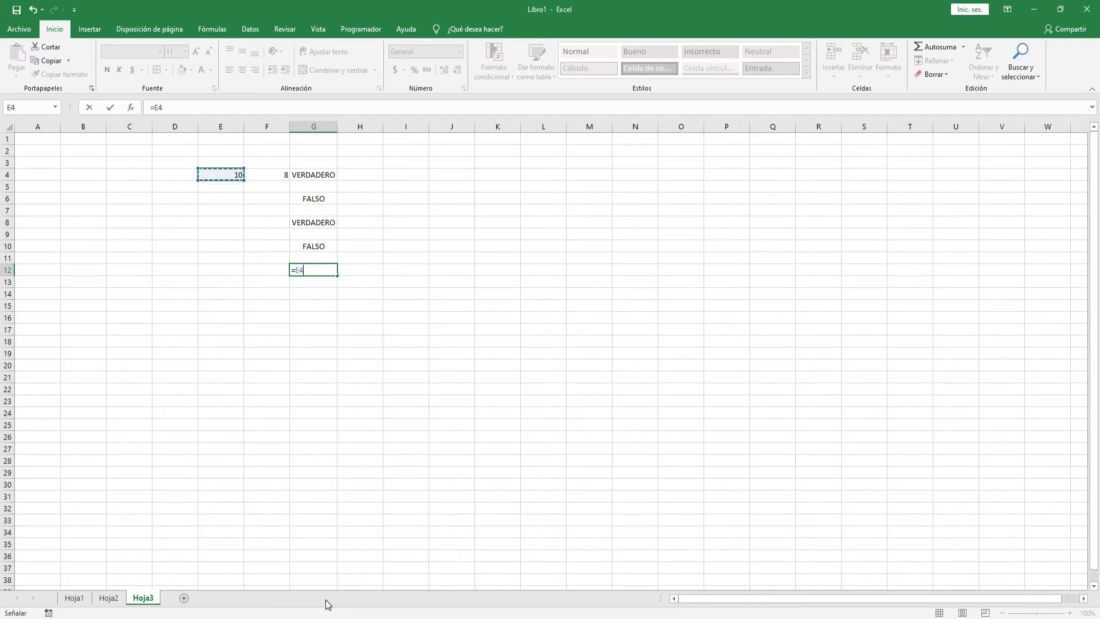
{"action": "type", "text": "<>"}
{"action": "left_click", "coordinate": [267, 175]}
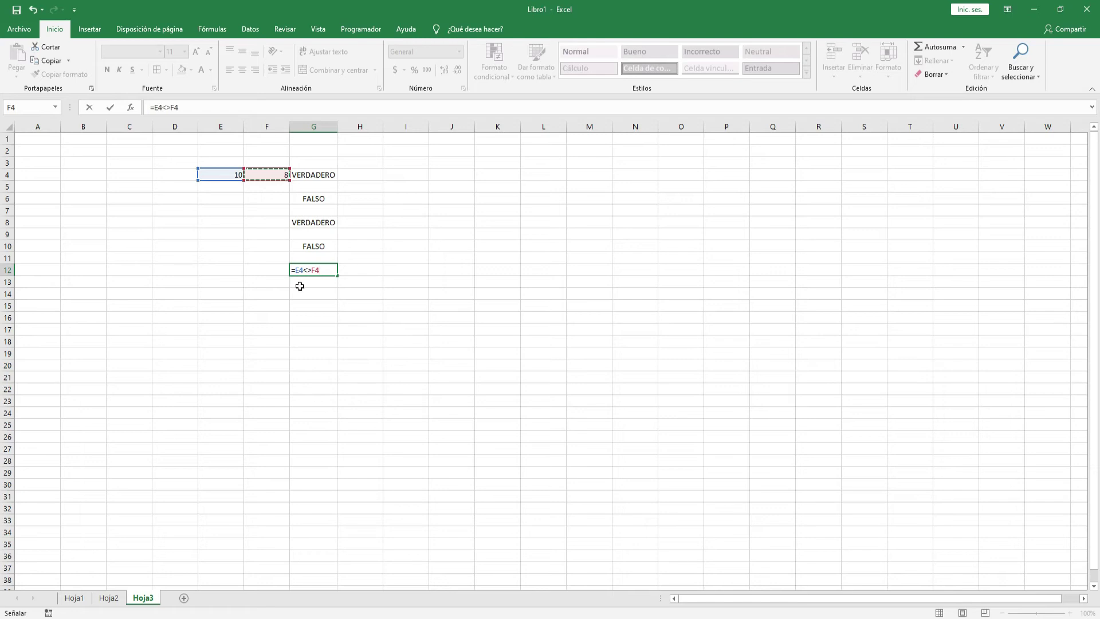
{"action": "key", "text": "Return"}
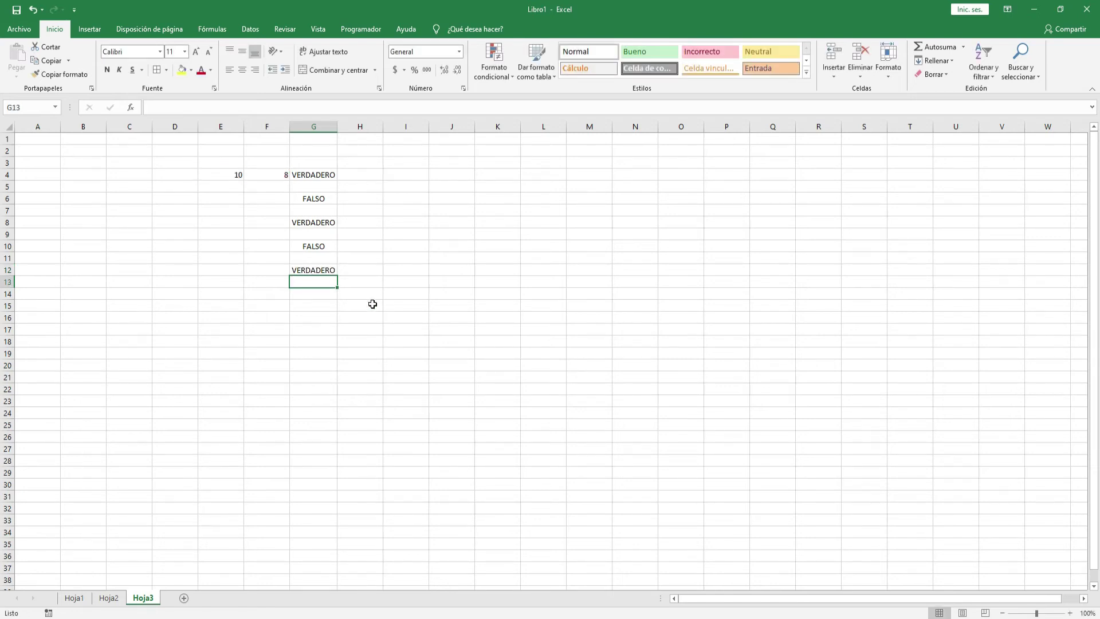
{"action": "left_click", "coordinate": [325, 271]}
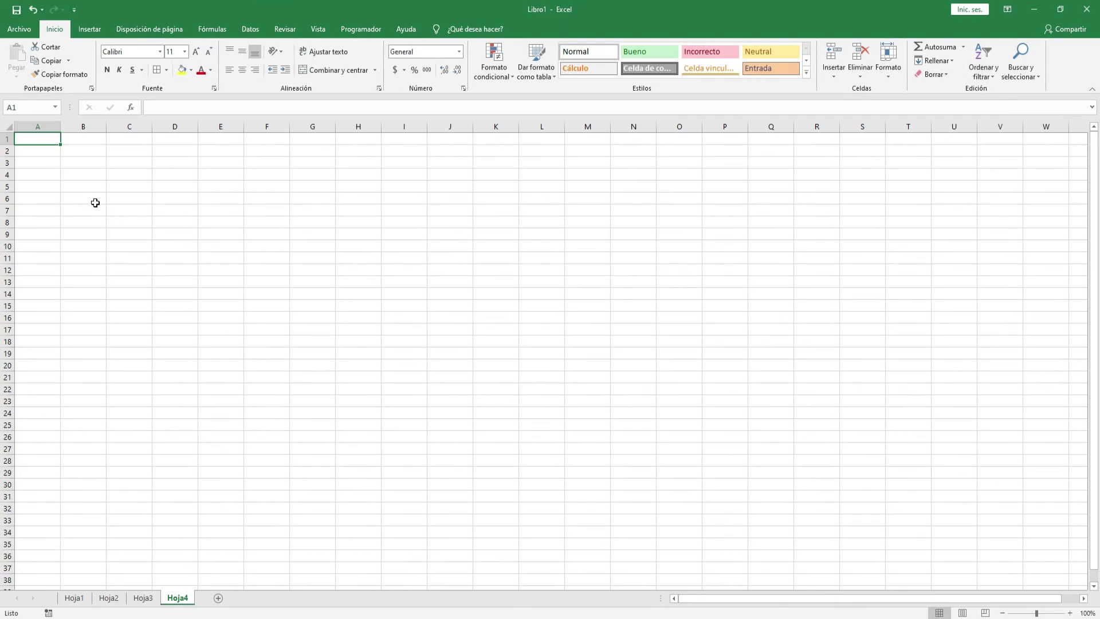
- Start inserting a function in cell D4 and look through the available function categories
{"action": "left_click", "coordinate": [178, 177]}
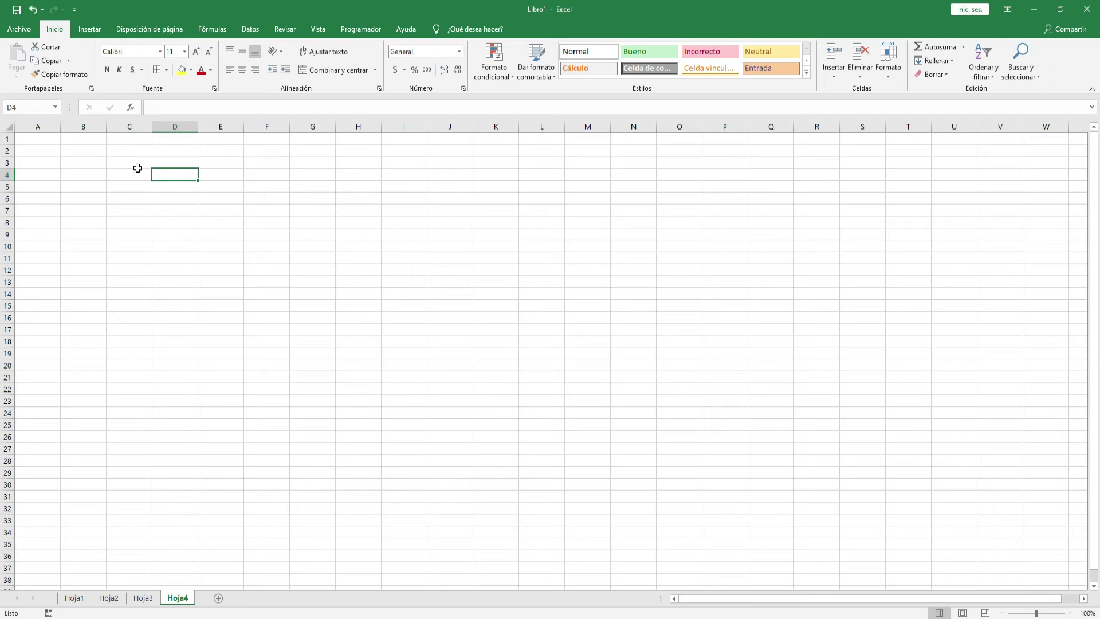
{"action": "left_click", "coordinate": [131, 109]}
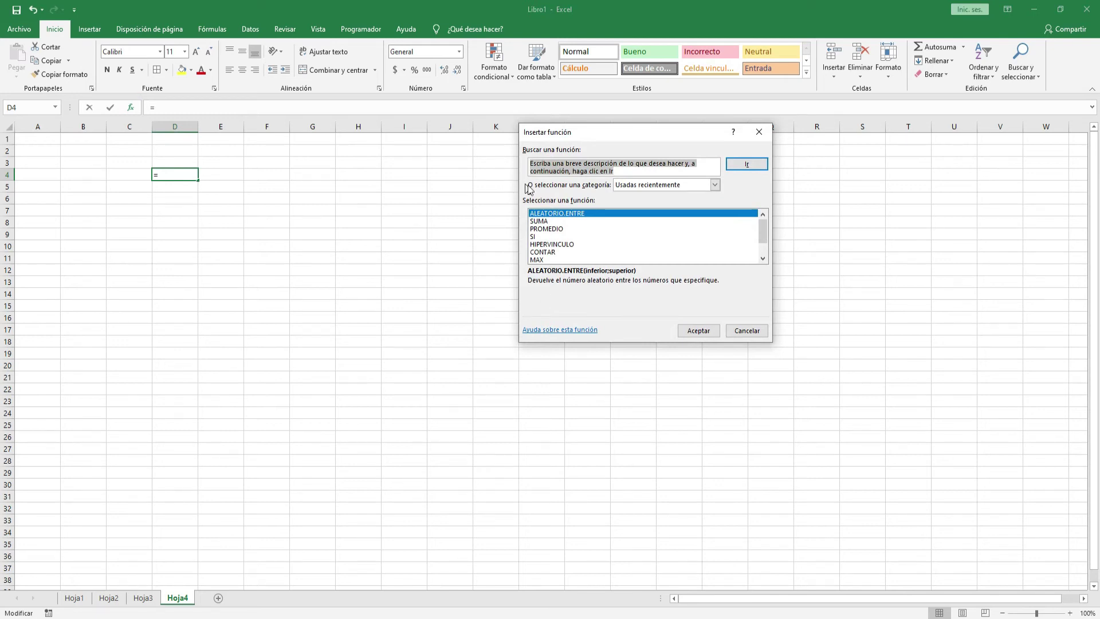
{"action": "left_click", "coordinate": [628, 172]}
{"action": "left_click", "coordinate": [714, 187]}
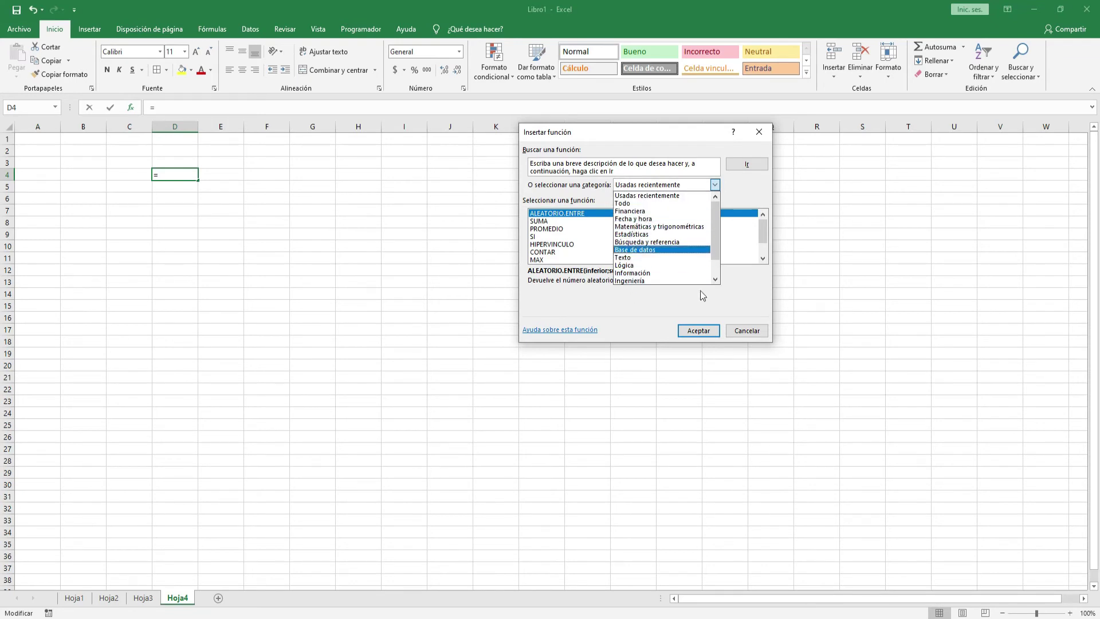
{"action": "left_click", "coordinate": [715, 279]}
{"action": "left_click", "coordinate": [715, 279]}
{"action": "left_click", "coordinate": [716, 279]}
{"action": "left_click_drag", "start_coordinate": [716, 250], "coordinate": [716, 235]}
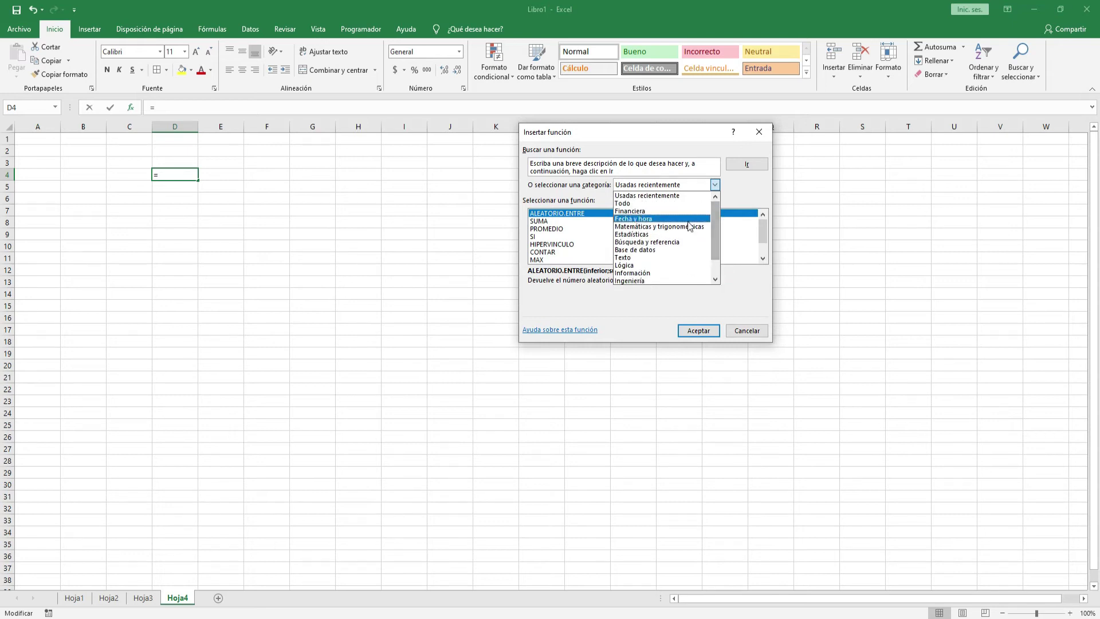
- List the functions of the Todo category and browse through them
{"action": "left_click", "coordinate": [626, 205]}
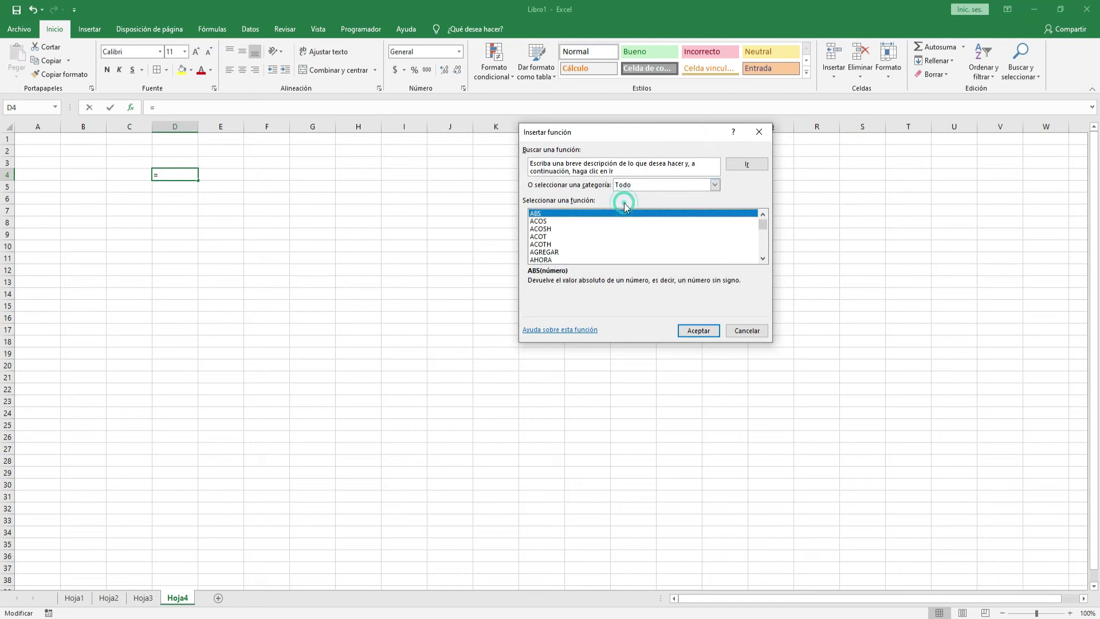
{"action": "left_click", "coordinate": [763, 260]}
{"action": "left_click_drag", "start_coordinate": [766, 263], "coordinate": [772, 219]}
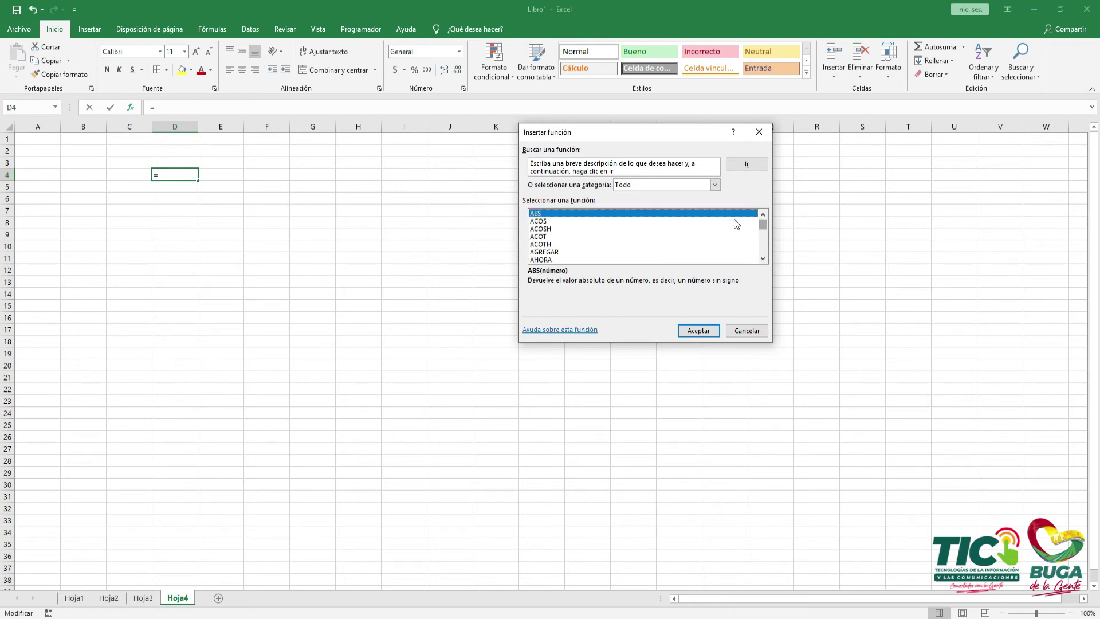
- Review the function categories down to Web, and view the description of the ACOTH function
{"action": "left_click", "coordinate": [715, 185]}
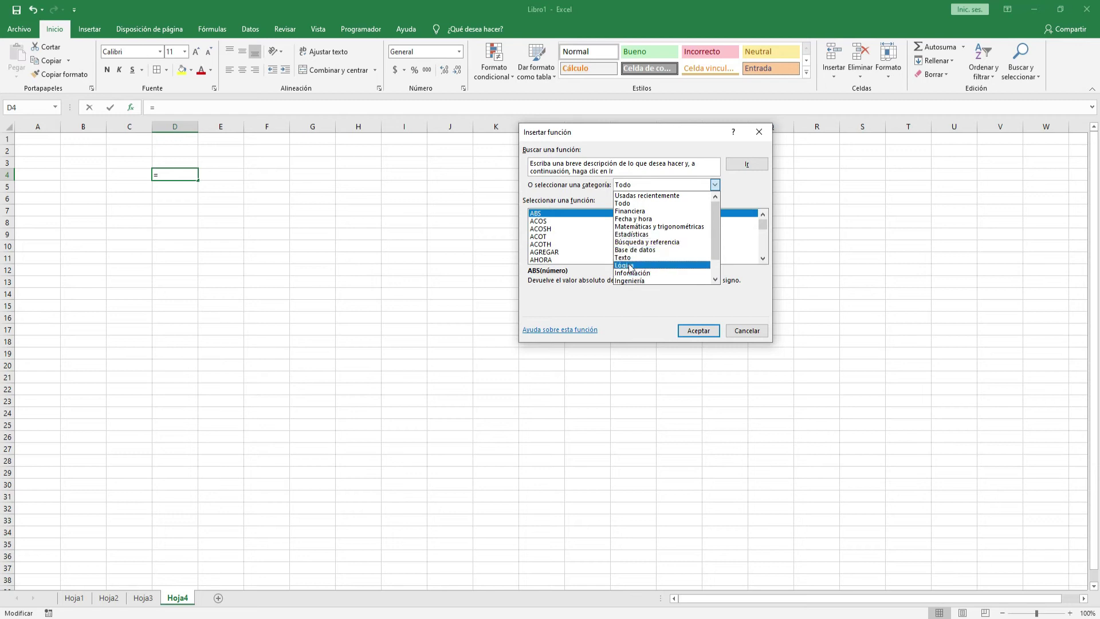
{"action": "left_click", "coordinate": [715, 280]}
{"action": "left_click", "coordinate": [716, 281]}
{"action": "left_click", "coordinate": [715, 281]}
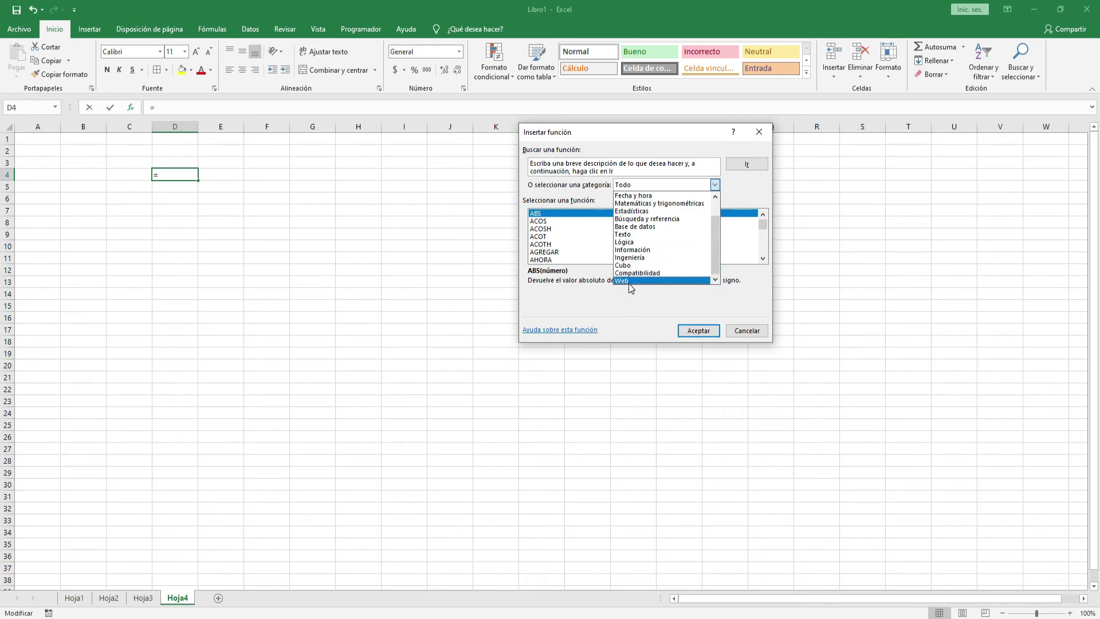
{"action": "left_click", "coordinate": [587, 312]}
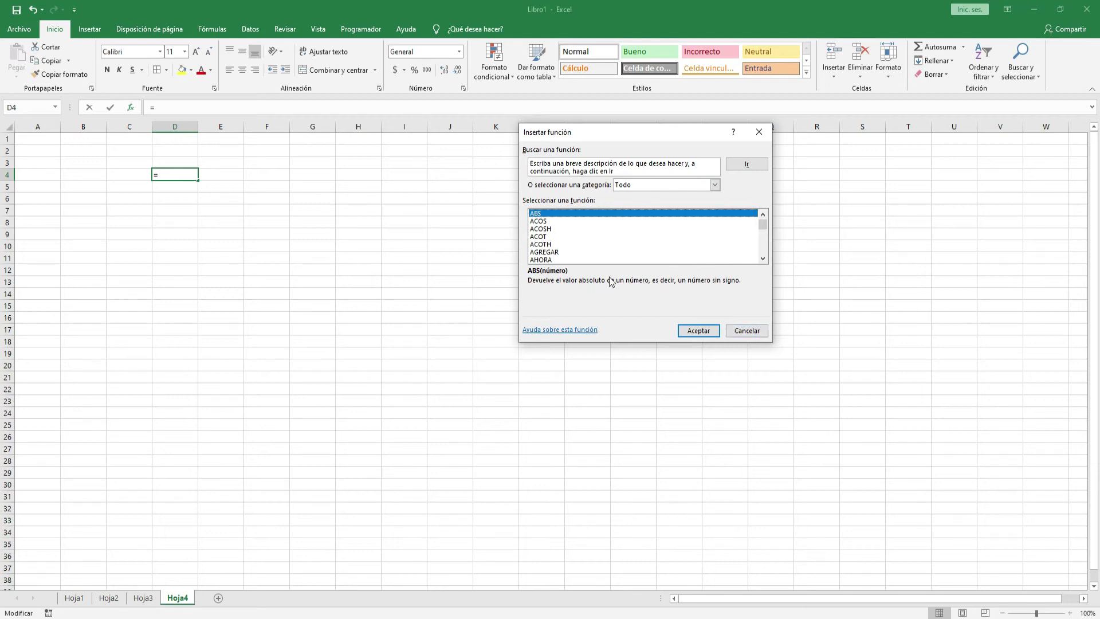
{"action": "left_click", "coordinate": [543, 243]}
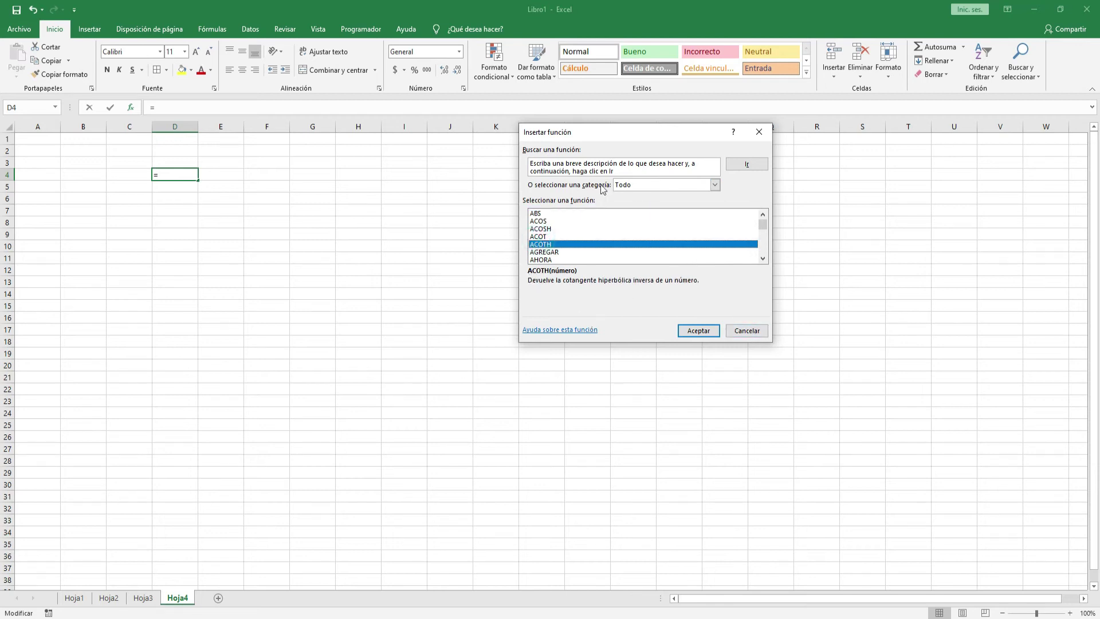
- Find SUMA in the Matemáticas y trigonométricas category and select it to view its description
{"action": "left_click", "coordinate": [715, 185]}
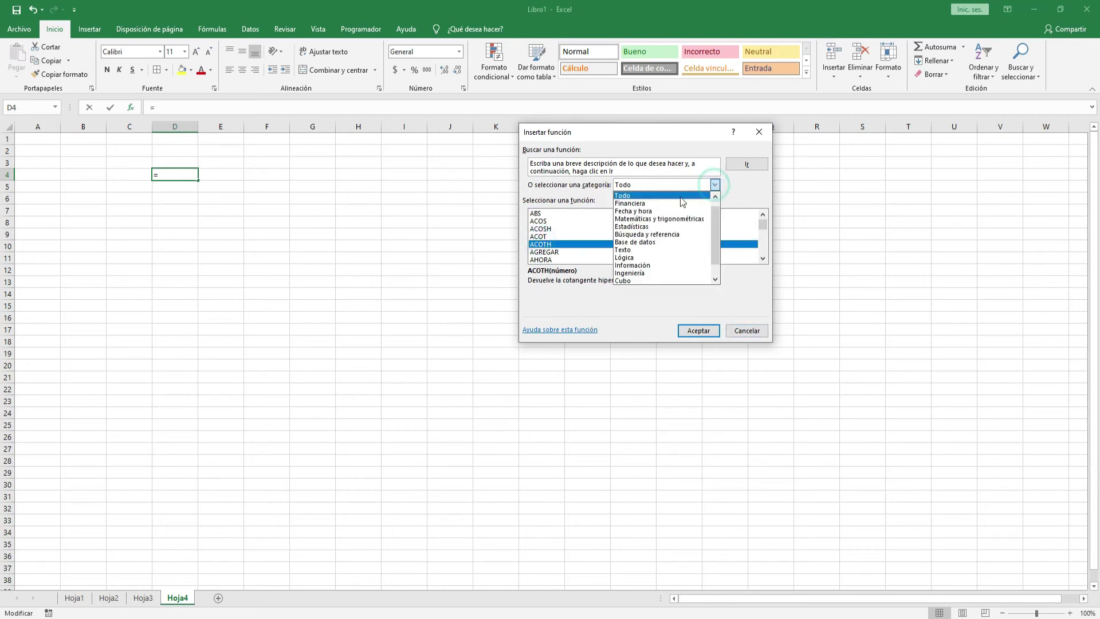
{"action": "left_click", "coordinate": [638, 220]}
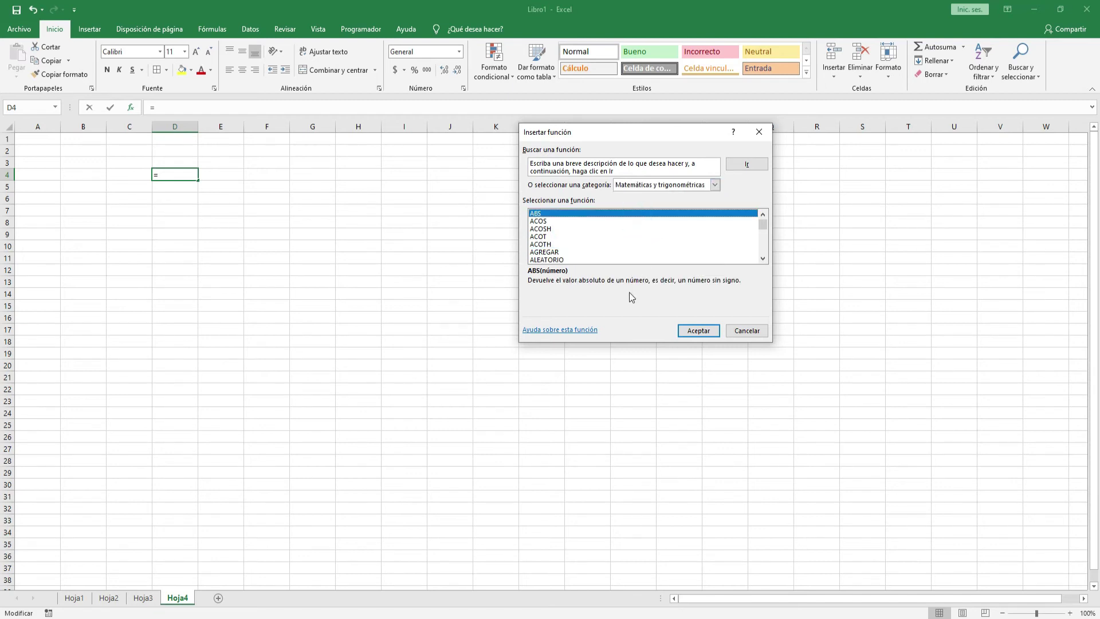
{"action": "left_click", "coordinate": [762, 259]}
{"action": "left_click", "coordinate": [763, 258]}
{"action": "left_click", "coordinate": [763, 259]}
{"action": "left_click_drag", "start_coordinate": [763, 258], "coordinate": [763, 259]}
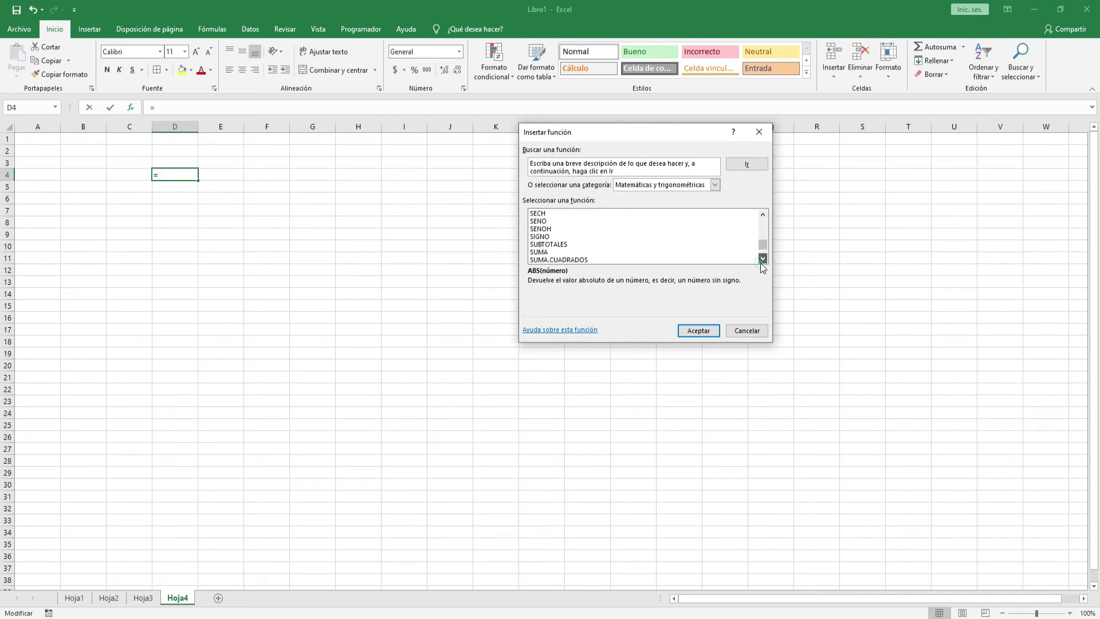
{"action": "left_click", "coordinate": [541, 253]}
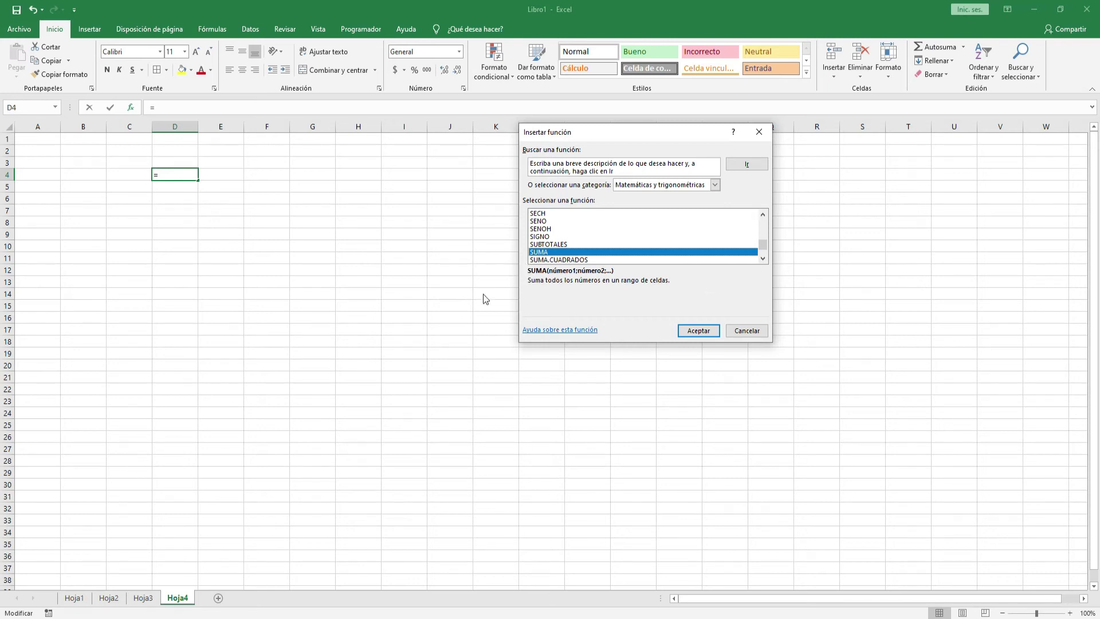
- Skim the online help article on the SUMA function in the browser, close it and cancel the function insertion
{"action": "left_click", "coordinate": [559, 331]}
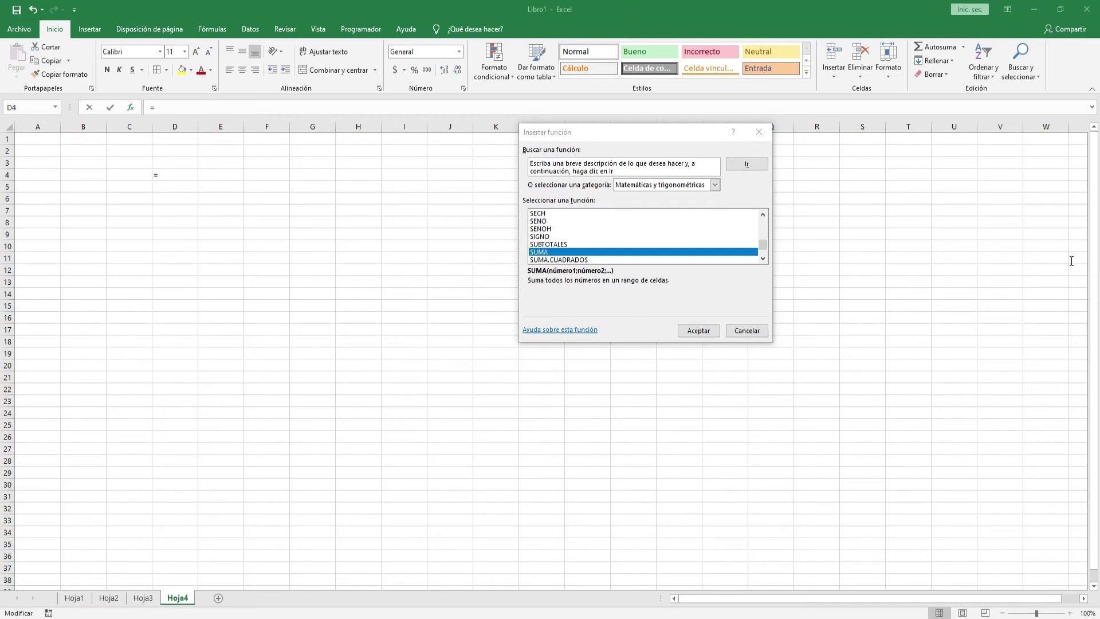
{"action": "left_click_drag", "start_coordinate": [916, 245], "coordinate": [402, 140]}
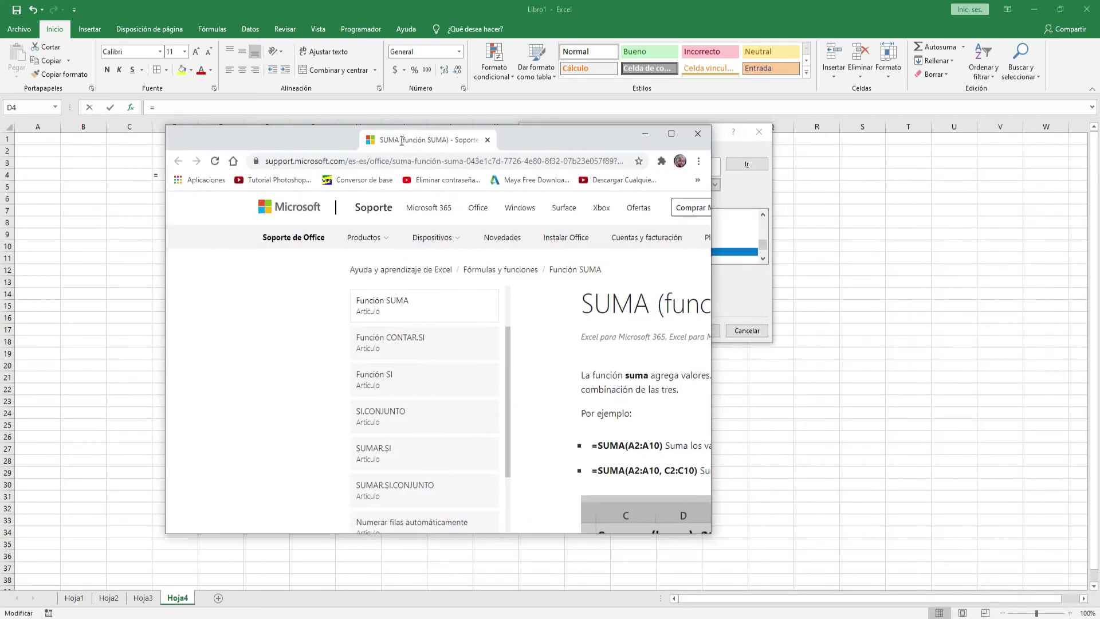
{"action": "left_click", "coordinate": [672, 134]}
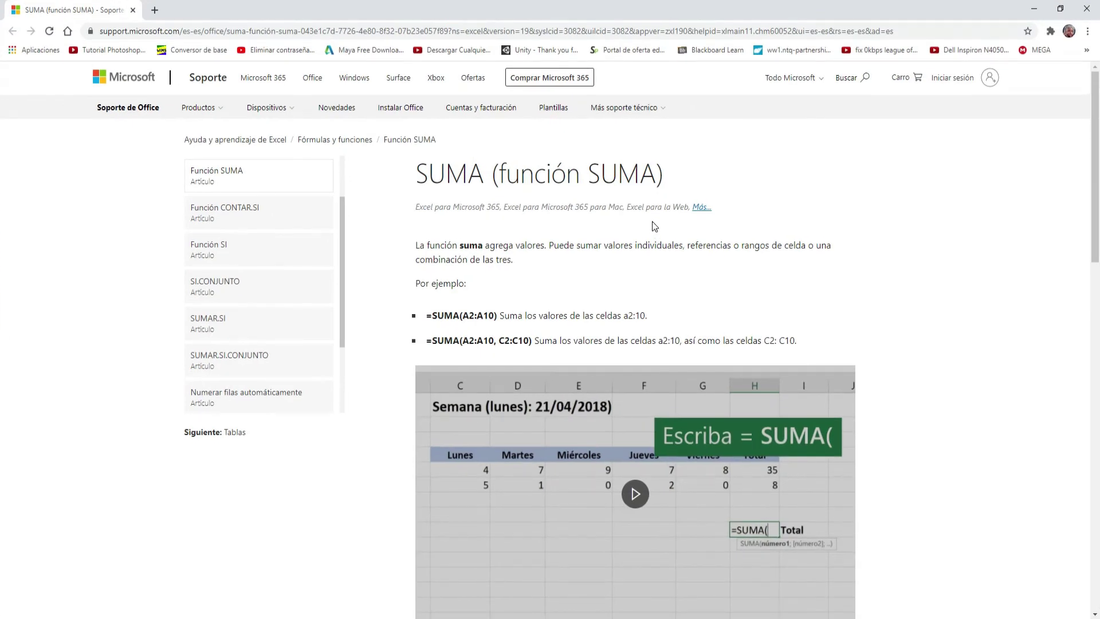
{"action": "scroll", "coordinate": [889, 268], "scroll_direction": "down", "scroll_amount": 4}
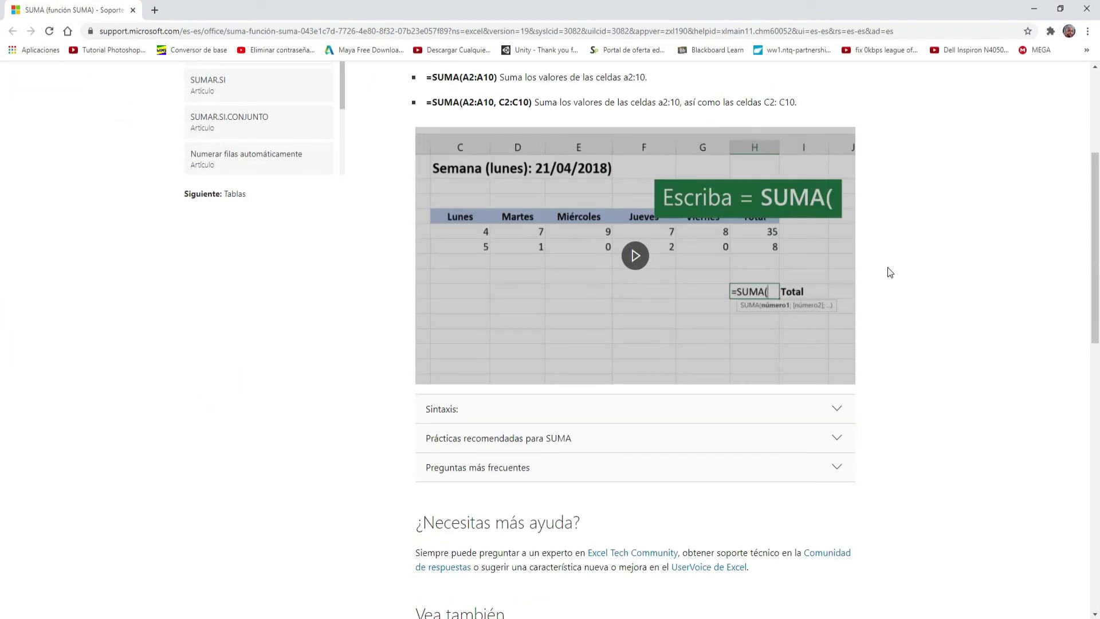
{"action": "scroll", "coordinate": [889, 267], "scroll_direction": "down", "scroll_amount": 4}
{"action": "scroll", "coordinate": [889, 268], "scroll_direction": "up", "scroll_amount": 8}
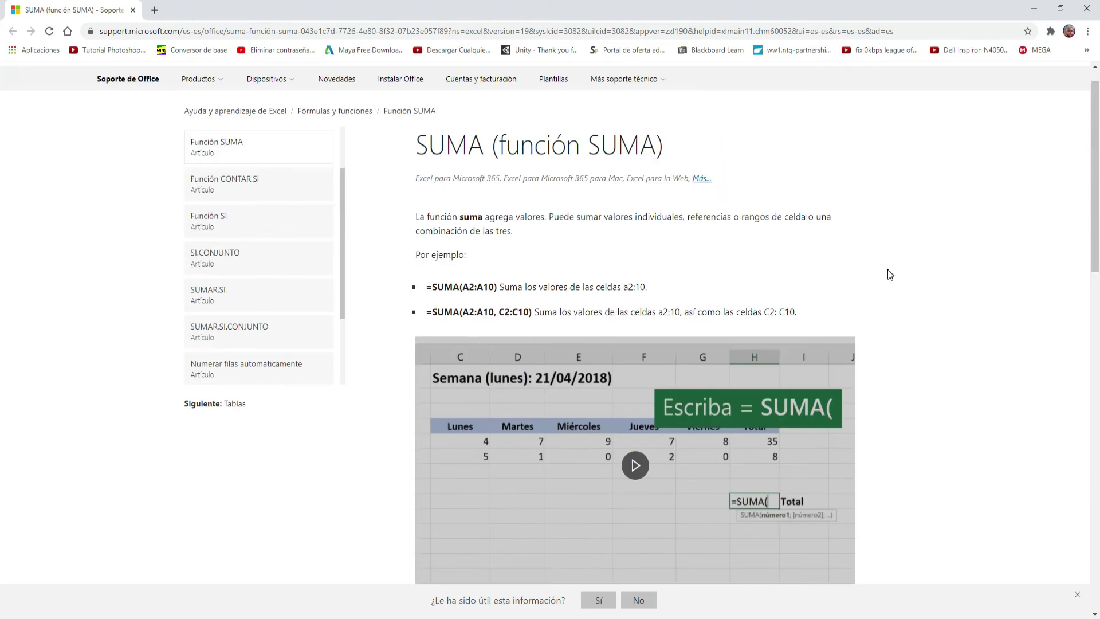
{"action": "scroll", "coordinate": [888, 270], "scroll_direction": "up", "scroll_amount": 1}
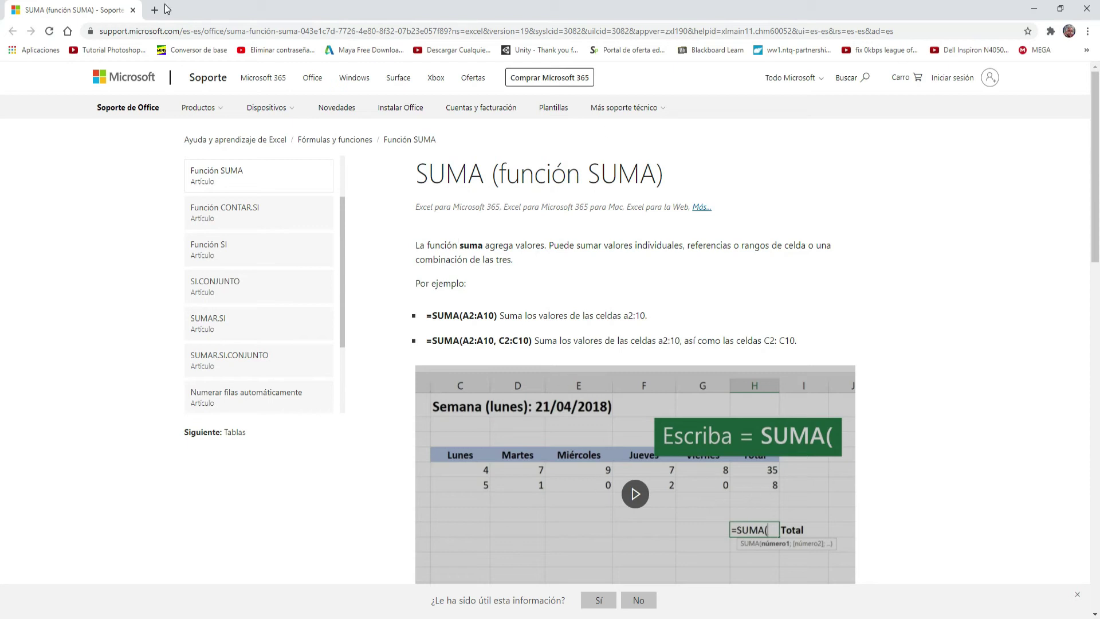
{"action": "left_click", "coordinate": [1086, 9]}
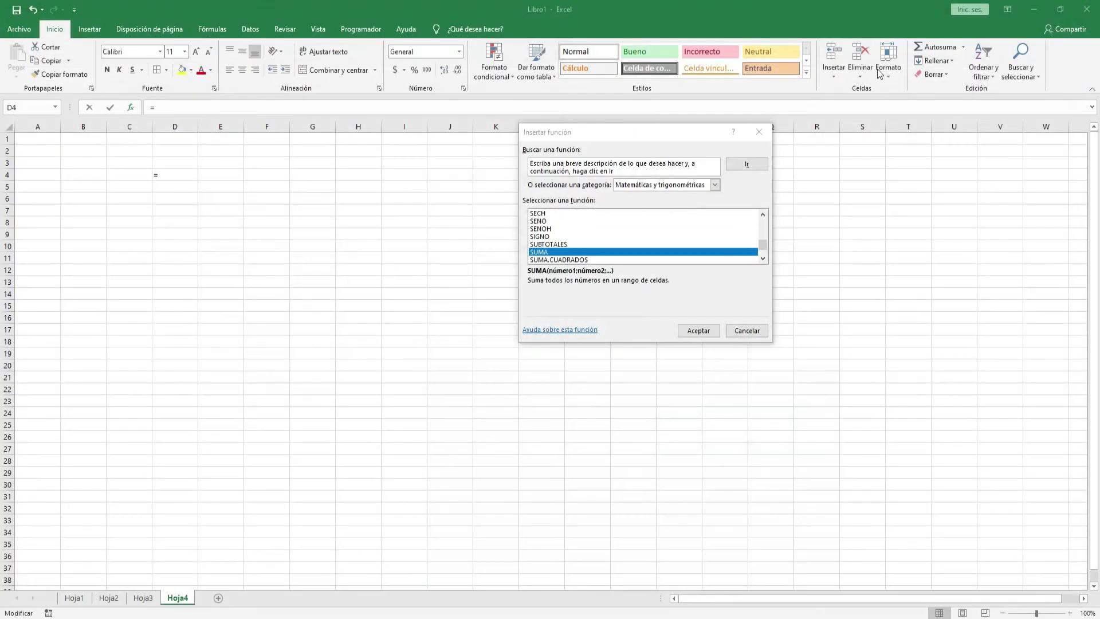
{"action": "left_click", "coordinate": [745, 331]}
- Enter the numbers 8, 16, 32, 64 and 128 down cells E6 to E10
{"action": "left_click", "coordinate": [187, 197]}
{"action": "left_click", "coordinate": [226, 198]}
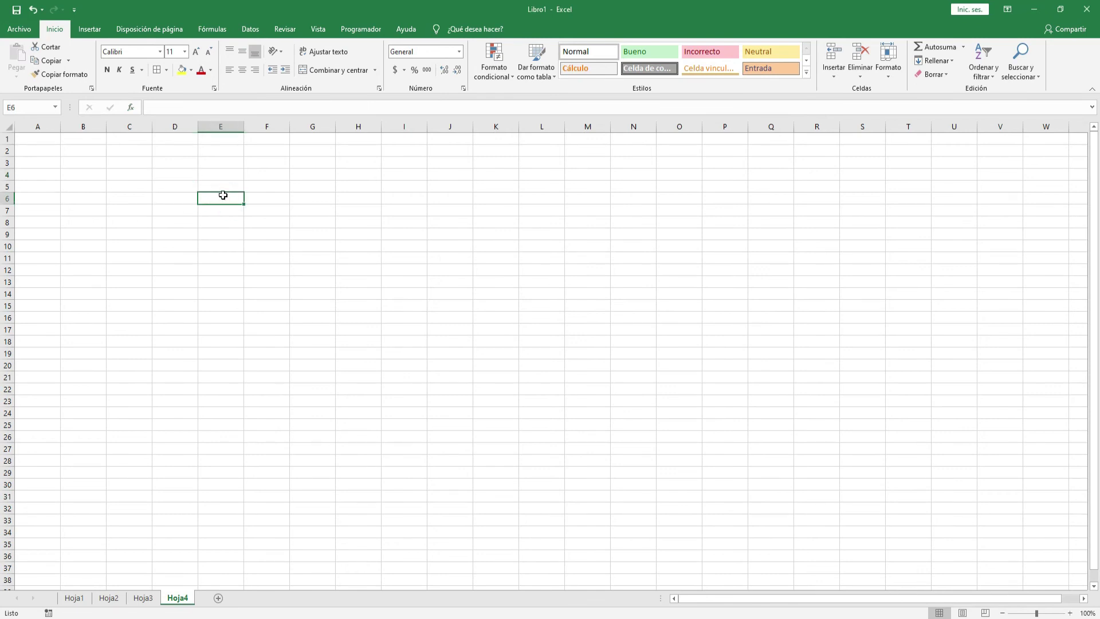
{"action": "type", "text": "8"}
{"action": "key", "text": "Return"}
{"action": "type", "text": "16"}
{"action": "key", "text": "Return"}
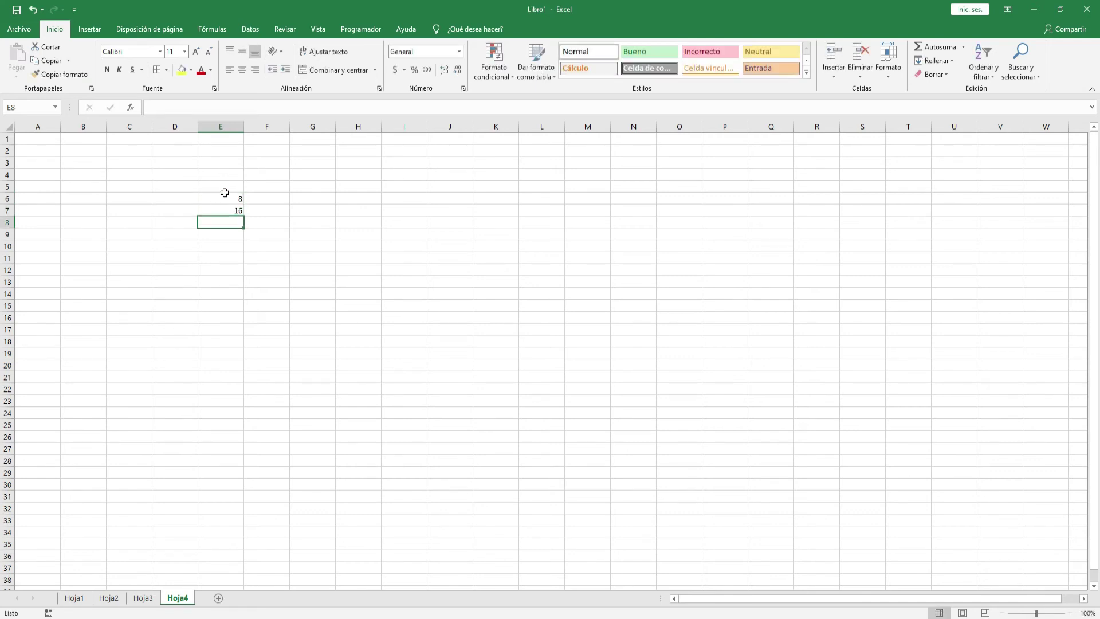
{"action": "type", "text": "32"}
{"action": "key", "text": "Return"}
{"action": "type", "text": "64"}
{"action": "key", "text": "Return"}
{"action": "type", "text": "128"}
{"action": "key", "text": "Return"}
{"action": "key", "text": "Return"}
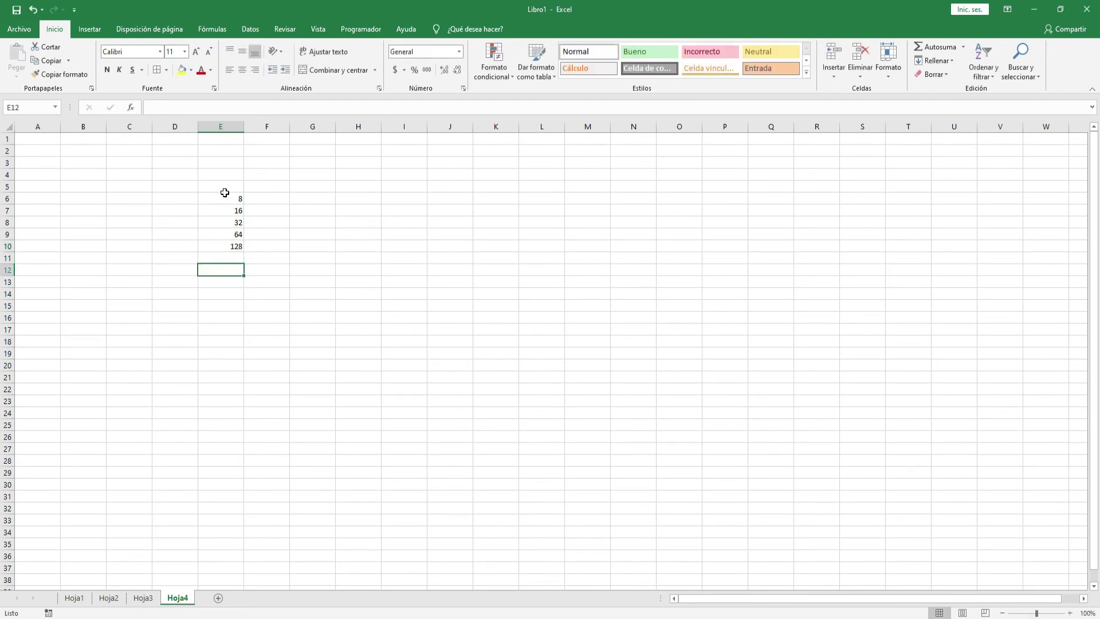
- Add the five numbers in cell E12 with the formula =E6+E7+E8+E9+E10
{"action": "type", "text": "="}
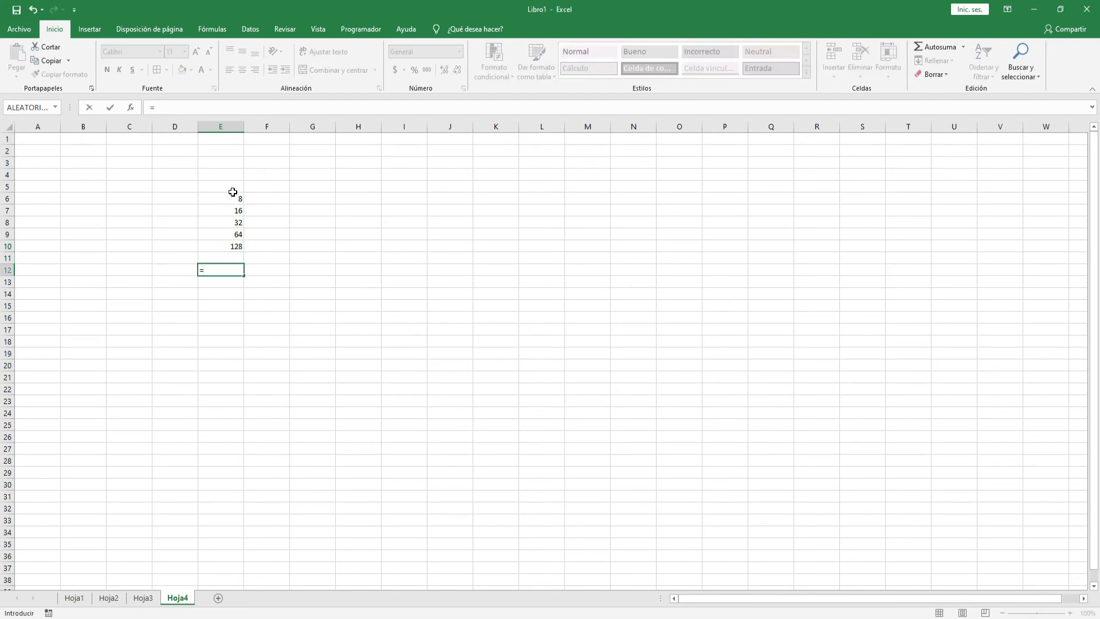
{"action": "left_click", "coordinate": [232, 199]}
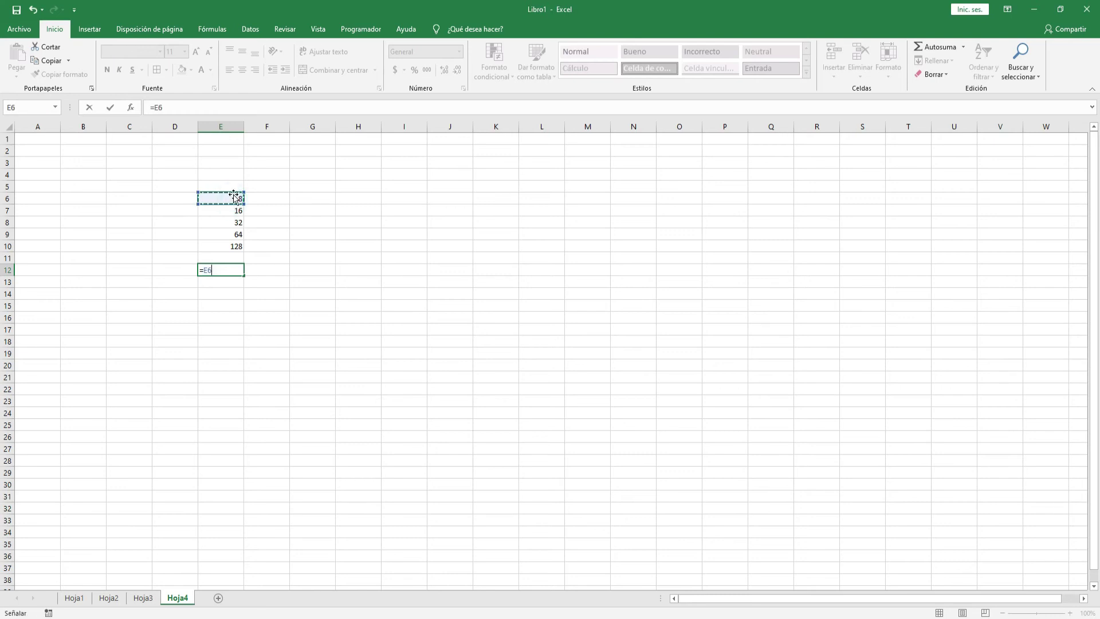
{"action": "type", "text": "+"}
{"action": "left_click", "coordinate": [233, 210]}
{"action": "type", "text": "+"}
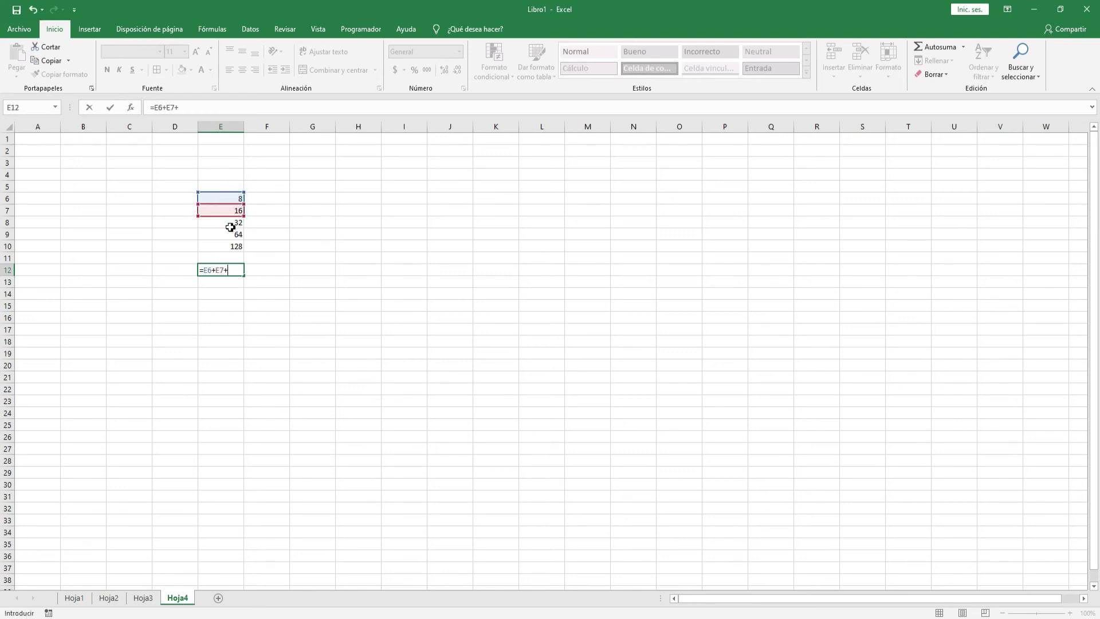
{"action": "left_click", "coordinate": [232, 222]}
{"action": "type", "text": "+"}
{"action": "left_click", "coordinate": [227, 235]}
{"action": "type", "text": "+"}
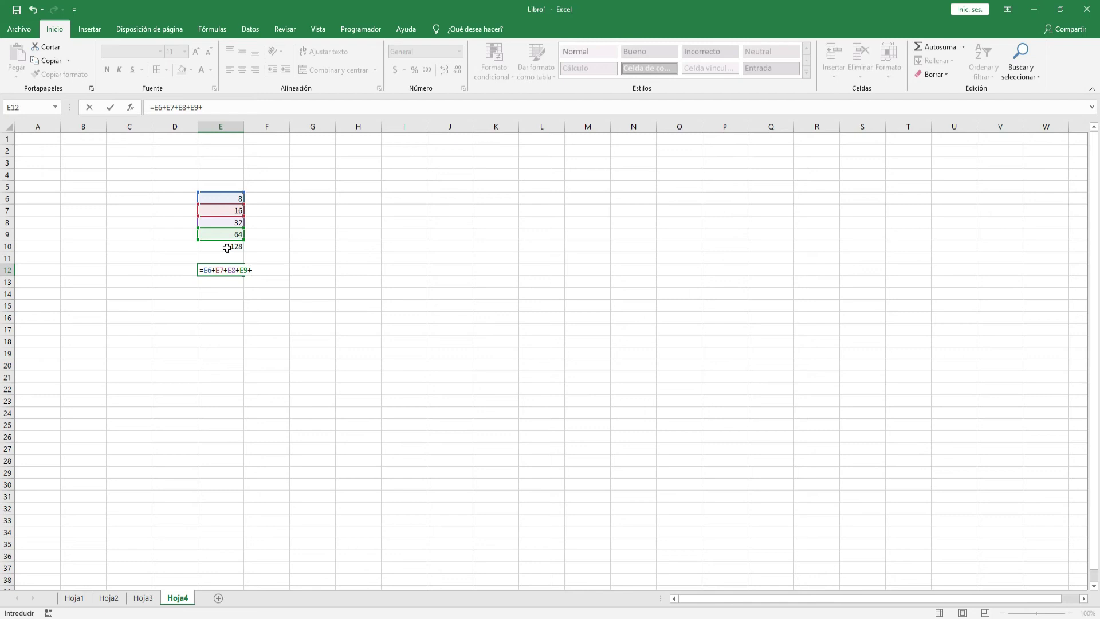
{"action": "left_click", "coordinate": [226, 246]}
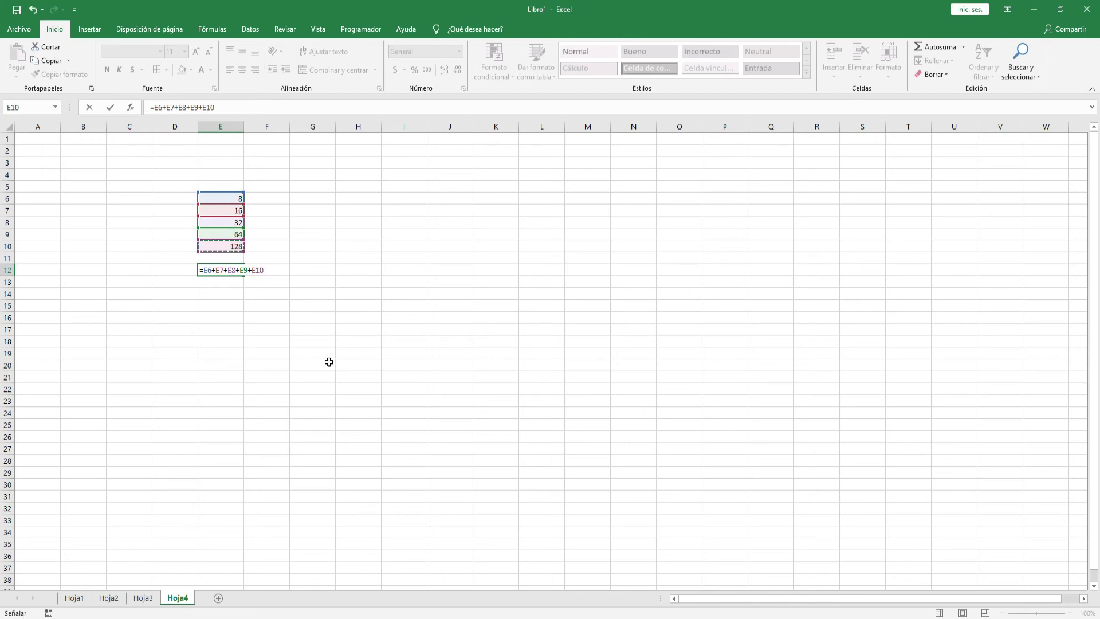
{"action": "key", "text": "Return"}
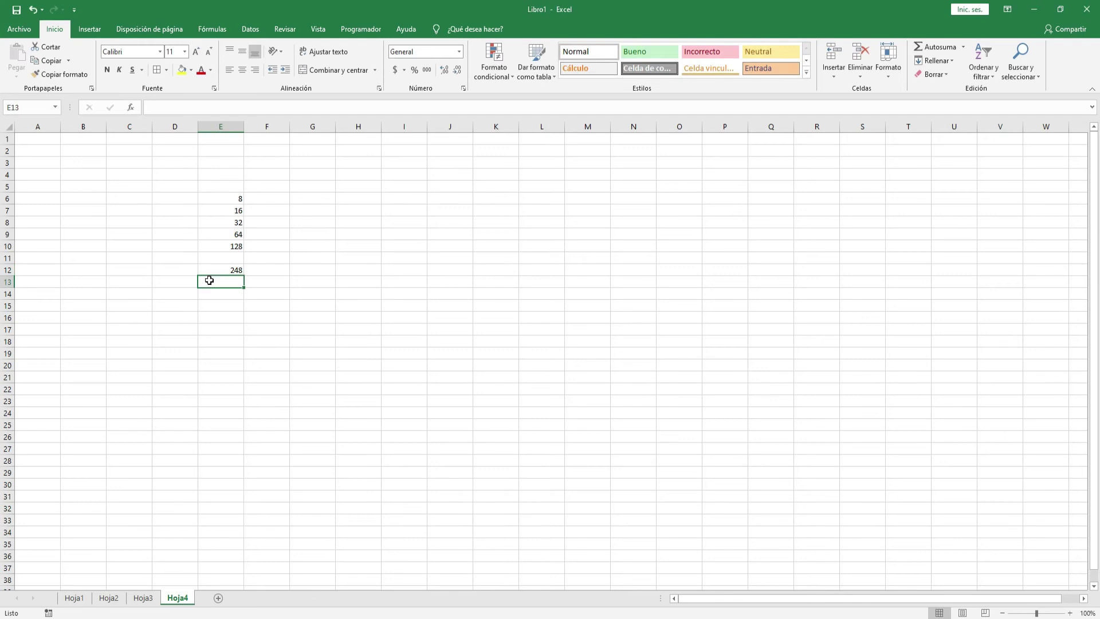
- Sum the five numbers in cell E14 with the formula =SUMA(E6:E10)
{"action": "left_click", "coordinate": [228, 293]}
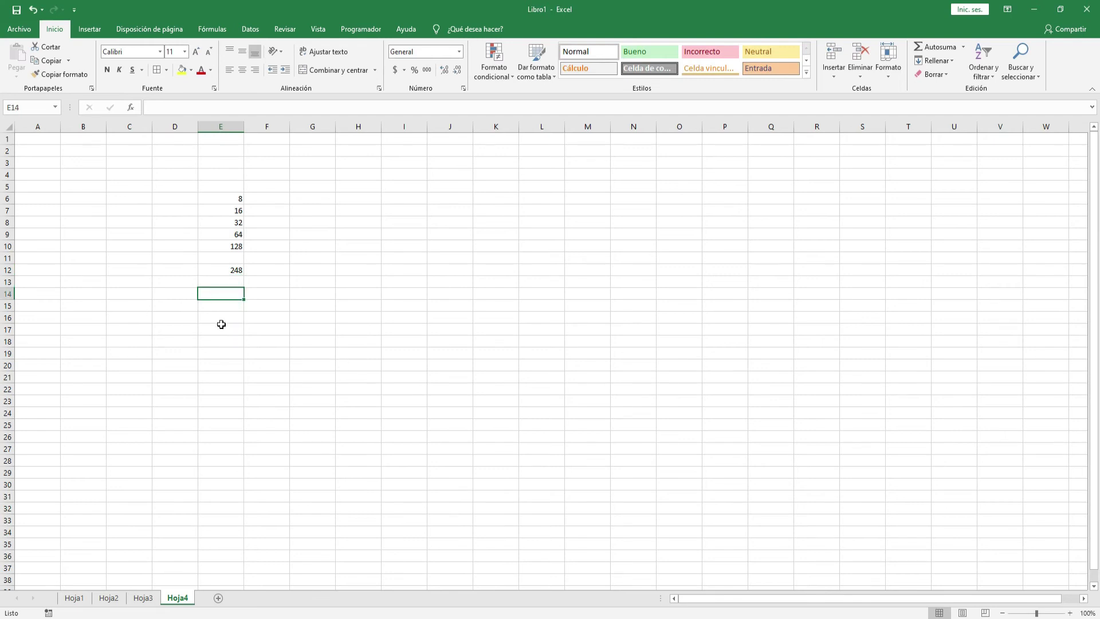
{"action": "type", "text": "="}
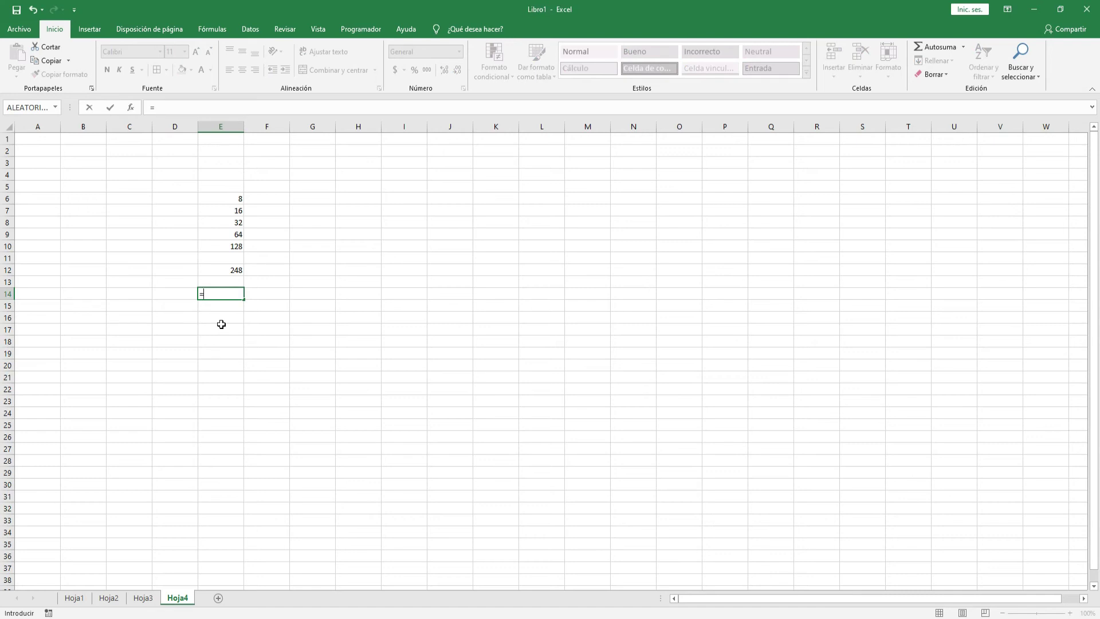
{"action": "type", "text": "SUMA"}
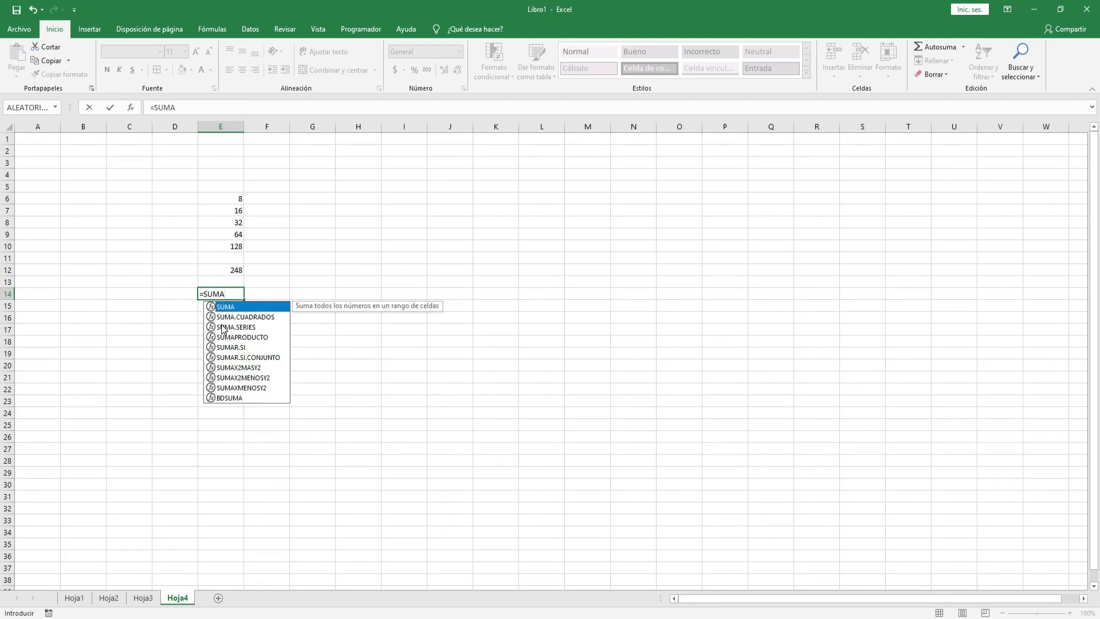
{"action": "type", "text": "("}
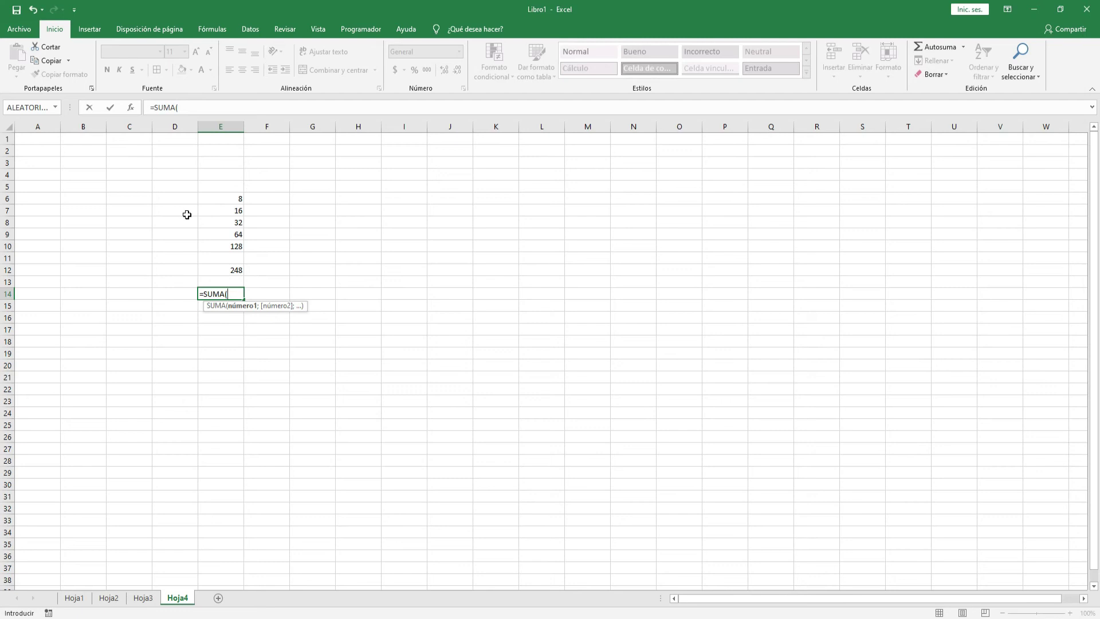
{"action": "left_click", "coordinate": [231, 196]}
{"action": "left_click_drag", "start_coordinate": [231, 203], "coordinate": [234, 247]}
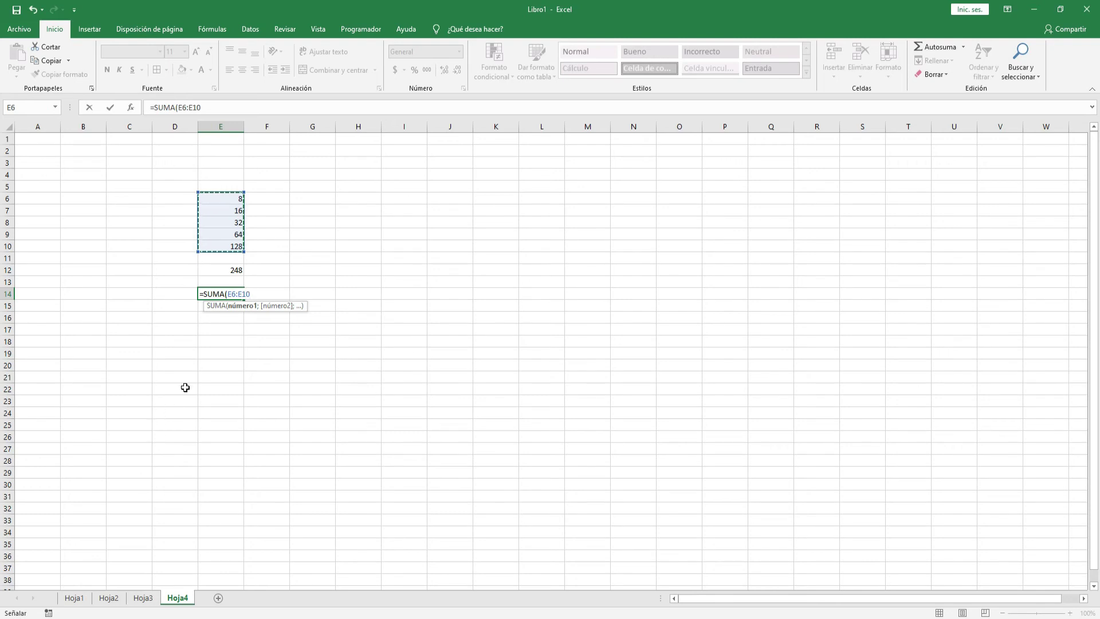
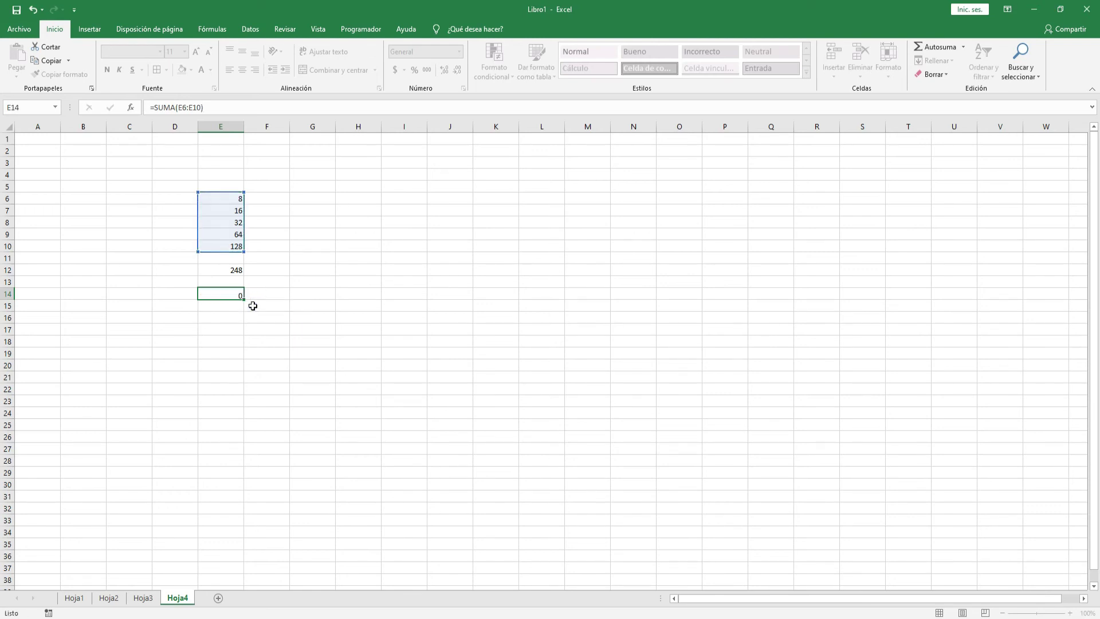
{"action": "key", "text": "Return"}
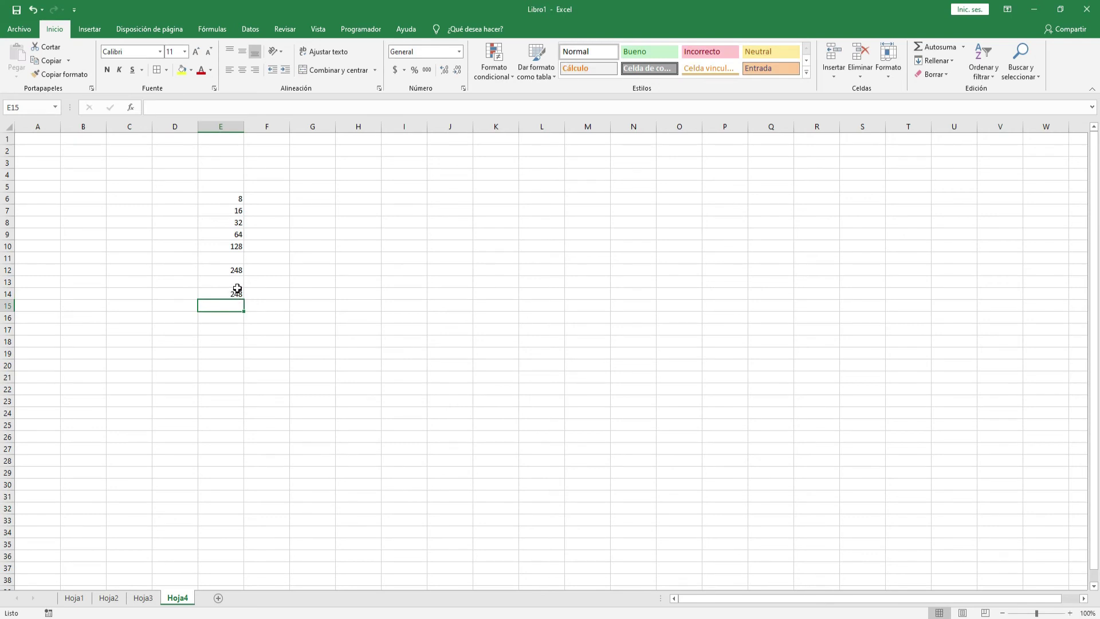
- Compare the SUMA formula in cell E14 with the addition formula in cell E12
{"action": "left_click", "coordinate": [234, 294]}
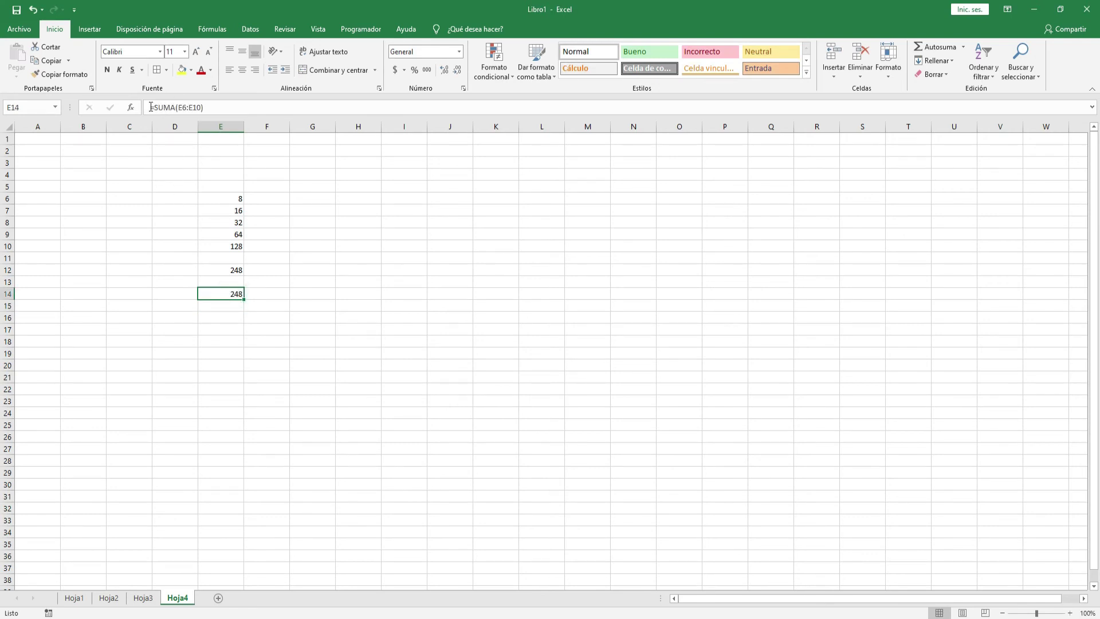
{"action": "left_click", "coordinate": [215, 270]}
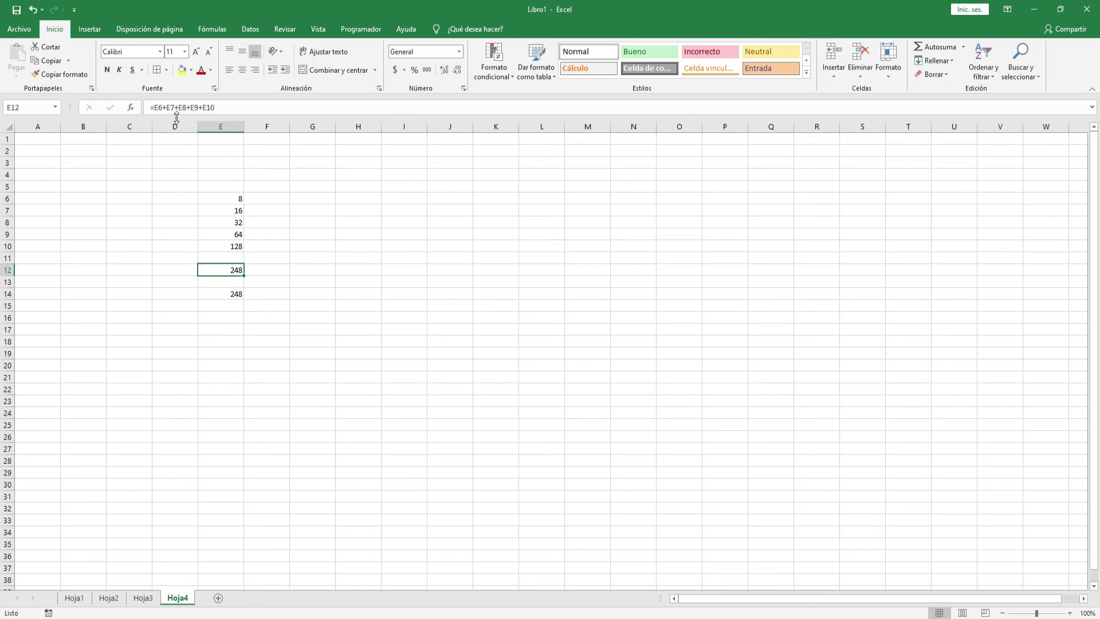
{"action": "left_click", "coordinate": [228, 293]}
{"action": "left_click", "coordinate": [229, 269]}
{"action": "left_click", "coordinate": [227, 294]}
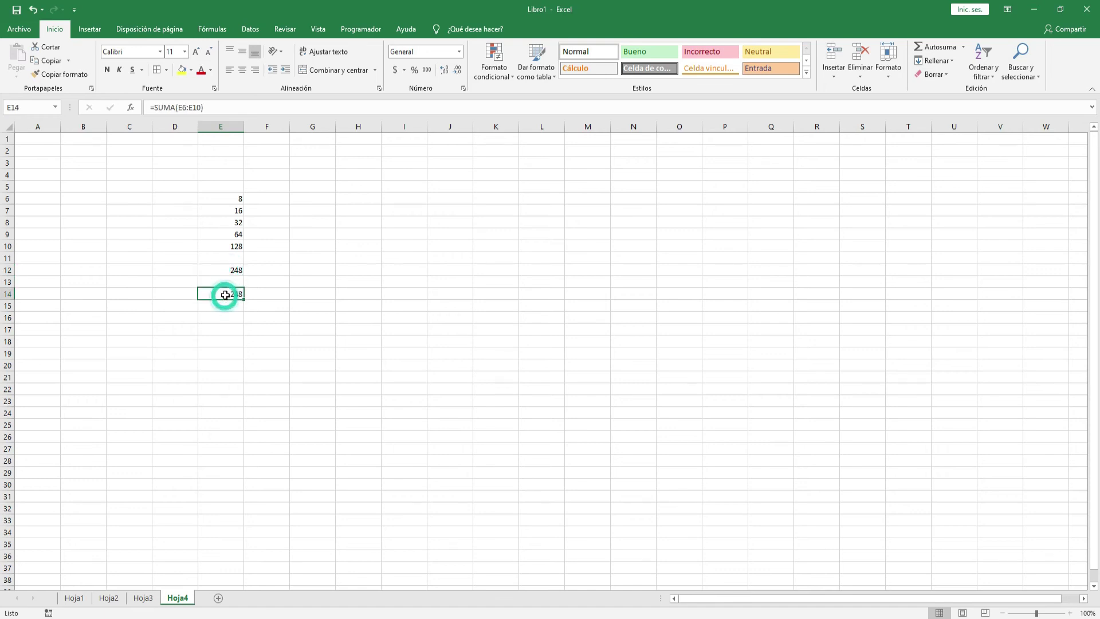
- Enter the numbers 16 and 4 in cells H6 and H7
{"action": "left_click", "coordinate": [267, 282]}
{"action": "left_click", "coordinate": [310, 270]}
{"action": "left_click", "coordinate": [347, 202]}
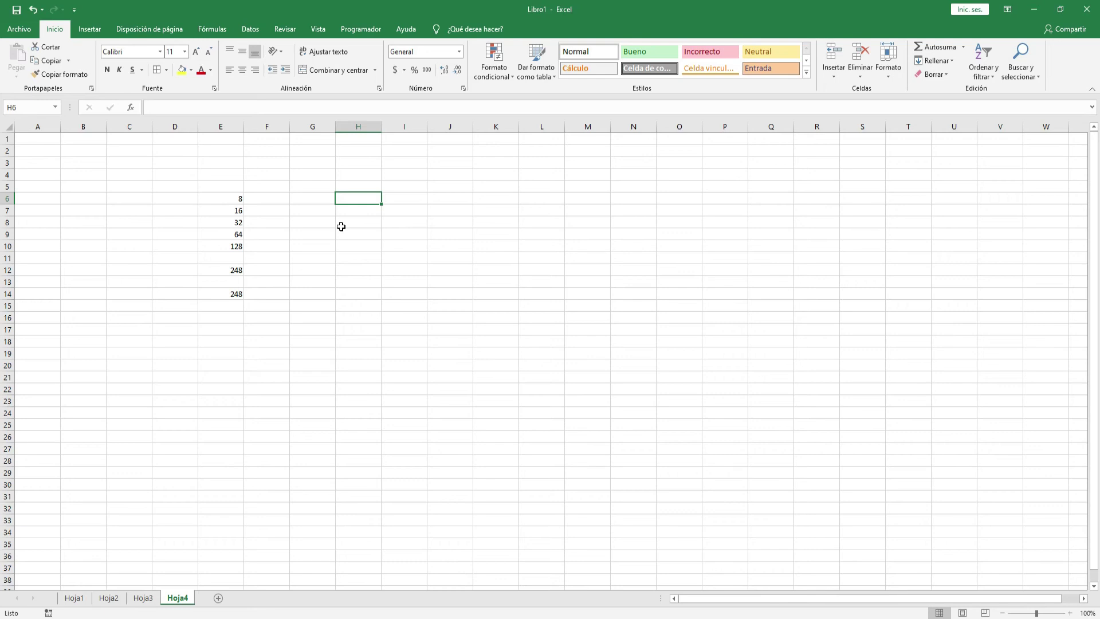
{"action": "type", "text": "16"}
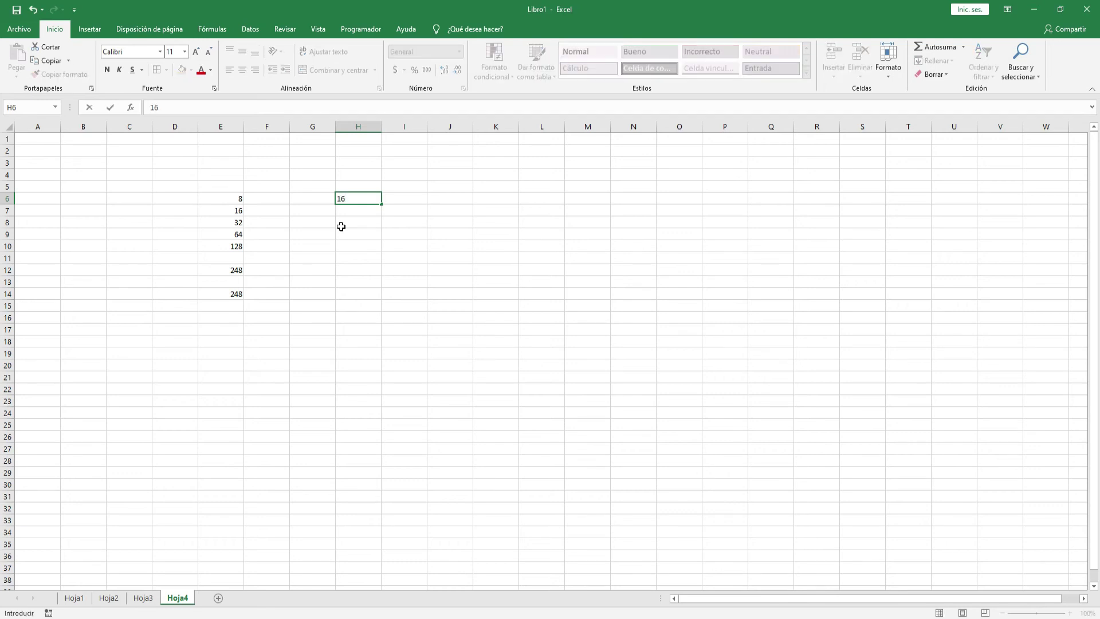
{"action": "key", "text": "Return"}
{"action": "type", "text": "4"}
{"action": "key", "text": "Return"}
- Multiply the two numbers in cell H8 with the formula =PRODUCTO(H6;H7)
{"action": "type", "text": "="}
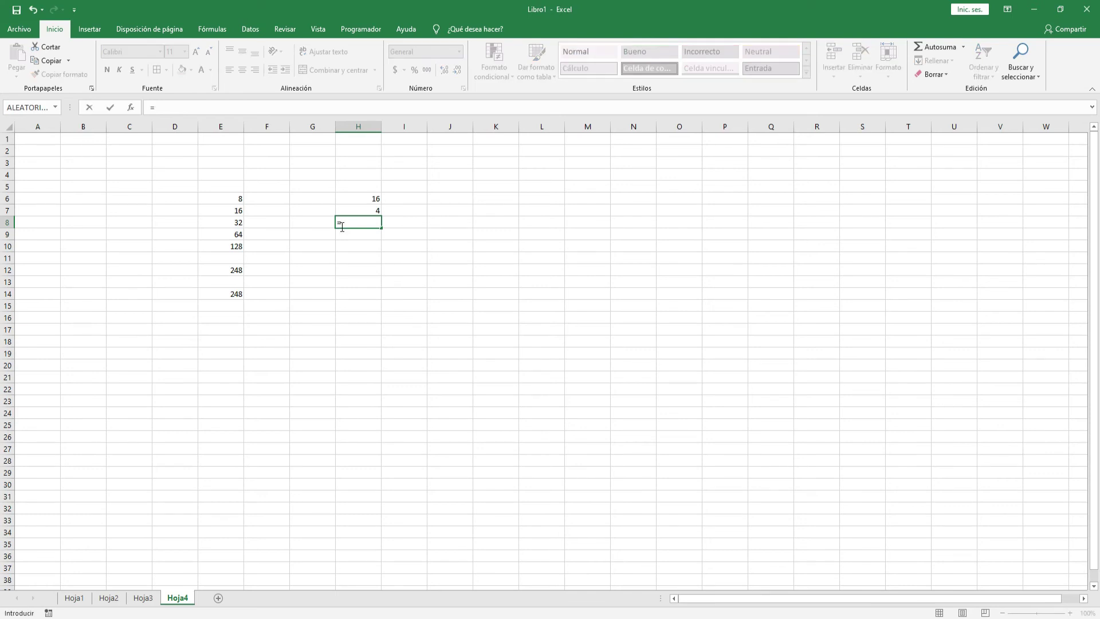
{"action": "type", "text": "PRODUC"}
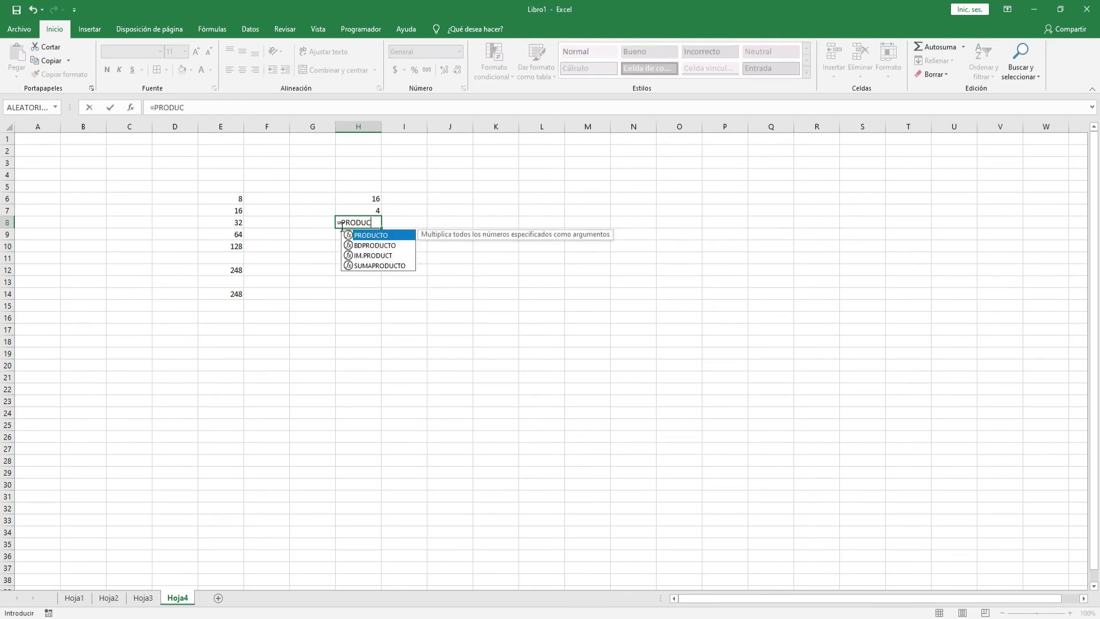
{"action": "type", "text": "TO("}
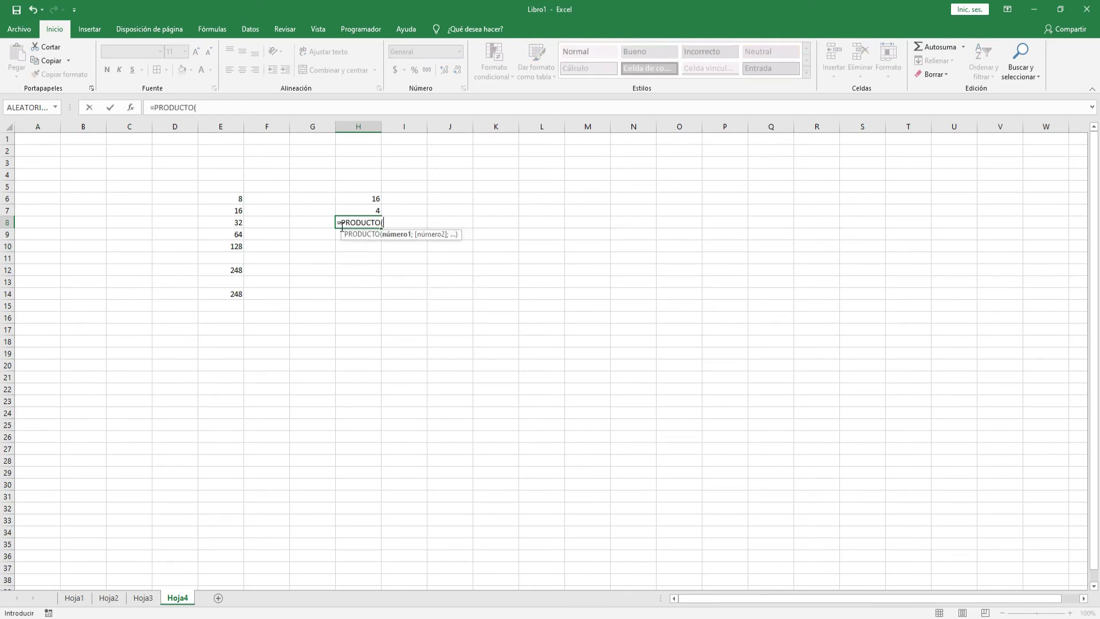
{"action": "left_click", "coordinate": [370, 199]}
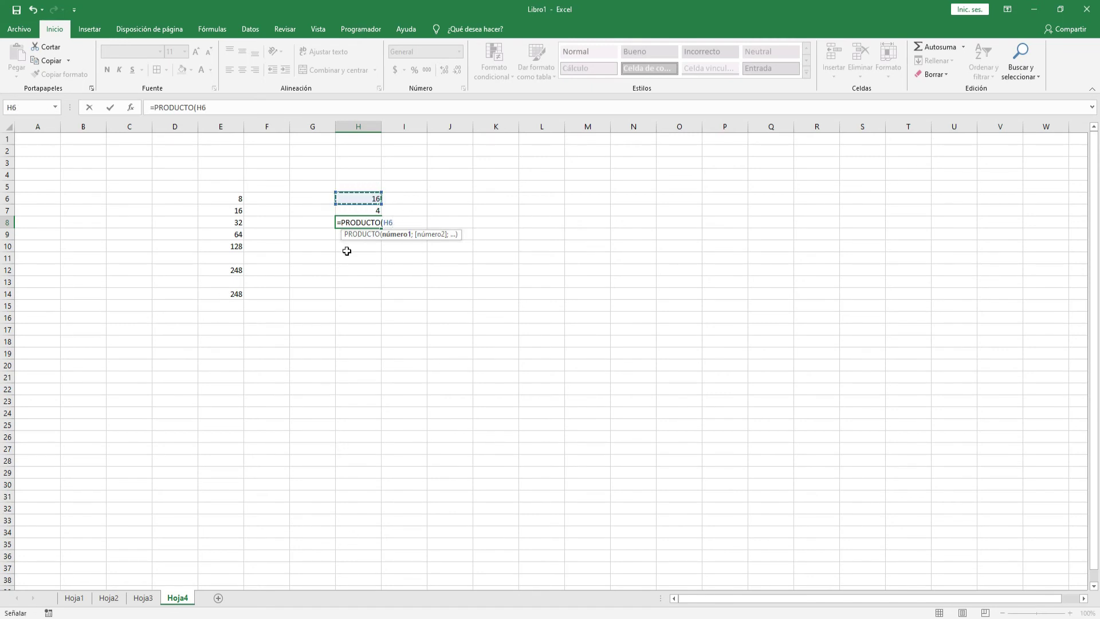
{"action": "type", "text": ";"}
{"action": "left_click", "coordinate": [356, 210]}
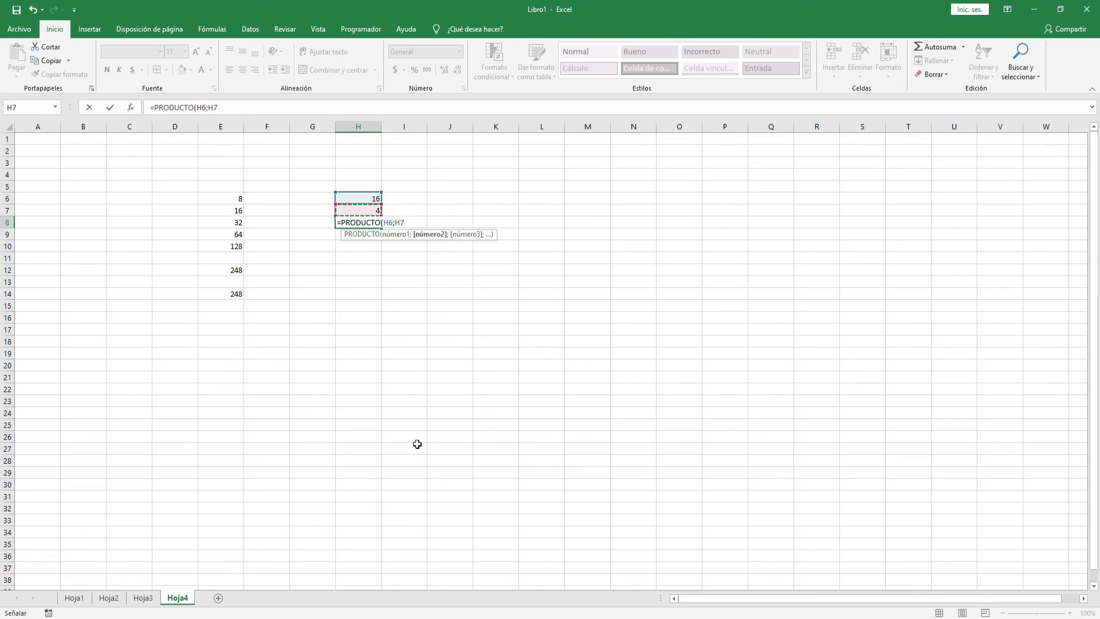
{"action": "type", "text": ")"}
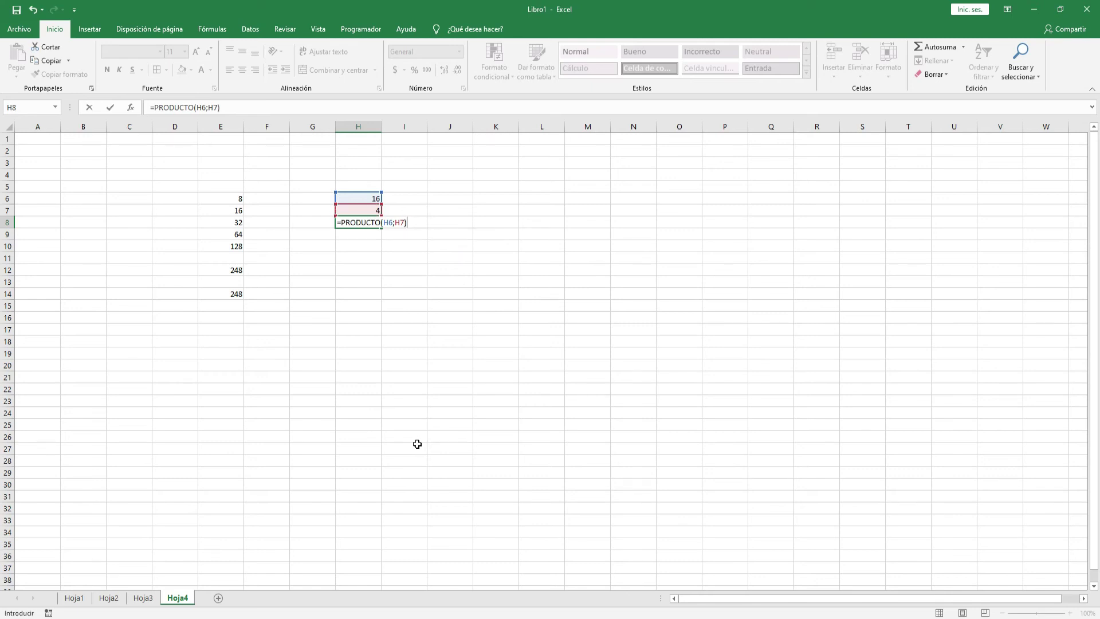
{"action": "key", "text": "Return"}
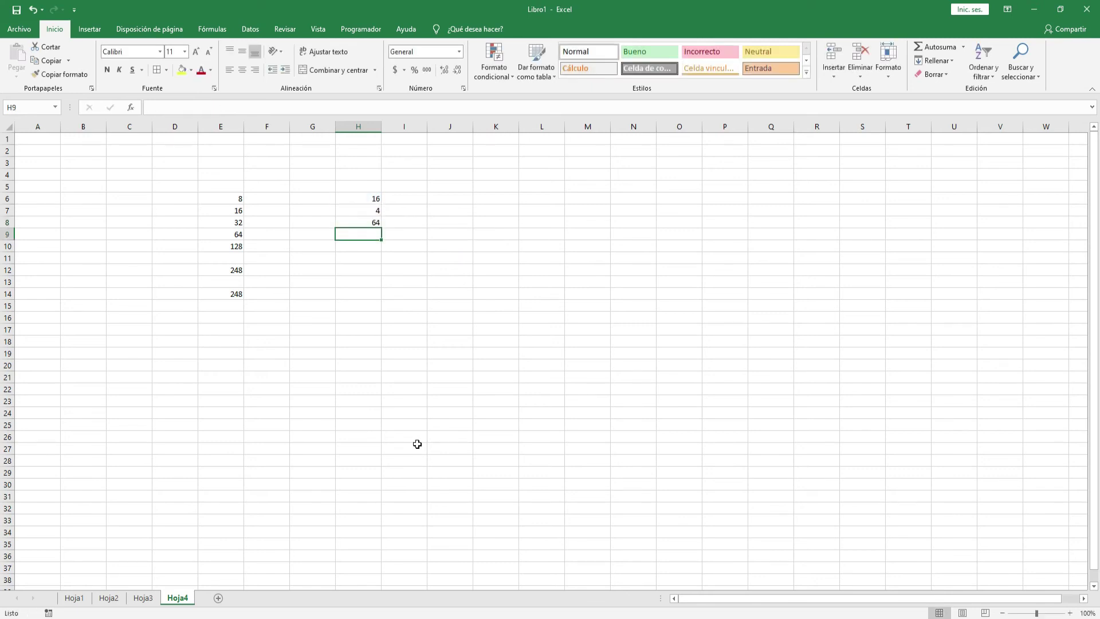
- Review the PRODUCTO formula and its referenced cells inside H8, leaving it as it is
{"action": "left_click", "coordinate": [368, 223]}
{"action": "double_click", "coordinate": [367, 223]}
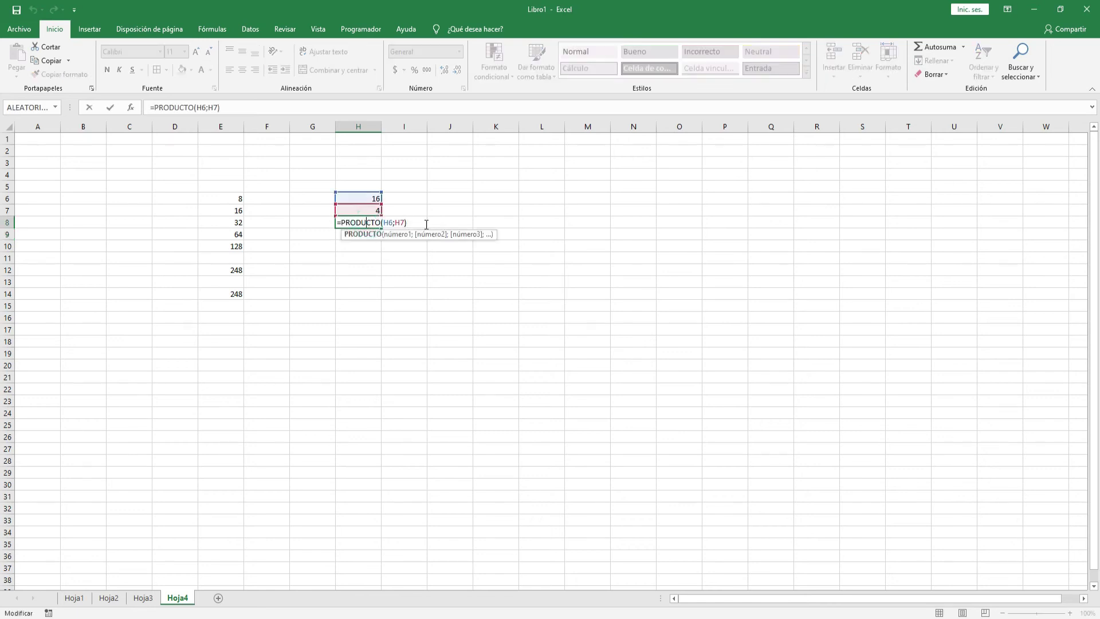
{"action": "left_click_drag", "start_coordinate": [417, 224], "coordinate": [334, 218]}
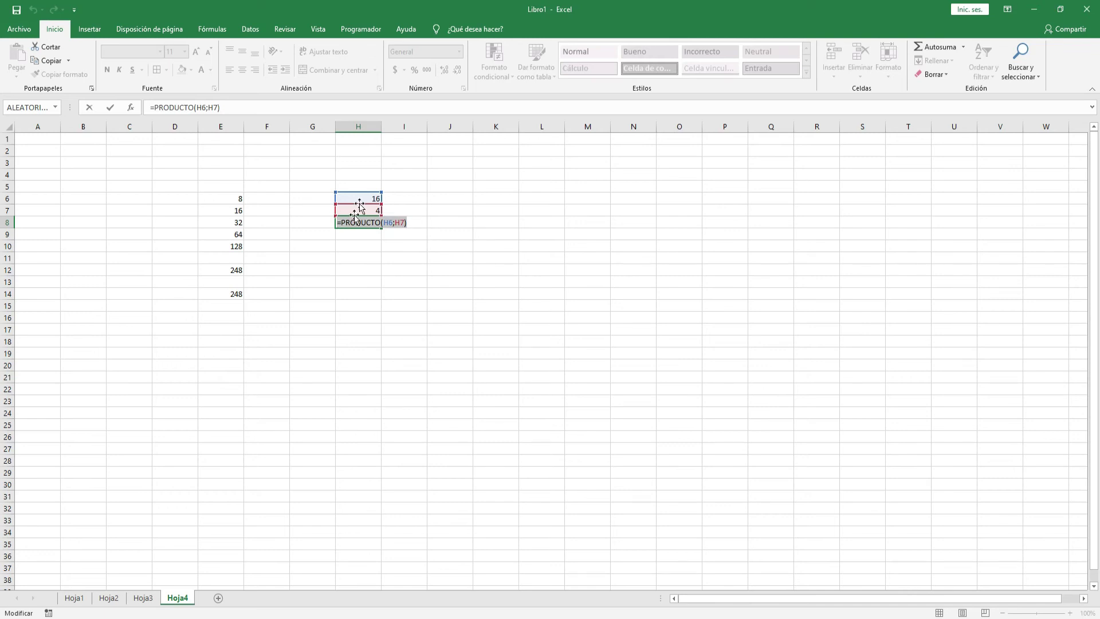
{"action": "left_click", "coordinate": [362, 255]}
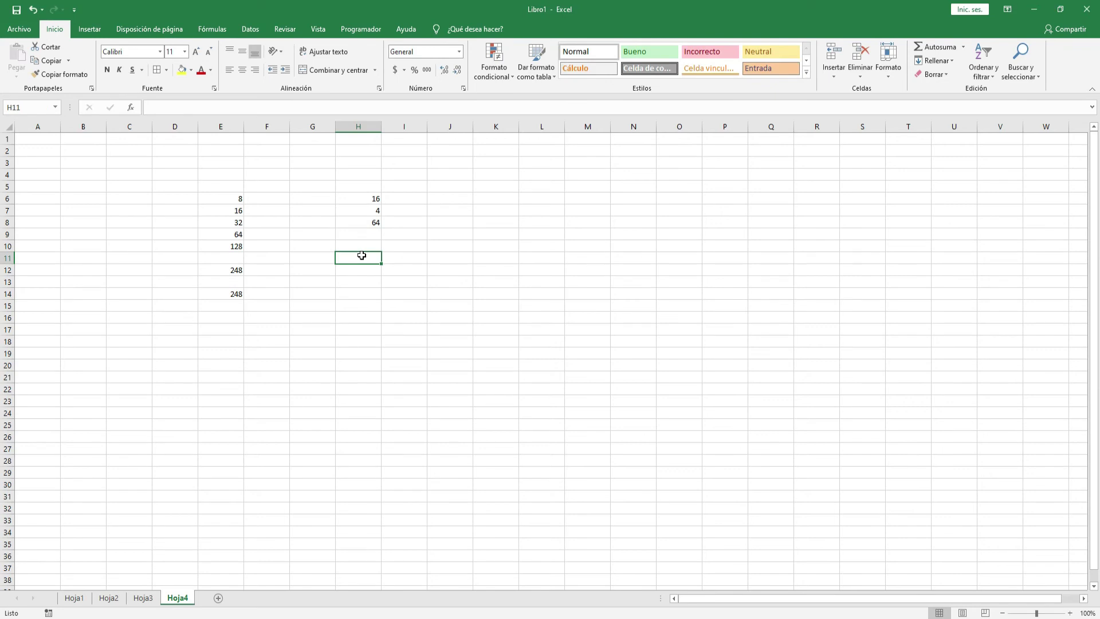
{"action": "left_click", "coordinate": [497, 210]}
{"action": "left_click", "coordinate": [499, 186]}
{"action": "left_click", "coordinate": [500, 163]}
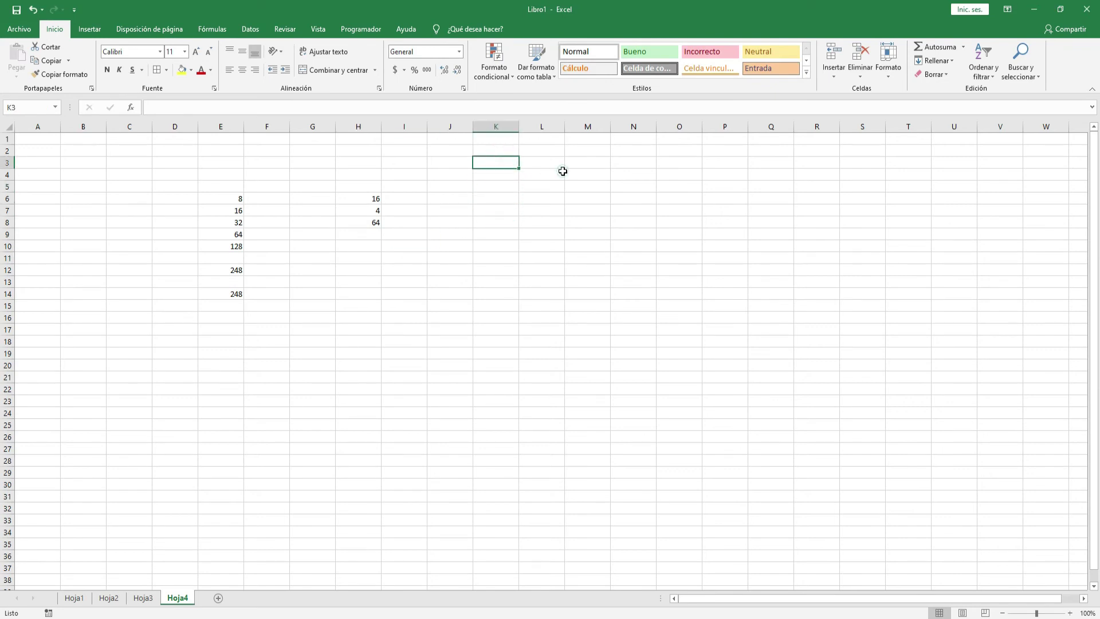
{"action": "left_click", "coordinate": [621, 243]}
{"action": "left_click", "coordinate": [484, 175]}
{"action": "left_click", "coordinate": [494, 149]}
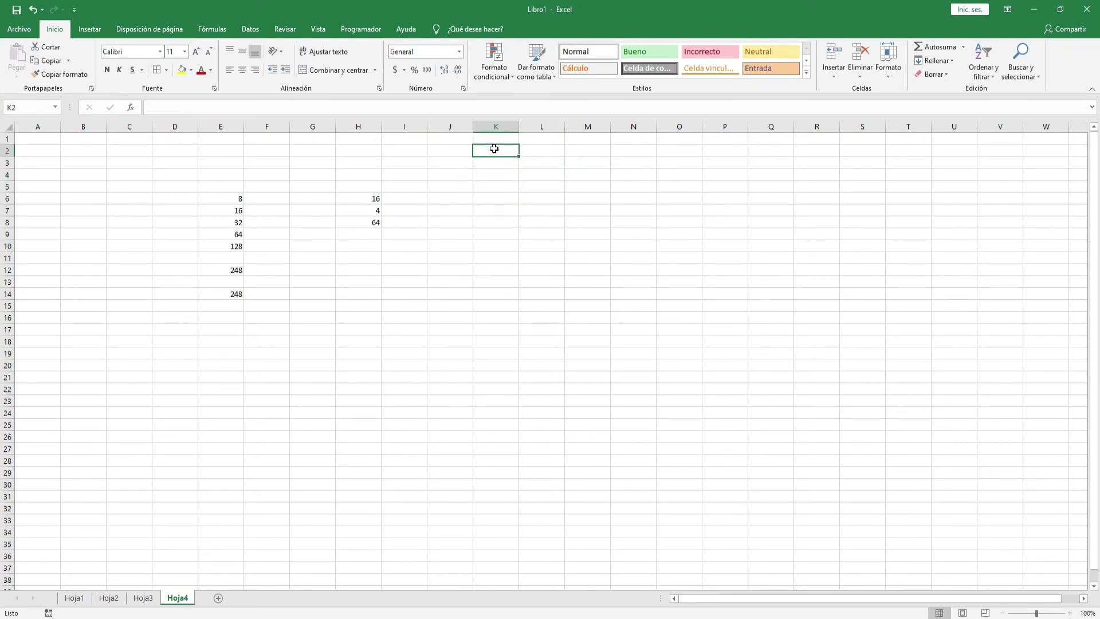
{"action": "left_click", "coordinate": [506, 220]}
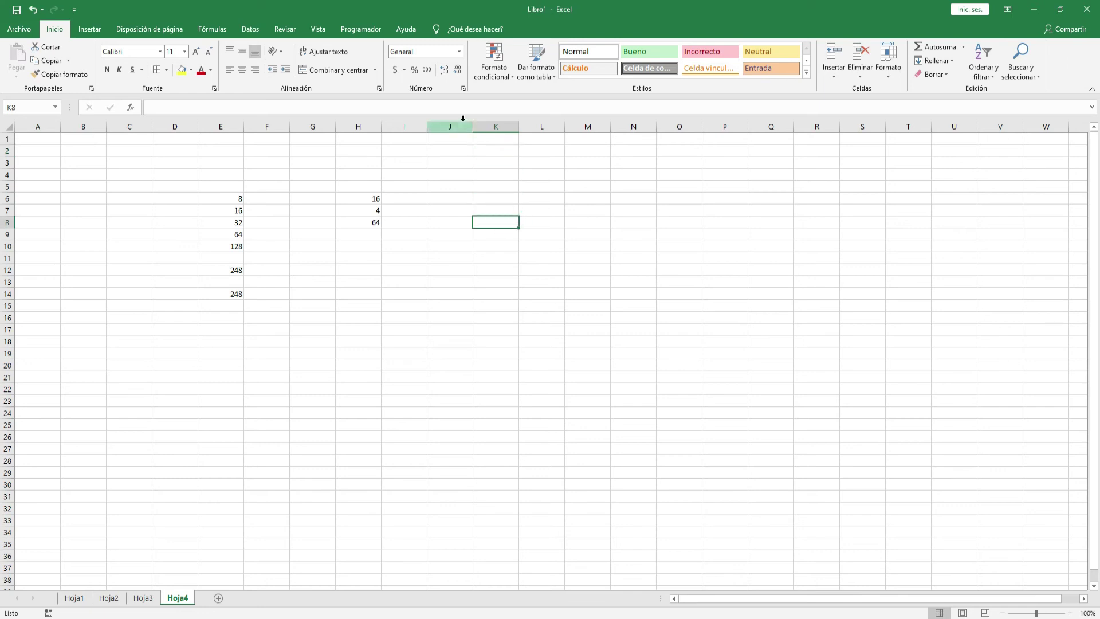
- Enter three scattered numbers: 45 in cell K4, 90 in P4 and 50 in N9
{"action": "left_click", "coordinate": [510, 174]}
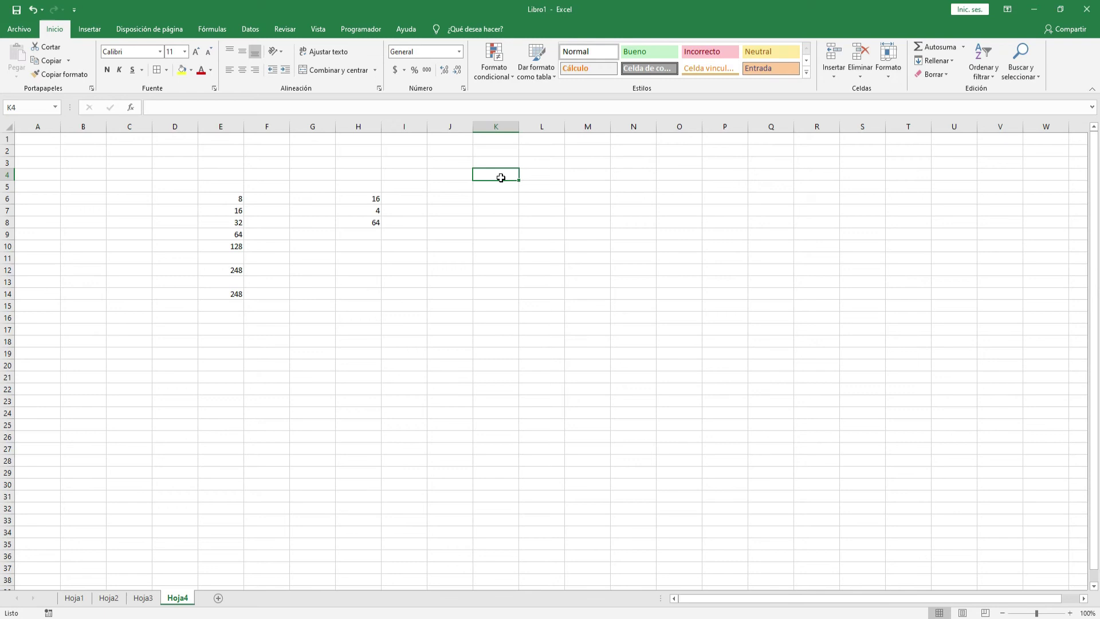
{"action": "type", "text": "45"}
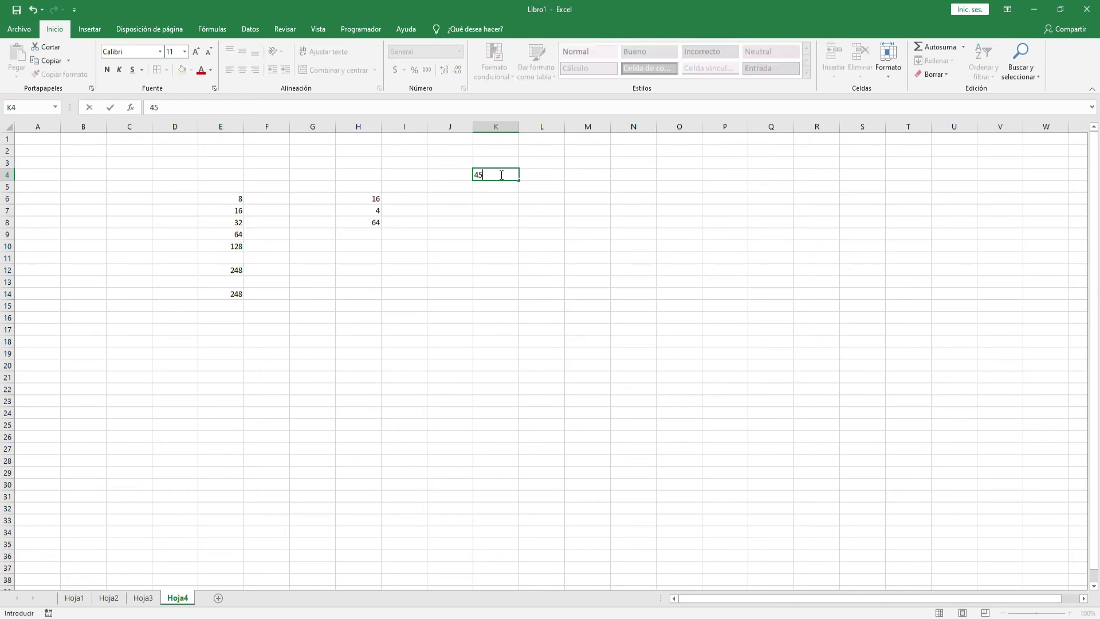
{"action": "key", "text": "Right"}
{"action": "key", "text": "Right"}
{"action": "key", "text": "Right"}
{"action": "key", "text": "Right"}
{"action": "key", "text": "Right"}
{"action": "type", "text": "90"}
{"action": "key", "text": "Down"}
{"action": "key", "text": "Down"}
{"action": "key", "text": "Down"}
{"action": "key", "text": "Down"}
{"action": "key", "text": "Left"}
{"action": "key", "text": "Left"}
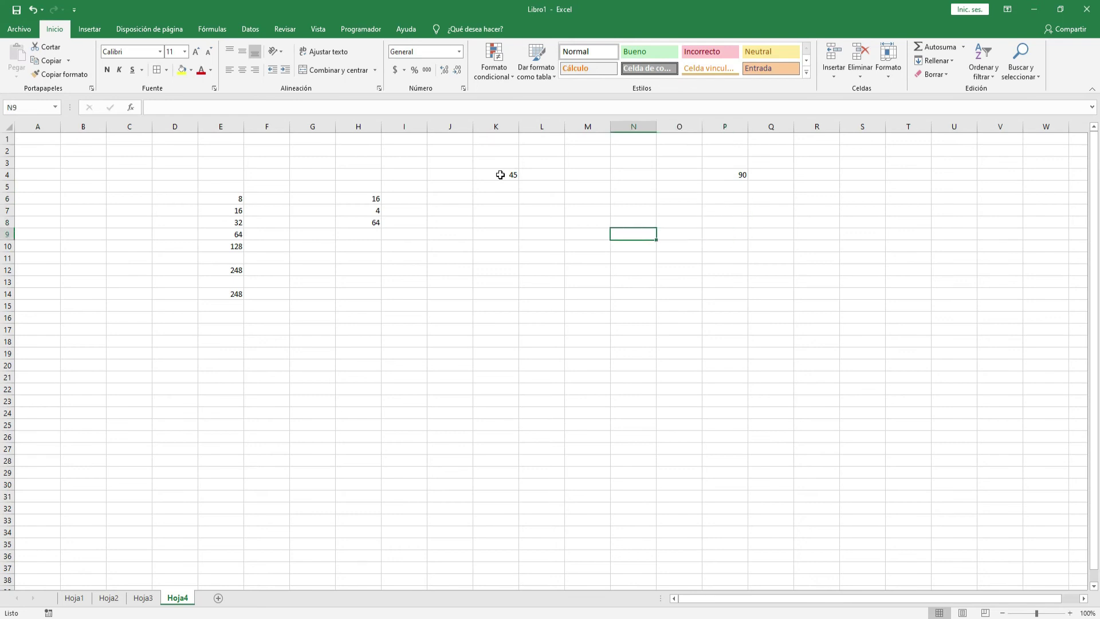
{"action": "type", "text": "50"}
{"action": "key", "text": "Down"}
- Add the three scattered numbers in cell N12 with the formula =SUMA(K4;N9;P4)
{"action": "key", "text": "Down"}
{"action": "key", "text": "Down"}
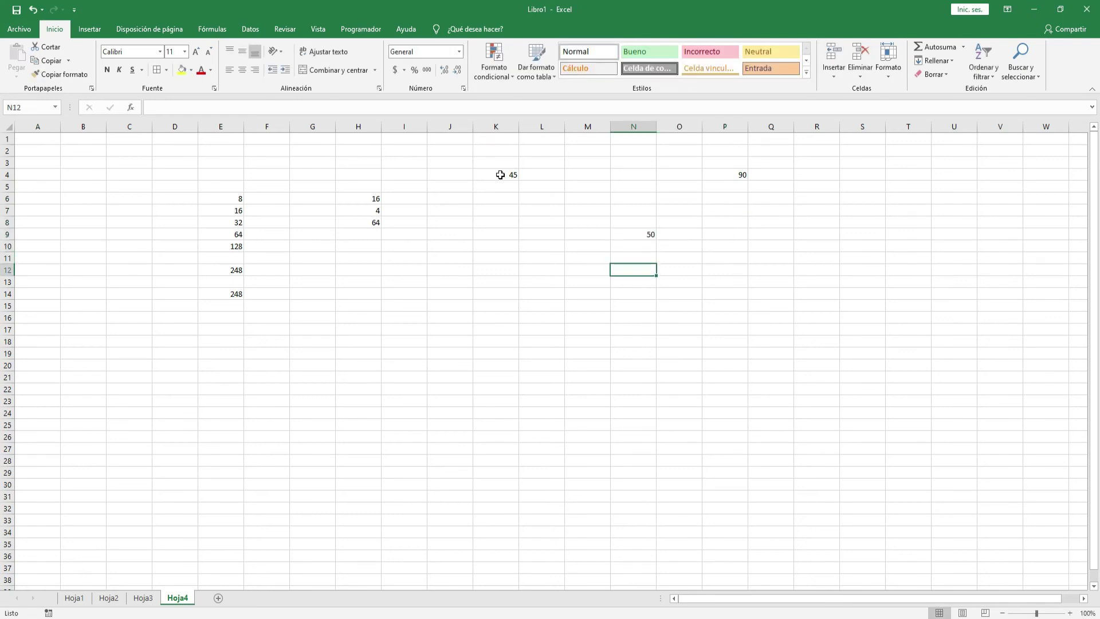
{"action": "type", "text": "="}
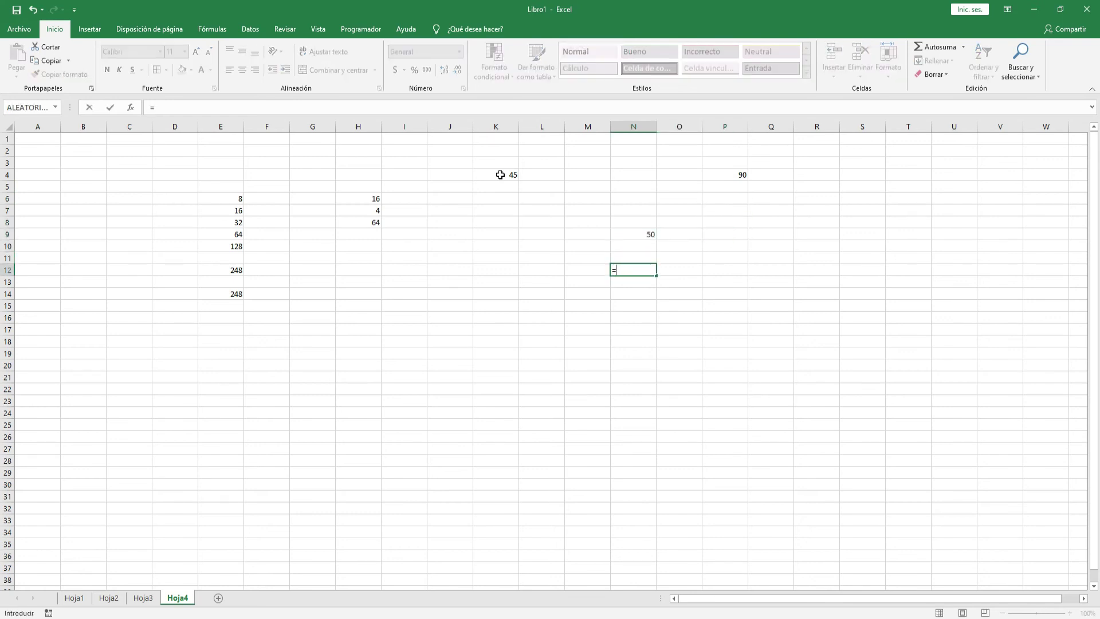
{"action": "type", "text": "SUMA"}
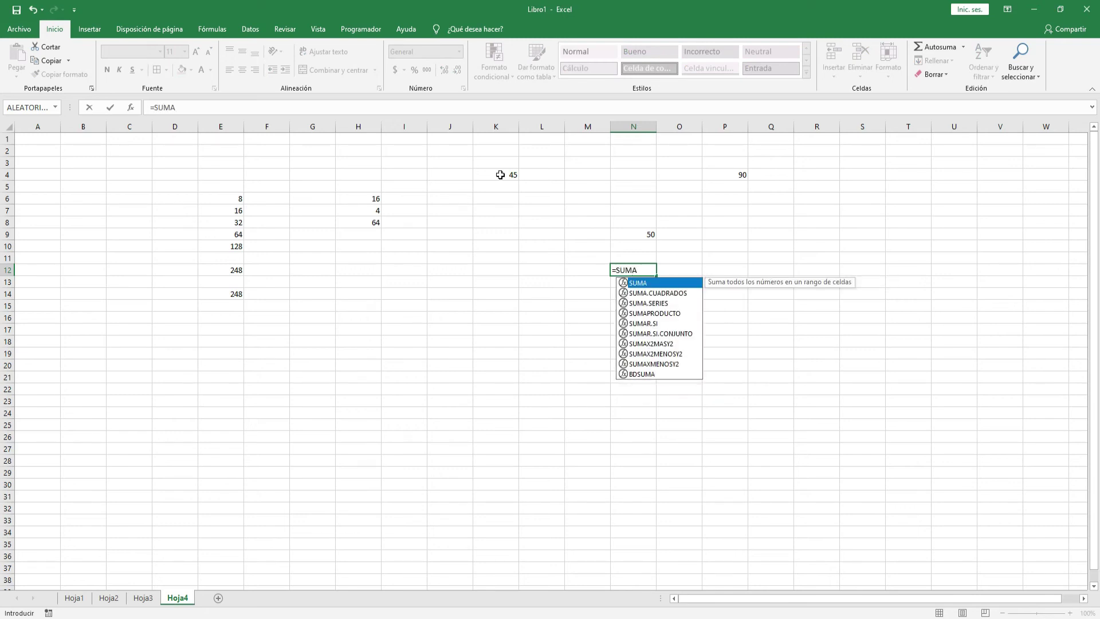
{"action": "type", "text": "("}
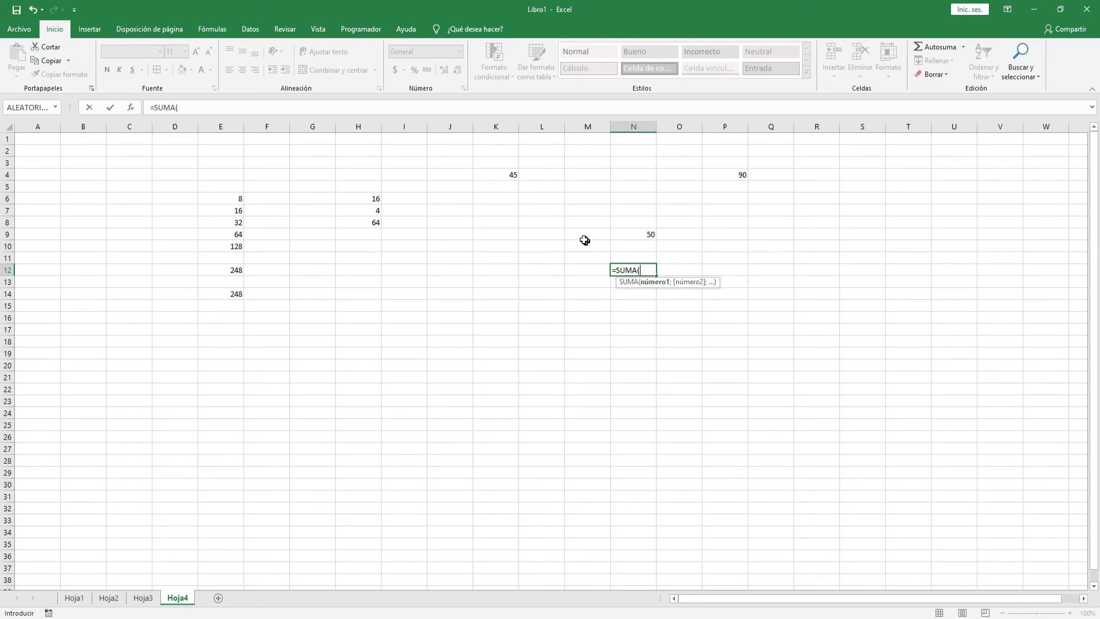
{"action": "left_click", "coordinate": [508, 175]}
{"action": "left_click", "coordinate": [641, 234], "text": "ctrl"}
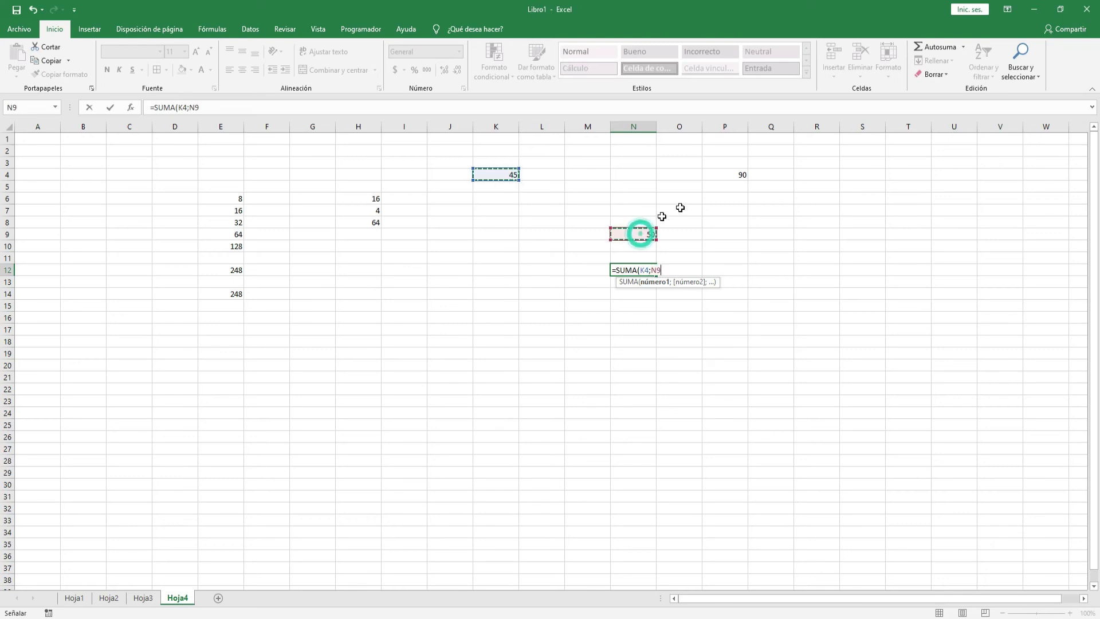
{"action": "left_click", "coordinate": [738, 175], "text": "ctrl"}
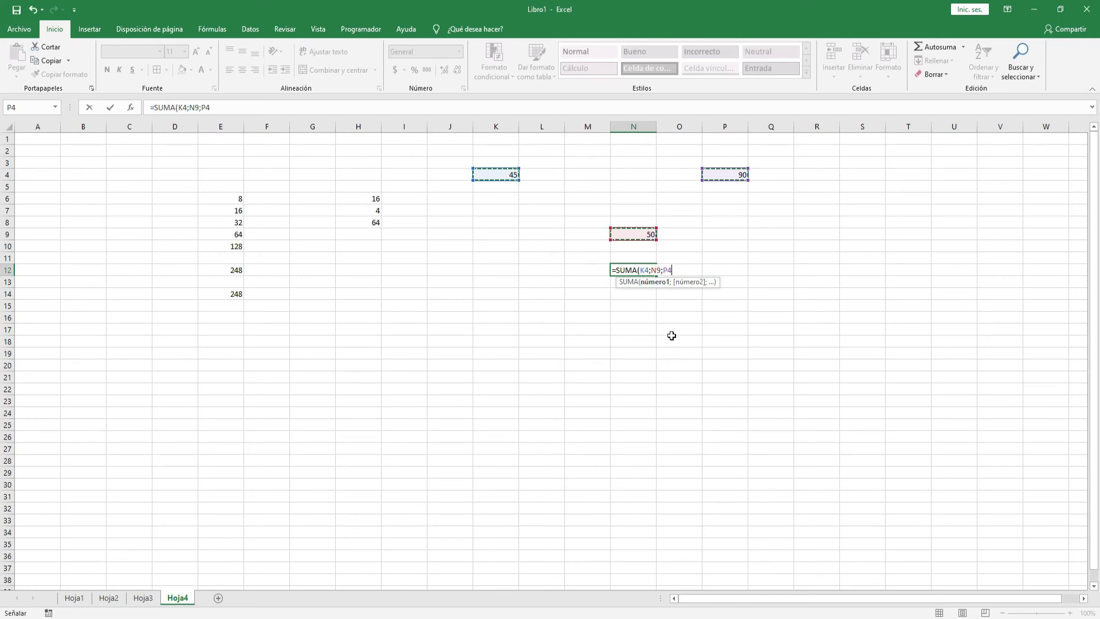
{"action": "type", "text": ")"}
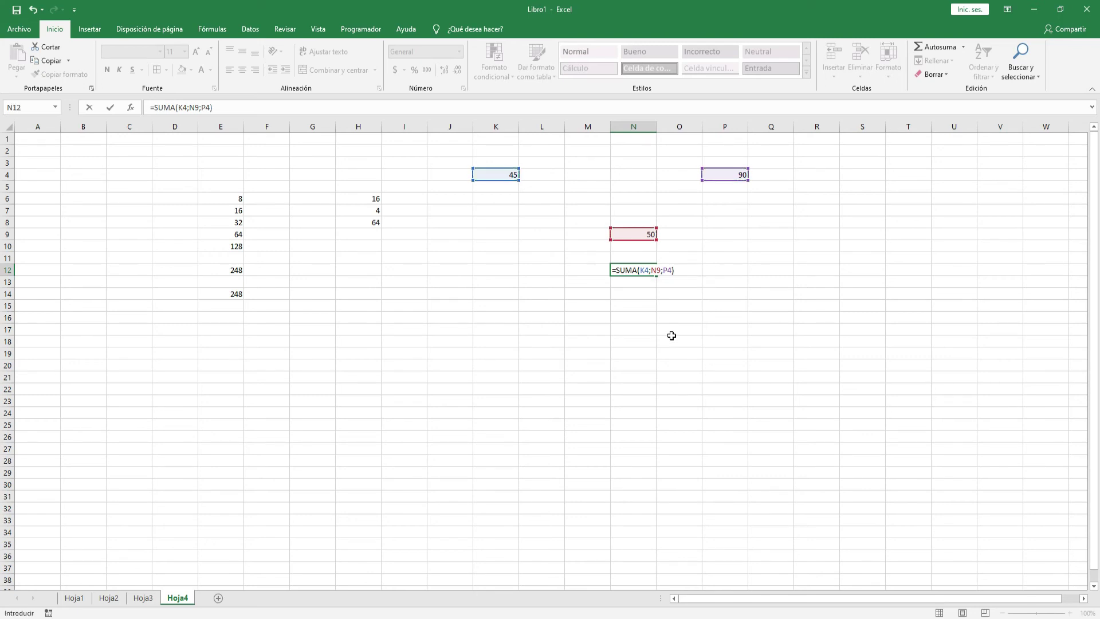
{"action": "key", "text": "Return"}
{"action": "key", "text": "Return"}
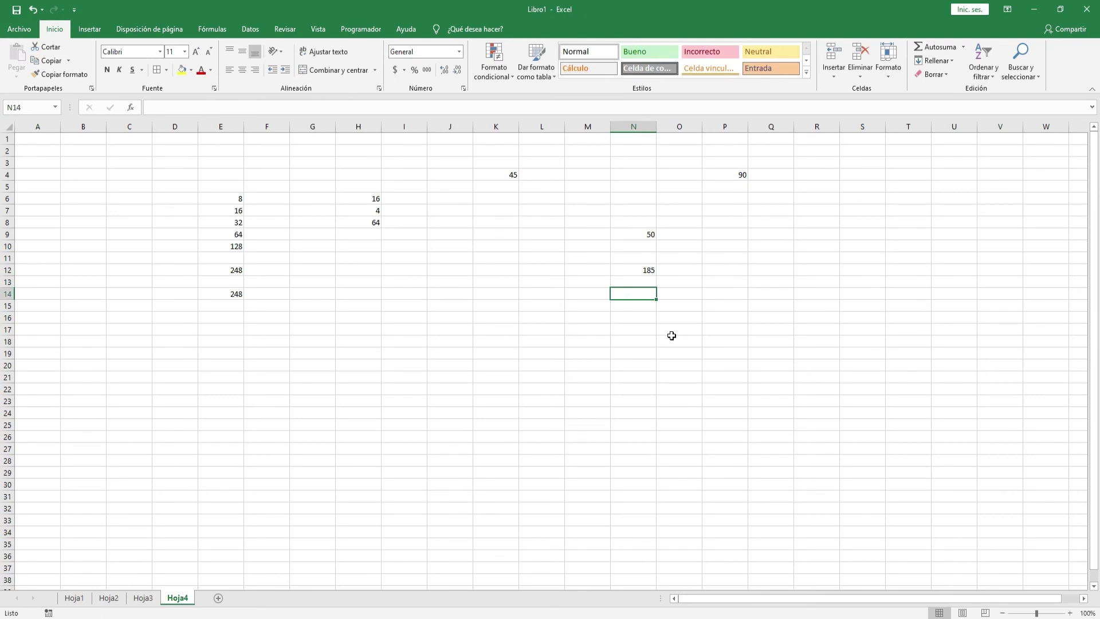
- Compare the SUMA formula for scattered cells in N12 with the range-based SUMA formula in E14, leaving both as they are
{"action": "left_click", "coordinate": [634, 270]}
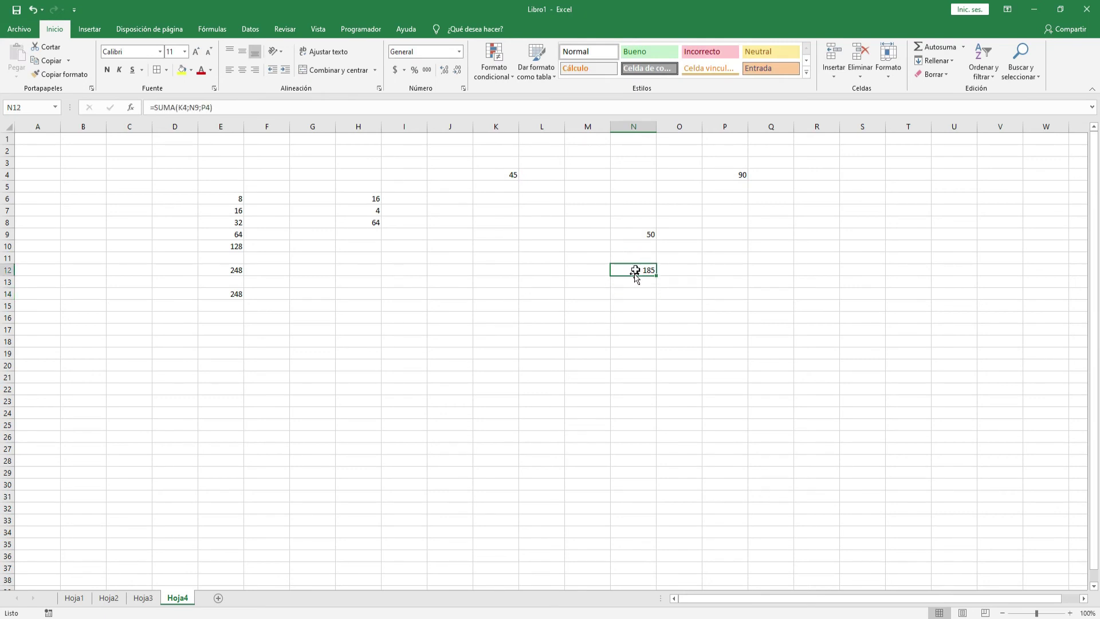
{"action": "double_click", "coordinate": [636, 270]}
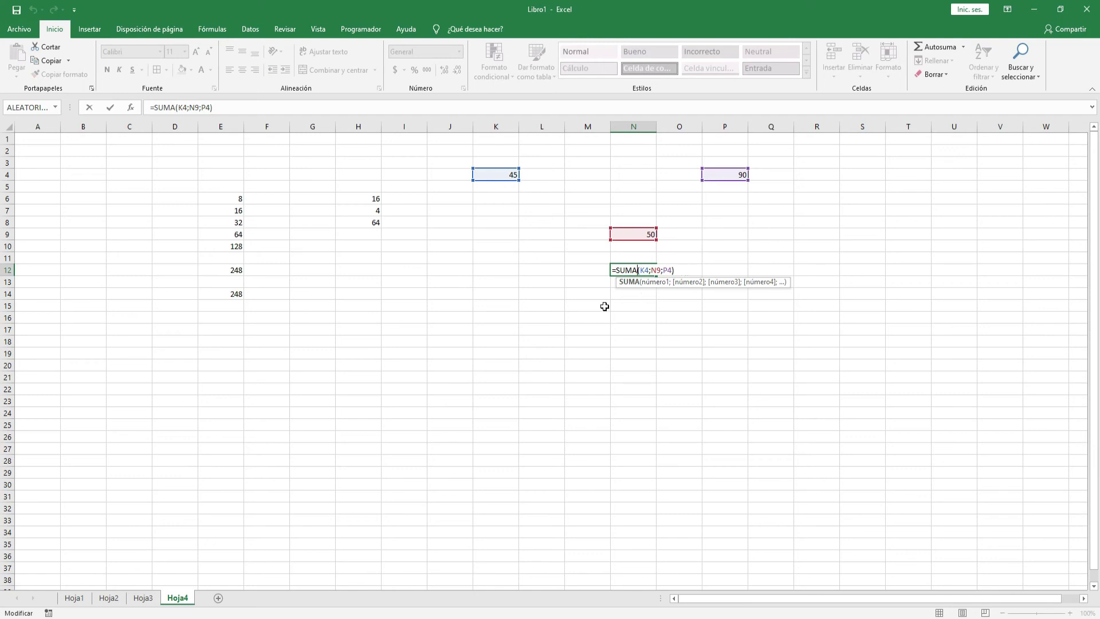
{"action": "key", "text": "Escape"}
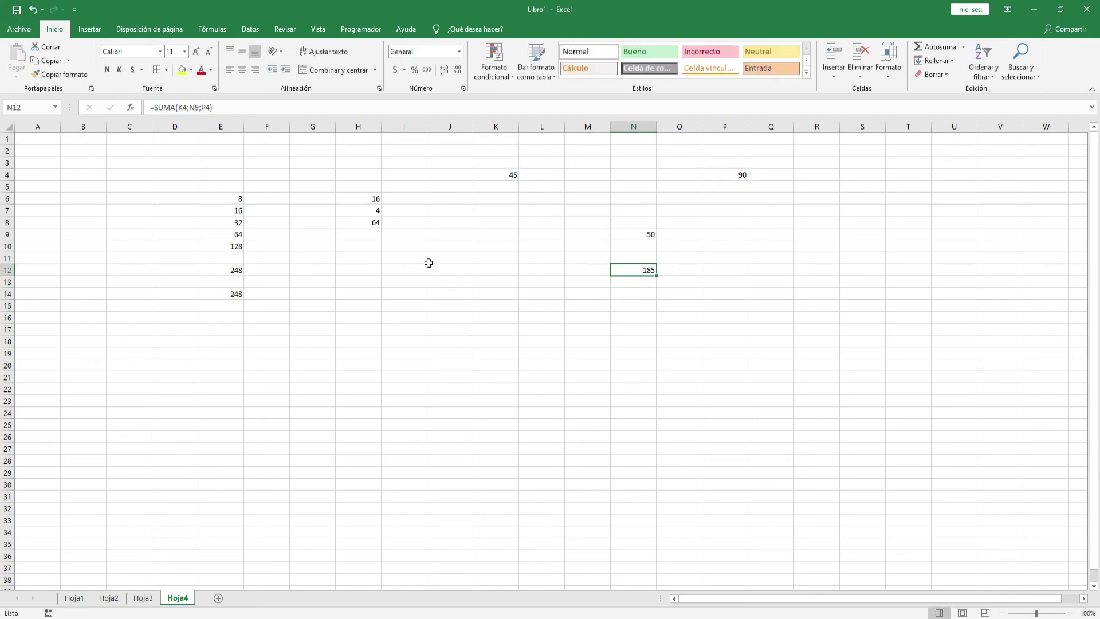
{"action": "double_click", "coordinate": [509, 175]}
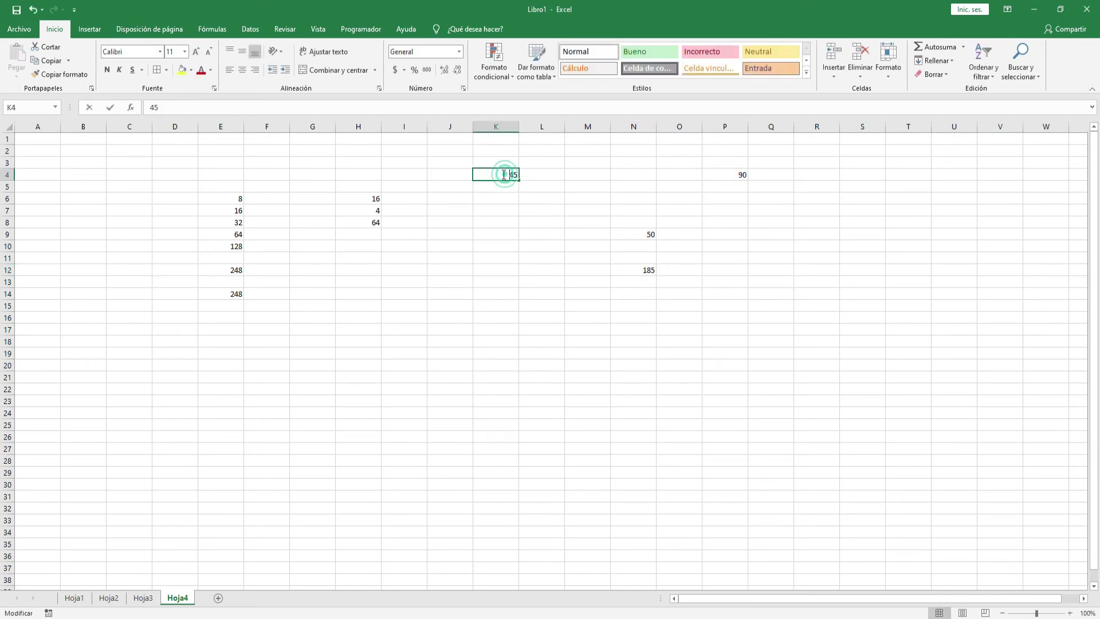
{"action": "double_click", "coordinate": [229, 293]}
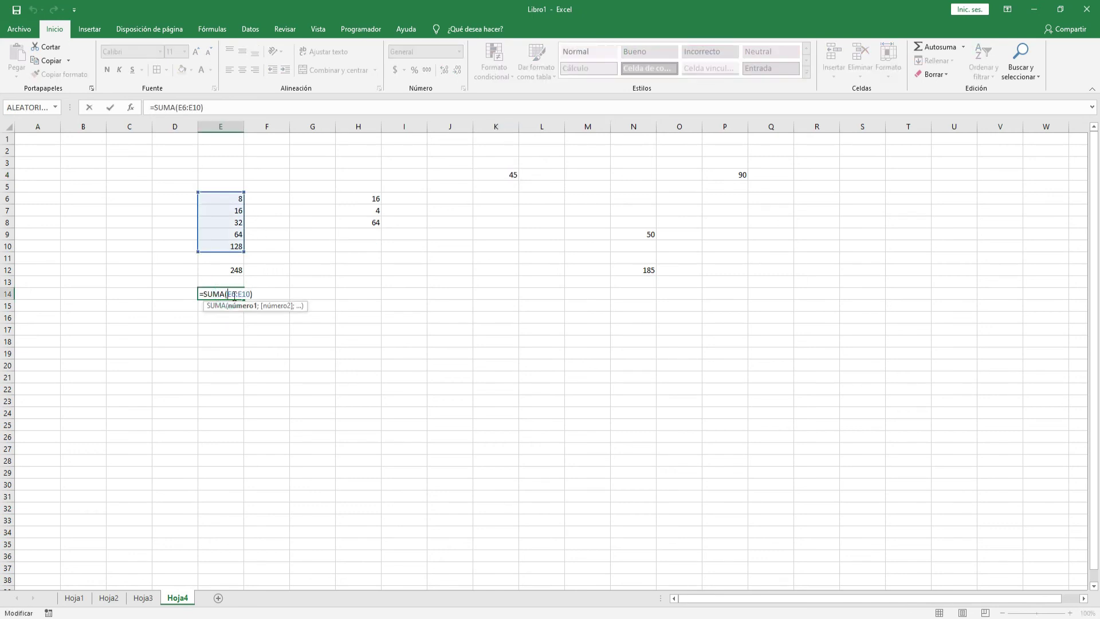
{"action": "key", "text": "Escape"}
{"action": "double_click", "coordinate": [647, 272]}
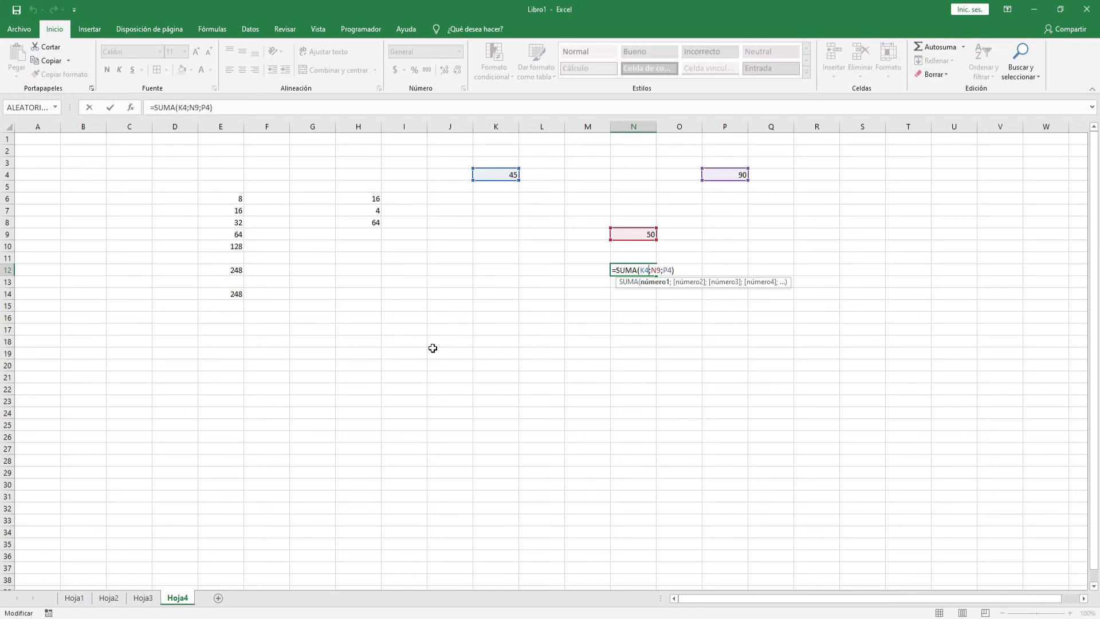
{"action": "key", "text": "Escape"}
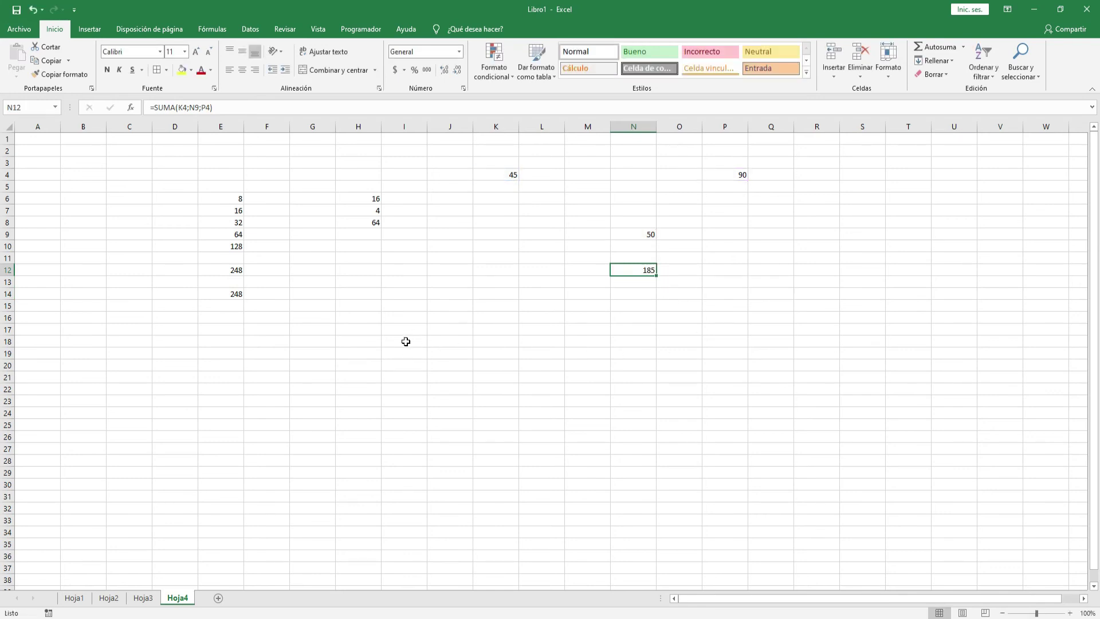
- Enter the heading TALLER in cell I20 and the grade 3,8 in I21
{"action": "left_click", "coordinate": [408, 341]}
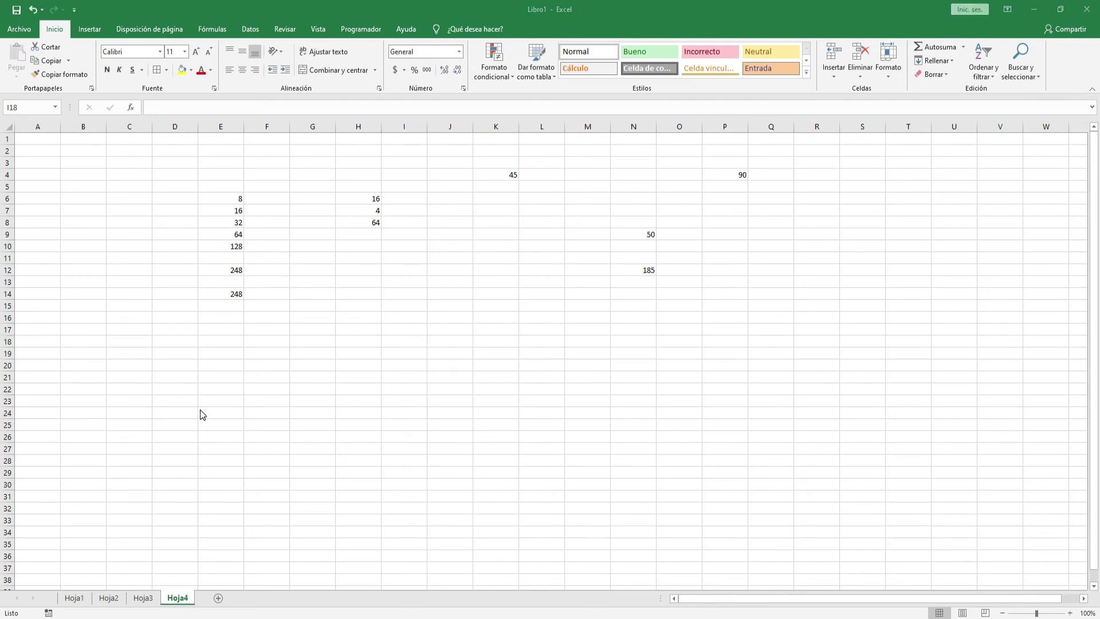
{"action": "left_click", "coordinate": [348, 363]}
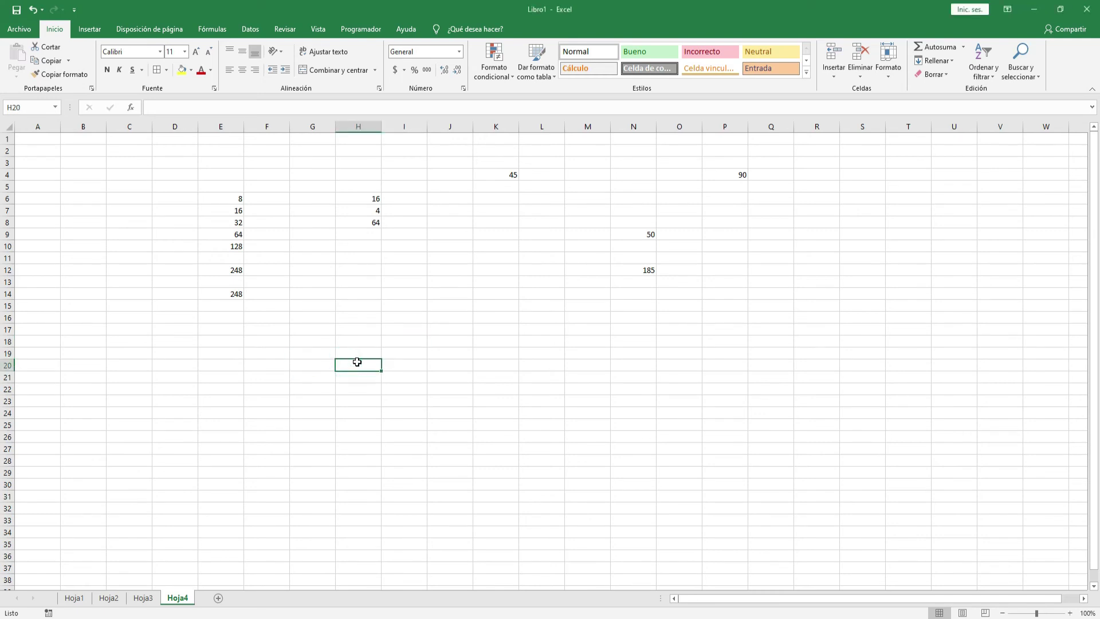
{"action": "left_click", "coordinate": [400, 354]}
{"action": "left_click", "coordinate": [405, 365]}
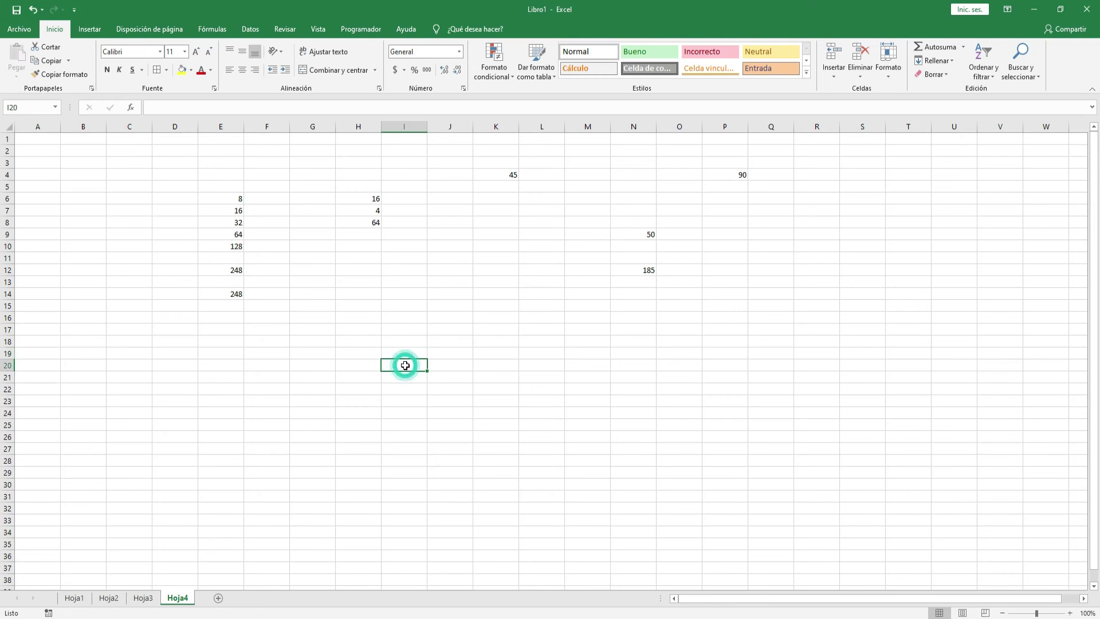
{"action": "type", "text": "TALLER"}
{"action": "key", "text": "Return"}
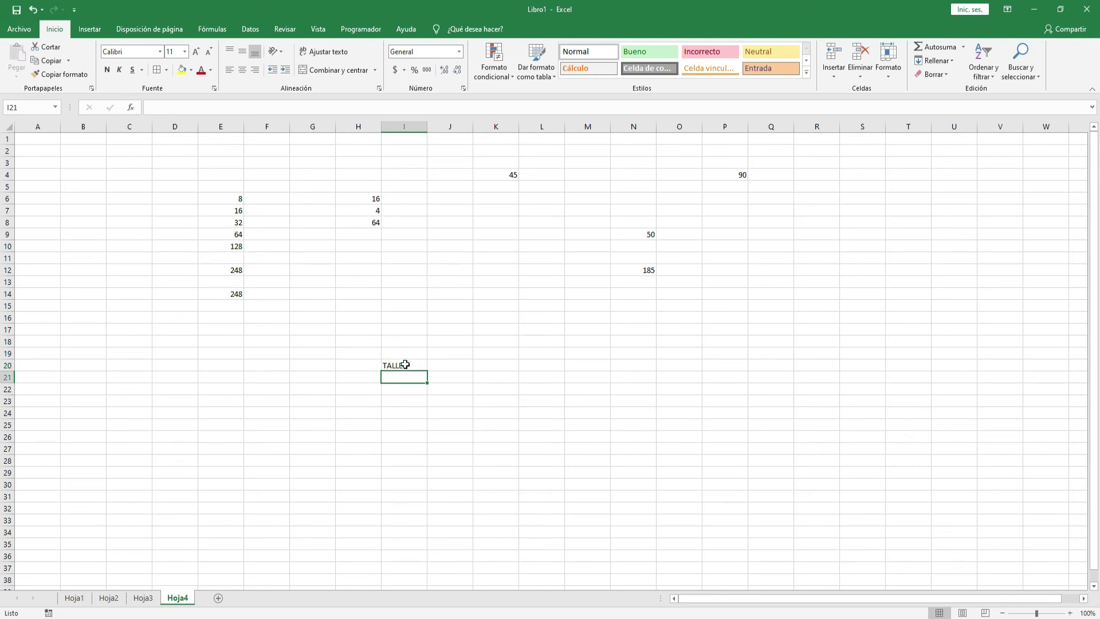
{"action": "type", "text": "3,8"}
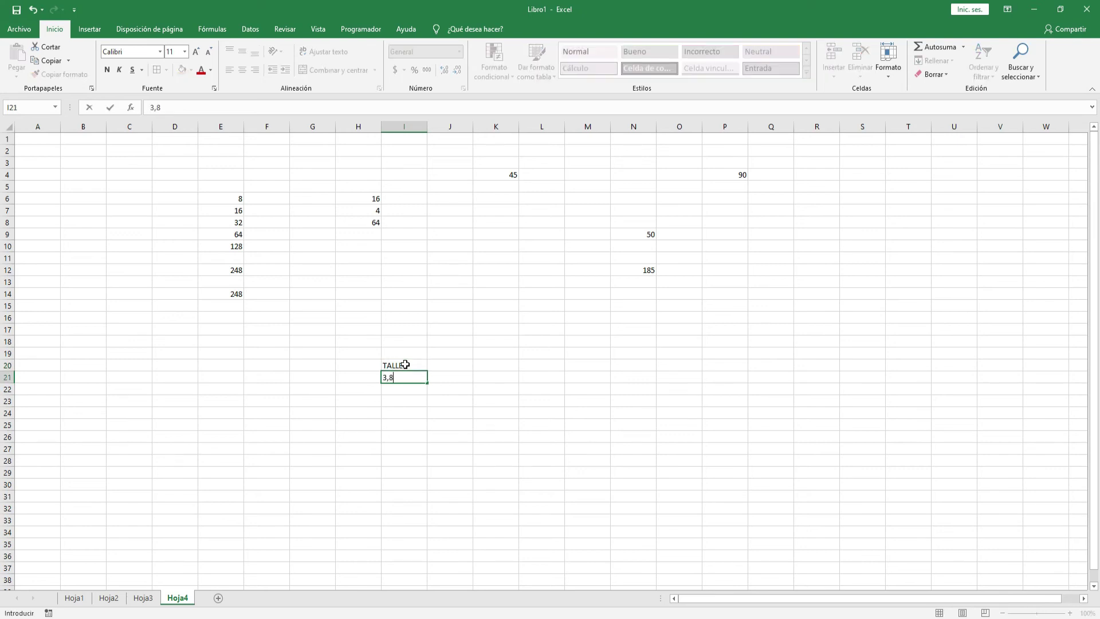
{"action": "key", "text": "Right"}
- Add the headings TALLER 2 in J20 and TALLER 3 in K20, with the grades 5 and 2 beneath them
{"action": "key", "text": "Up"}
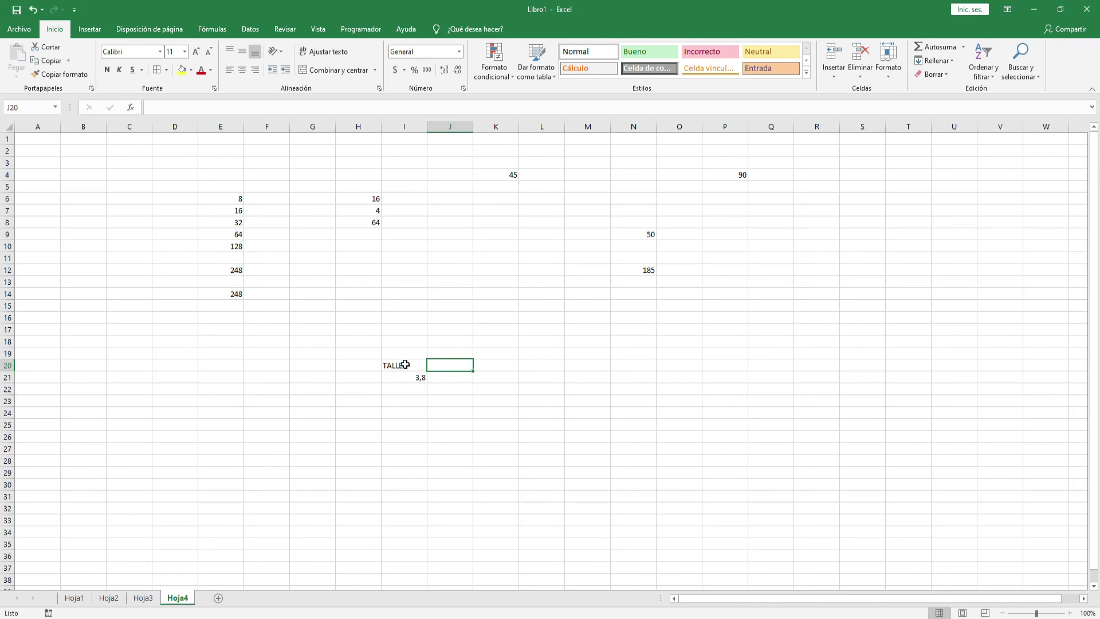
{"action": "type", "text": "TALLER 2"}
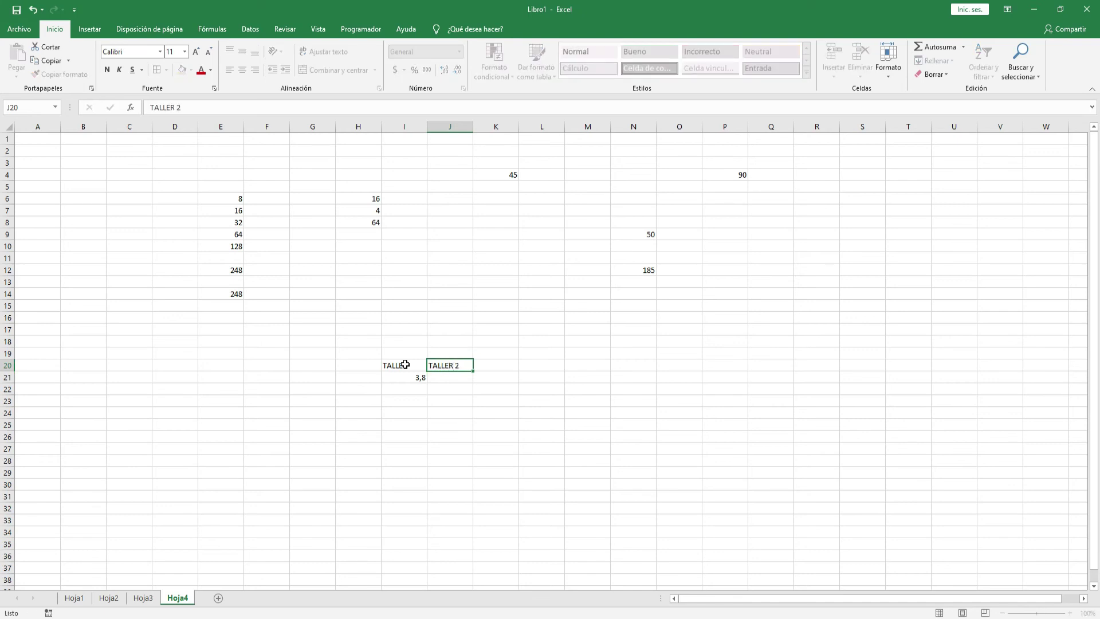
{"action": "key", "text": "Return"}
{"action": "type", "text": "5"}
{"action": "key", "text": "Right"}
{"action": "key", "text": "Up"}
{"action": "type", "text": "TALLER 3"}
{"action": "key", "text": "Return"}
{"action": "type", "text": "2"}
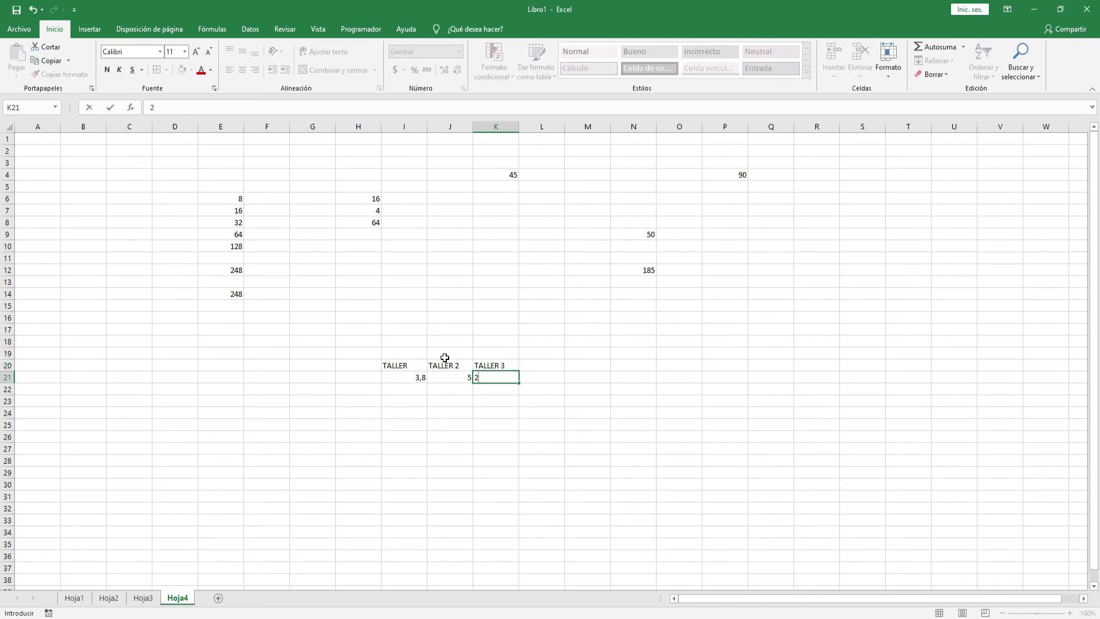
{"action": "key", "text": "Right"}
- Enter the heading NOTA FINAL DE TALLERES in cell L20
{"action": "key", "text": "Up"}
{"action": "type", "text": "NO"}
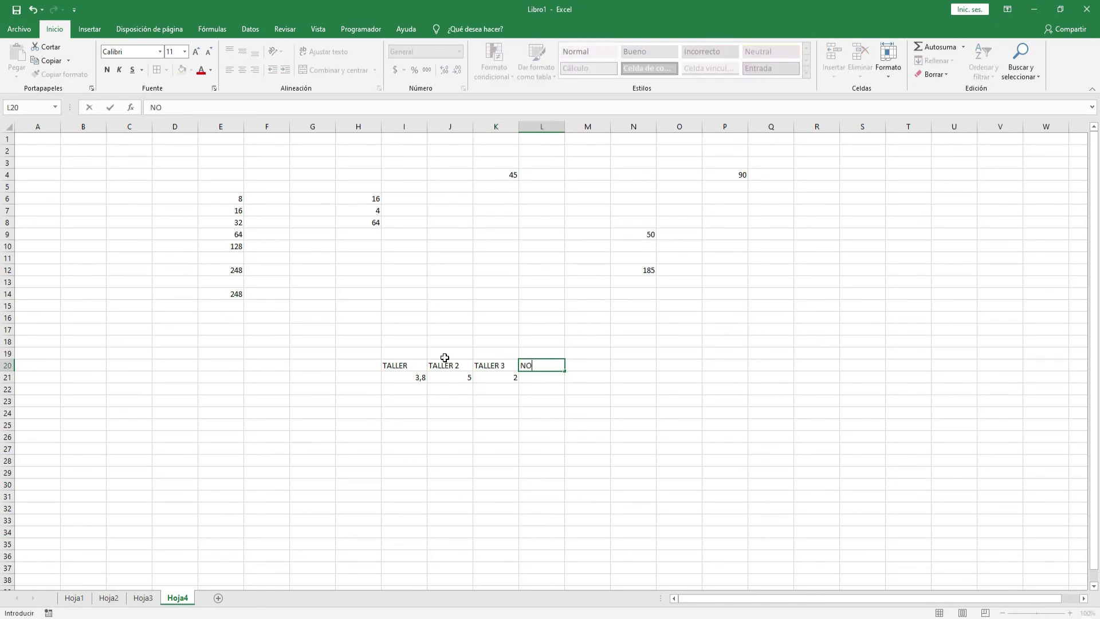
{"action": "type", "text": "TA FINAL DE TALLERES"}
{"action": "key", "text": "Return"}
{"action": "key", "text": "Return"}
- Average the three workshop grades in cell L21 with the formula =PROMEDIO(I21:K21)
{"action": "key", "text": "Up"}
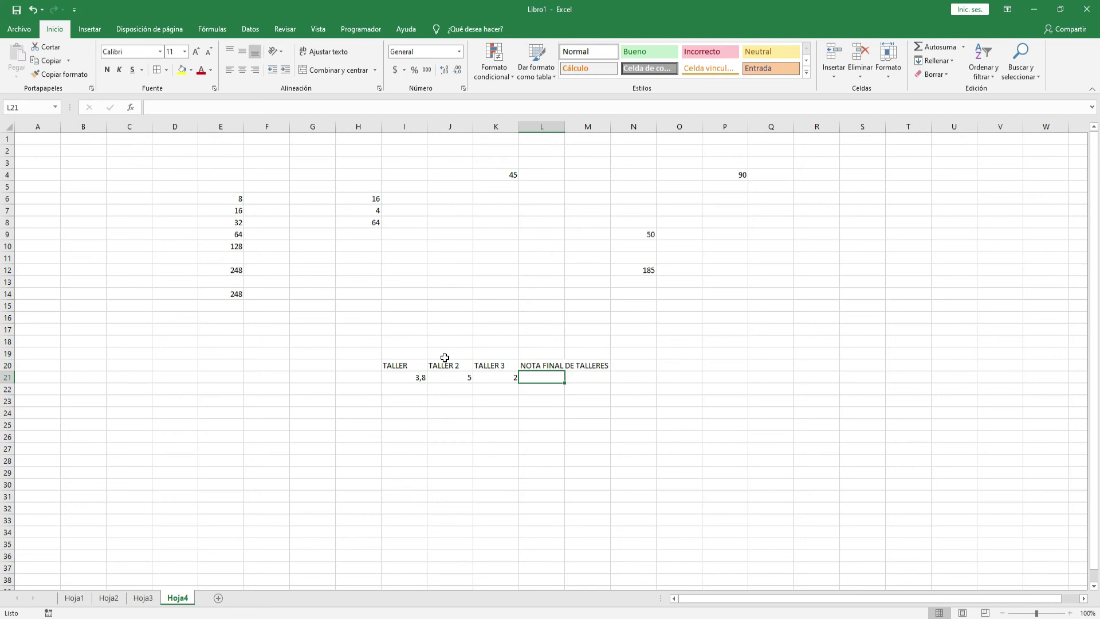
{"action": "type", "text": "="}
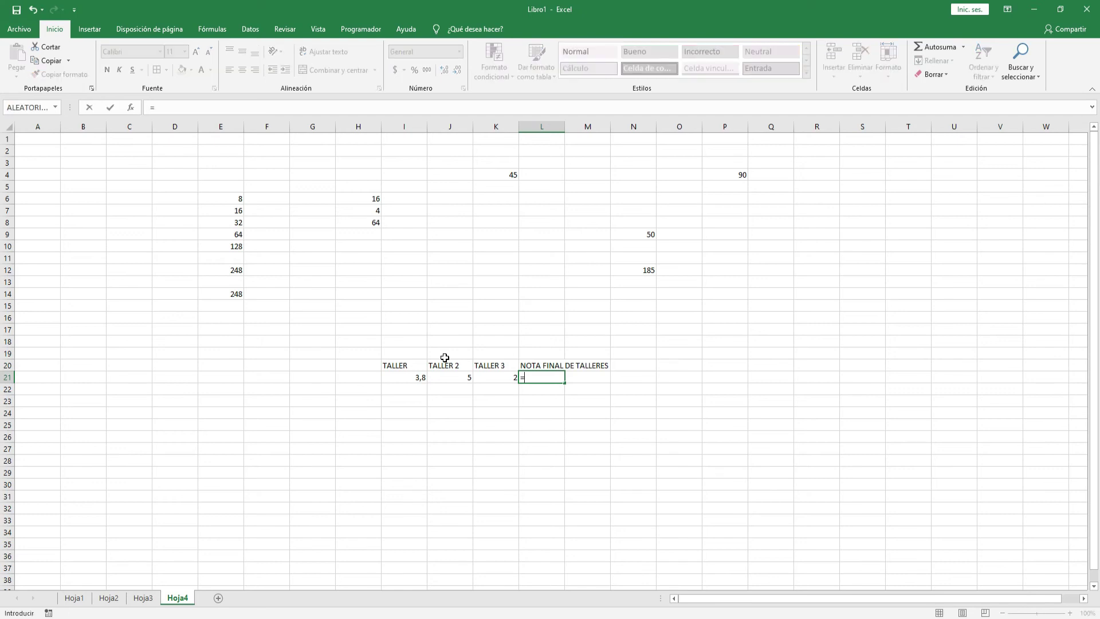
{"action": "type", "text": "PROMEDIO"}
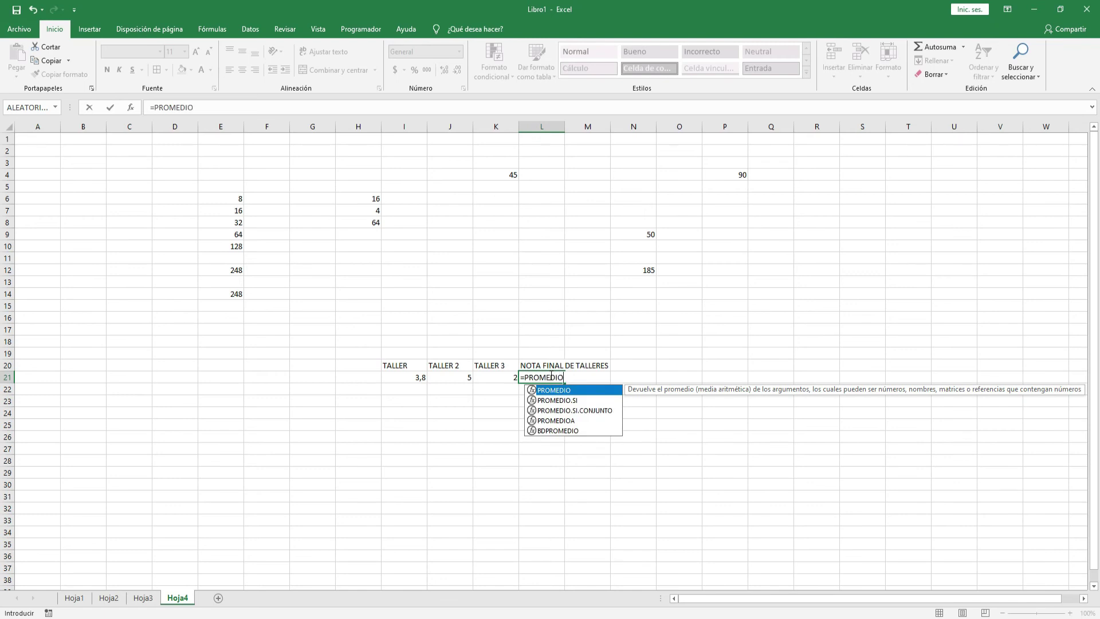
{"action": "type", "text": "("}
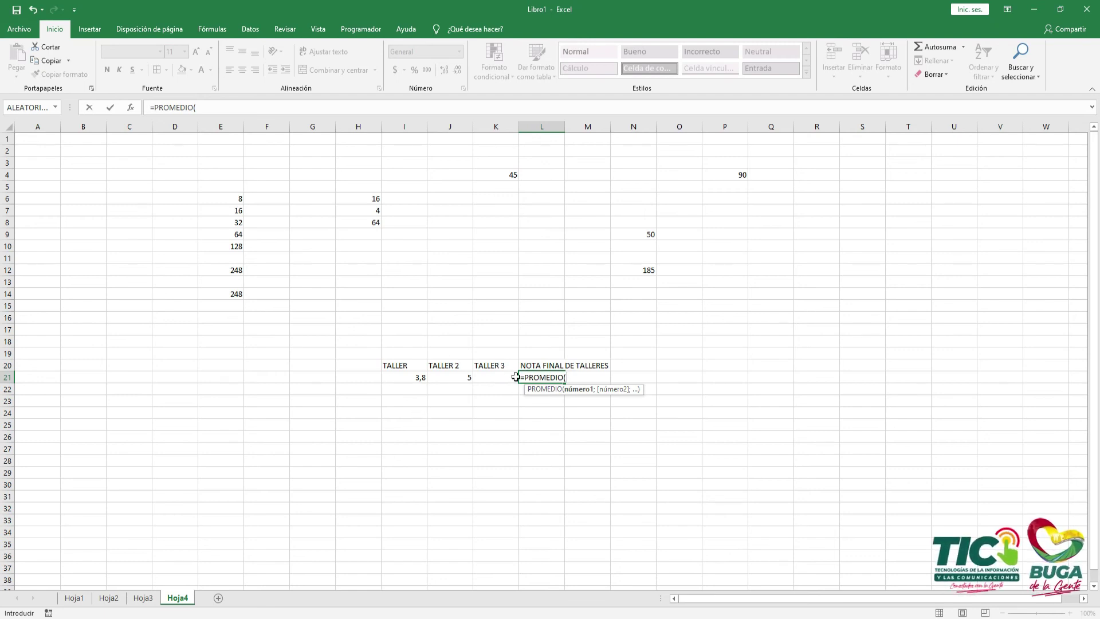
{"action": "left_click_drag", "start_coordinate": [406, 378], "coordinate": [496, 378]}
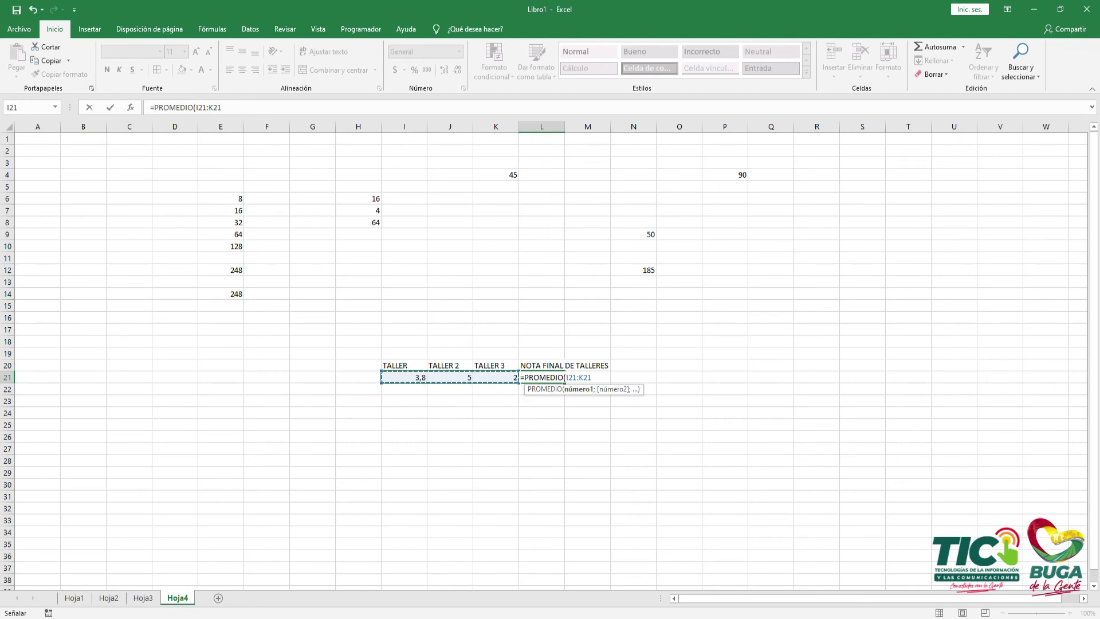
{"action": "type", "text": ")"}
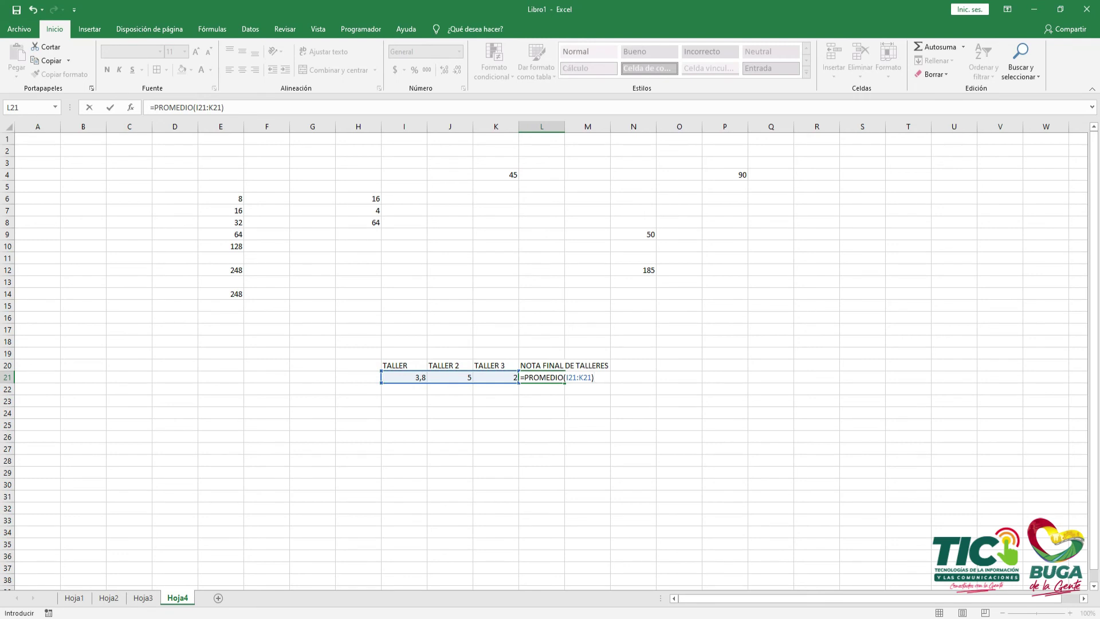
{"action": "key", "text": "Return"}
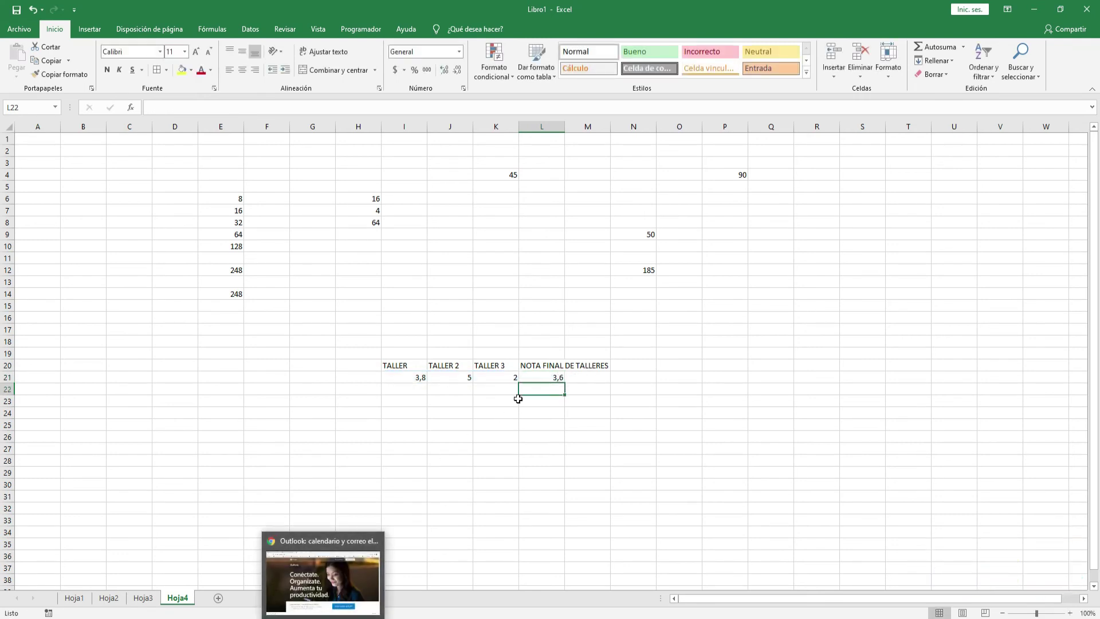
- Review the PROMEDIO formula in L21 and the grades it references in I21:K21, leaving the formula as it is
{"action": "left_click", "coordinate": [539, 377]}
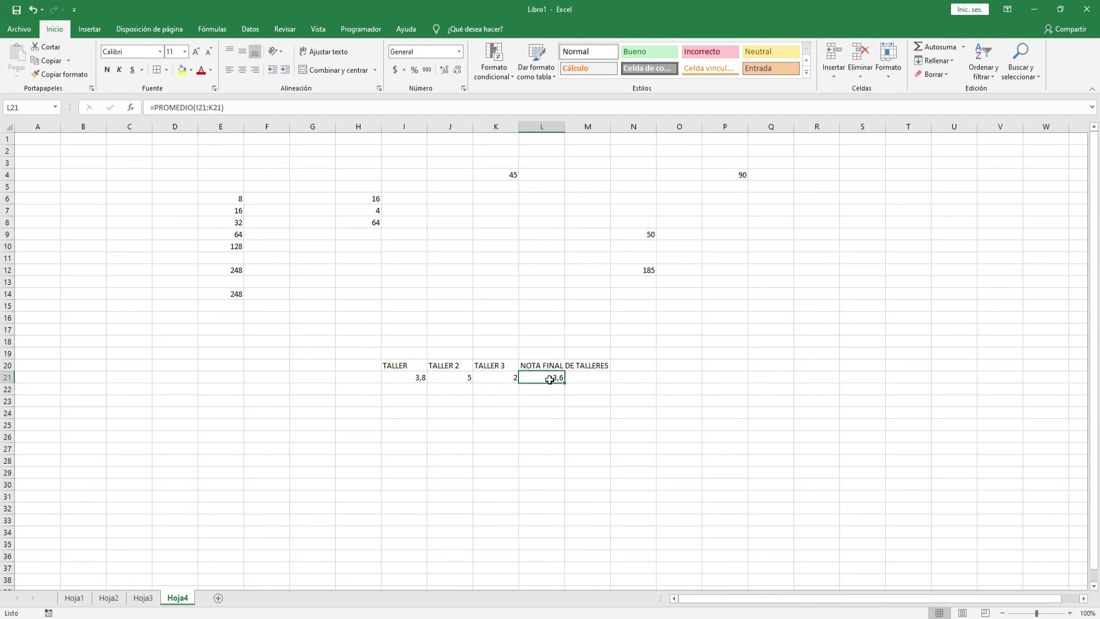
{"action": "left_click_drag", "start_coordinate": [415, 377], "coordinate": [505, 377]}
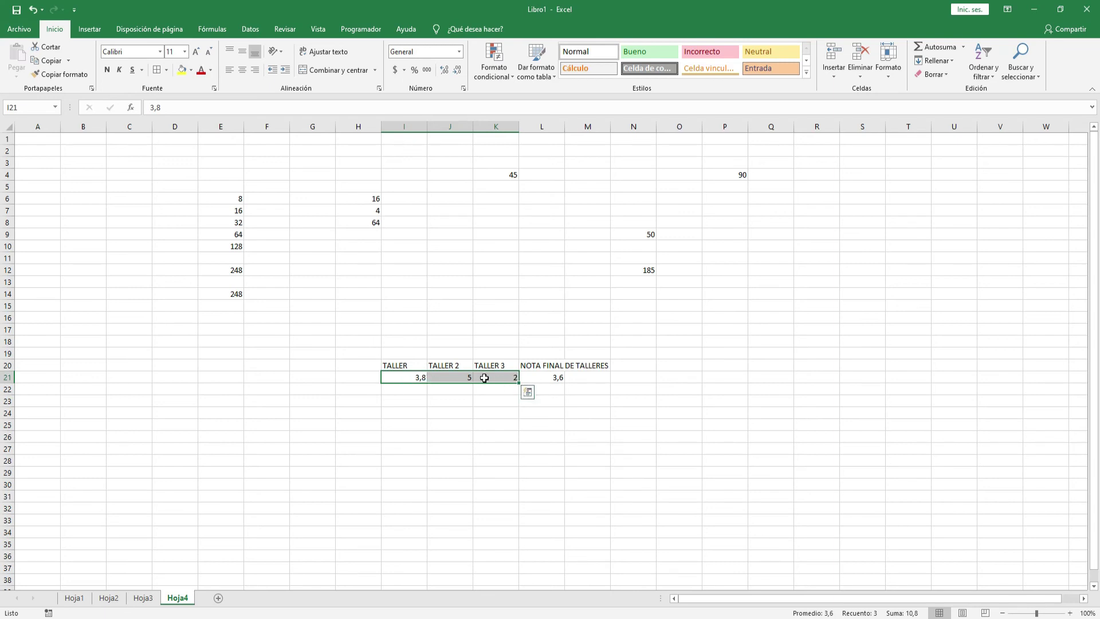
{"action": "double_click", "coordinate": [551, 378]}
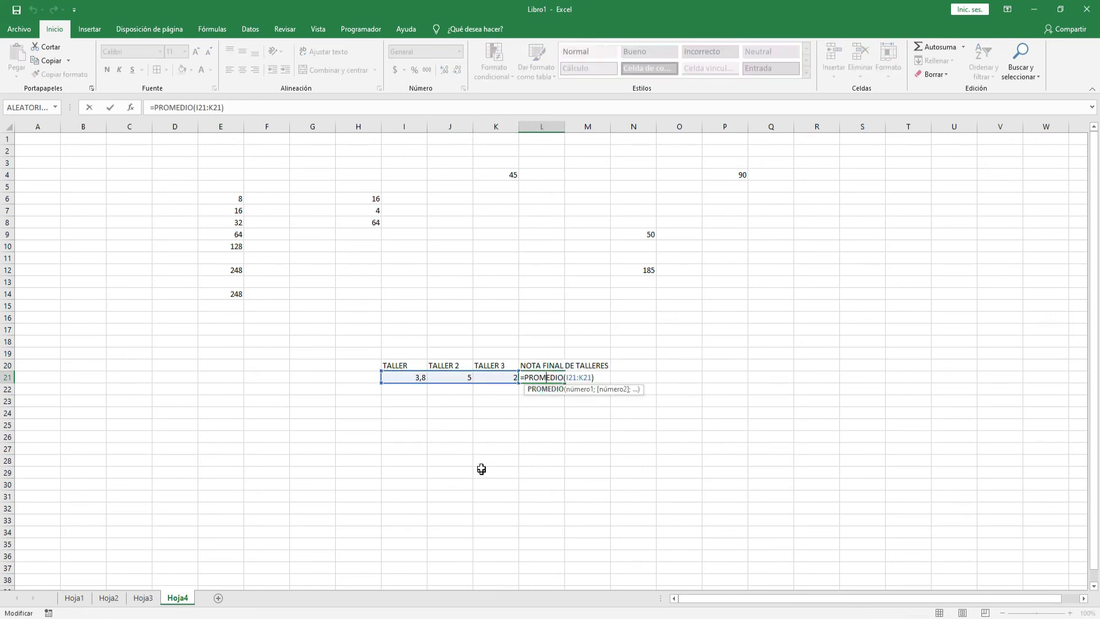
{"action": "key", "text": "Return"}
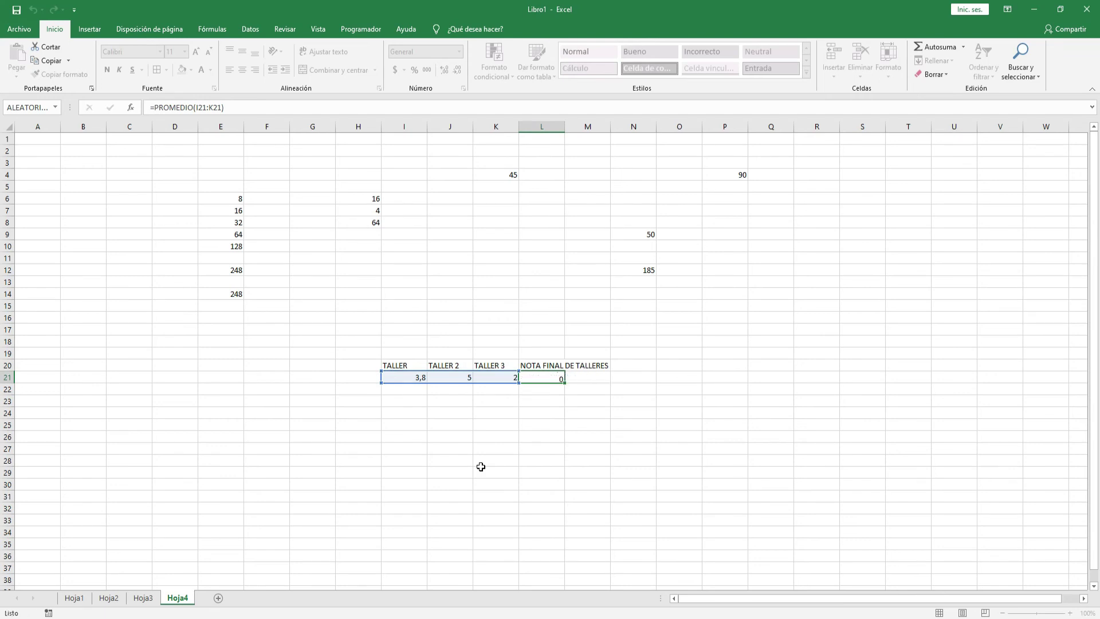
{"action": "left_click", "coordinate": [533, 446]}
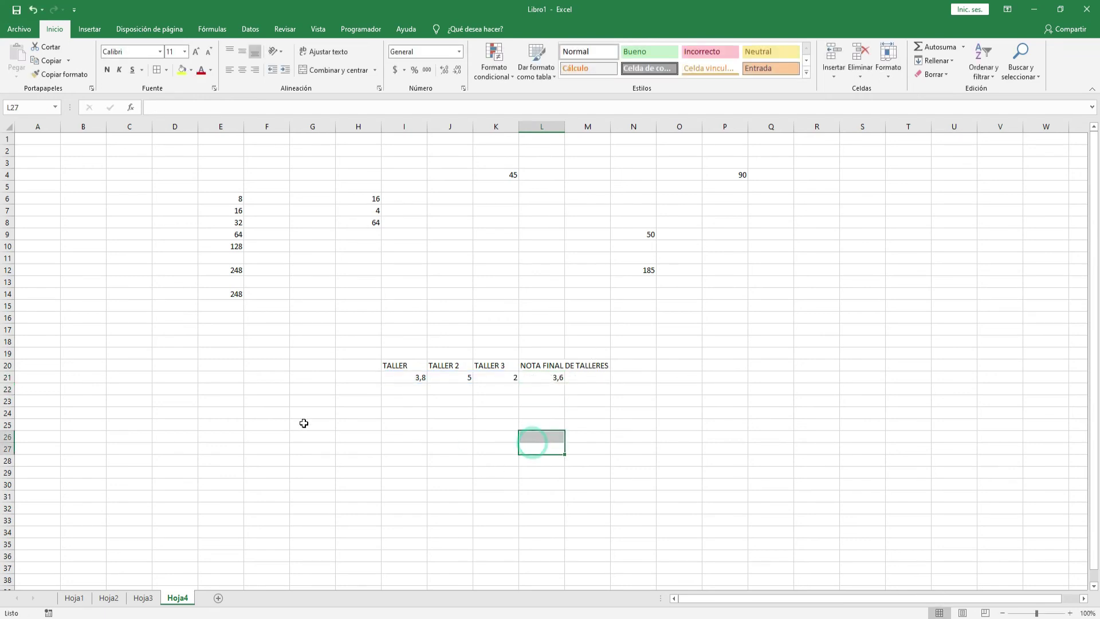
{"action": "left_click", "coordinate": [401, 432]}
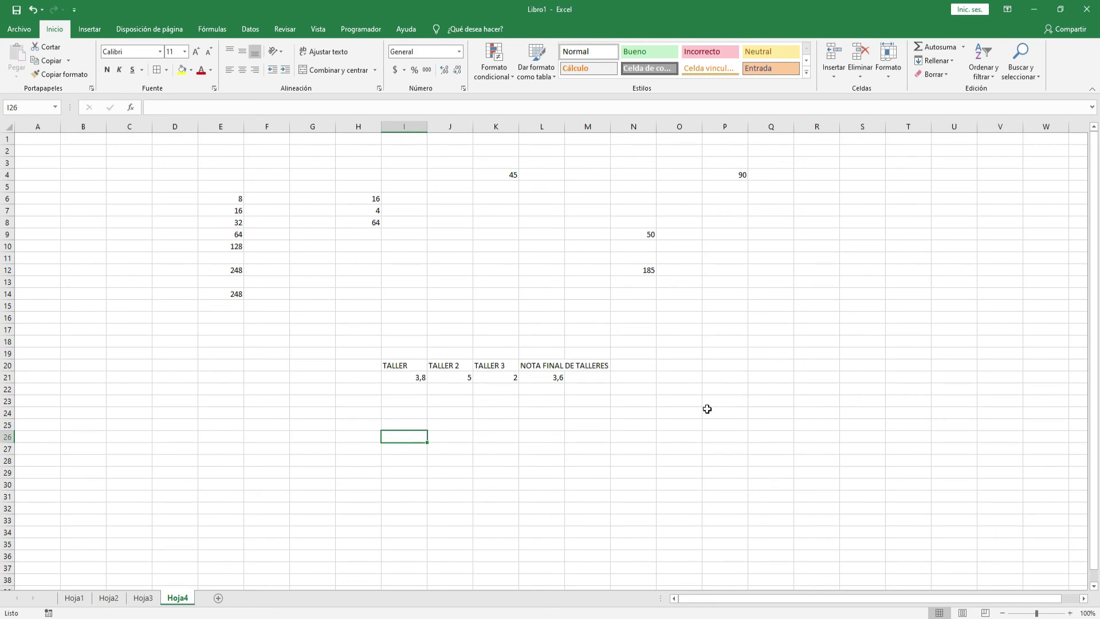
{"action": "left_click", "coordinate": [720, 379]}
{"action": "left_click", "coordinate": [770, 294]}
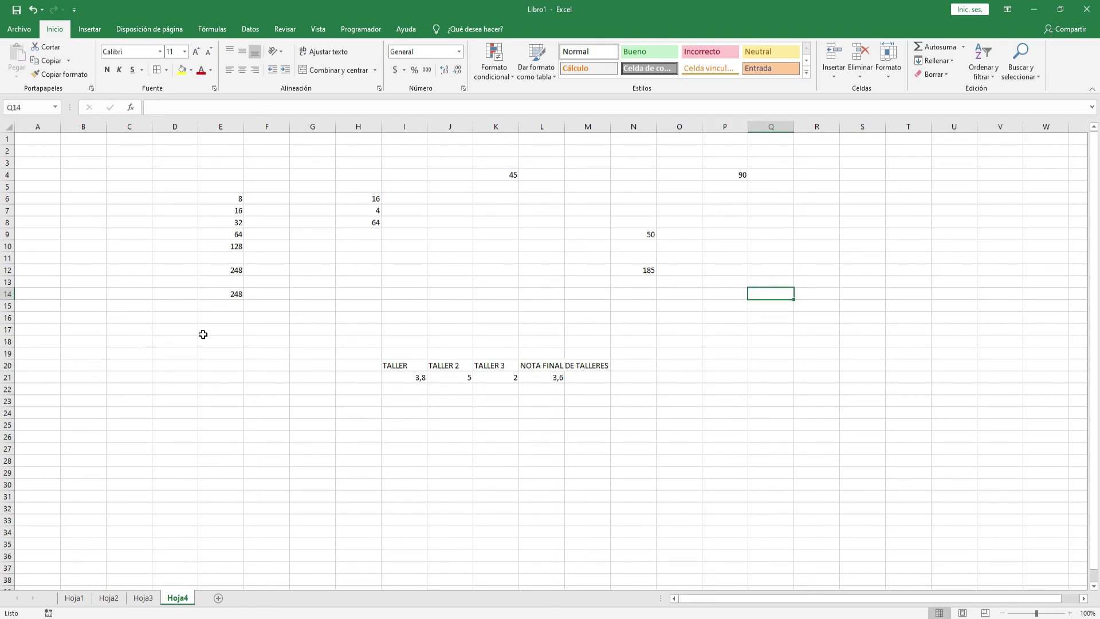
- Label the function results with SUMA in D14, PROMEDIO in M21 and PRODUCTO in H9
{"action": "left_click", "coordinate": [187, 293]}
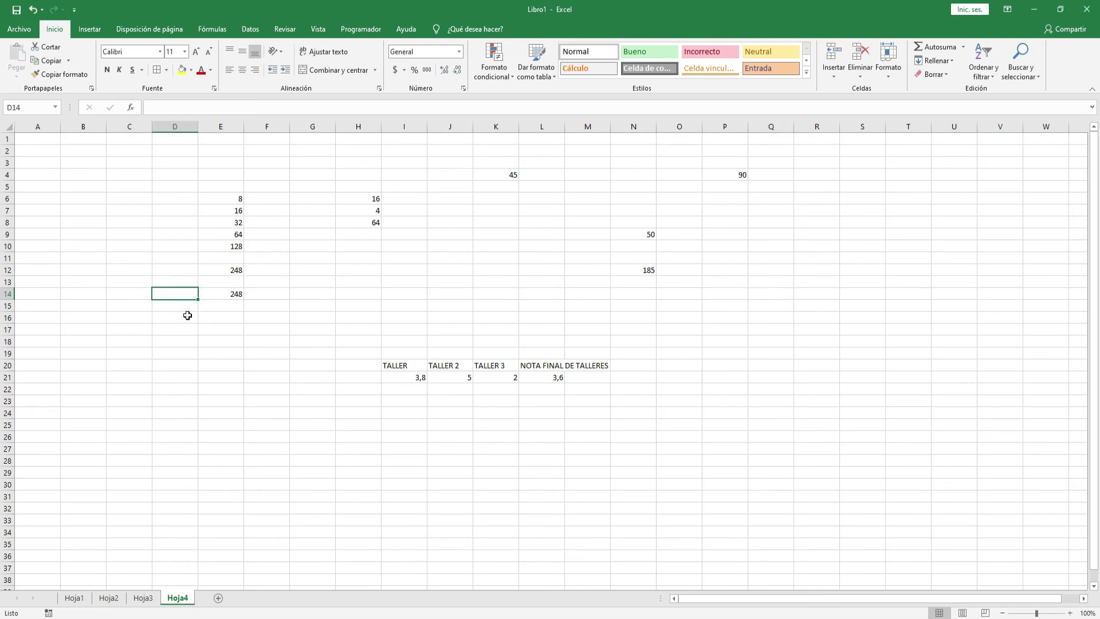
{"action": "type", "text": "SUMA"}
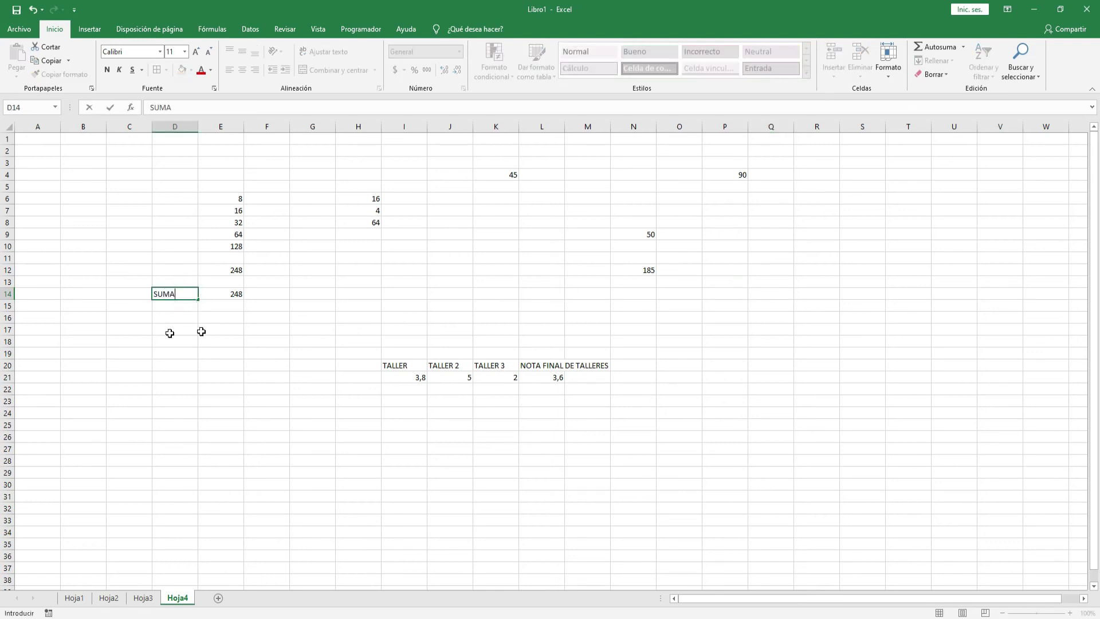
{"action": "left_click", "coordinate": [578, 381]}
{"action": "type", "text": "PROMEDIO"}
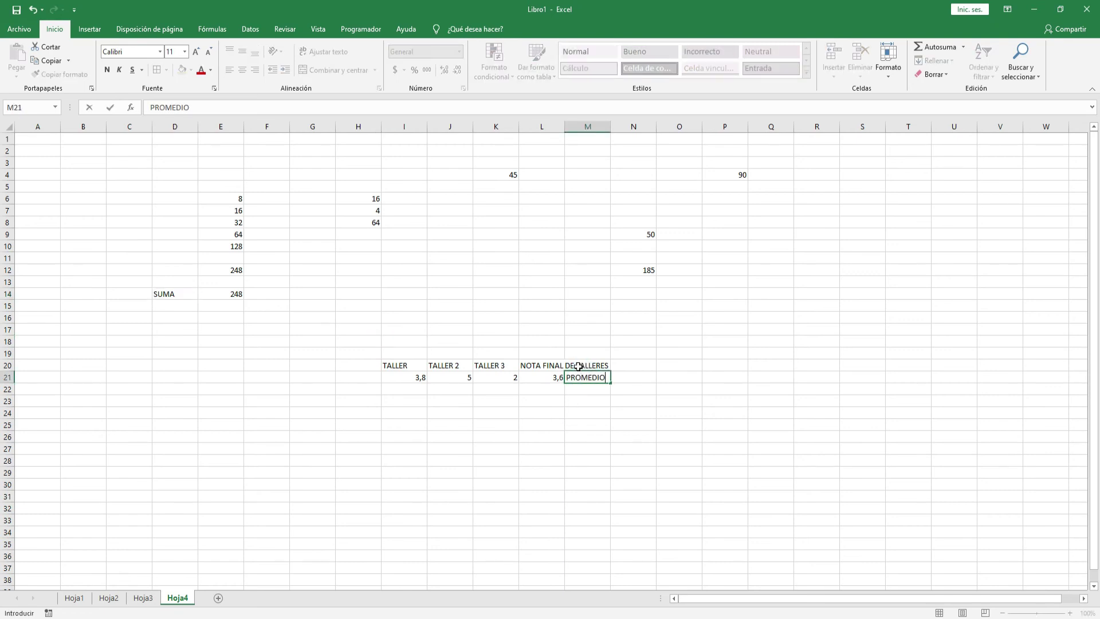
{"action": "left_click", "coordinate": [369, 232]}
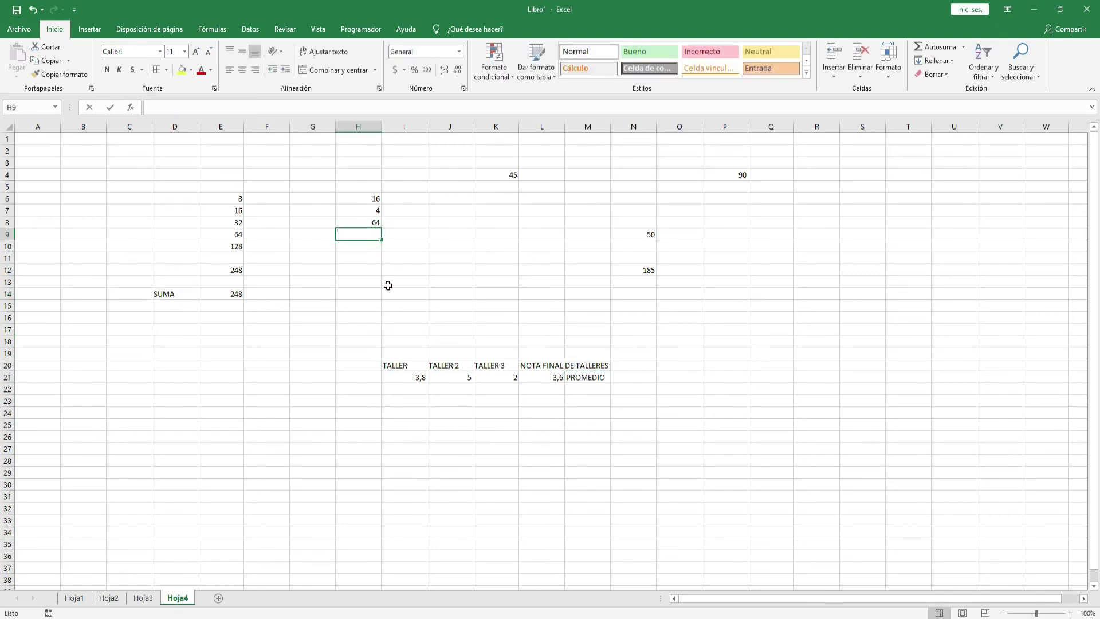
{"action": "type", "text": "PRODUCTO"}
{"action": "key", "text": "Return"}
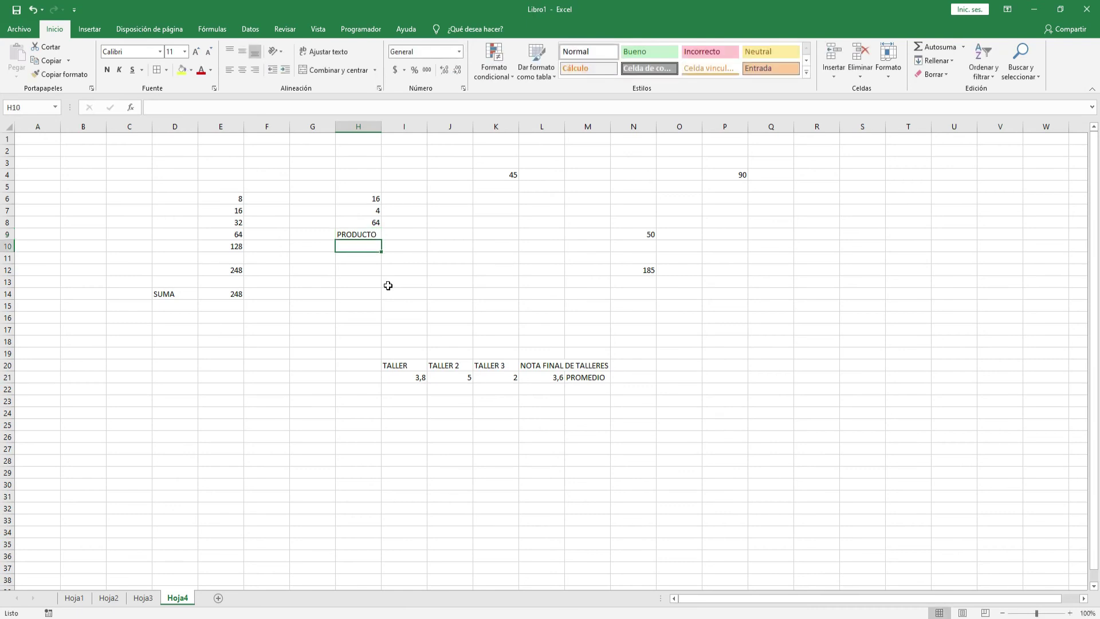
- Enter the label CONTAR in cell D16, two rows below the SUMA label
{"action": "left_click", "coordinate": [256, 388]}
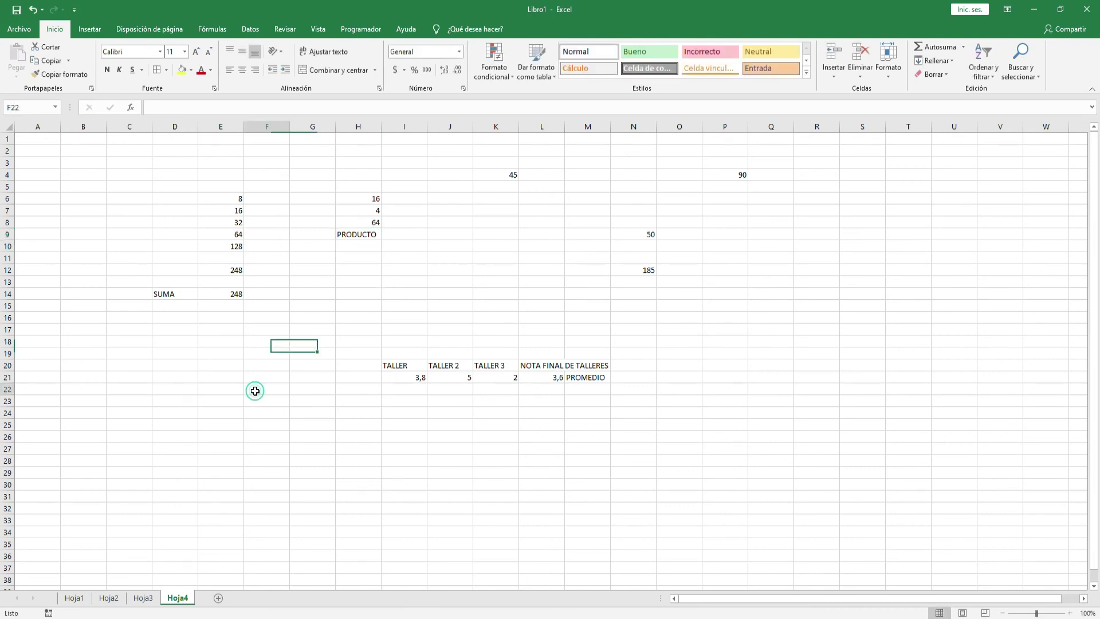
{"action": "left_click", "coordinate": [183, 320]}
{"action": "type", "text": "CONTEO"}
{"action": "key", "text": "BackSpace"}
{"action": "key", "text": "BackSpace"}
{"action": "type", "text": "AR"}
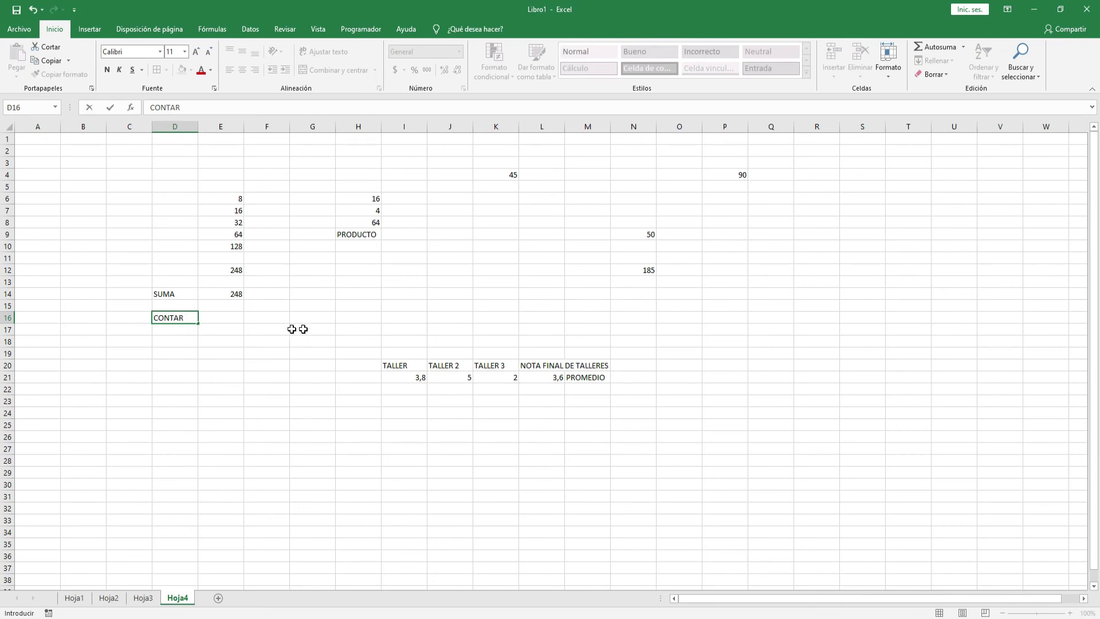
- Count the numeric cells of the column of values in E16 with the formula =CONTAR(E6:E10)
{"action": "left_click", "coordinate": [230, 321]}
{"action": "type", "text": "="}
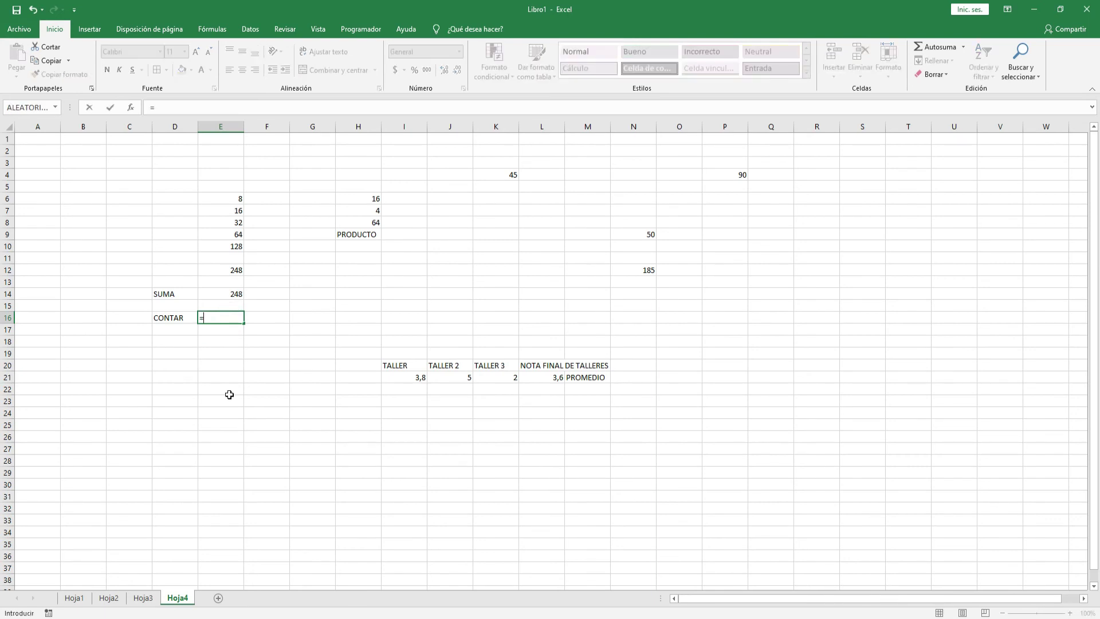
{"action": "type", "text": "CONTAR"}
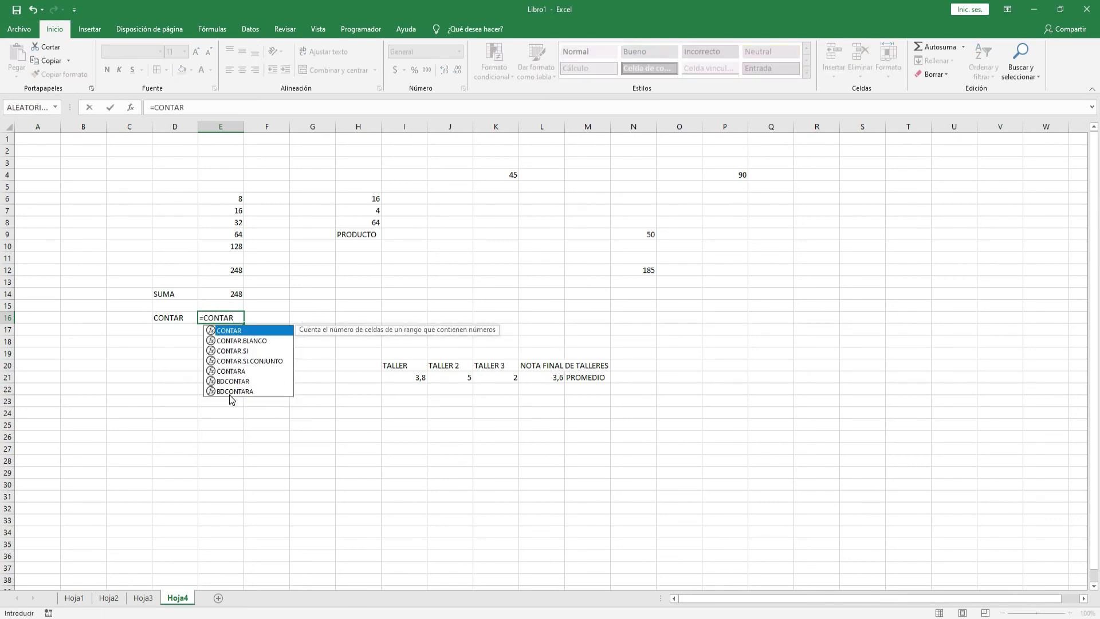
{"action": "type", "text": "("}
{"action": "left_click_drag", "start_coordinate": [221, 200], "coordinate": [225, 247]}
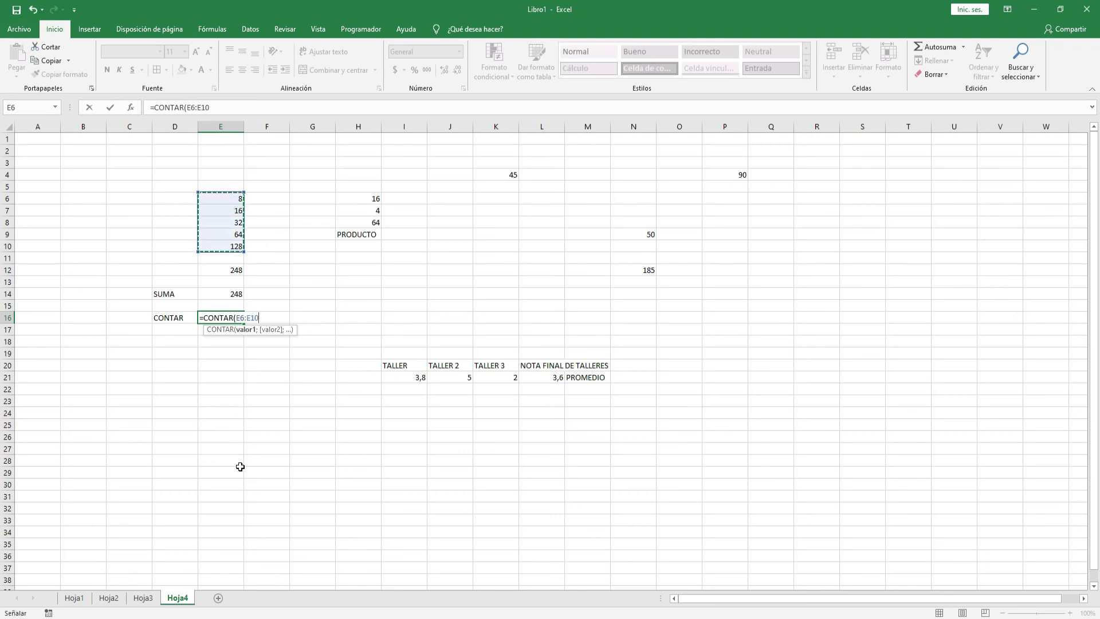
{"action": "type", "text": ")"}
{"action": "key", "text": "Return"}
- Examine the CONTAR formula in E16 against the individual values it counts in E6:E10
{"action": "left_click", "coordinate": [226, 319]}
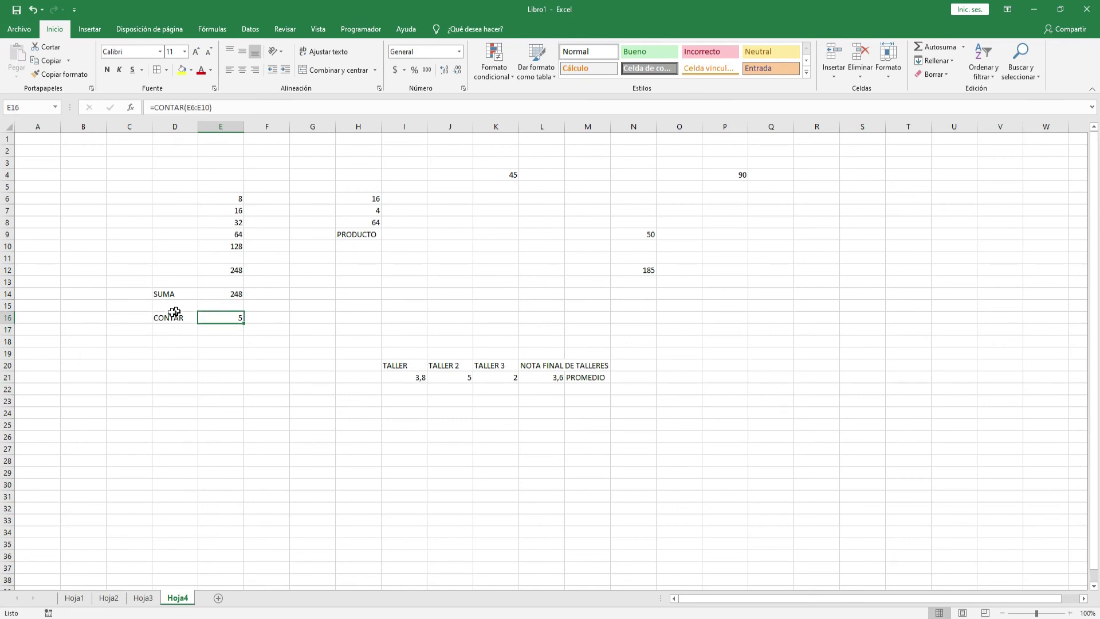
{"action": "left_click_drag", "start_coordinate": [224, 197], "coordinate": [229, 245]}
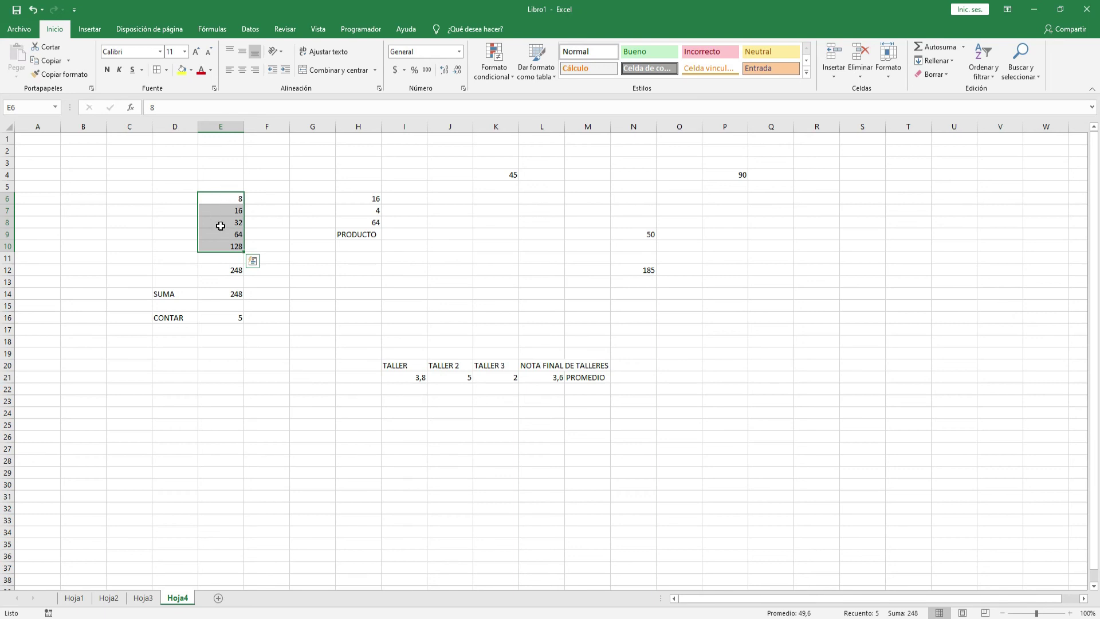
{"action": "left_click", "coordinate": [238, 198]}
{"action": "left_click", "coordinate": [235, 212]}
{"action": "left_click", "coordinate": [233, 248]}
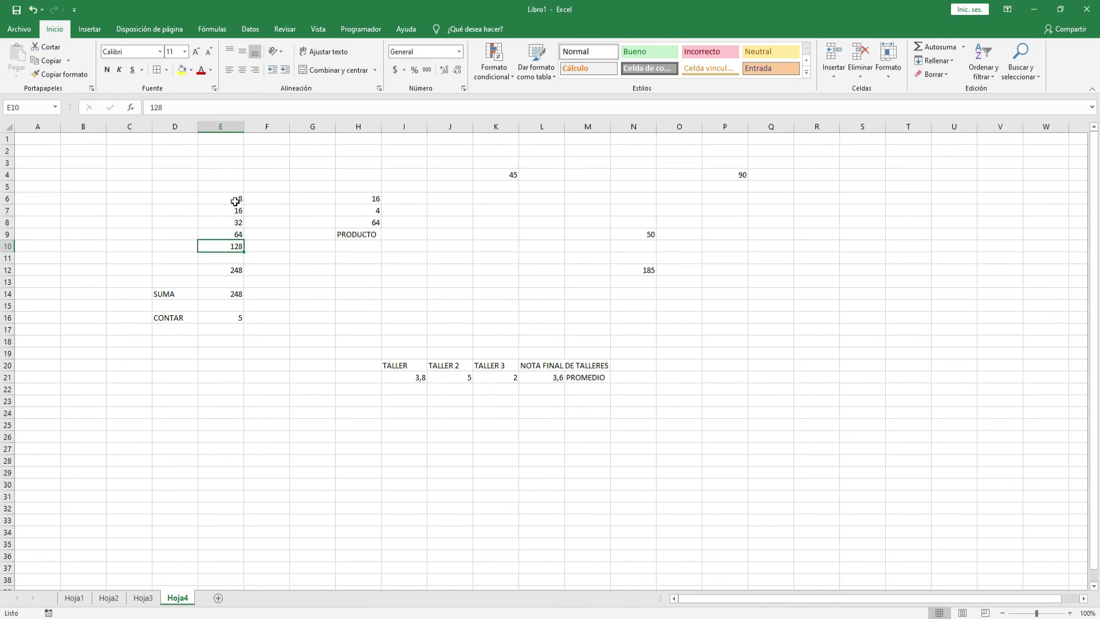
{"action": "left_click_drag", "start_coordinate": [235, 200], "coordinate": [235, 246]}
{"action": "left_click", "coordinate": [221, 317]}
{"action": "left_click", "coordinate": [168, 314]}
{"action": "left_click", "coordinate": [223, 318]}
{"action": "left_click", "coordinate": [264, 313]}
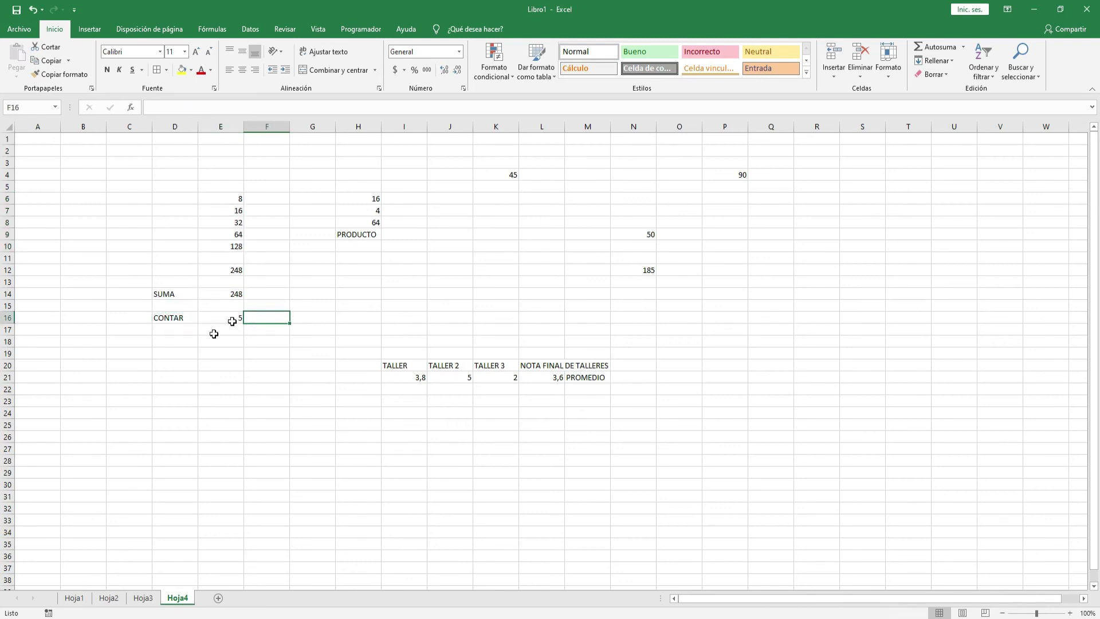
- Enter the label CONTARA in cell D18, below the CONTAR label
{"action": "left_click", "coordinate": [178, 341]}
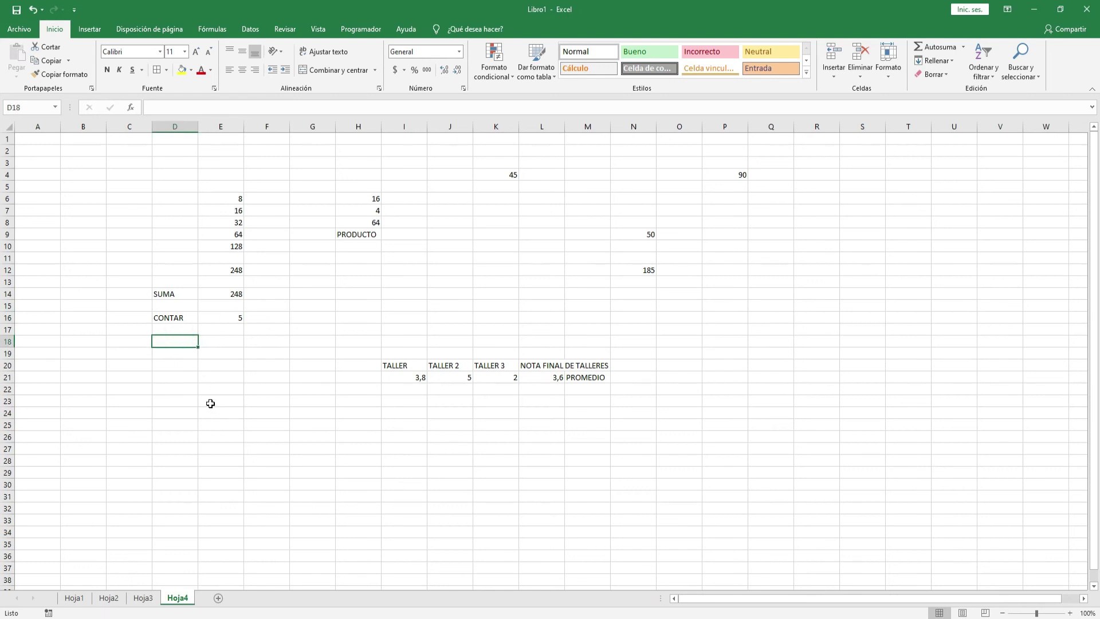
{"action": "type", "text": "CONTARA"}
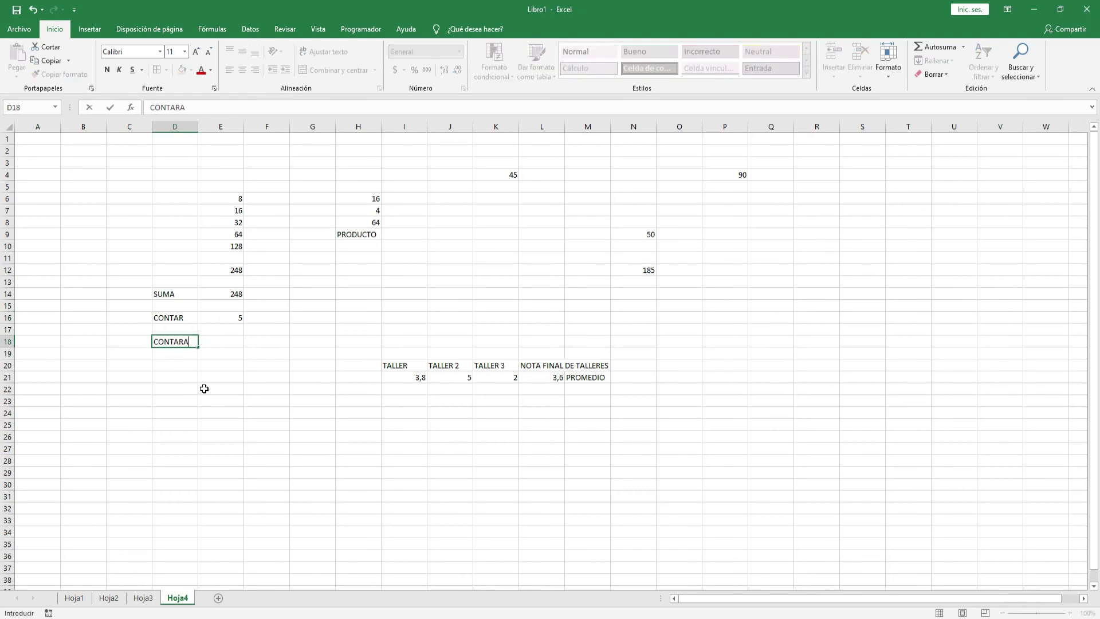
{"action": "left_click", "coordinate": [232, 340]}
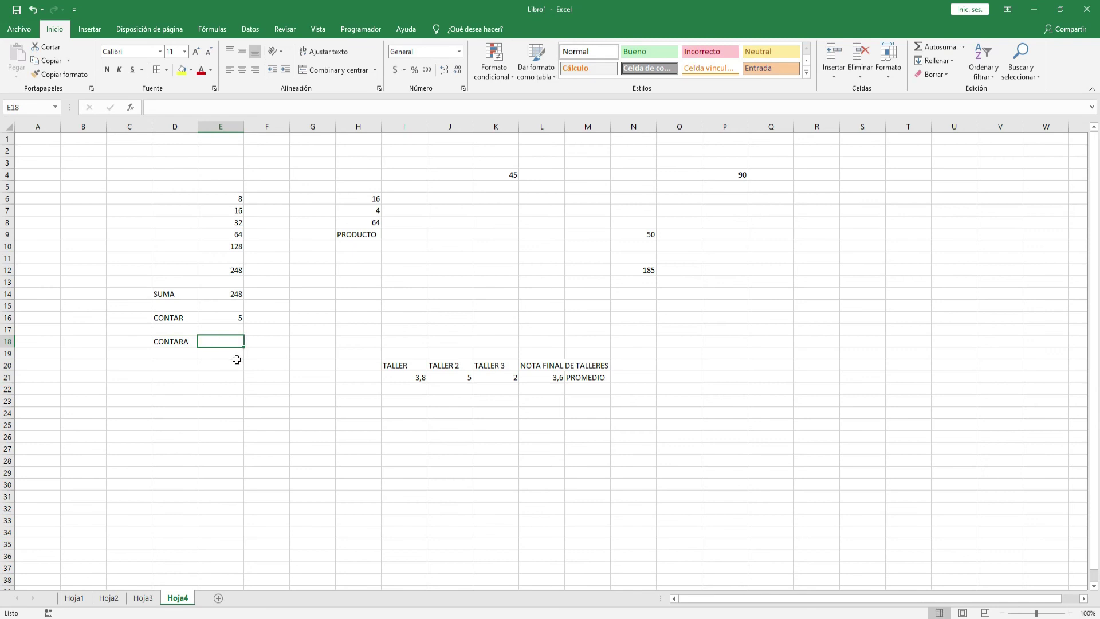
- Replace two numbers in the counted range with text: CURSO in E8 and EXCEL in E10
{"action": "left_click", "coordinate": [228, 222]}
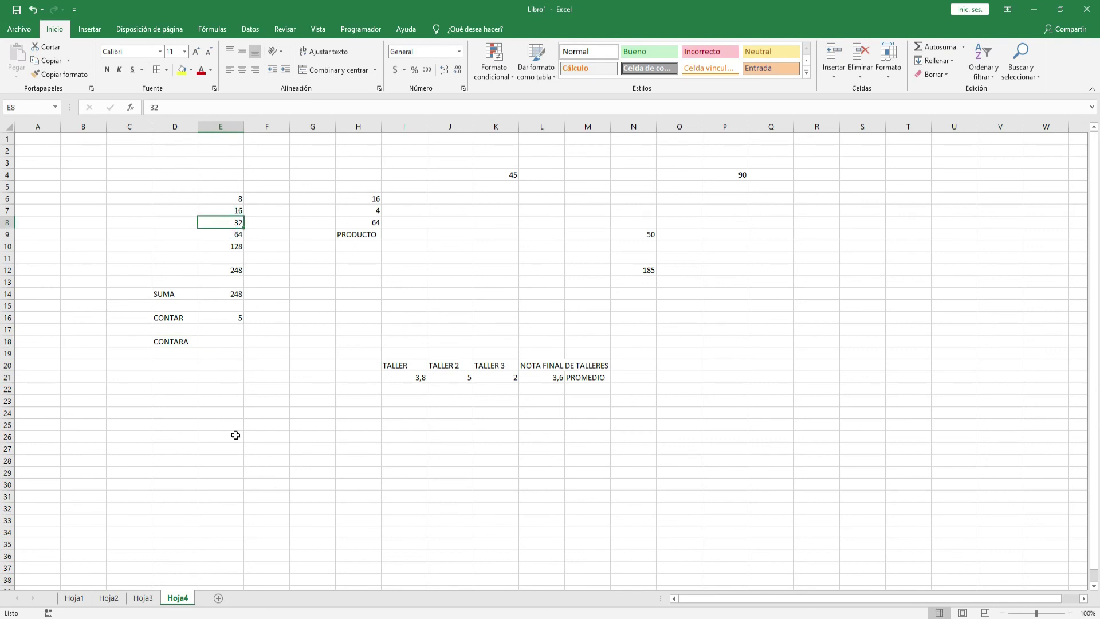
{"action": "type", "text": "CURSO"}
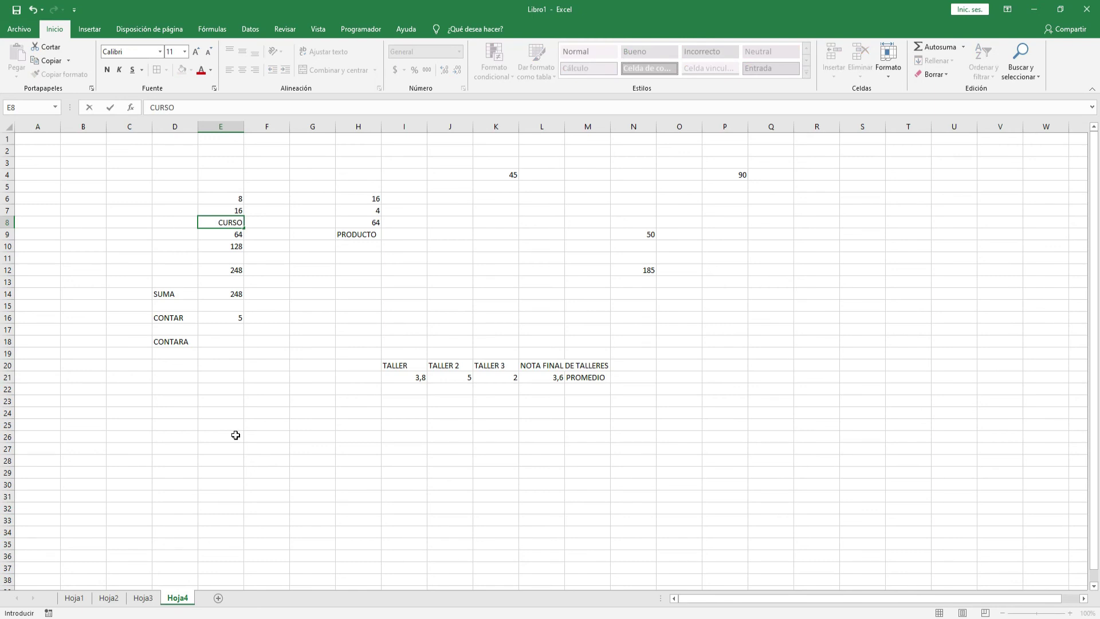
{"action": "key", "text": "Return"}
{"action": "key", "text": "Return"}
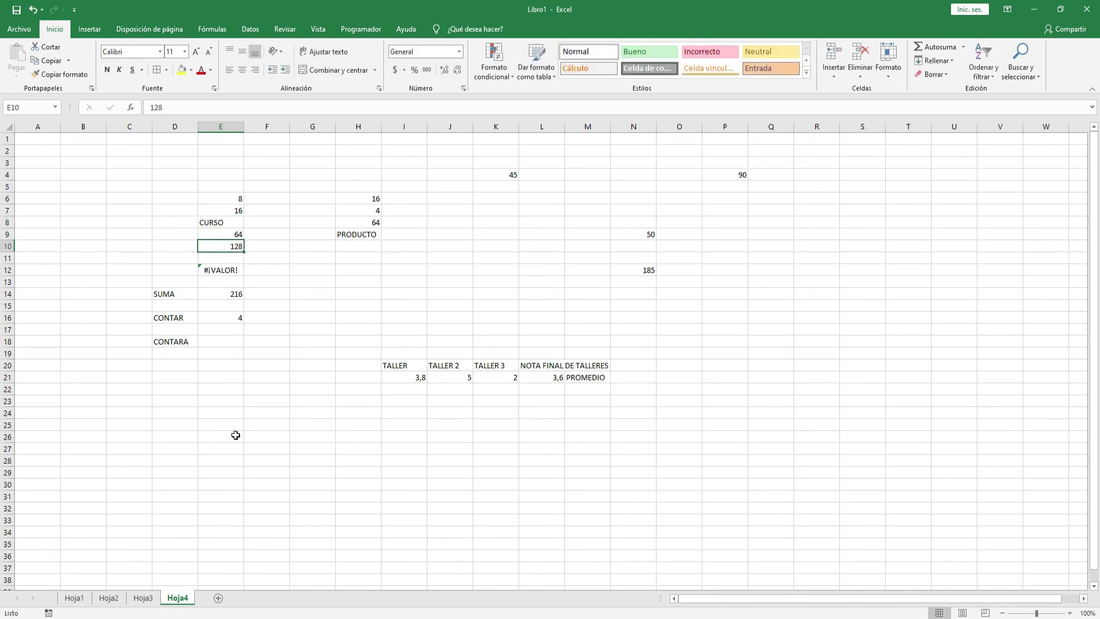
{"action": "type", "text": "EXCEL"}
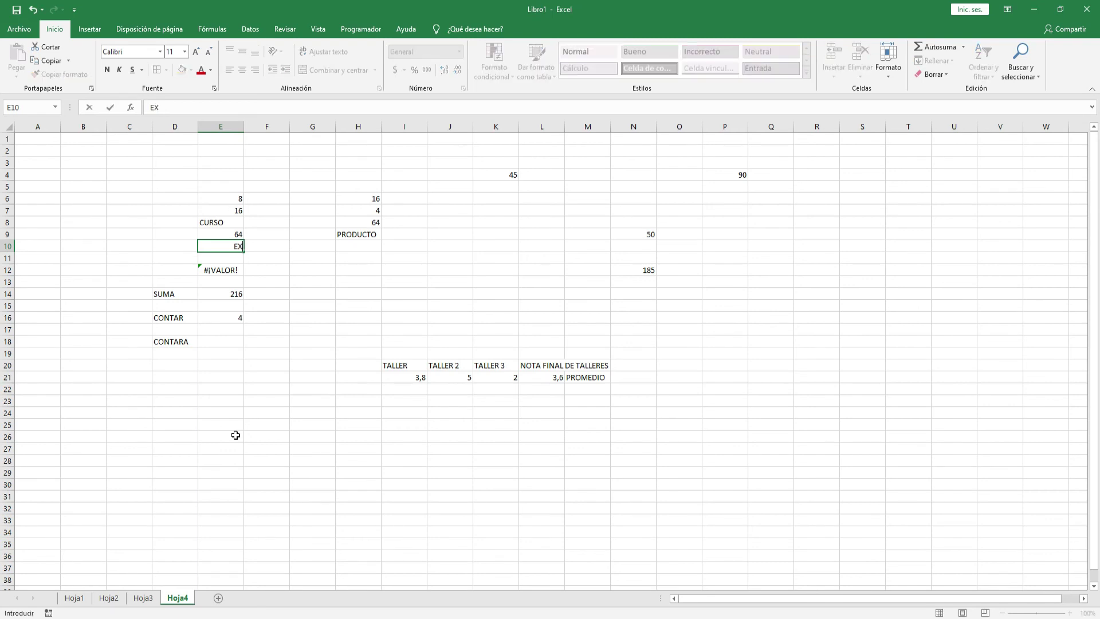
- Count the non-empty cells of the mixed range in E18 with the formula =CONTARA(E6:E10)
{"action": "left_click", "coordinate": [218, 343]}
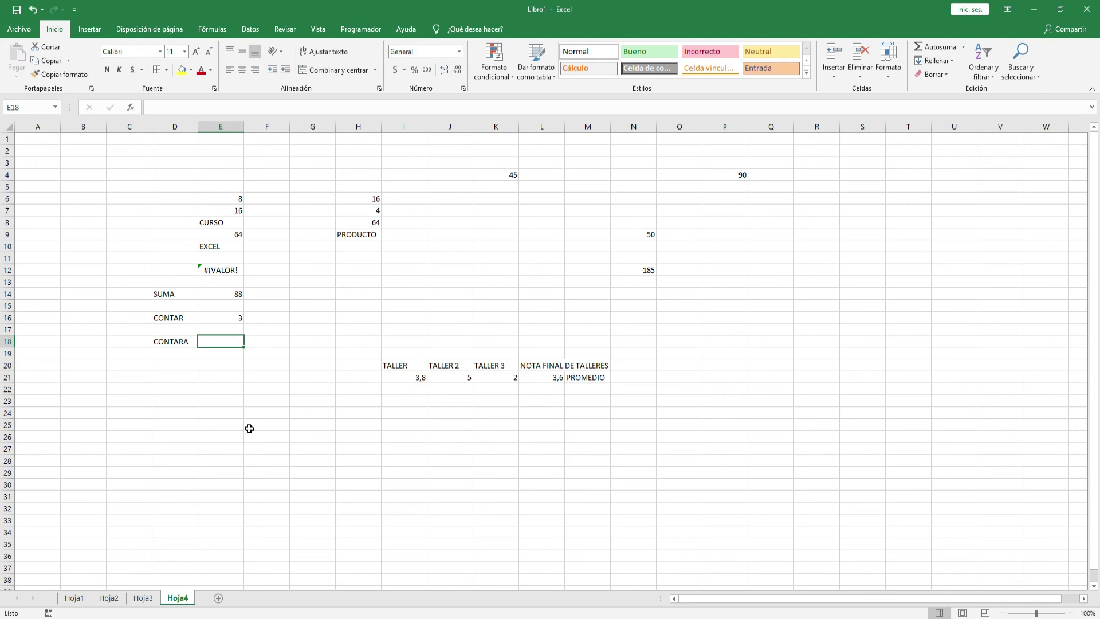
{"action": "type", "text": "=CONTARA"}
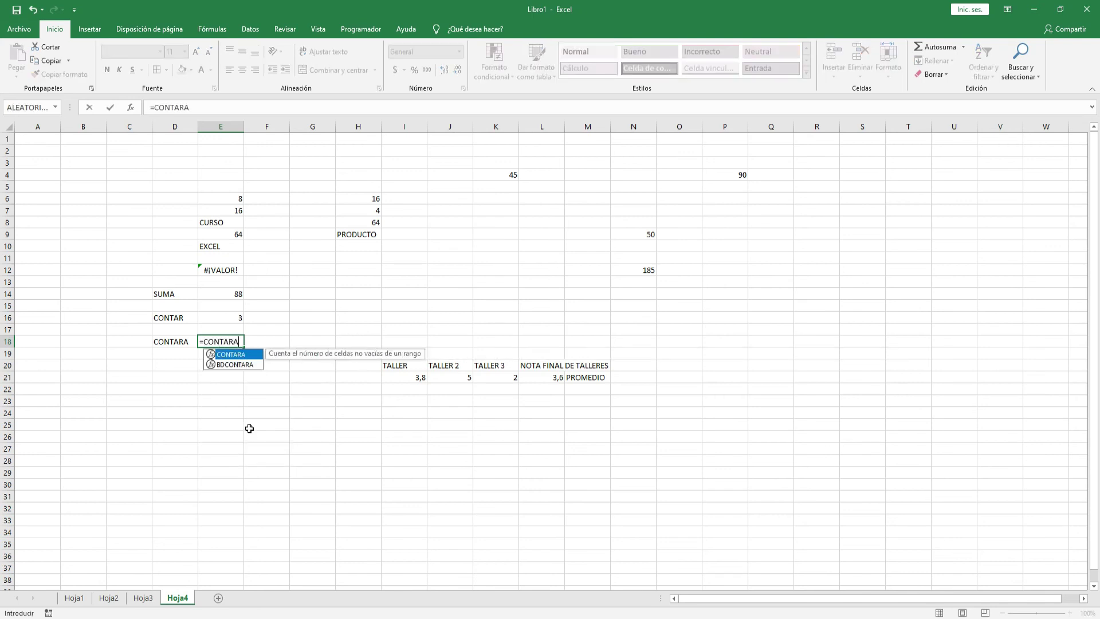
{"action": "type", "text": "("}
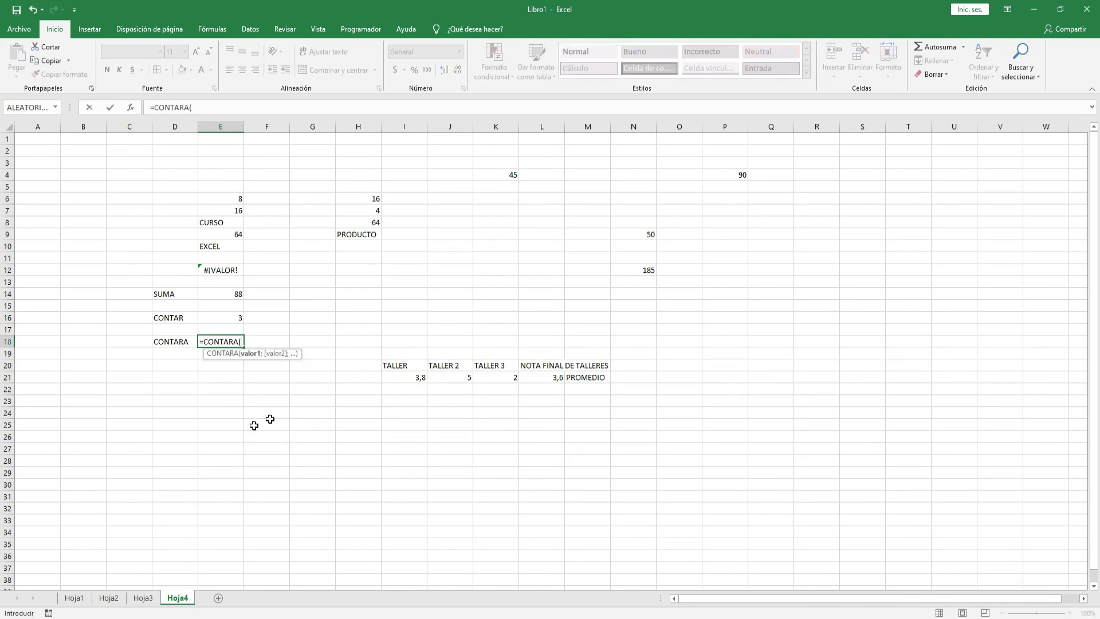
{"action": "left_click_drag", "start_coordinate": [220, 197], "coordinate": [234, 247]}
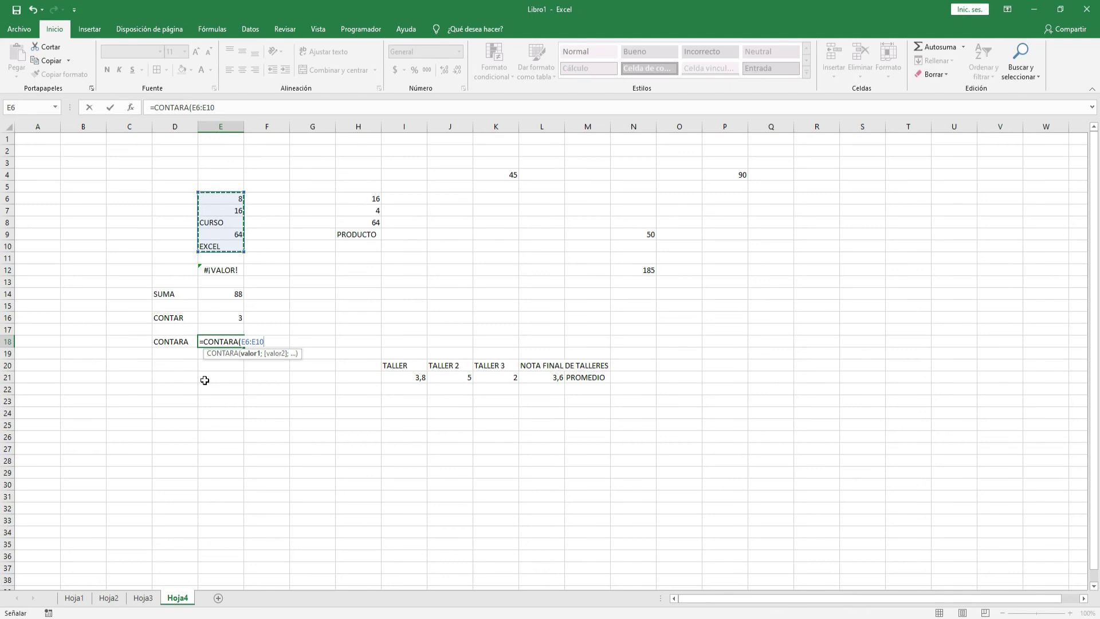
{"action": "type", "text": ")"}
{"action": "key", "text": "Return"}
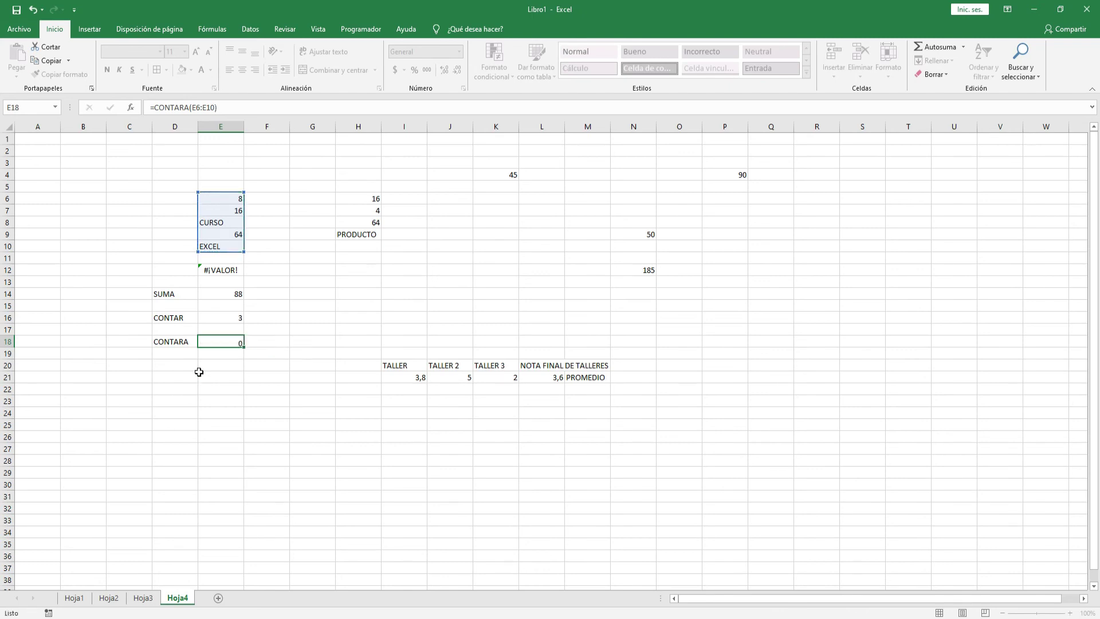
- Compare the CONTARA result in E18 with the CONTAR formula in E16 and the number and text cells in E6:E10
{"action": "left_click", "coordinate": [232, 342]}
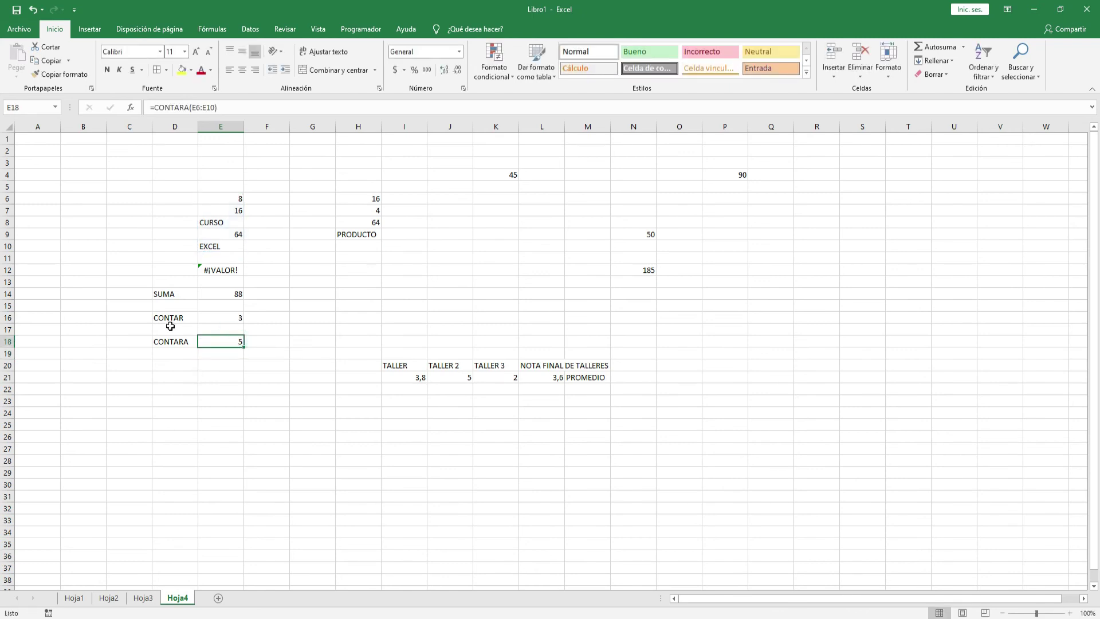
{"action": "left_click", "coordinate": [235, 317]}
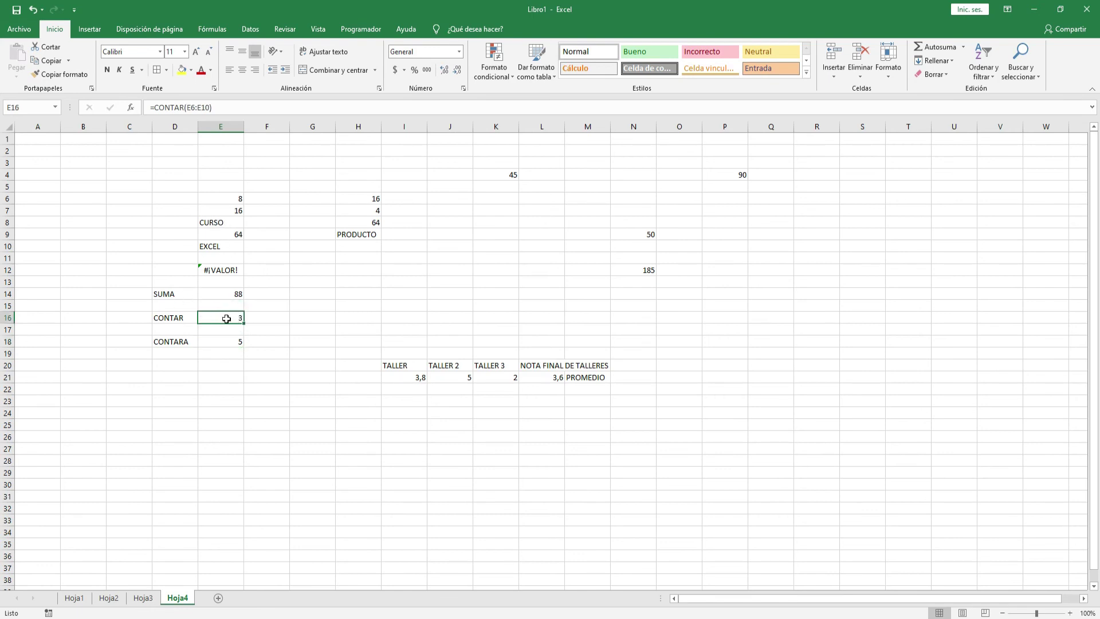
{"action": "double_click", "coordinate": [228, 318]}
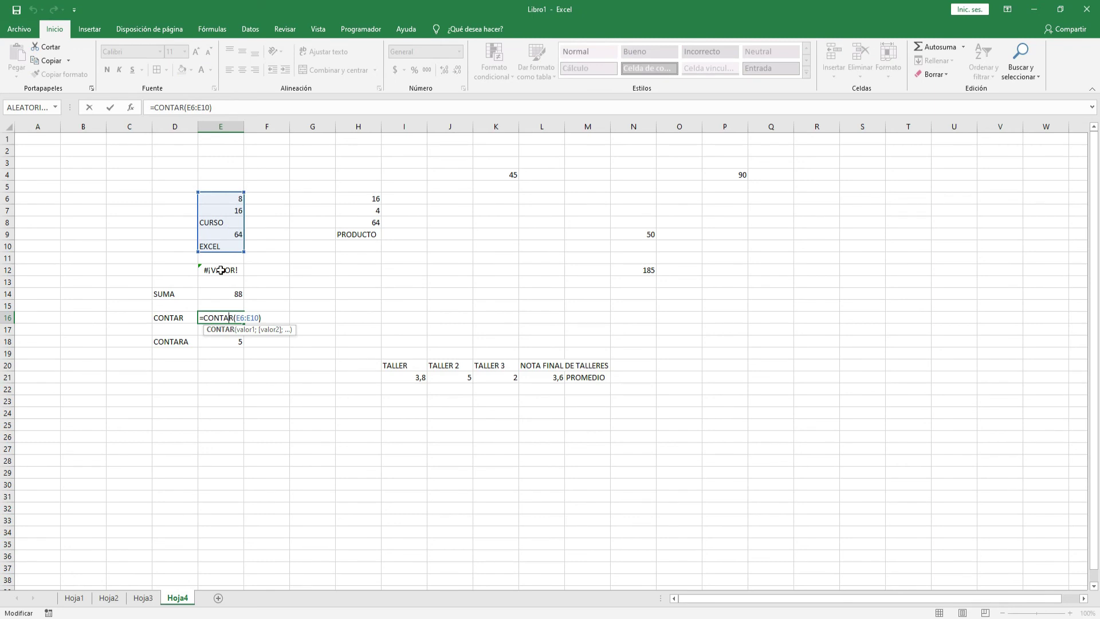
{"action": "key", "text": "Return"}
{"action": "left_click", "coordinate": [222, 318]}
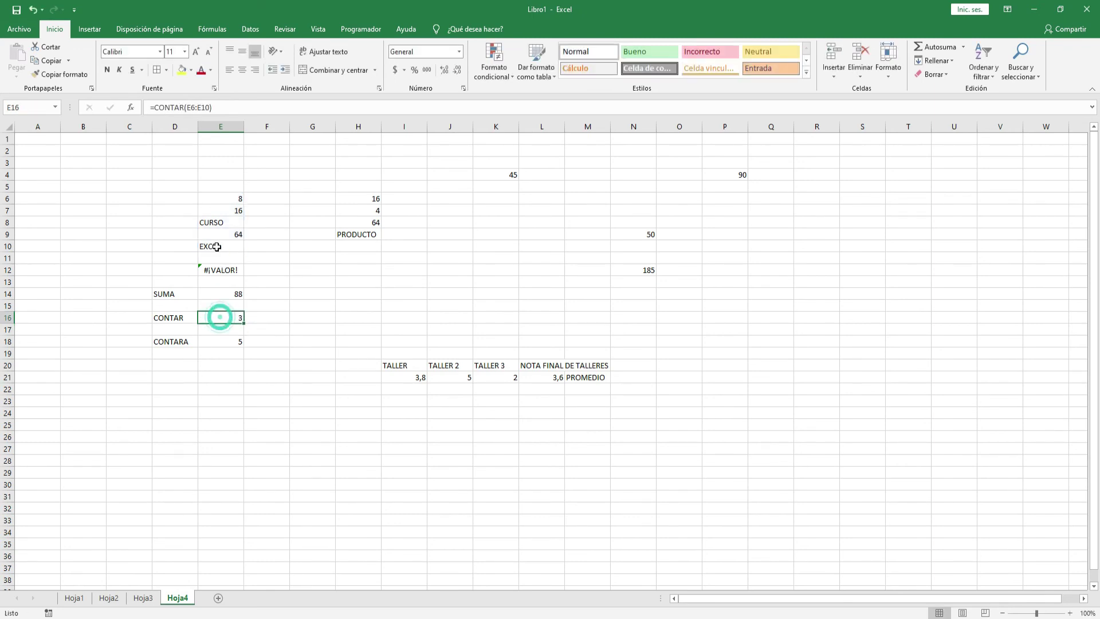
{"action": "left_click", "coordinate": [230, 199]}
{"action": "left_click", "coordinate": [229, 210]}
{"action": "left_click", "coordinate": [233, 235]}
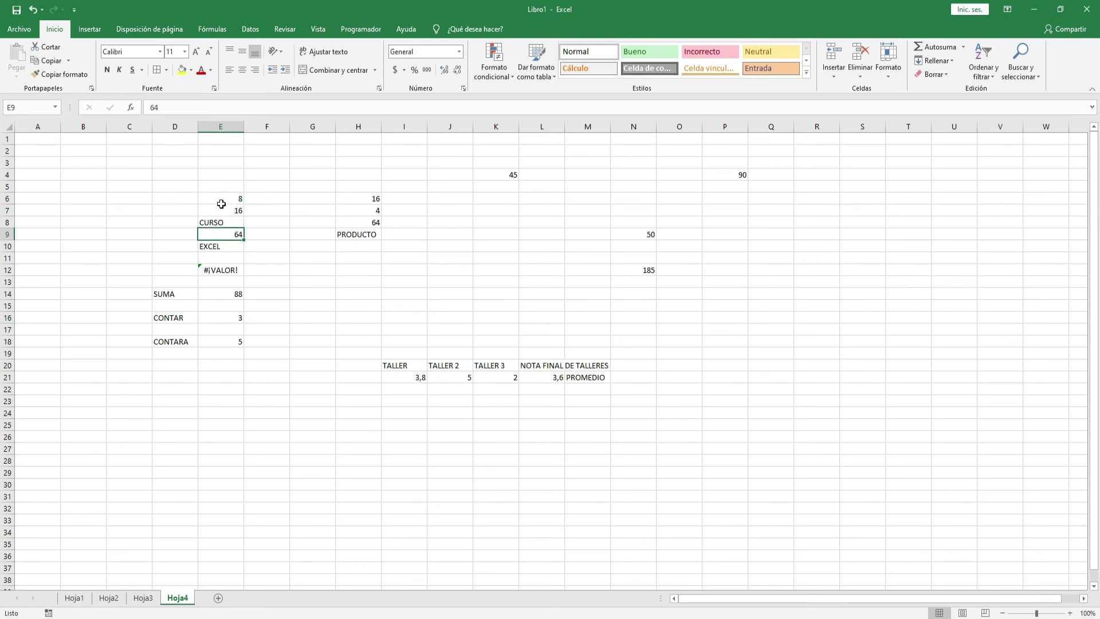
{"action": "left_click_drag", "start_coordinate": [222, 202], "coordinate": [225, 248]}
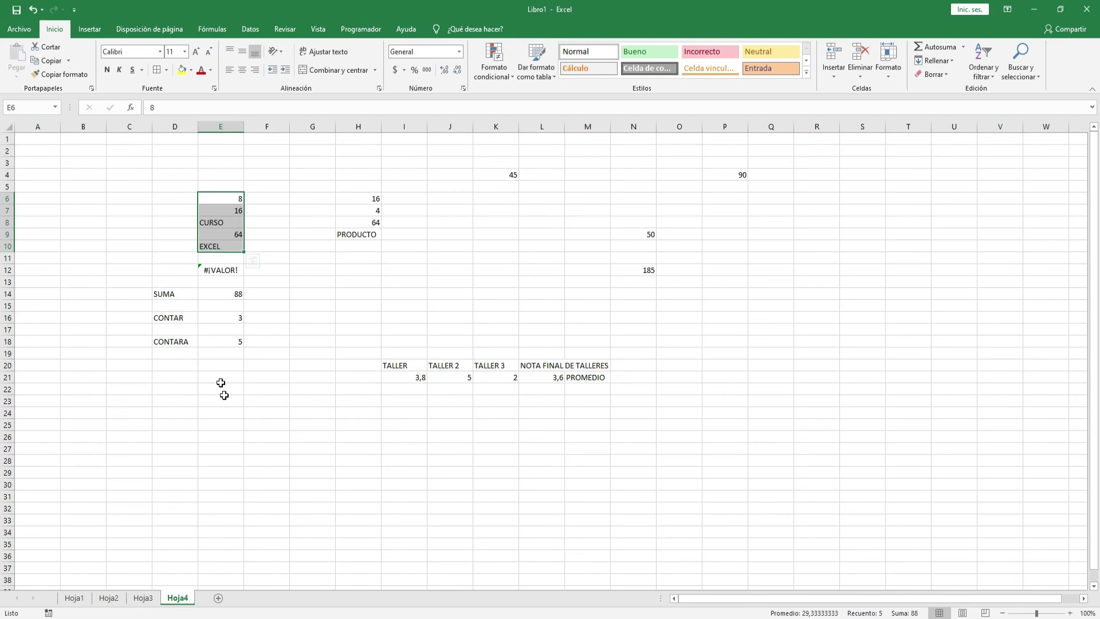
- Enter the label CONTAR.BLANCO in cell D20 and widen column D to fit the text
{"action": "left_click", "coordinate": [218, 341]}
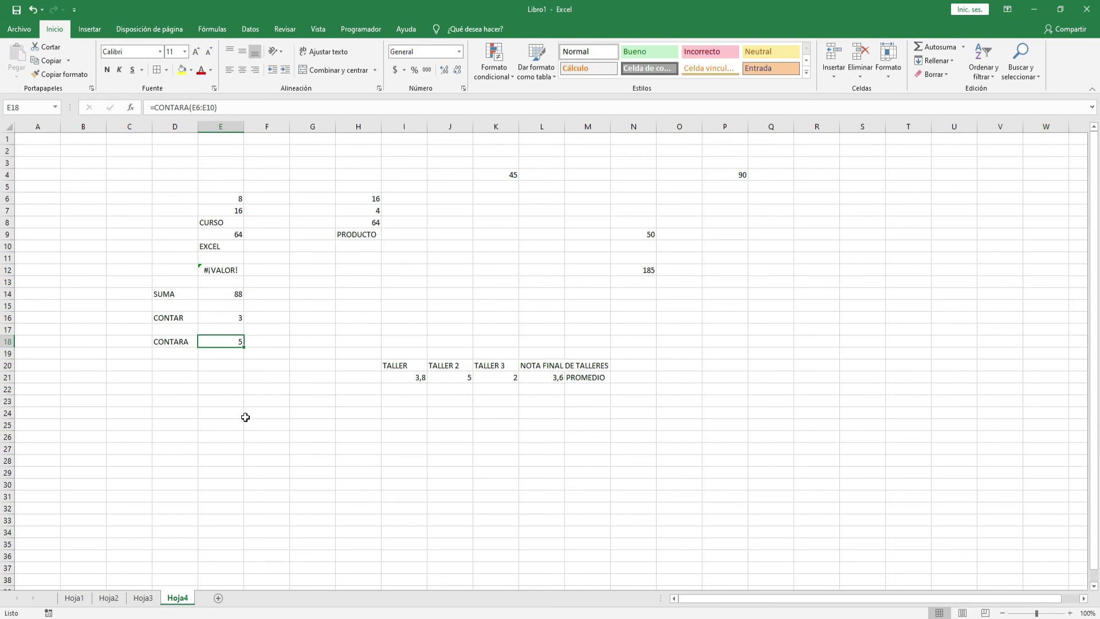
{"action": "left_click", "coordinate": [184, 365]}
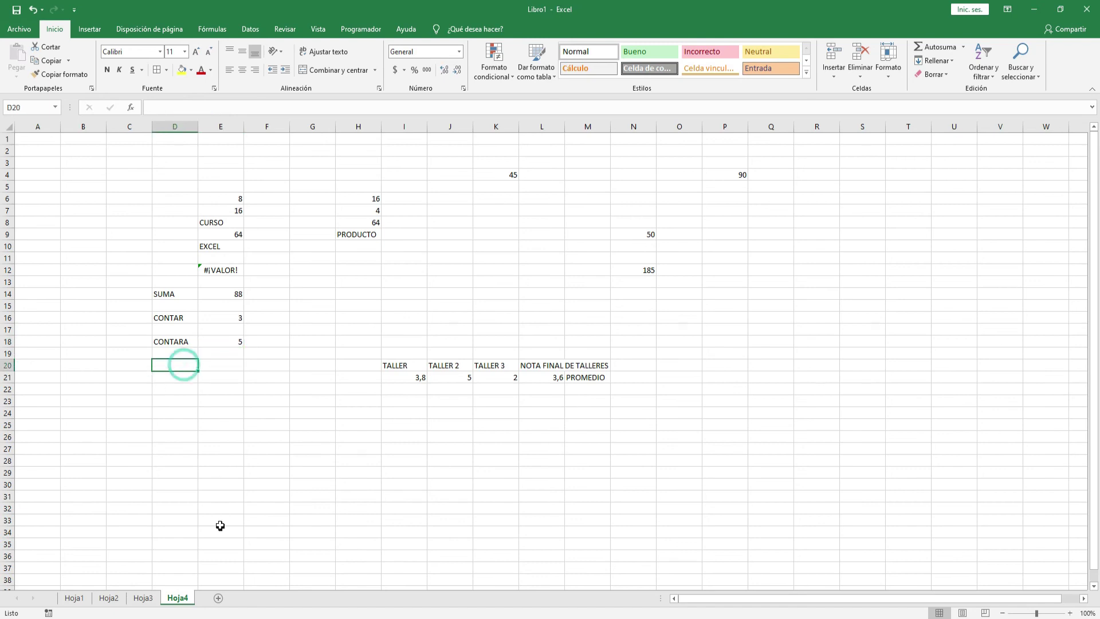
{"action": "type", "text": "CONT"}
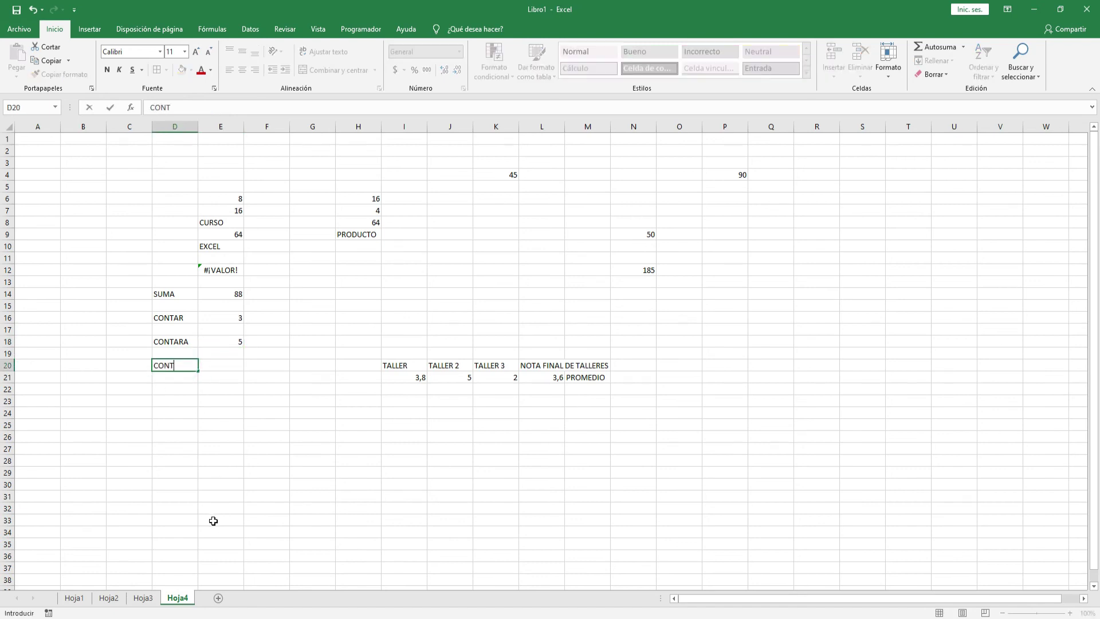
{"action": "type", "text": "AR.BLANCO"}
{"action": "left_click", "coordinate": [226, 497]}
{"action": "left_click_drag", "start_coordinate": [198, 127], "coordinate": [221, 129]}
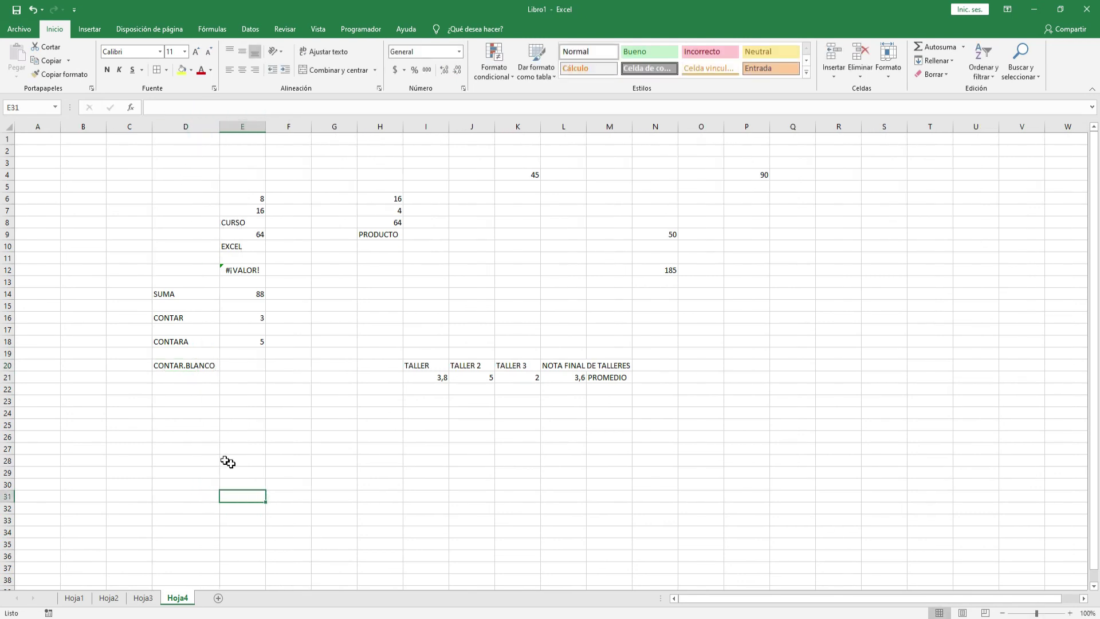
- Count the blank cells of the range in E20 with the formula =CONTAR.BLANCO(E5:E10)
{"action": "left_click", "coordinate": [250, 365]}
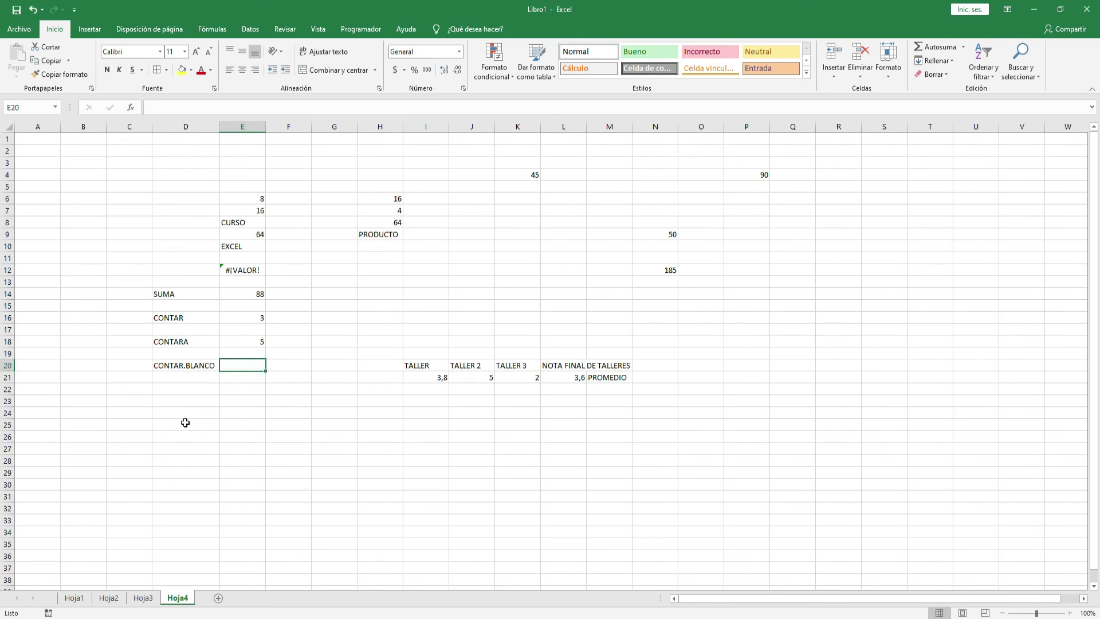
{"action": "type", "text": "=CONTAR.BLANCO"}
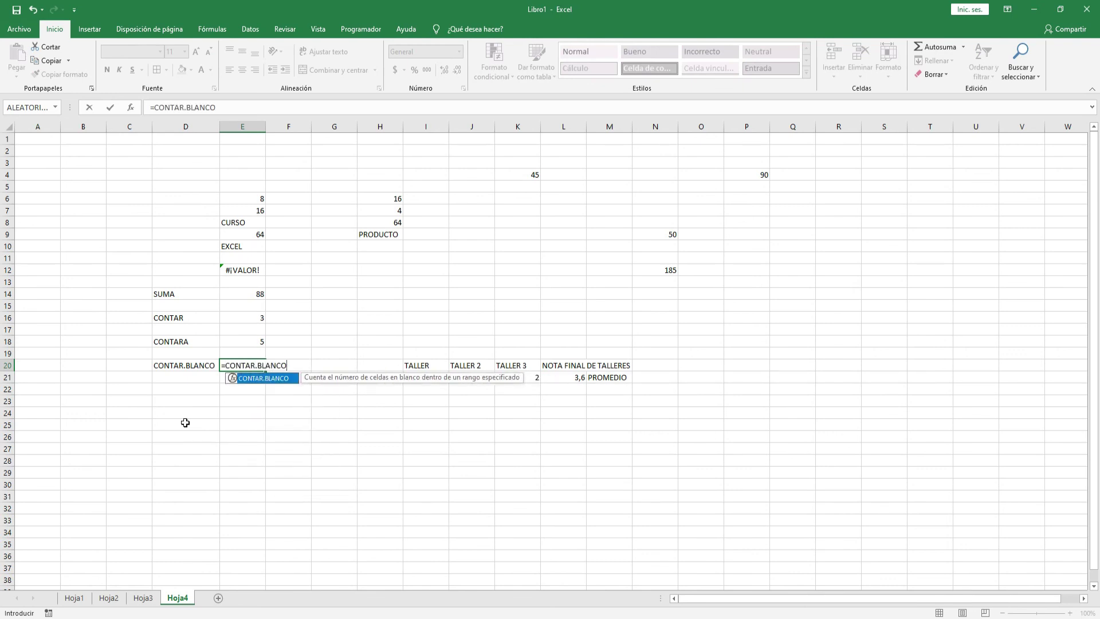
{"action": "type", "text": "("}
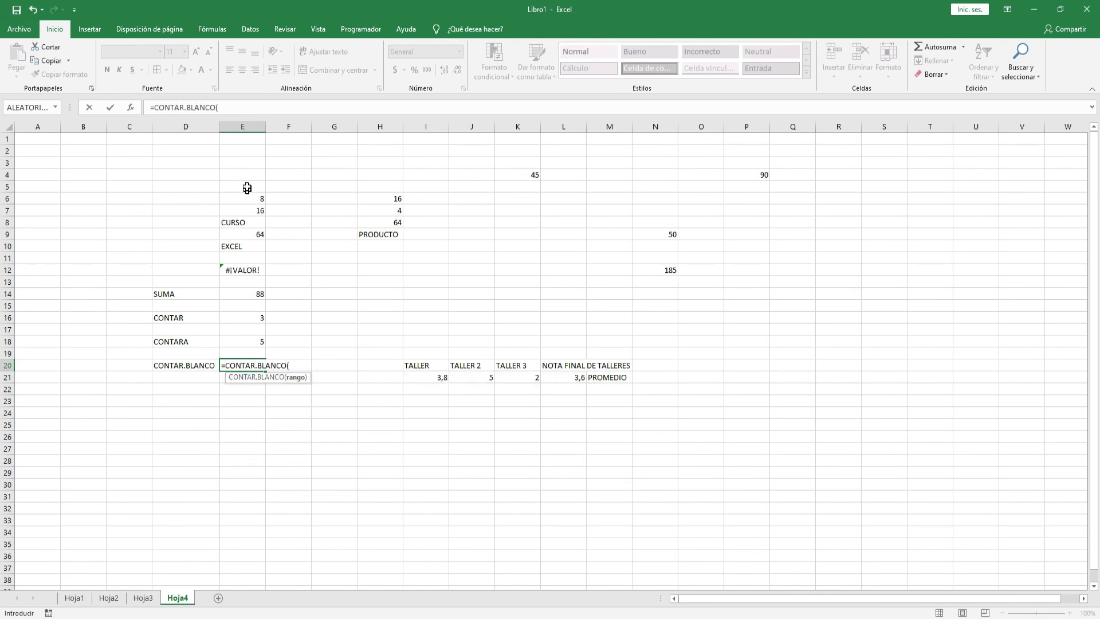
{"action": "left_click_drag", "start_coordinate": [247, 186], "coordinate": [259, 248]}
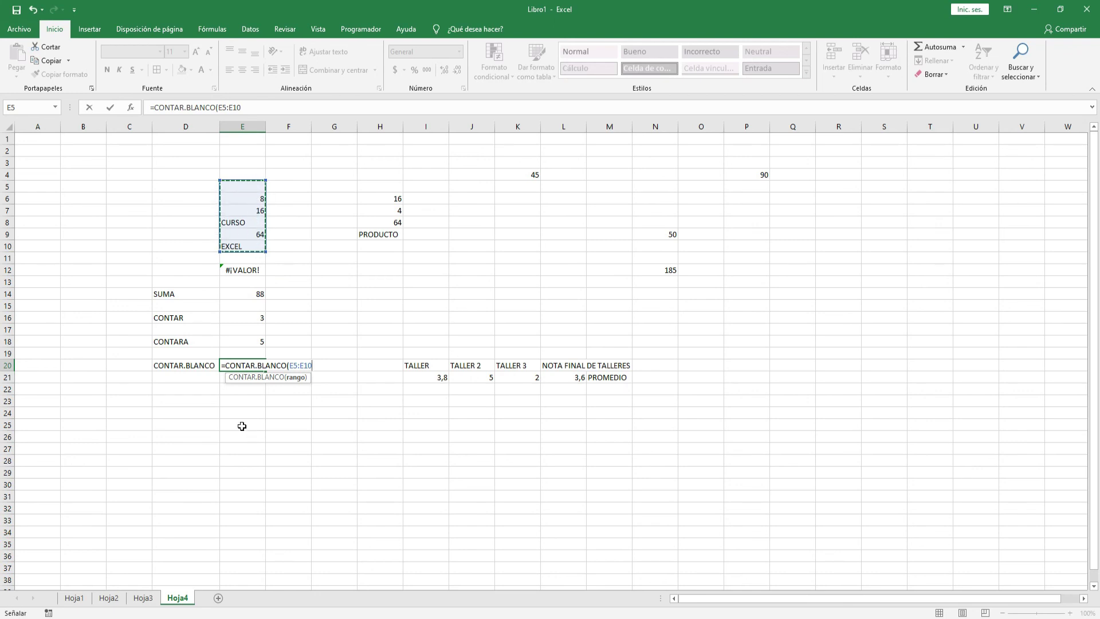
{"action": "type", "text": ")"}
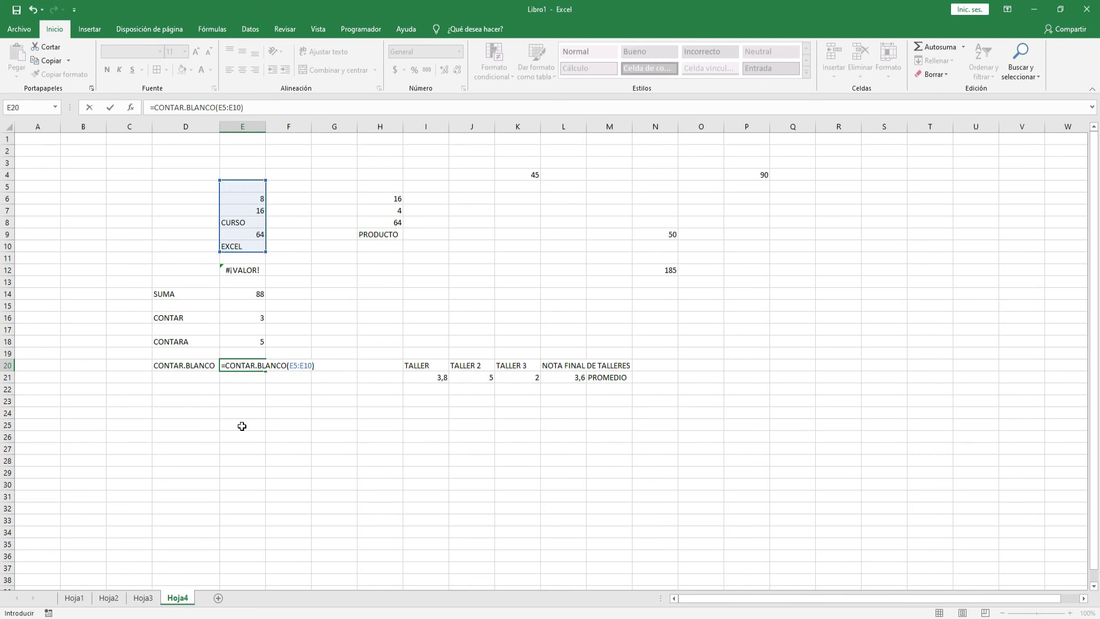
{"action": "key", "text": "Return"}
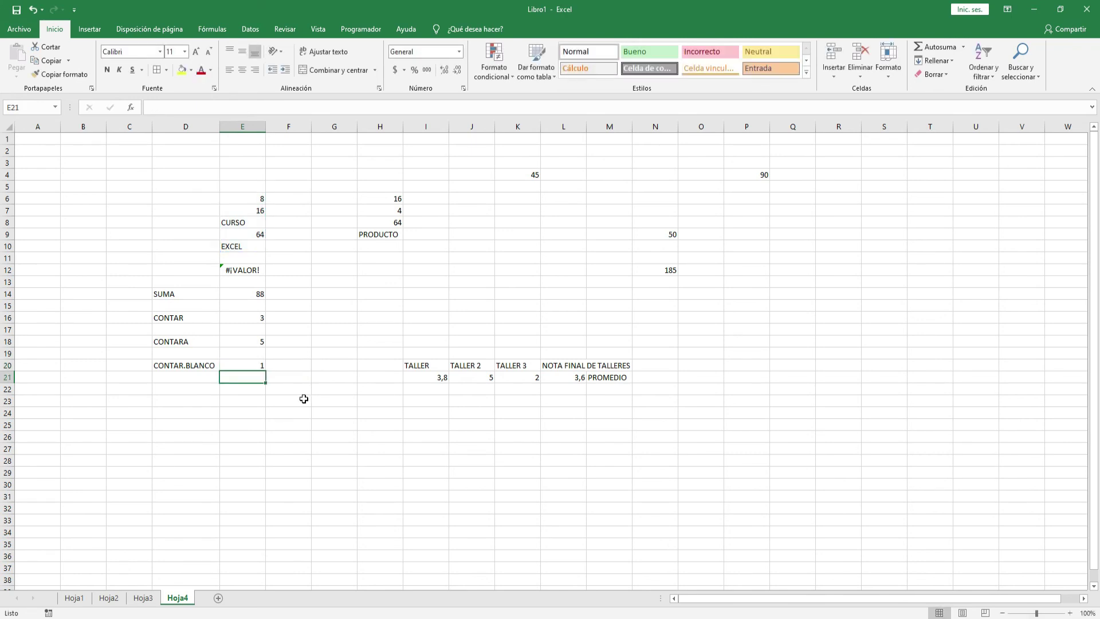
{"action": "left_click", "coordinate": [246, 365]}
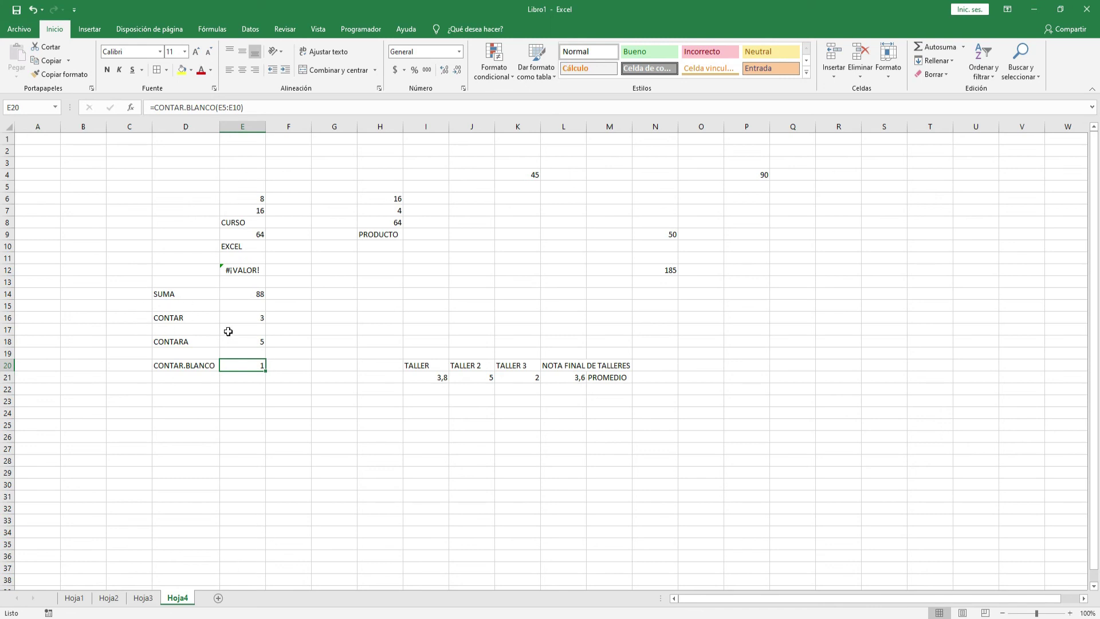
- Enter the label MIN in cell D24, below the CONTAR.BLANCO label
{"action": "left_click_drag", "start_coordinate": [238, 404], "coordinate": [239, 408]}
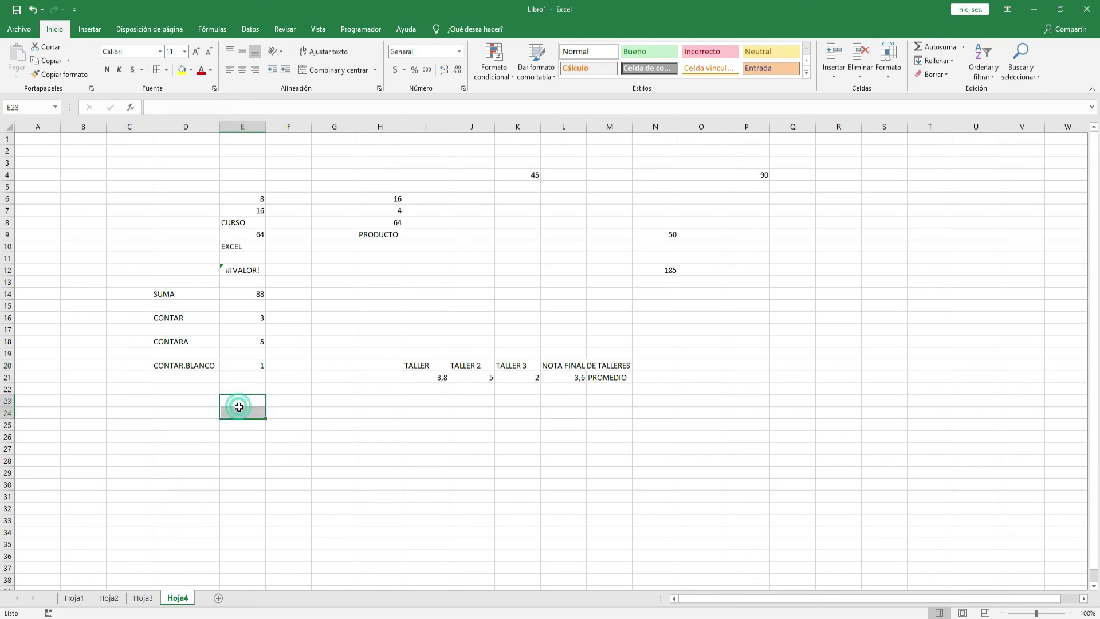
{"action": "left_click", "coordinate": [183, 412]}
{"action": "left_click", "coordinate": [184, 414]}
{"action": "left_click", "coordinate": [184, 414]}
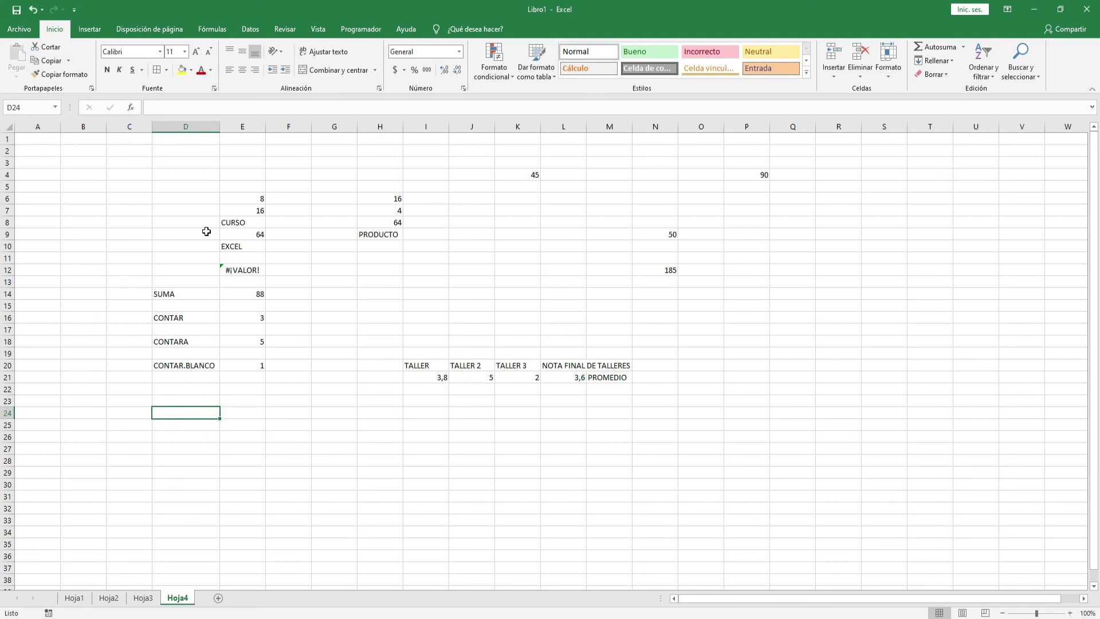
{"action": "type", "text": "MIN"}
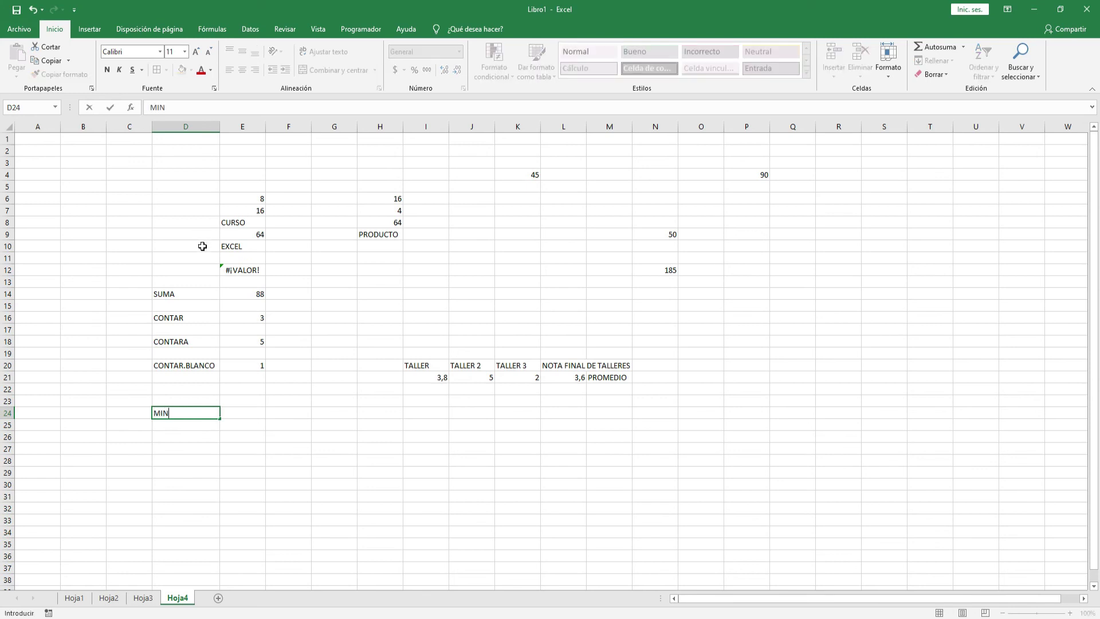
{"action": "key", "text": "Tab"}
- Find the smallest number of the range in E24 with the formula =MIN(H6:H8) and check its references
{"action": "type", "text": "="}
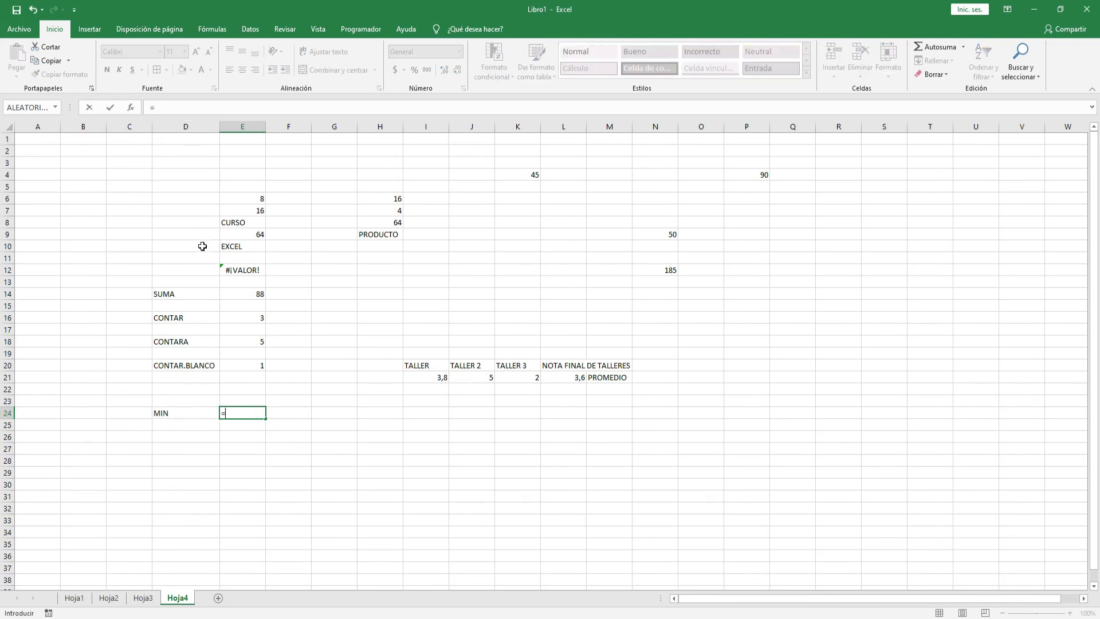
{"action": "type", "text": "MIN"}
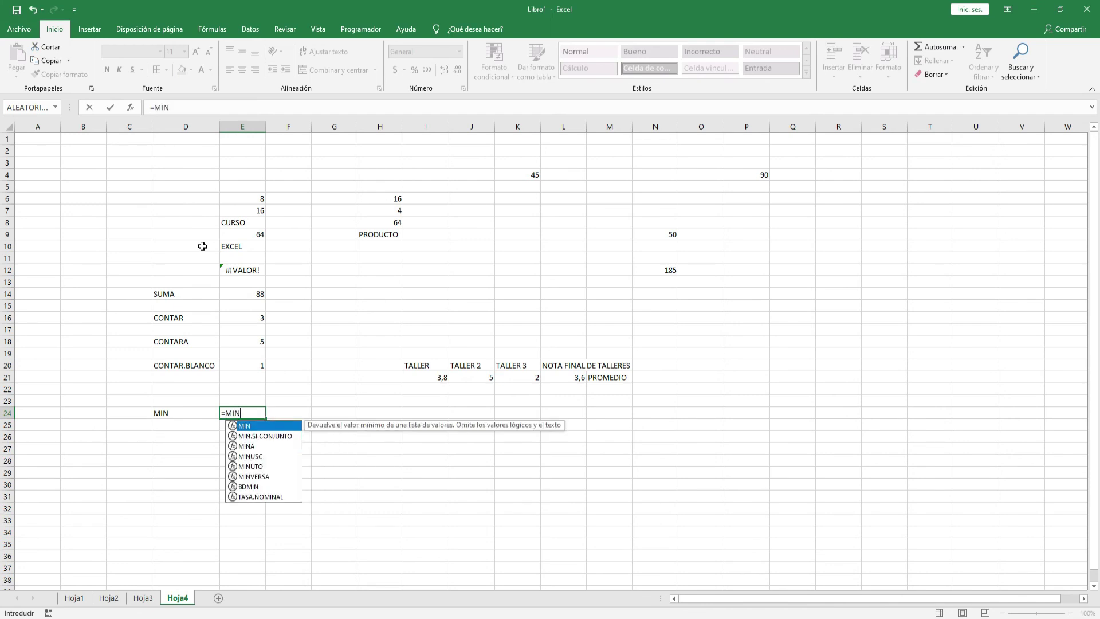
{"action": "type", "text": "("}
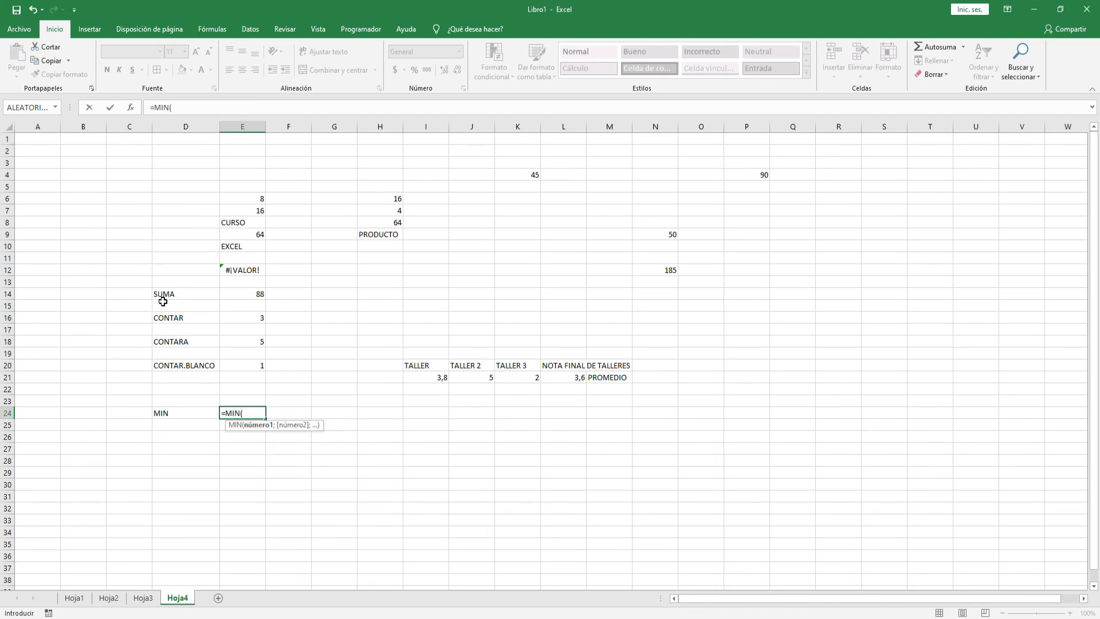
{"action": "left_click_drag", "start_coordinate": [379, 199], "coordinate": [381, 219]}
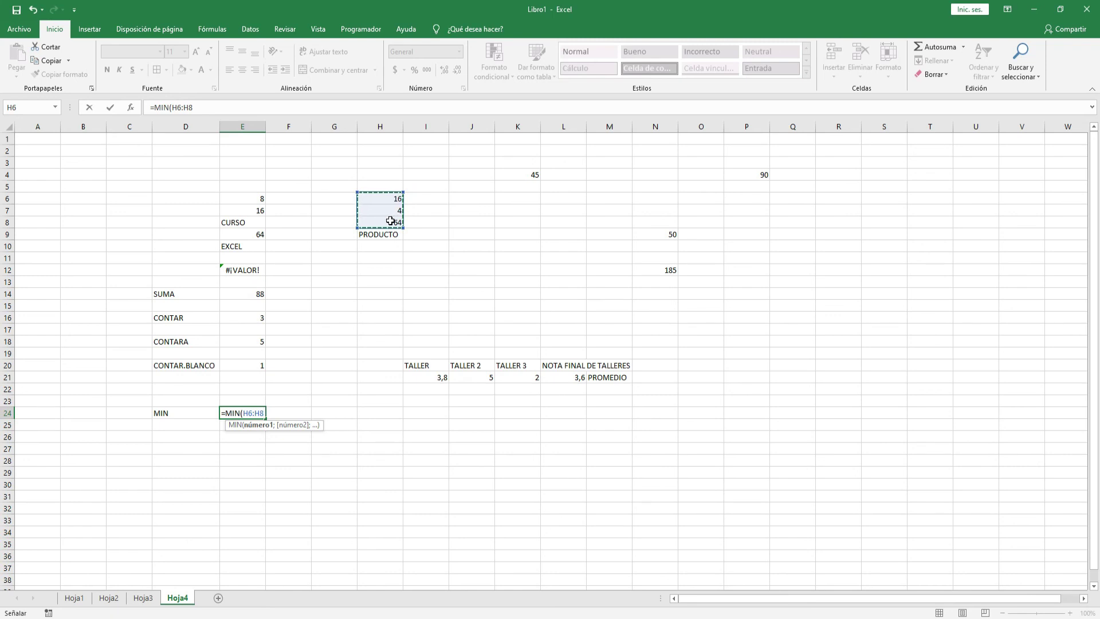
{"action": "type", "text": ")"}
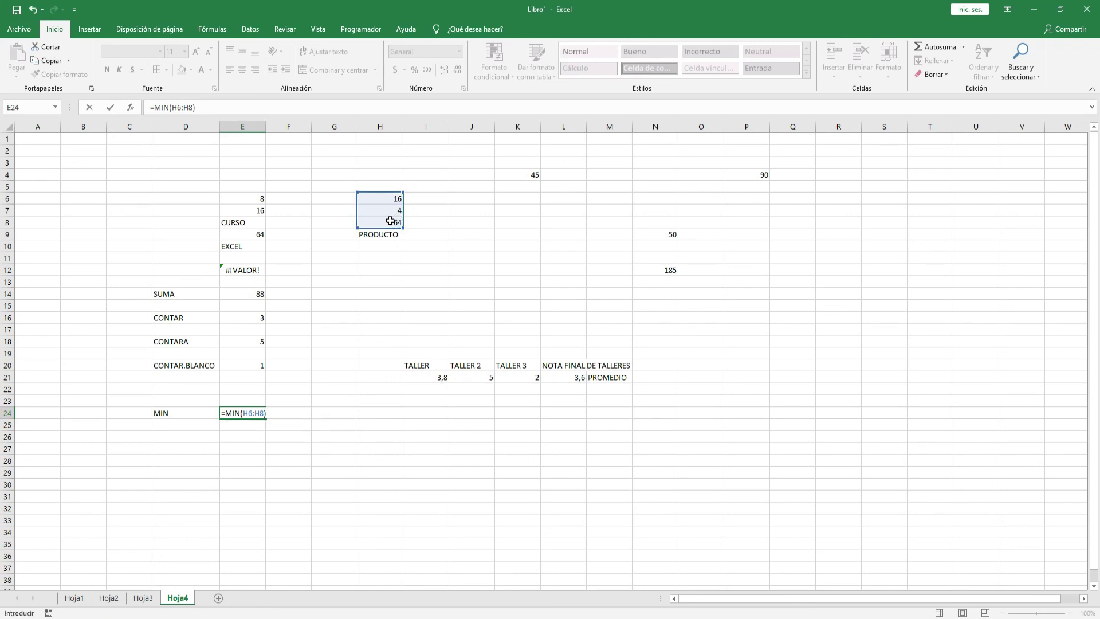
{"action": "key", "text": "Return"}
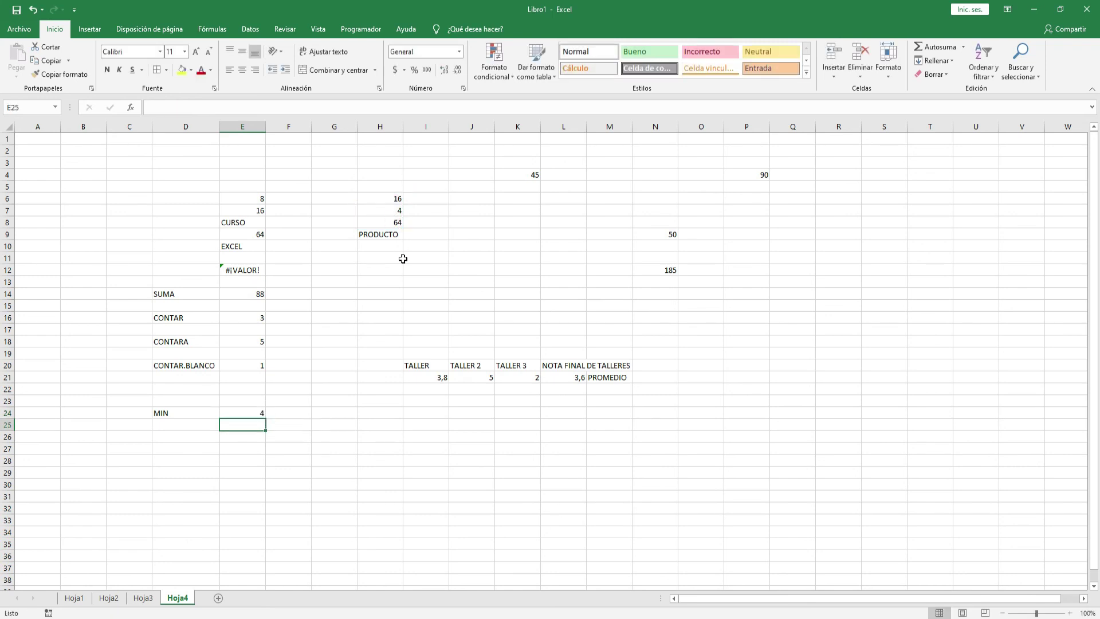
{"action": "double_click", "coordinate": [250, 412]}
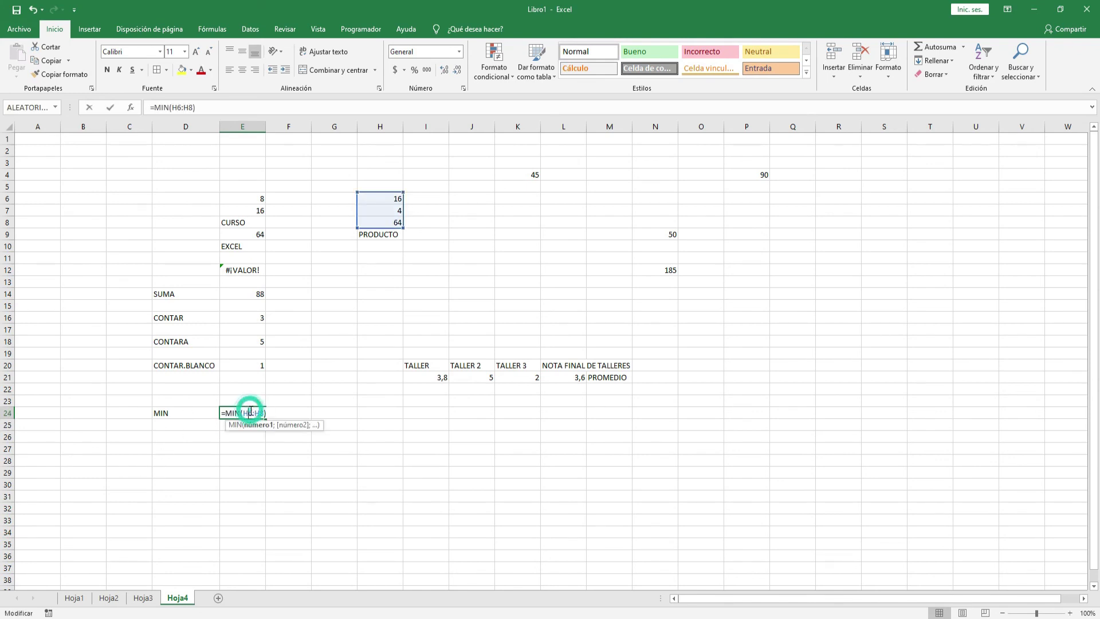
{"action": "key", "text": "Escape"}
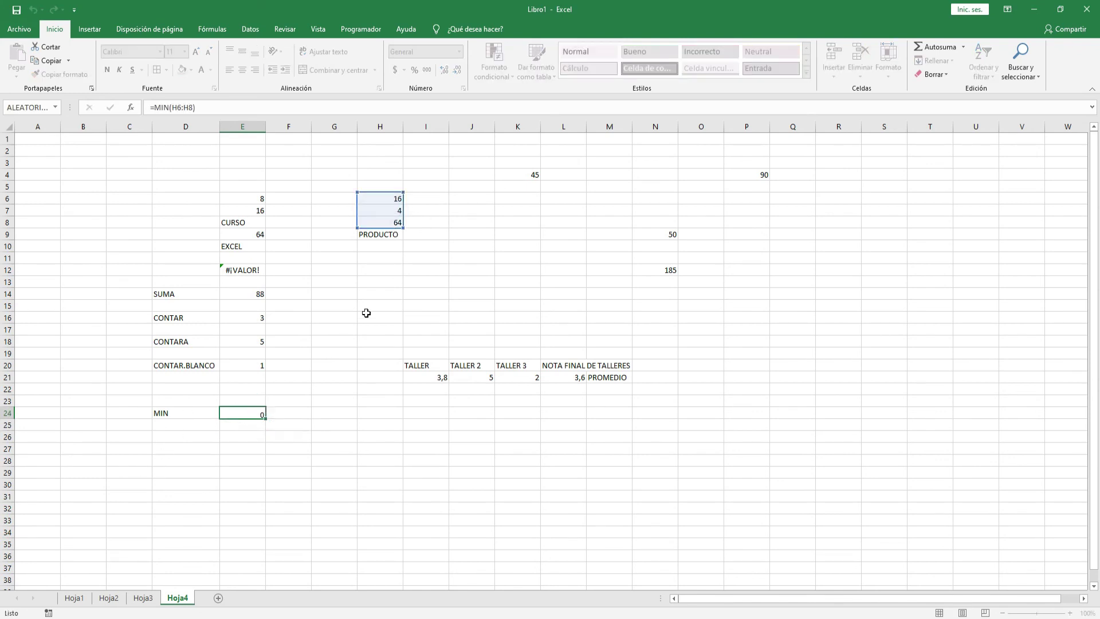
- Enter the label MAX in cell D26, below the MIN label
{"action": "key", "text": "Return"}
{"action": "key", "text": "Down"}
{"action": "key", "text": "Left"}
{"action": "type", "text": "MA"}
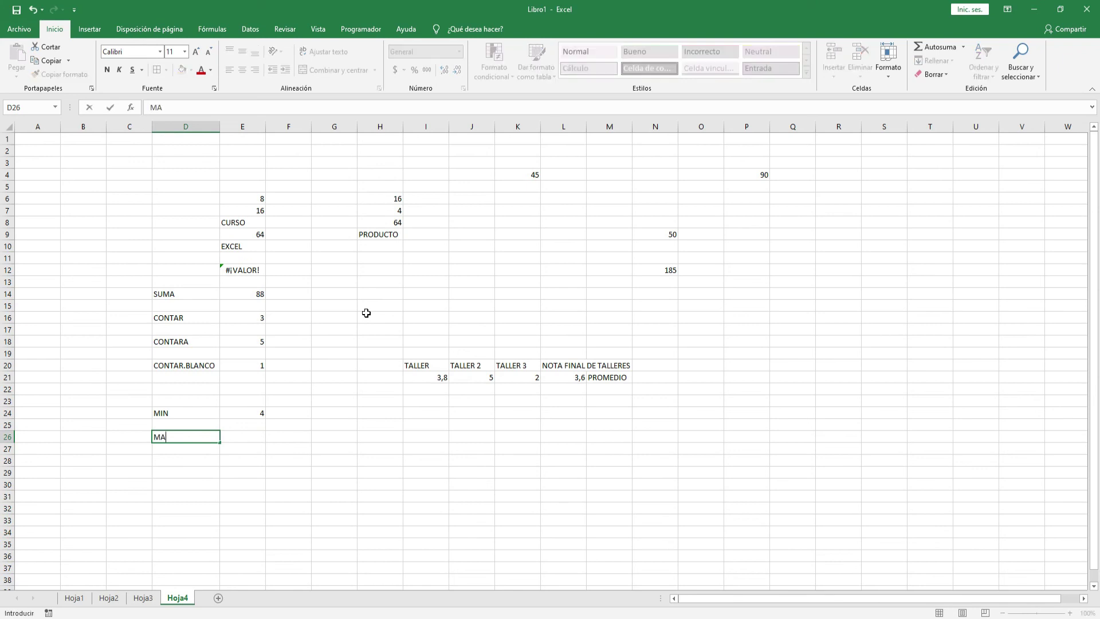
{"action": "key", "text": "Tab"}
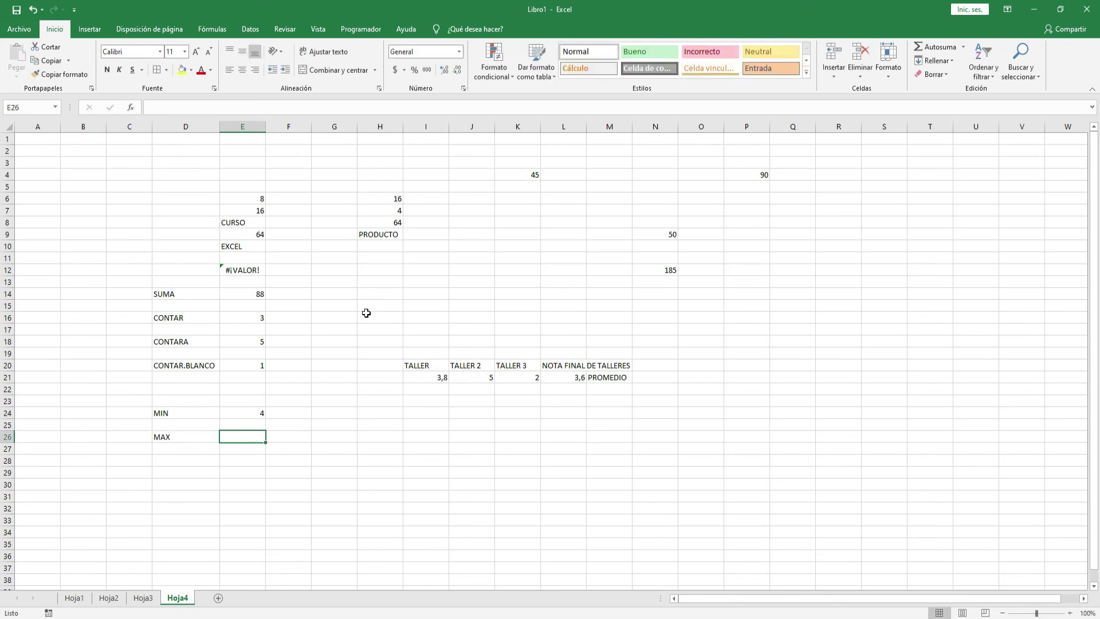
- Find the largest number of the range in E26 with the formula =MAX(H6:H8)
{"action": "type", "text": "="}
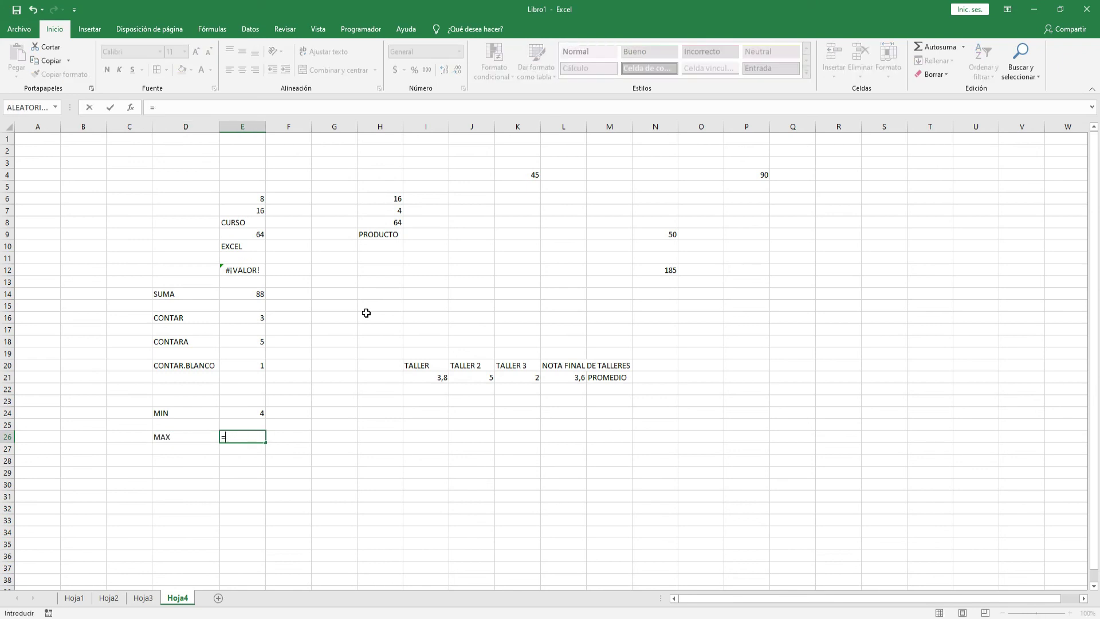
{"action": "type", "text": "MAX"}
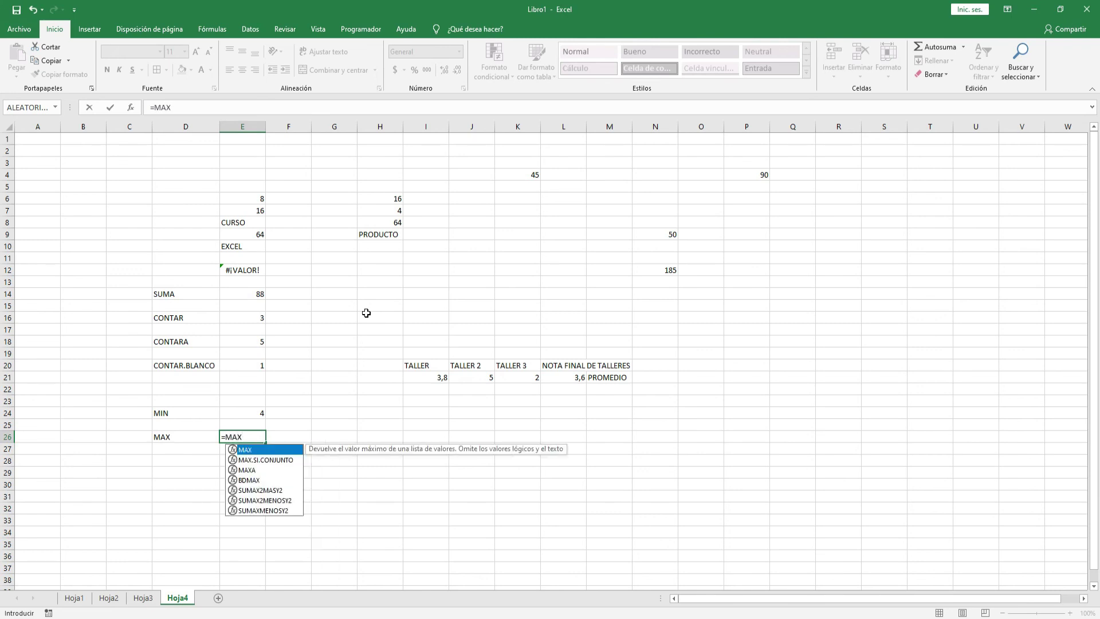
{"action": "type", "text": "("}
{"action": "left_click_drag", "start_coordinate": [380, 199], "coordinate": [384, 223]}
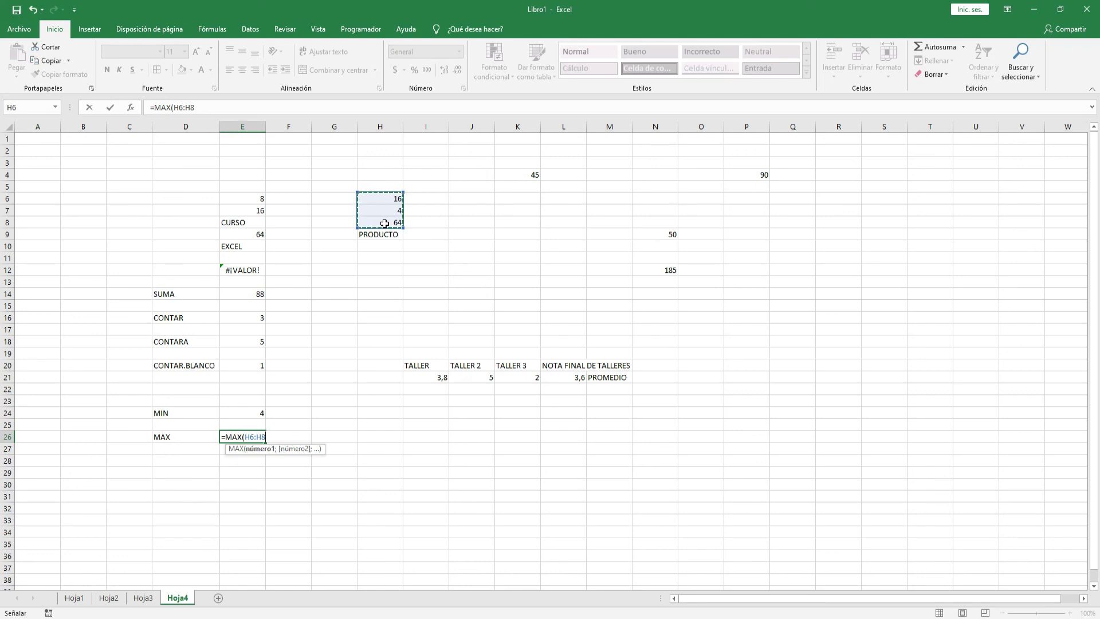
{"action": "type", "text": ")"}
{"action": "key", "text": "Return"}
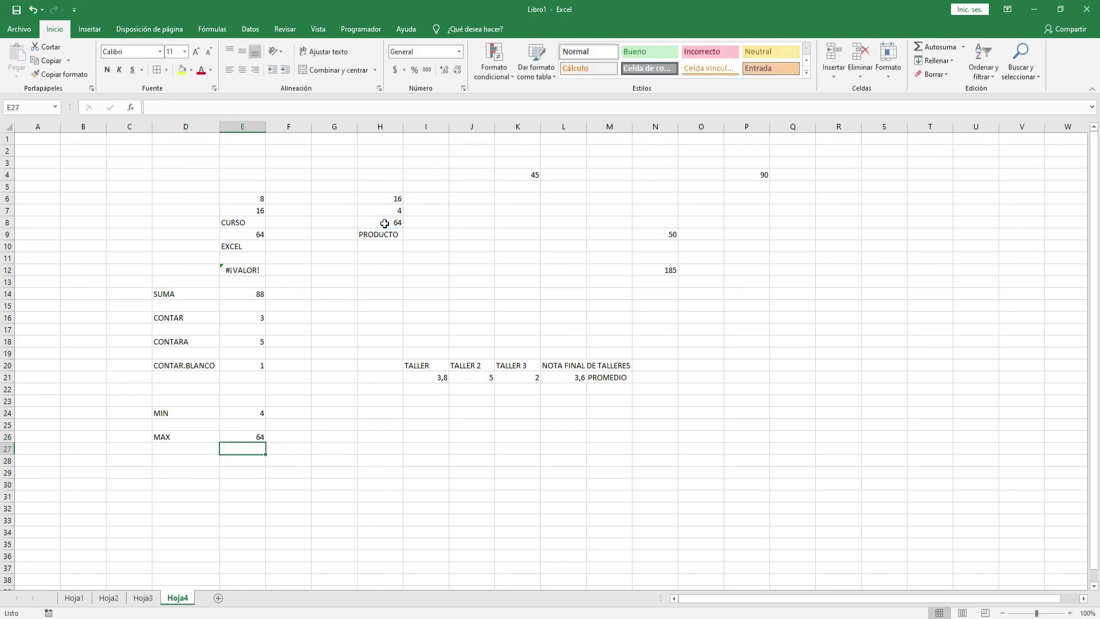
{"action": "left_click", "coordinate": [246, 436]}
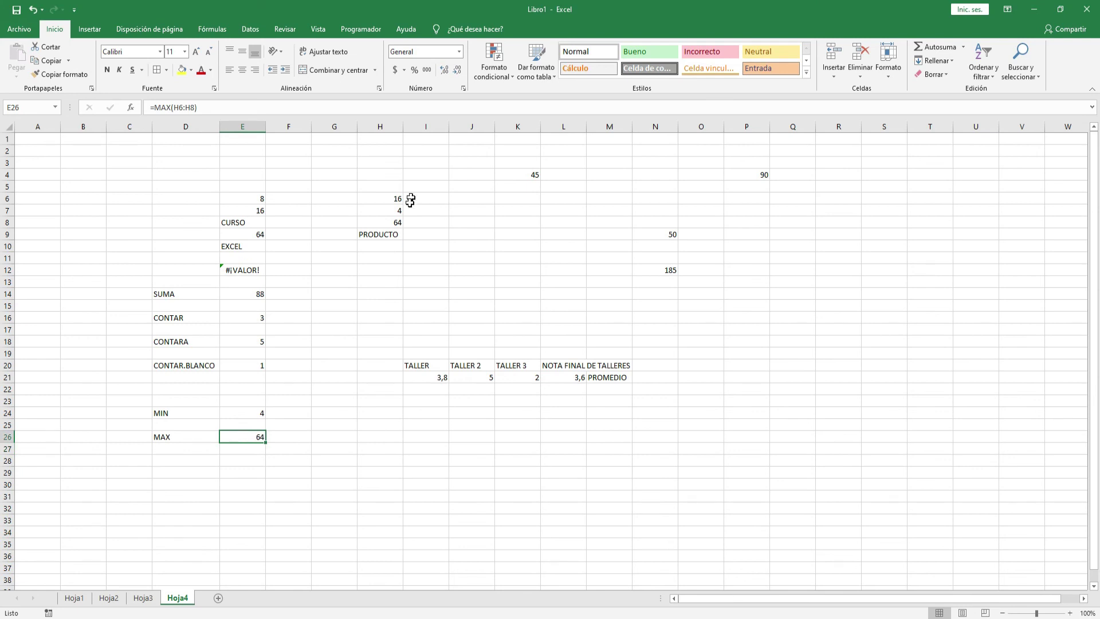
- Insert the current date in cell D29 with the formula =HOY()
{"action": "left_click", "coordinate": [234, 462]}
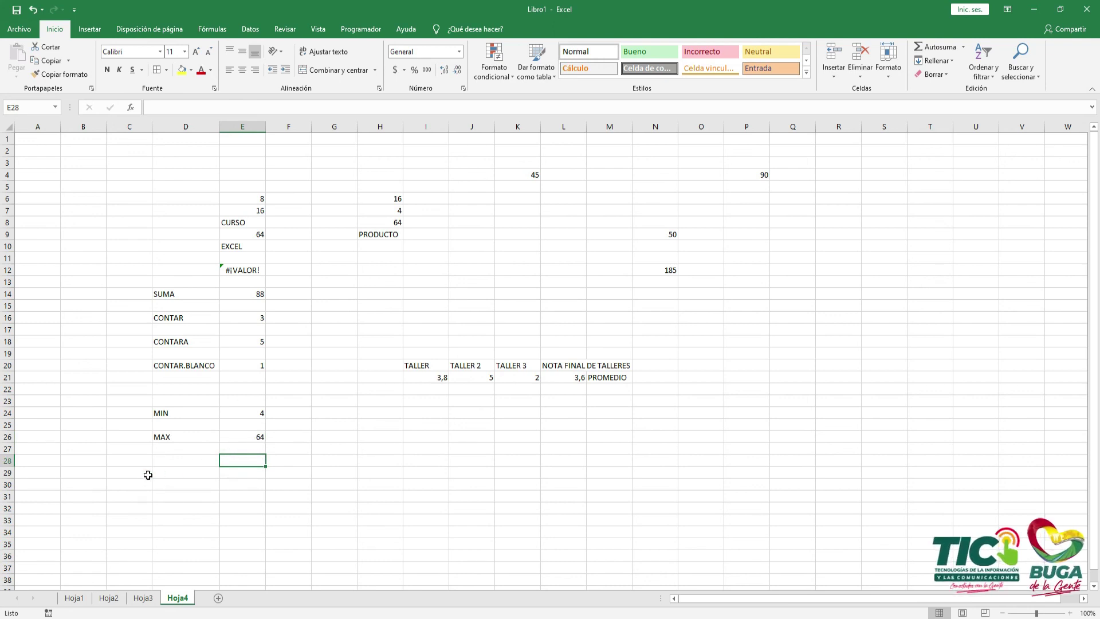
{"action": "left_click", "coordinate": [180, 460]}
{"action": "left_click", "coordinate": [177, 471]}
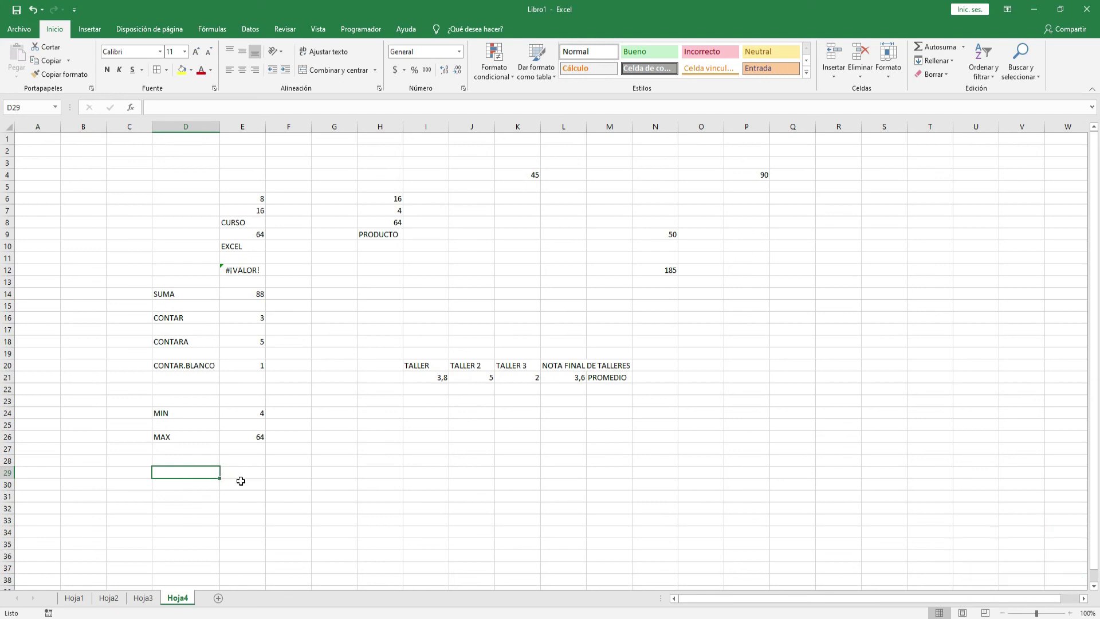
{"action": "type", "text": "="}
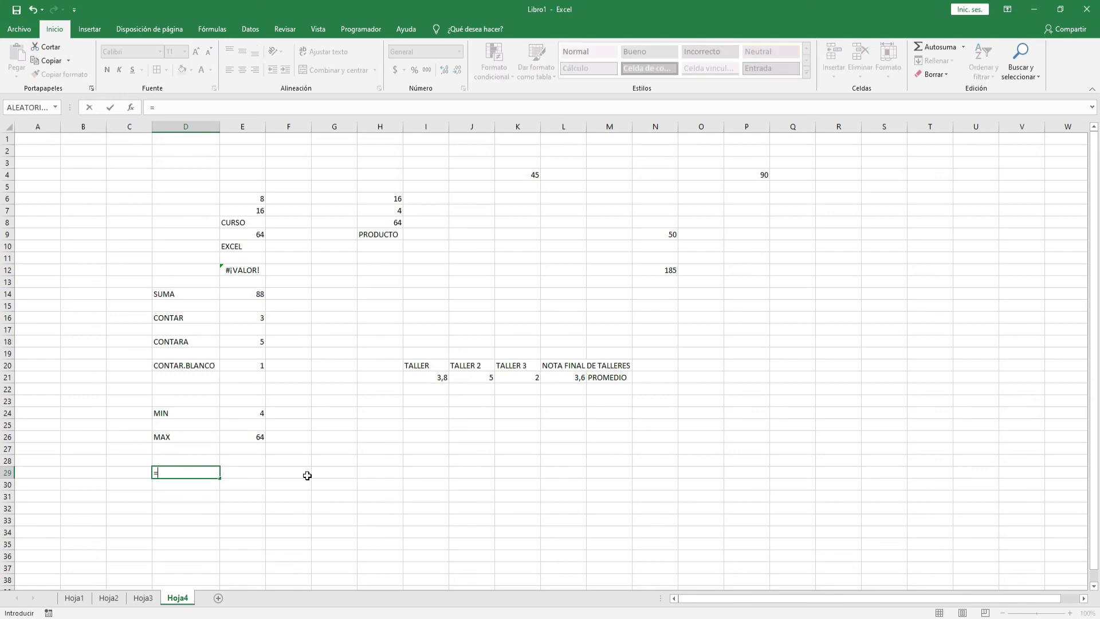
{"action": "type", "text": "HOY"}
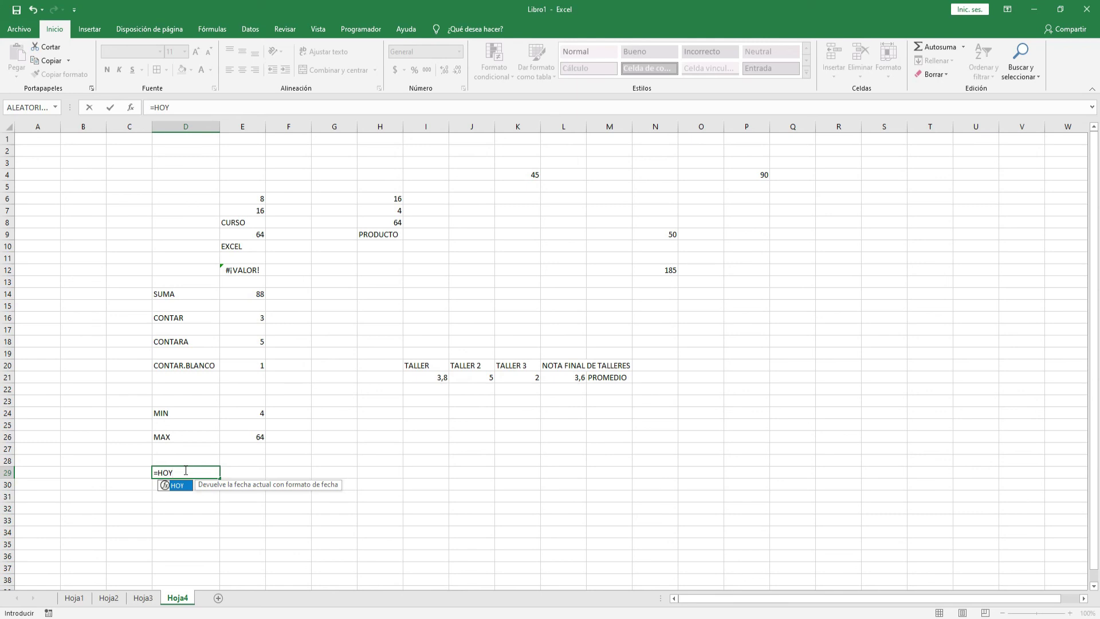
{"action": "type", "text": "()"}
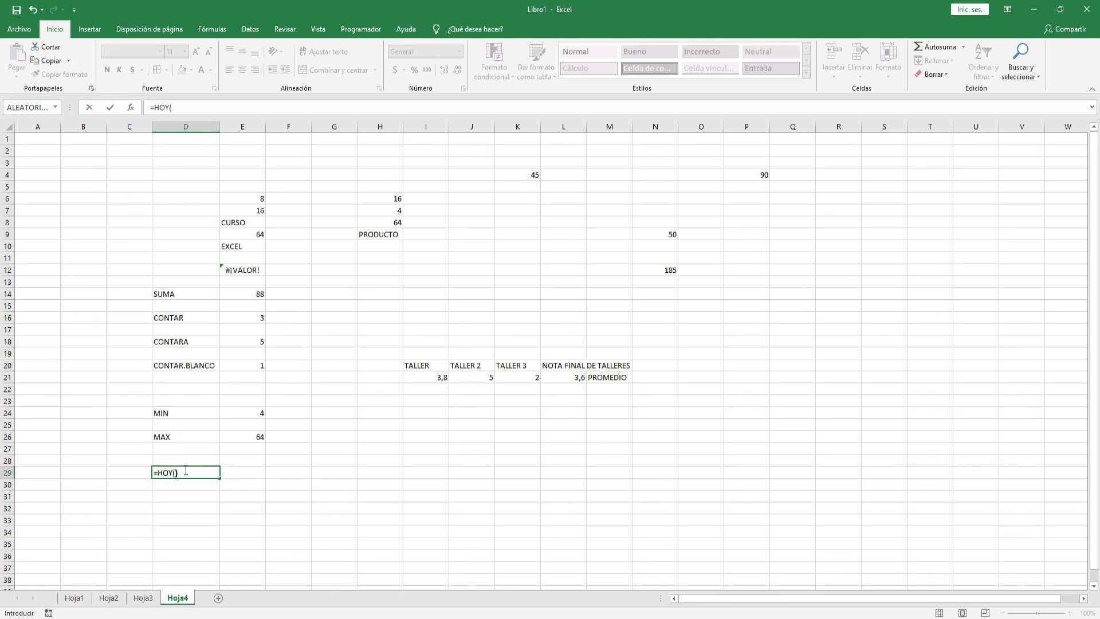
{"action": "key", "text": "Left"}
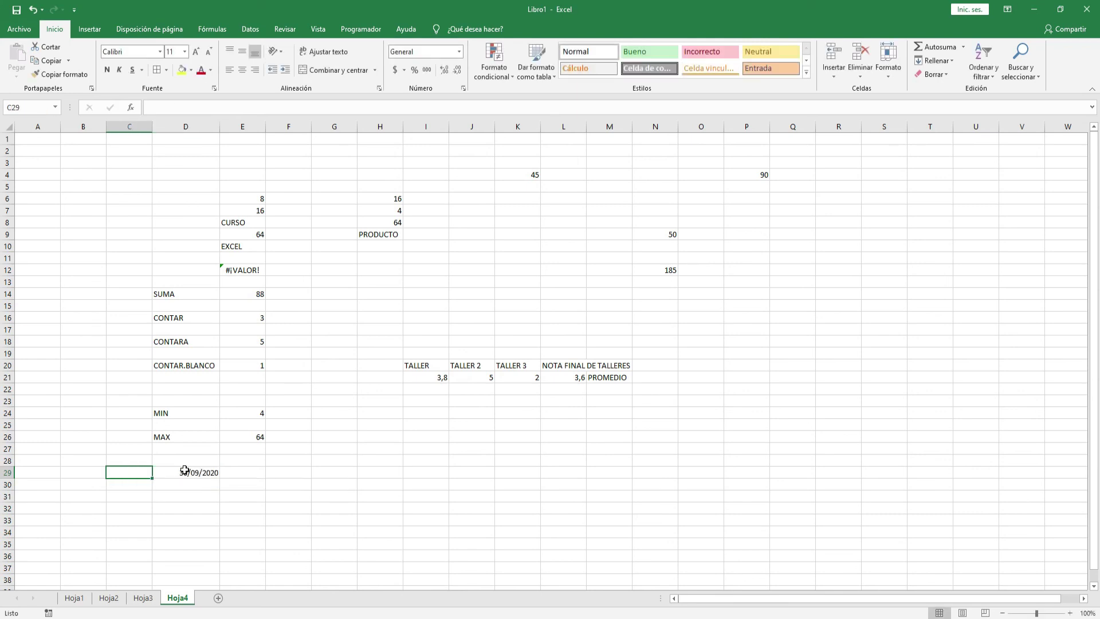
- Clear the date formula in cell D29 and undo the deletion
{"action": "left_click", "coordinate": [192, 520]}
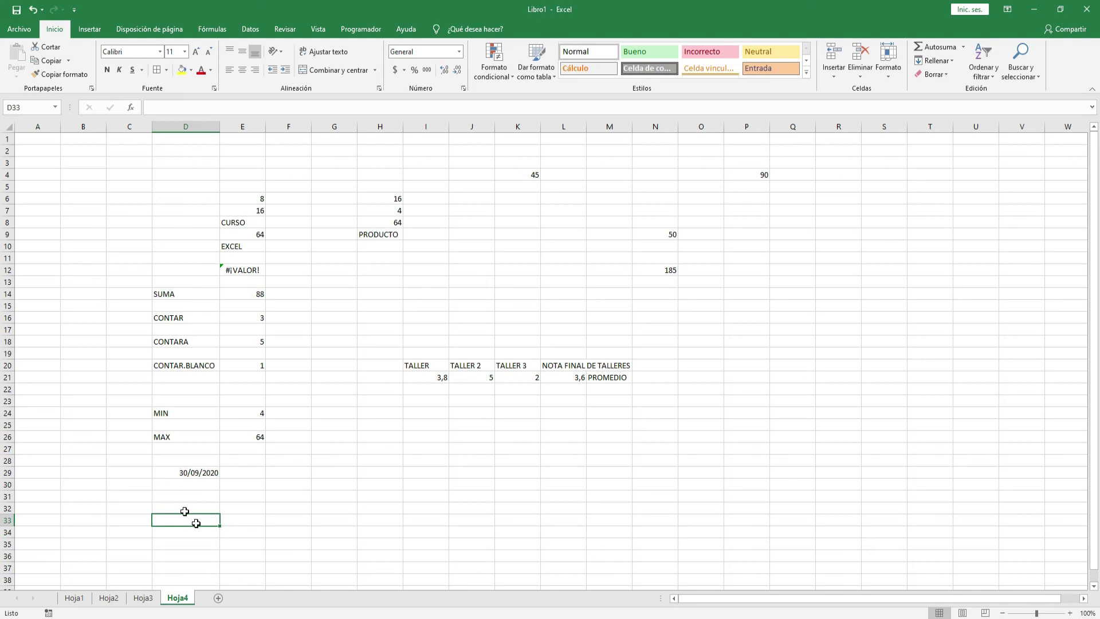
{"action": "left_click", "coordinate": [183, 471]}
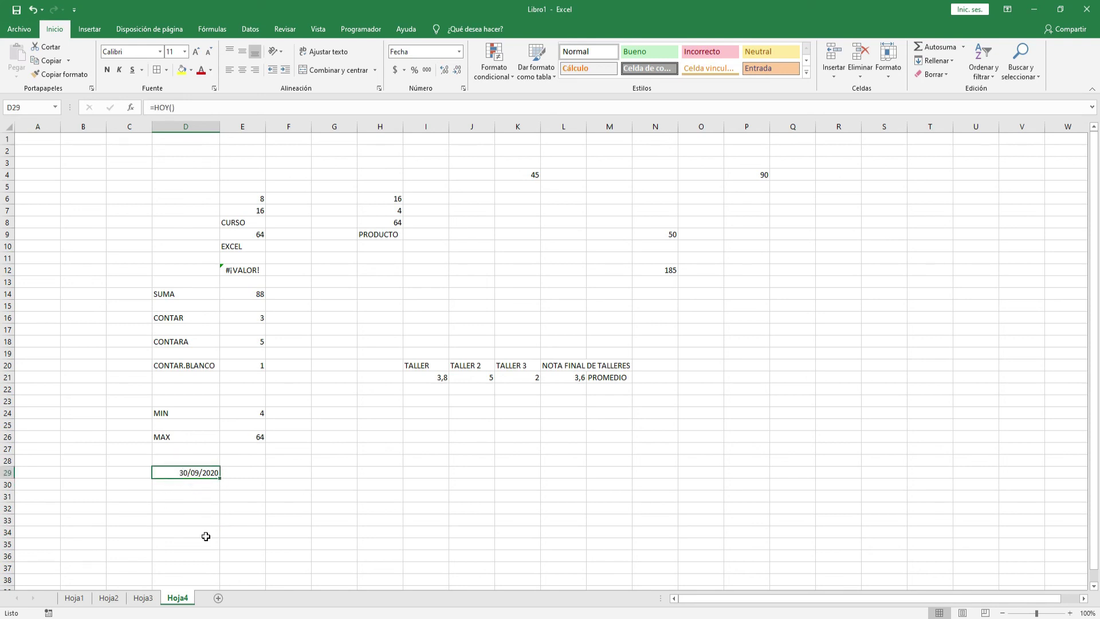
{"action": "key", "text": "Delete"}
{"action": "left_click", "coordinate": [188, 470]}
{"action": "key", "text": "ctrl+z"}
- Extract the day of the date in D29 into cell D31 with the formula =DIA(D29)
{"action": "left_click", "coordinate": [180, 496]}
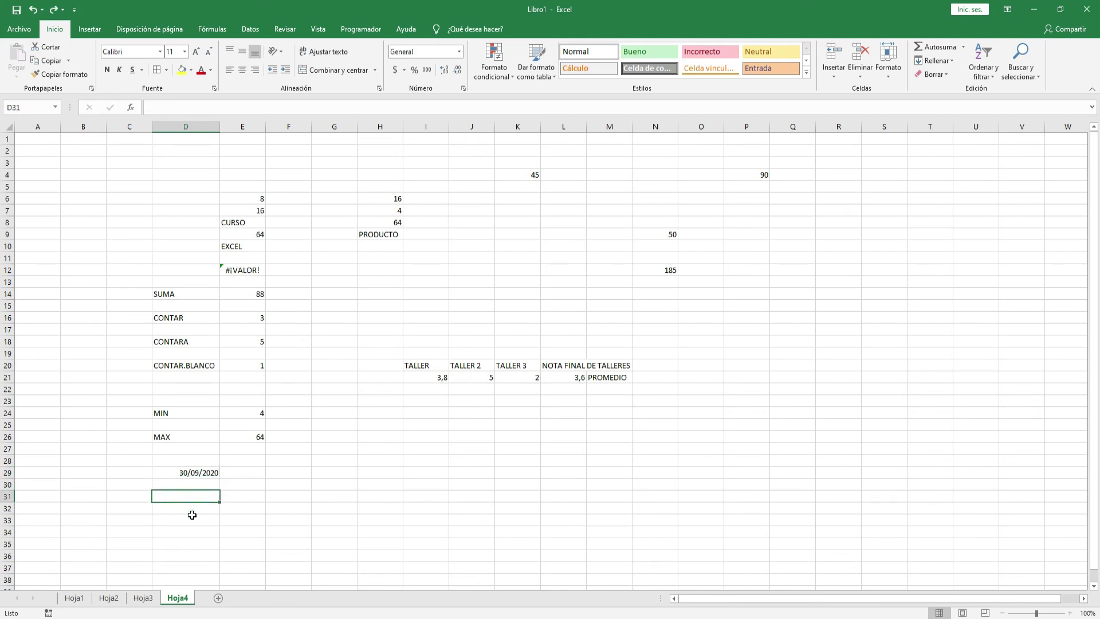
{"action": "type", "text": "=DIA"}
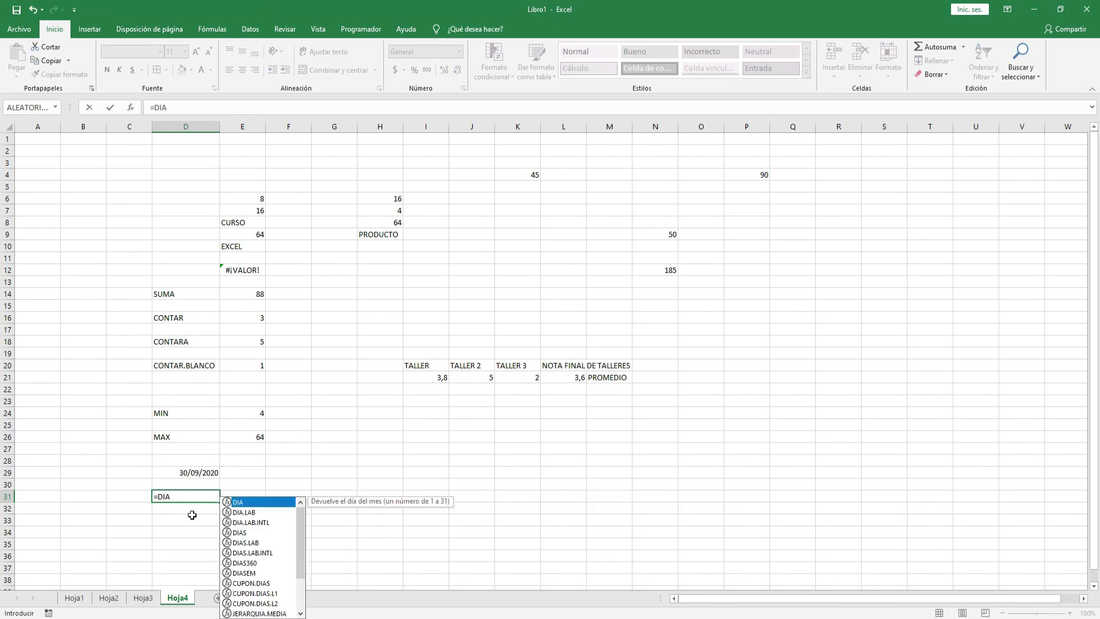
{"action": "type", "text": "("}
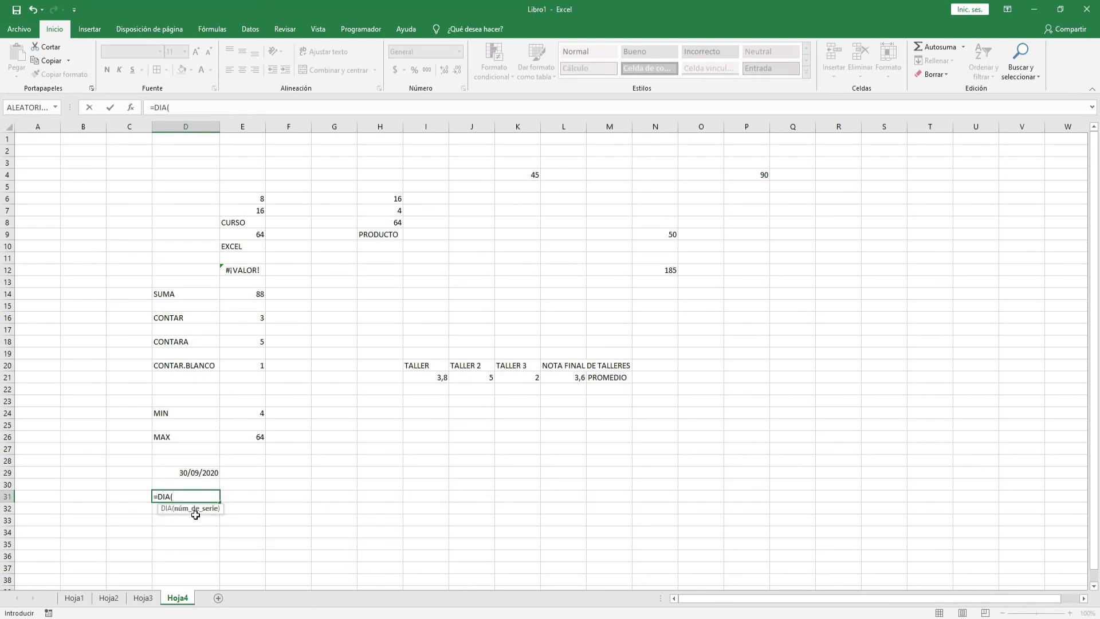
{"action": "left_click", "coordinate": [186, 473]}
{"action": "mouse_move", "coordinate": [435, 617]}
{"action": "type", "text": ")"}
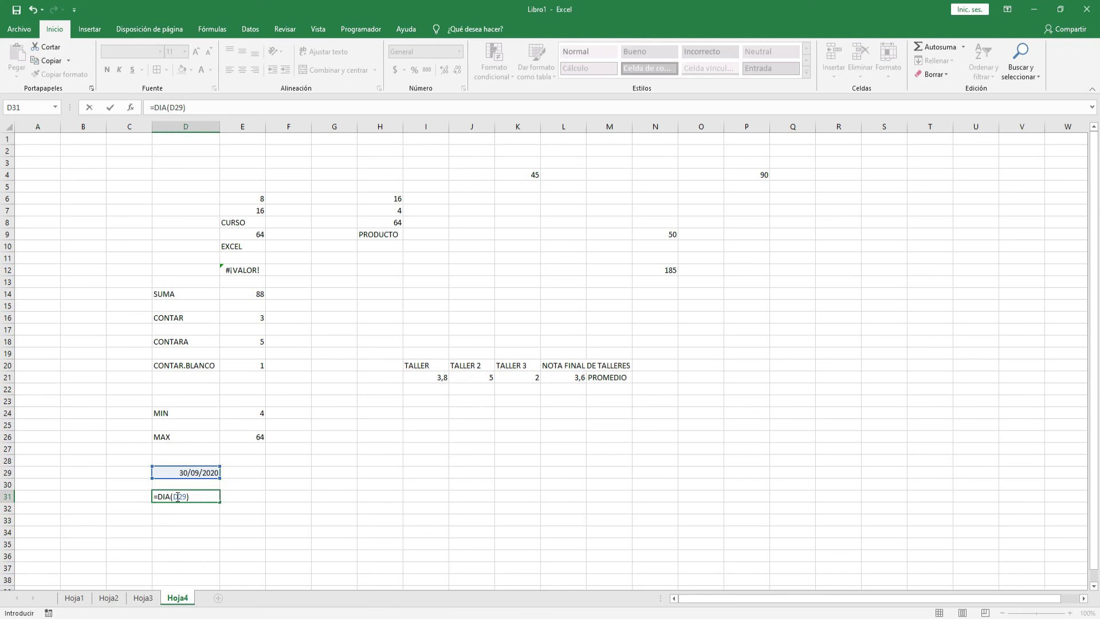
{"action": "key", "text": "Return"}
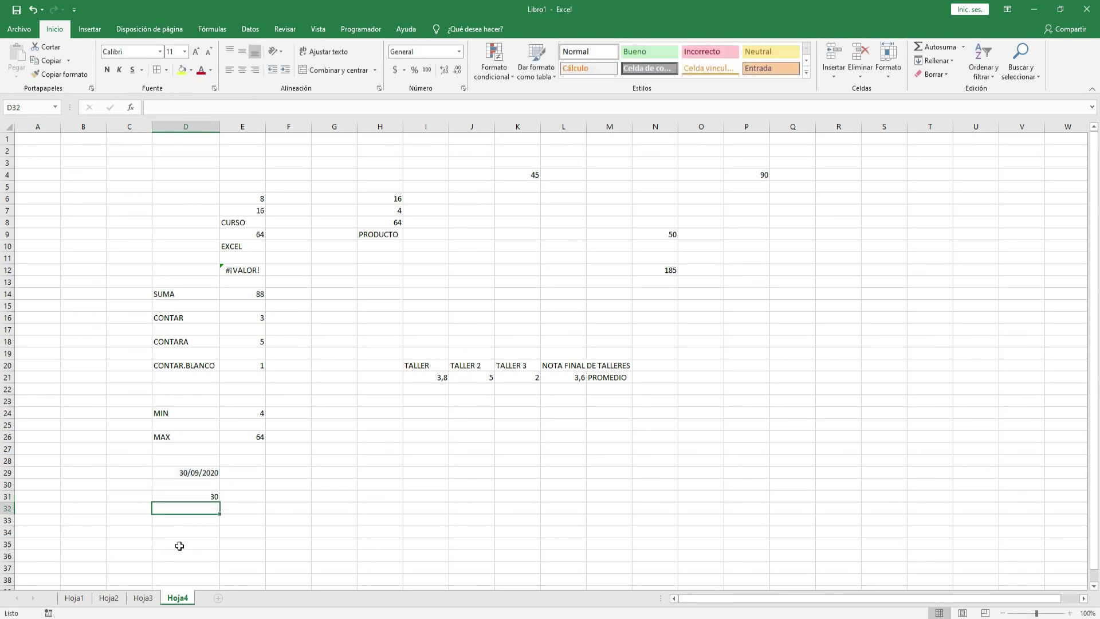
- Extract the month of the date in D29 into cell D32 with the formula =MES(D29)
{"action": "type", "text": "=MES("}
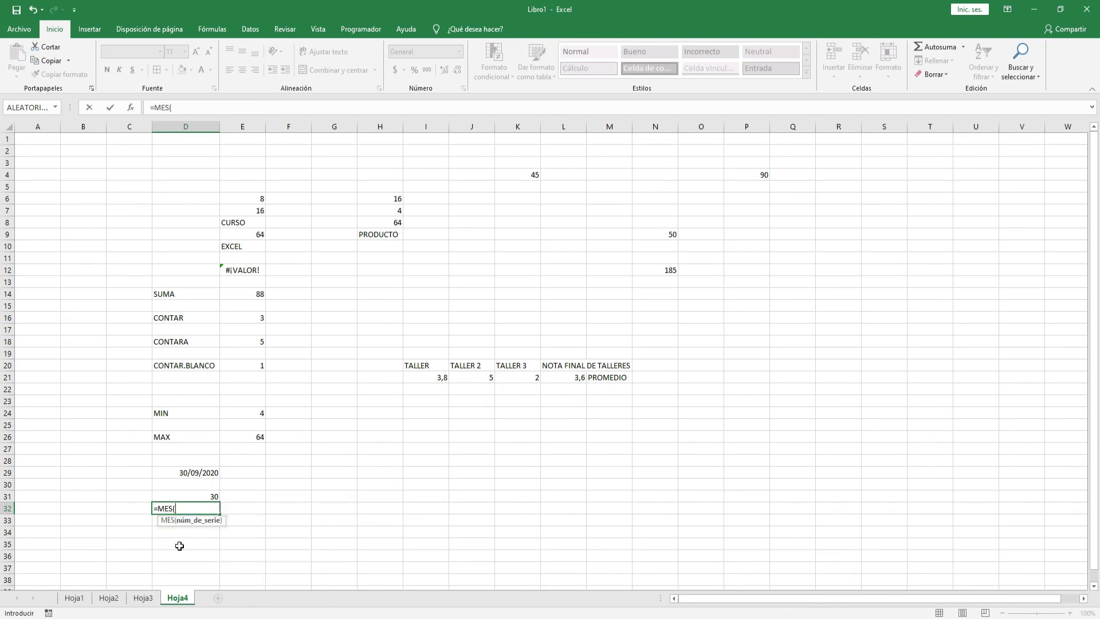
{"action": "left_click", "coordinate": [188, 471]}
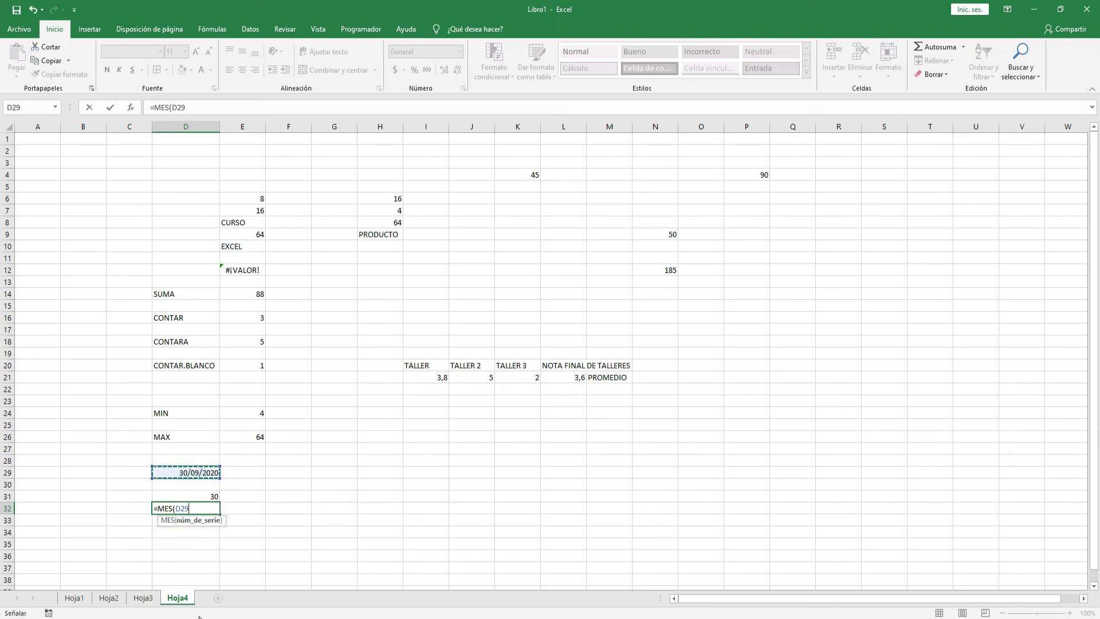
{"action": "type", "text": ")"}
{"action": "key", "text": "Return"}
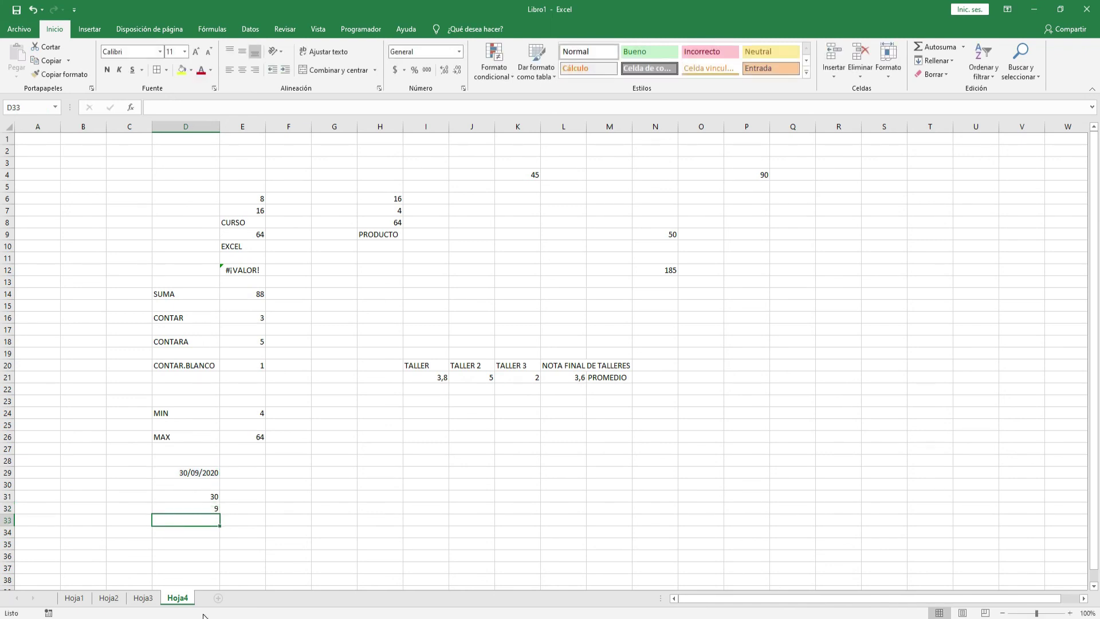
- Extract the year of the date in D29 into cell D33 with the formula =AÑO(D29)
{"action": "type", "text": "=A"}
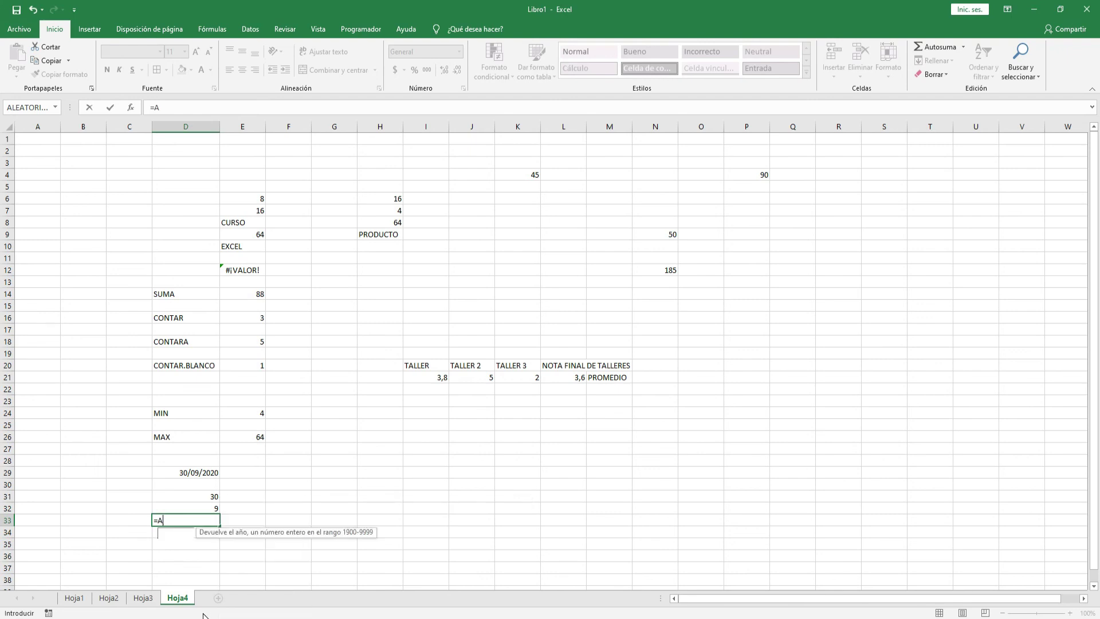
{"action": "type", "text": "ÑO ("}
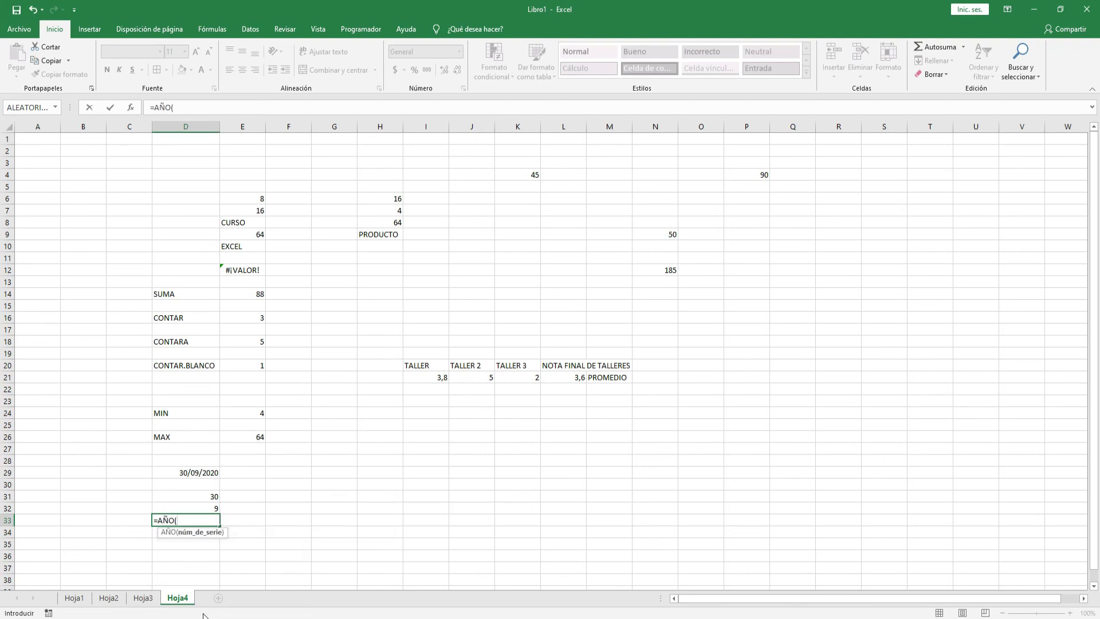
{"action": "left_click", "coordinate": [212, 474]}
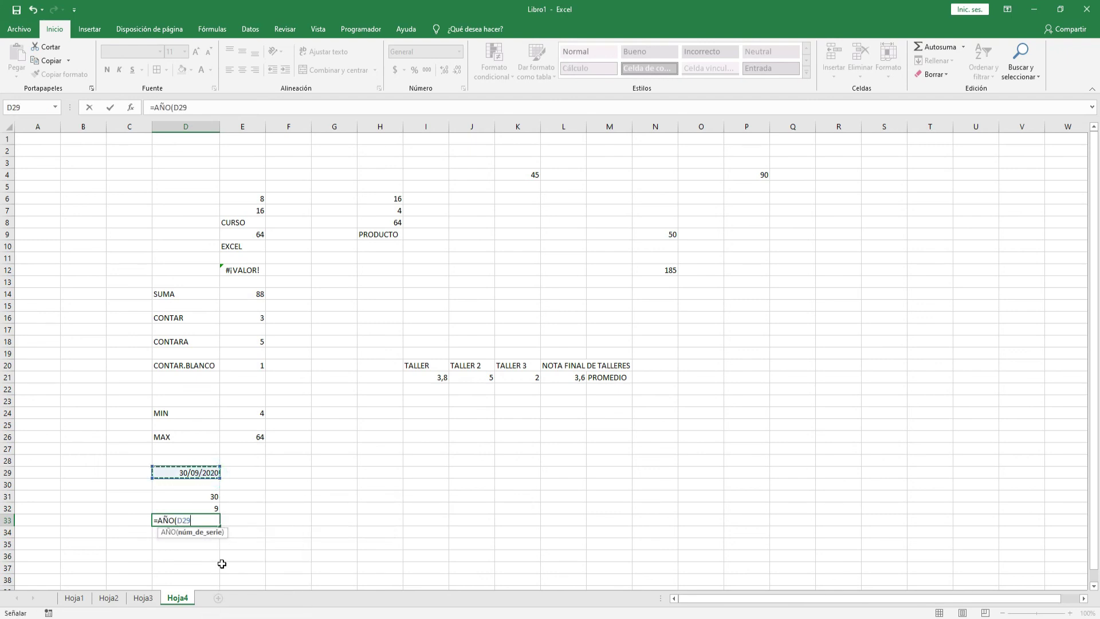
{"action": "key", "text": "Return"}
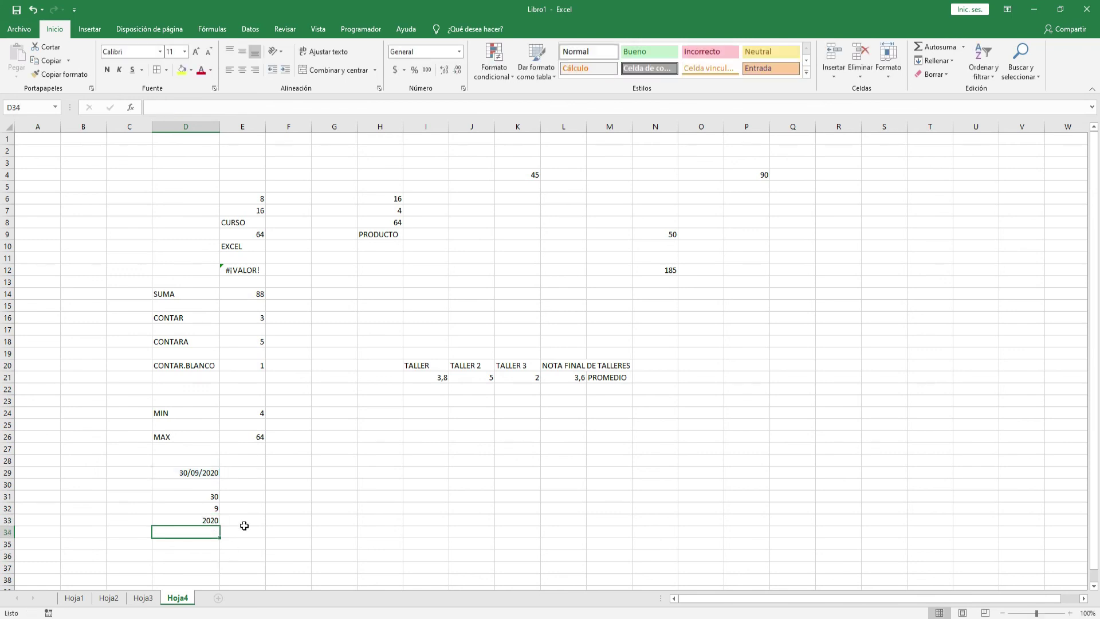
{"action": "left_click", "coordinate": [231, 541]}
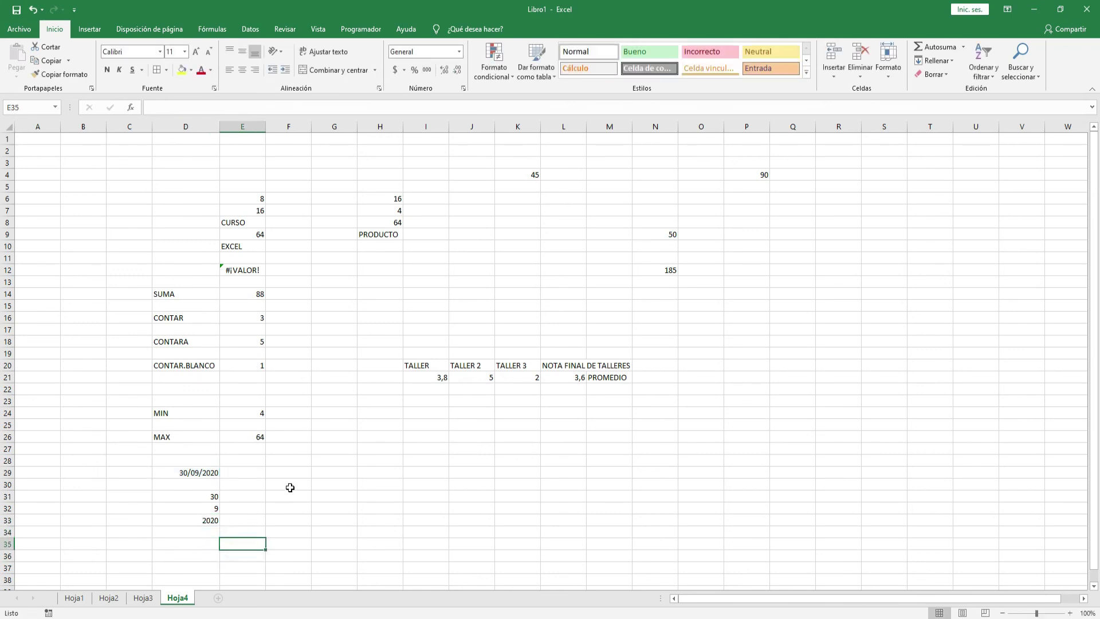
{"action": "left_click", "coordinate": [325, 471]}
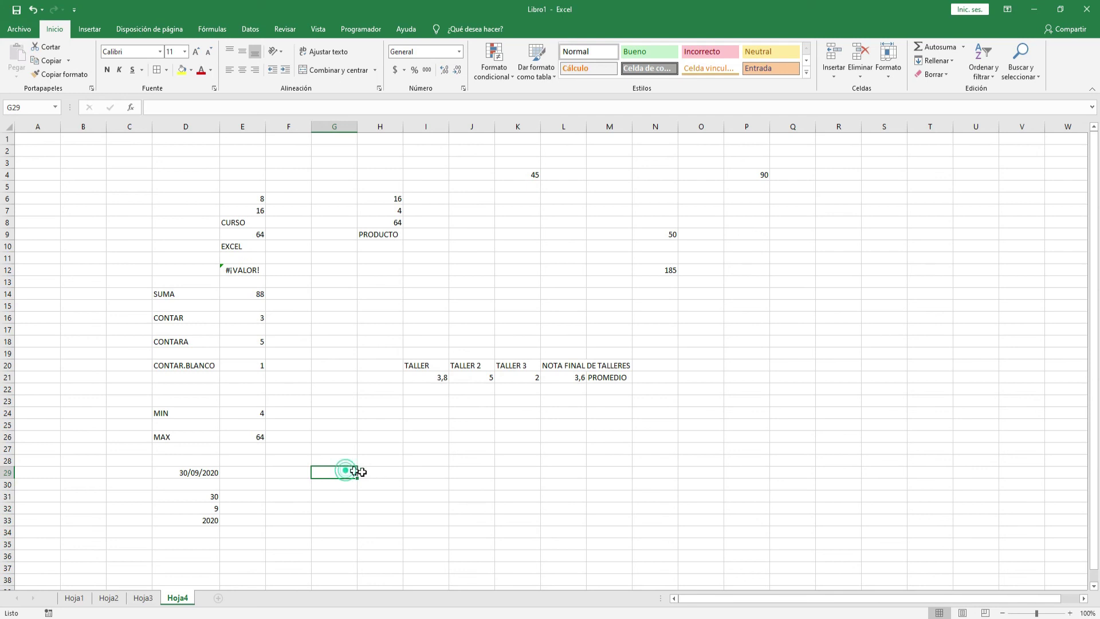
{"action": "left_click_drag", "start_coordinate": [346, 471], "coordinate": [374, 469]}
{"action": "left_click", "coordinate": [339, 474]}
{"action": "left_click", "coordinate": [382, 473]}
{"action": "left_click", "coordinate": [344, 471]}
{"action": "left_click", "coordinate": [385, 474]}
{"action": "left_click", "coordinate": [341, 473]}
{"action": "left_click", "coordinate": [381, 473]}
{"action": "left_click", "coordinate": [339, 476]}
{"action": "left_click", "coordinate": [384, 476]}
{"action": "left_click", "coordinate": [338, 476]}
{"action": "left_click", "coordinate": [375, 469]}
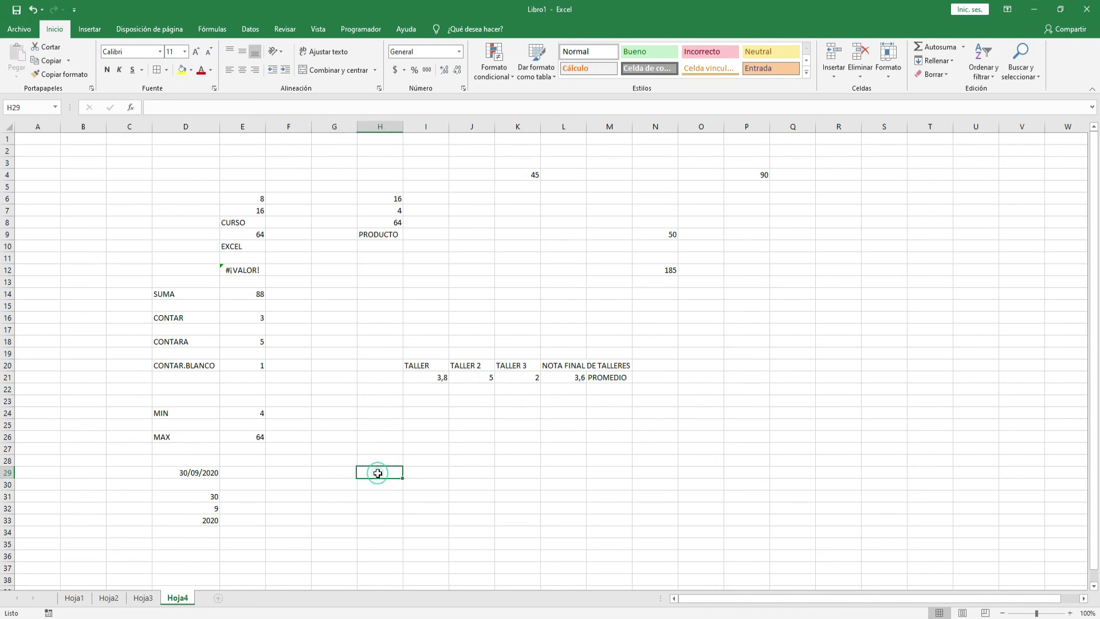
- Enter the start date 15/01/2000 in cell G29
{"action": "left_click", "coordinate": [334, 473]}
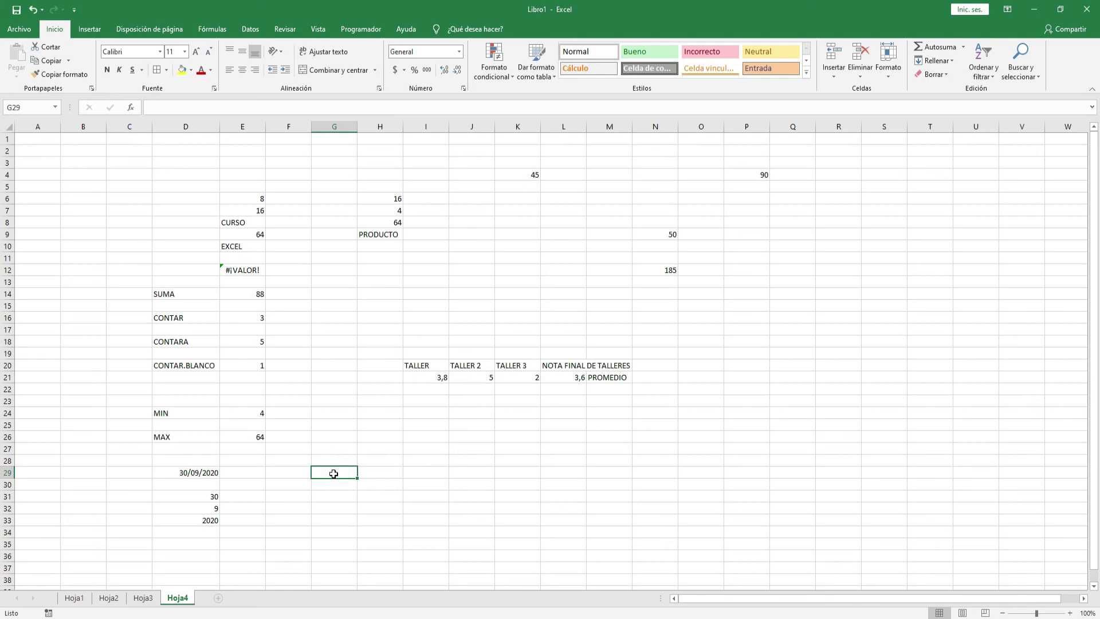
{"action": "type", "text": "15/0"}
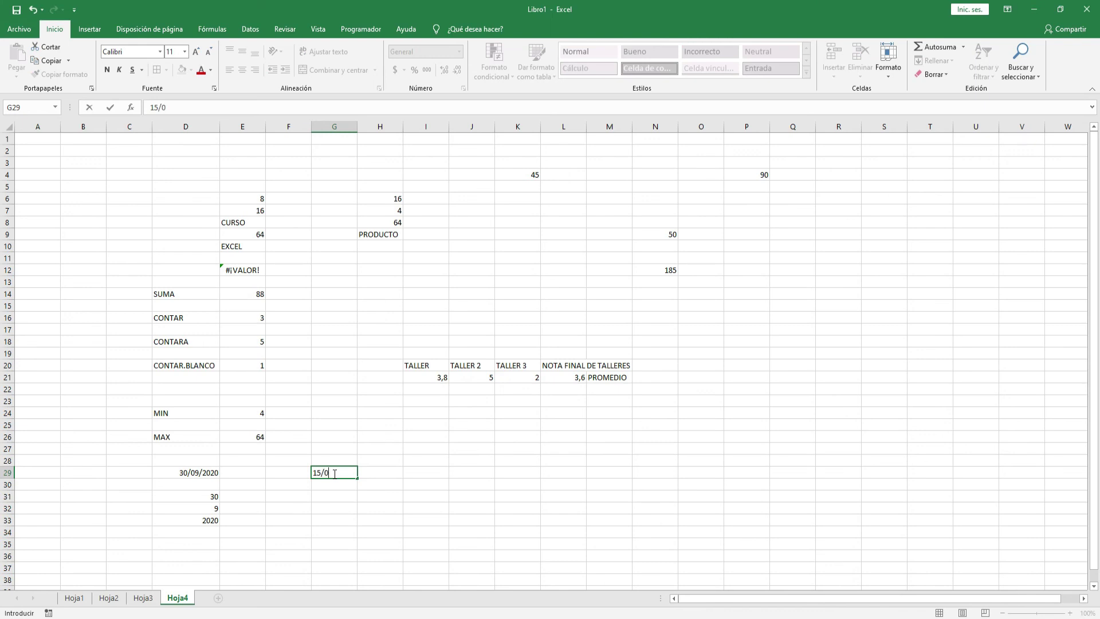
{"action": "type", "text": "1/2000"}
{"action": "left_click", "coordinate": [389, 473]}
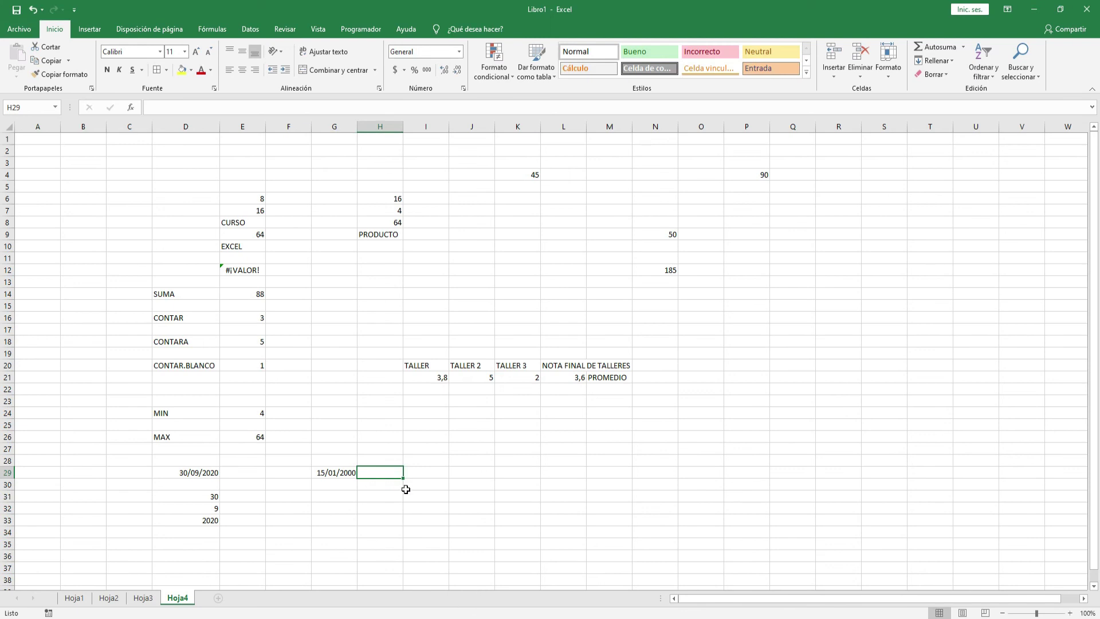
- Enter the end date 25/09/2020 in cell H29, next to the start date
{"action": "type", "text": "35/09/2020"}
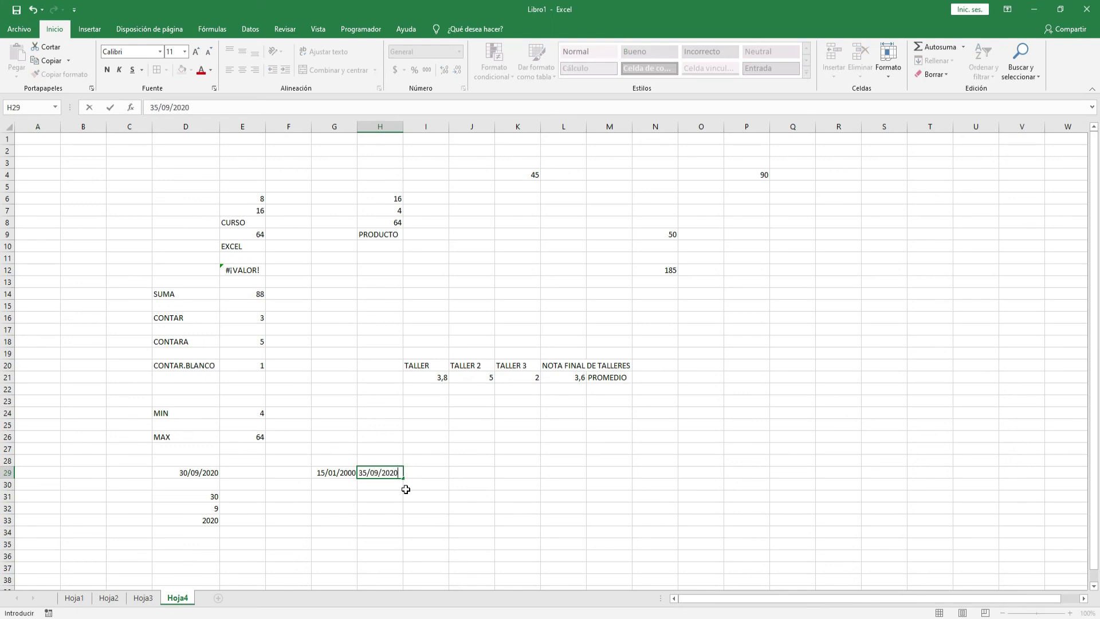
{"action": "key", "text": "Return"}
{"action": "double_click", "coordinate": [359, 474]}
{"action": "key", "text": "BackSpace"}
{"action": "type", "text": "2"}
{"action": "key", "text": "Return"}
- Calculate the days between the two dates on a 360-day year in I29 with the formula =DIAS360(G29;H29)
{"action": "left_click", "coordinate": [341, 497]}
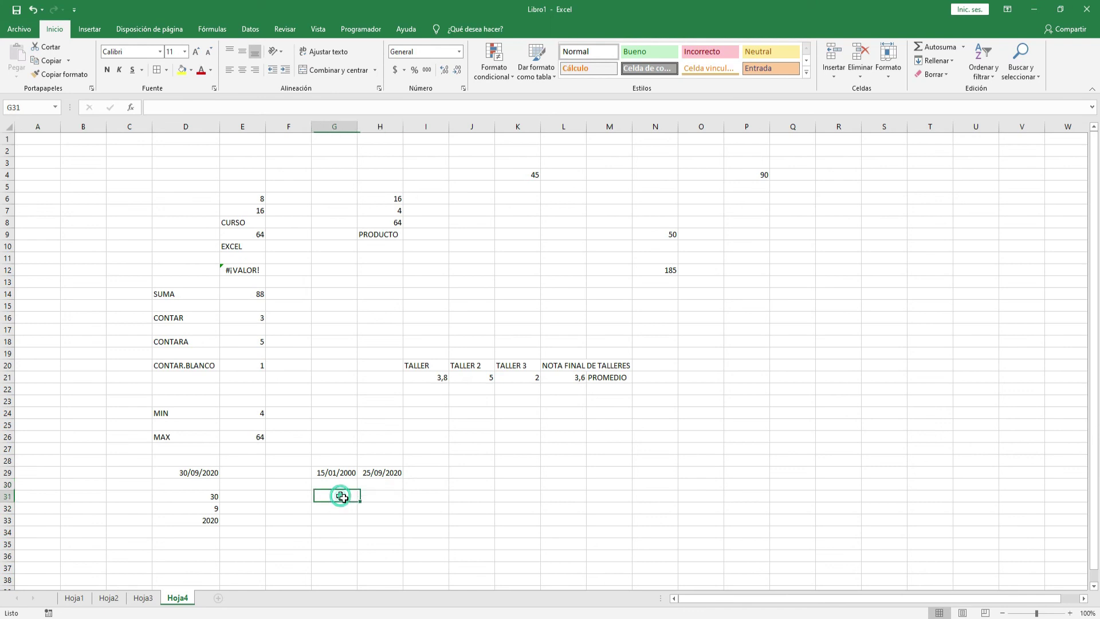
{"action": "left_click", "coordinate": [425, 479]}
{"action": "left_click_drag", "start_coordinate": [339, 473], "coordinate": [375, 474]}
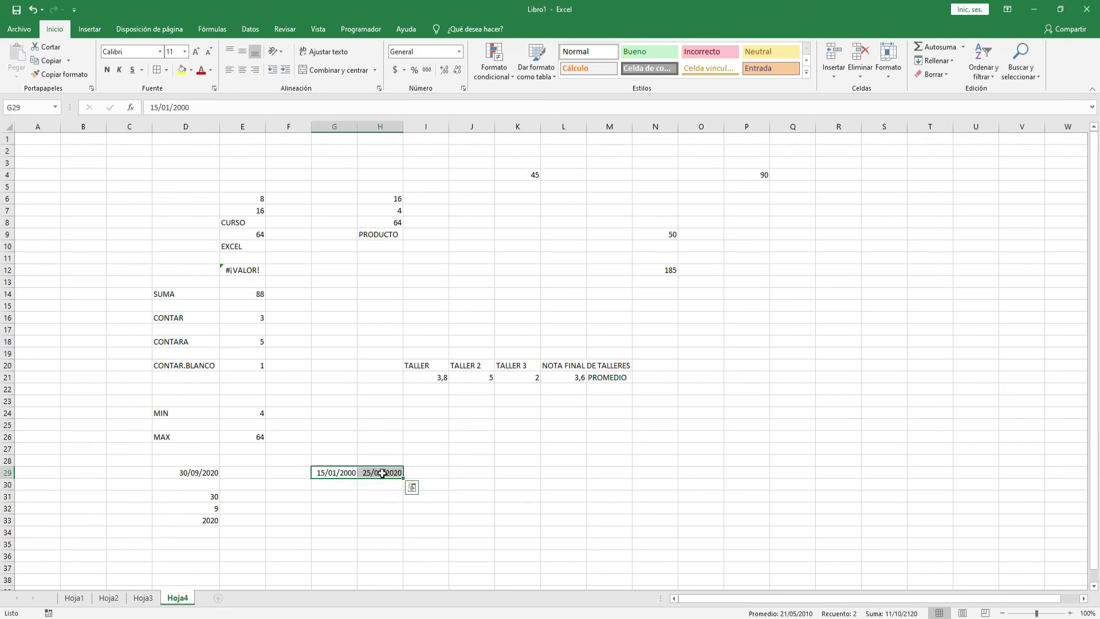
{"action": "left_click", "coordinate": [416, 473]}
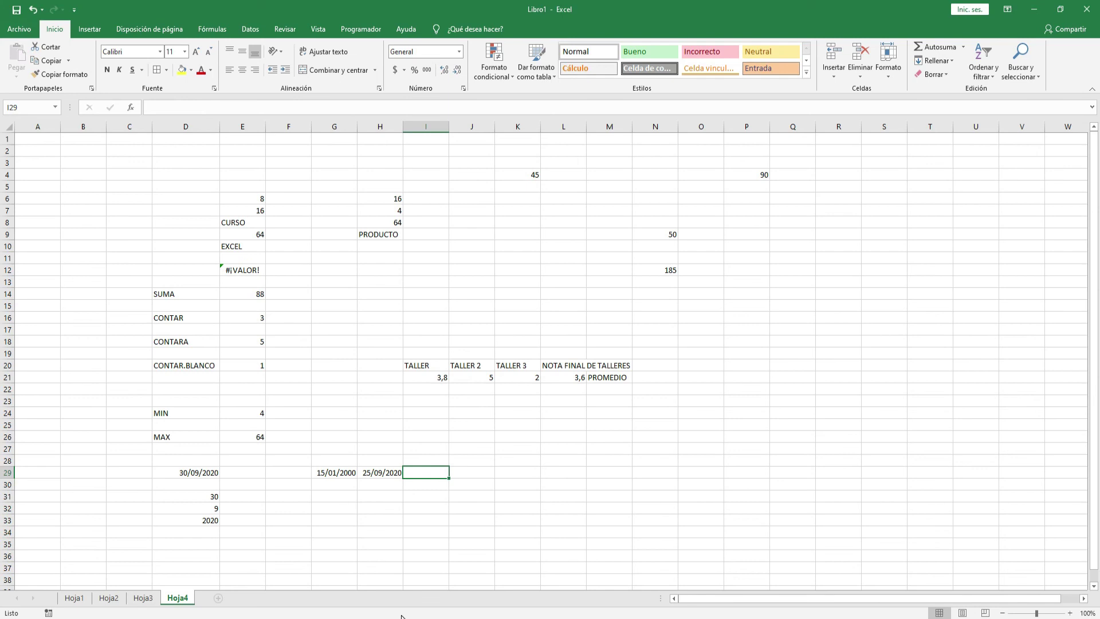
{"action": "type", "text": "=DIAS"}
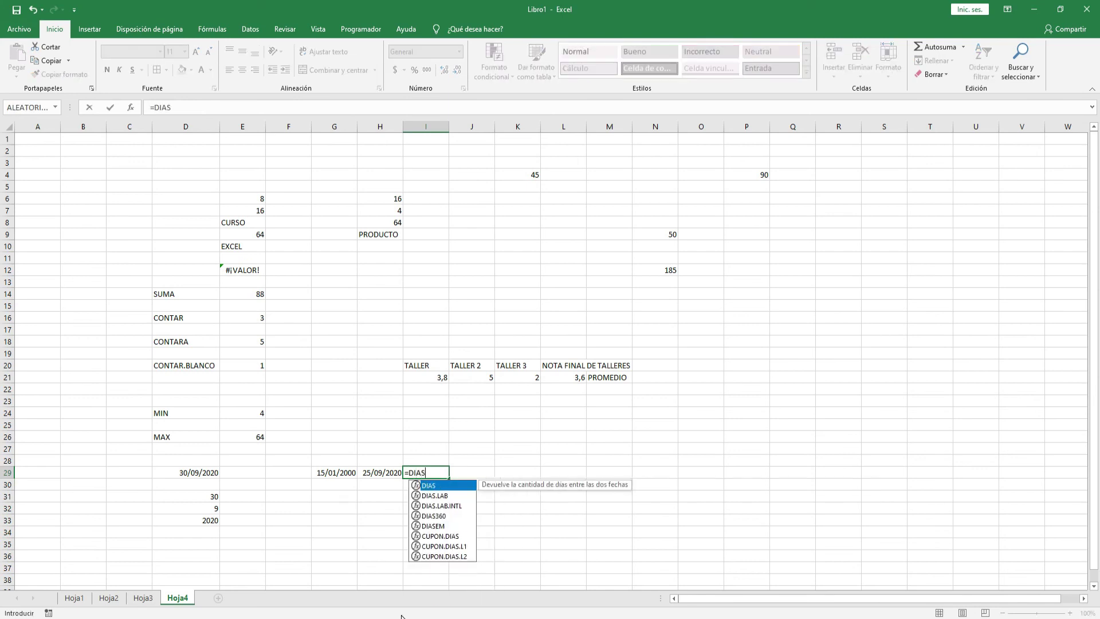
{"action": "type", "text": "360"}
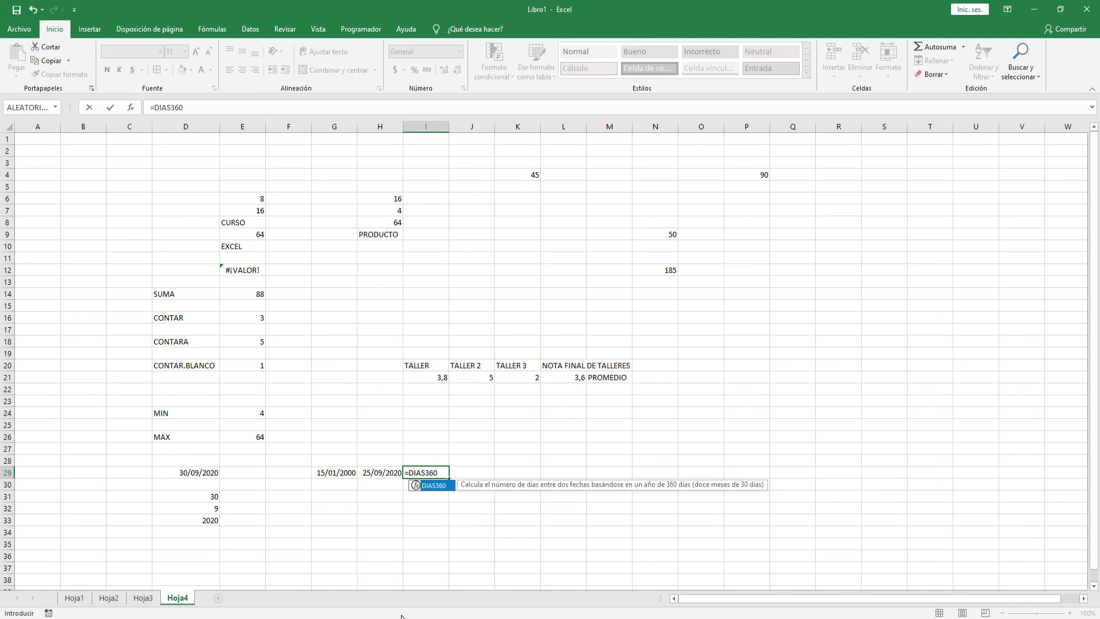
{"action": "type", "text": "("}
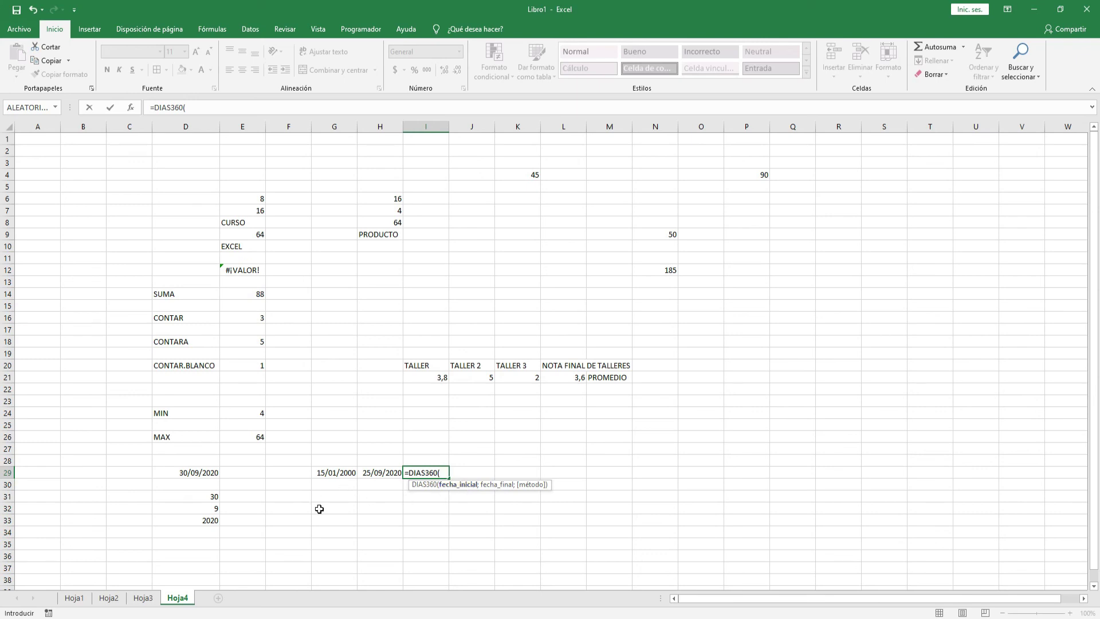
{"action": "left_click", "coordinate": [333, 474]}
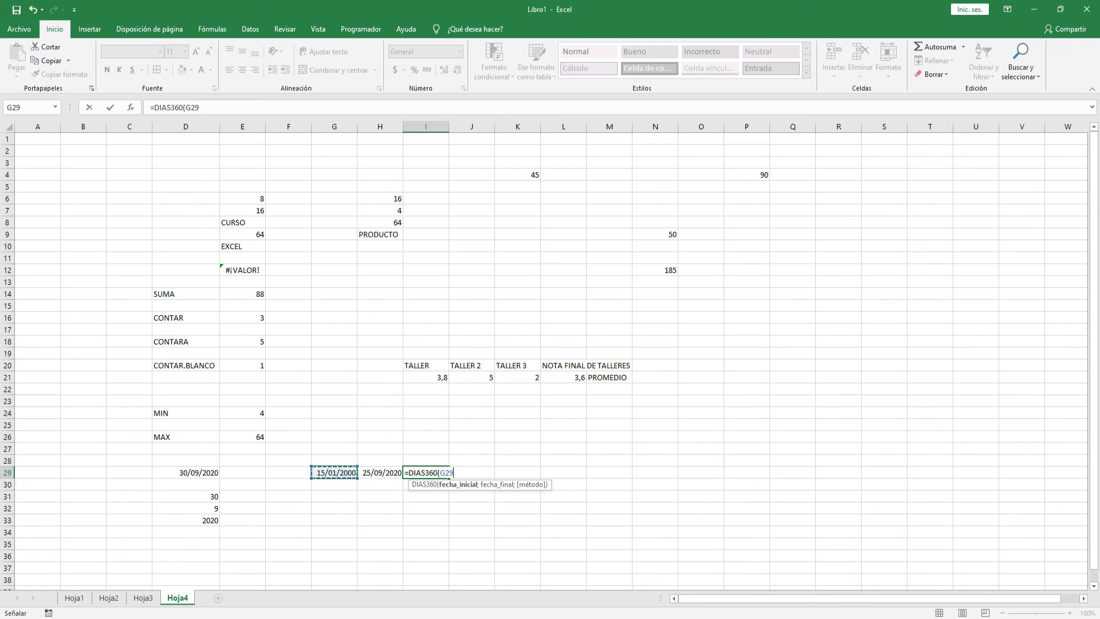
{"action": "type", "text": ";"}
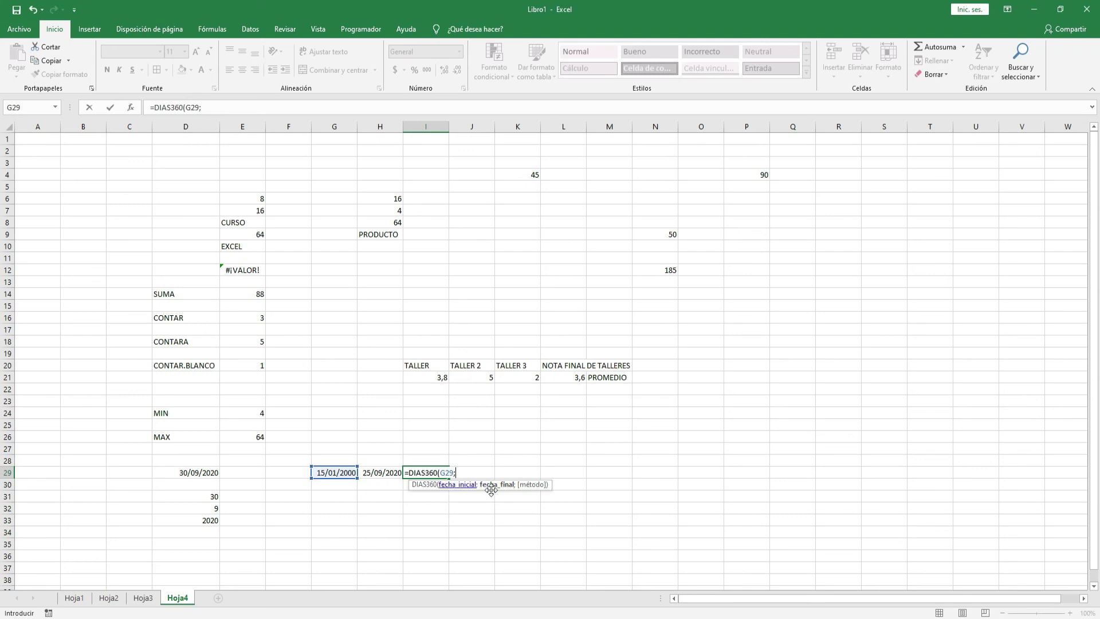
{"action": "left_click", "coordinate": [380, 473]}
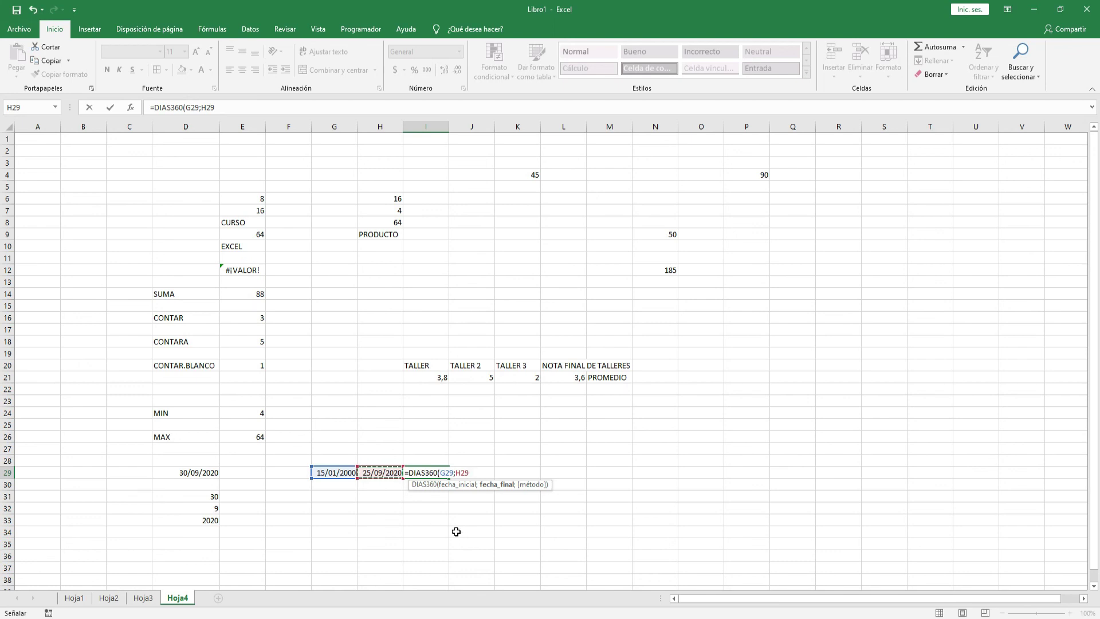
{"action": "type", "text": ")"}
{"action": "key", "text": "Return"}
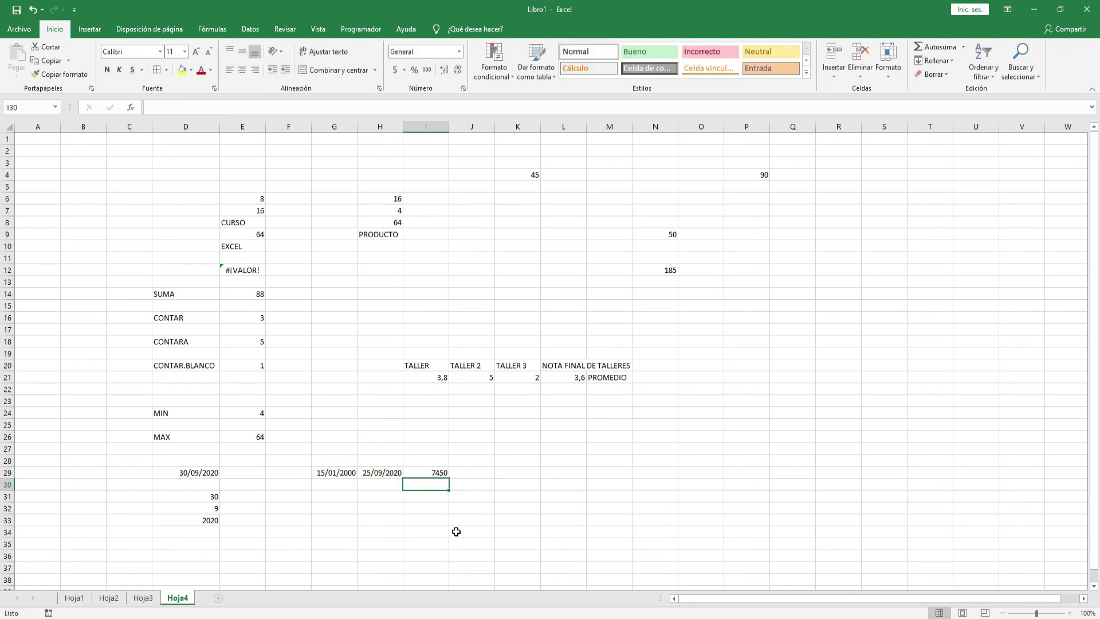
{"action": "left_click", "coordinate": [431, 475]}
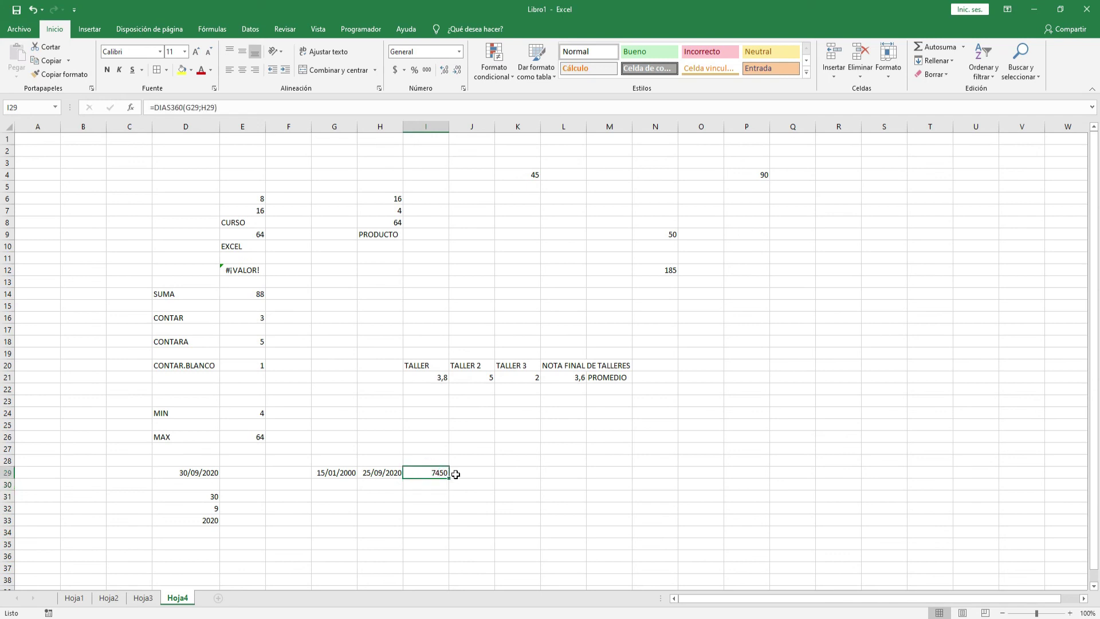
- Label the DIAS360 result by entering DIAS - AÑO CONTABLE in cell J29
{"action": "left_click", "coordinate": [459, 473]}
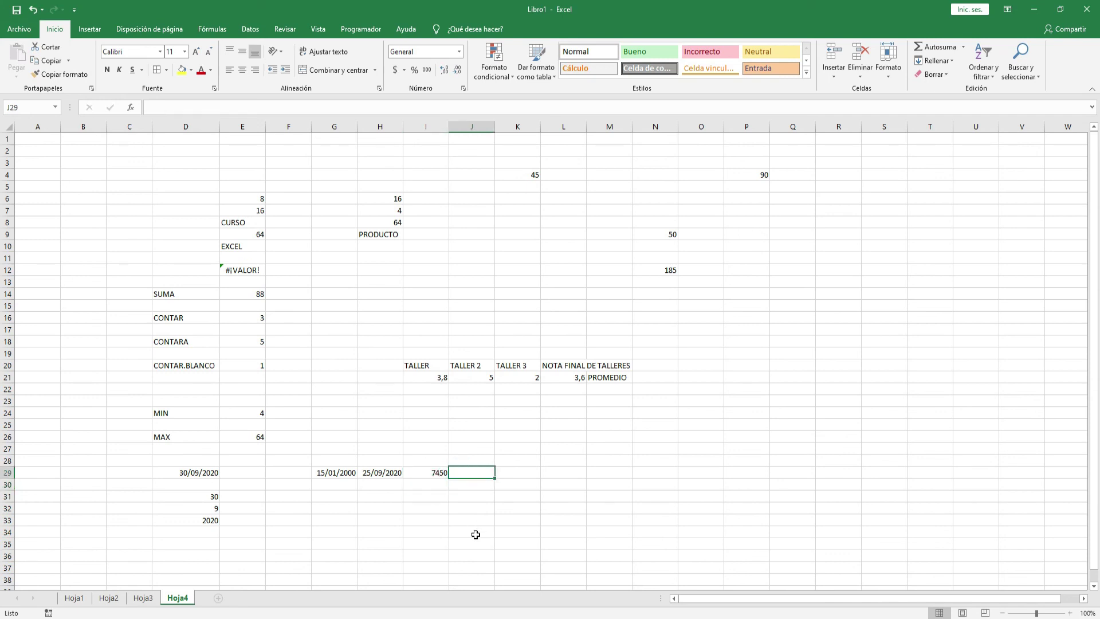
{"action": "type", "text": "DIAS -"}
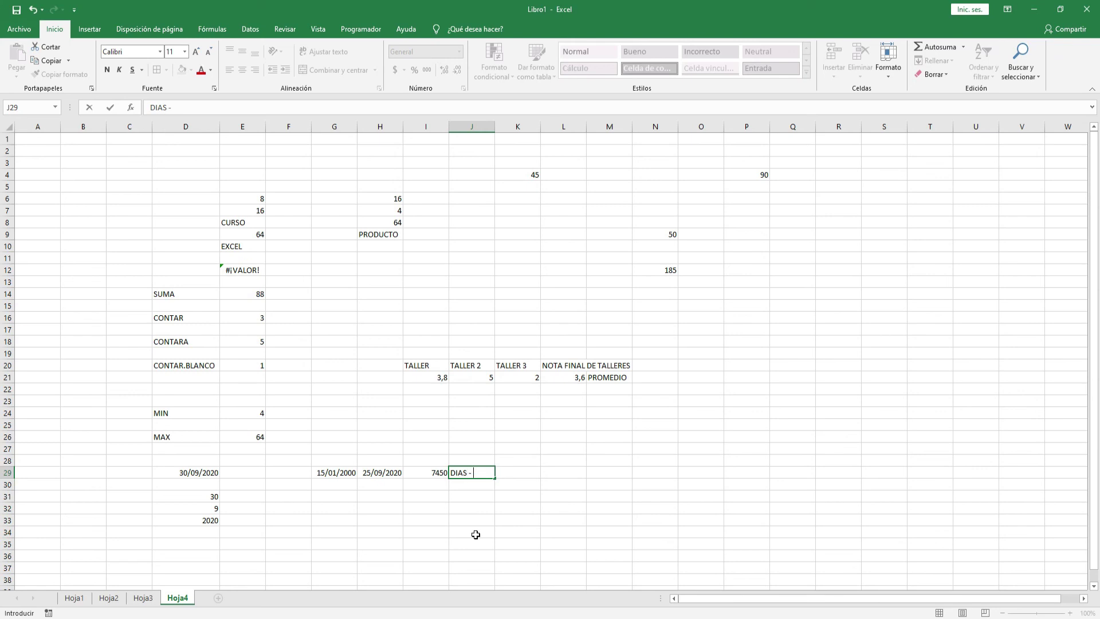
{"action": "type", "text": " CALENDARIO"}
{"action": "key", "text": "BackSpace"}
{"action": "key", "text": "BackSpace"}
{"action": "key", "text": "BackSpace"}
{"action": "key", "text": "BackSpace"}
{"action": "key", "text": "BackSpace"}
{"action": "key", "text": "BackSpace"}
{"action": "key", "text": "BackSpace"}
{"action": "key", "text": "BackSpace"}
{"action": "key", "text": "BackSpace"}
{"action": "type", "text": "AÑO CONTABLE"}
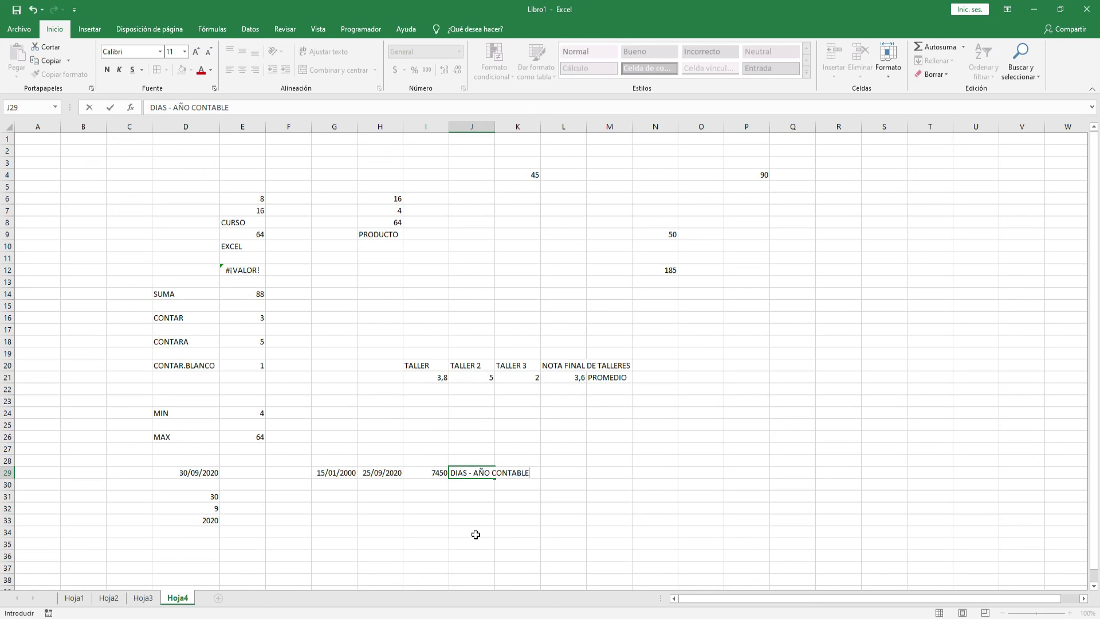
{"action": "key", "text": "Return"}
- Enter AÑO CALENDARIO in cell K31 and its length, 365 DIAS, in M31
{"action": "key", "text": "Right"}
{"action": "key", "text": "Down"}
{"action": "key", "text": "Up"}
{"action": "key", "text": "Down"}
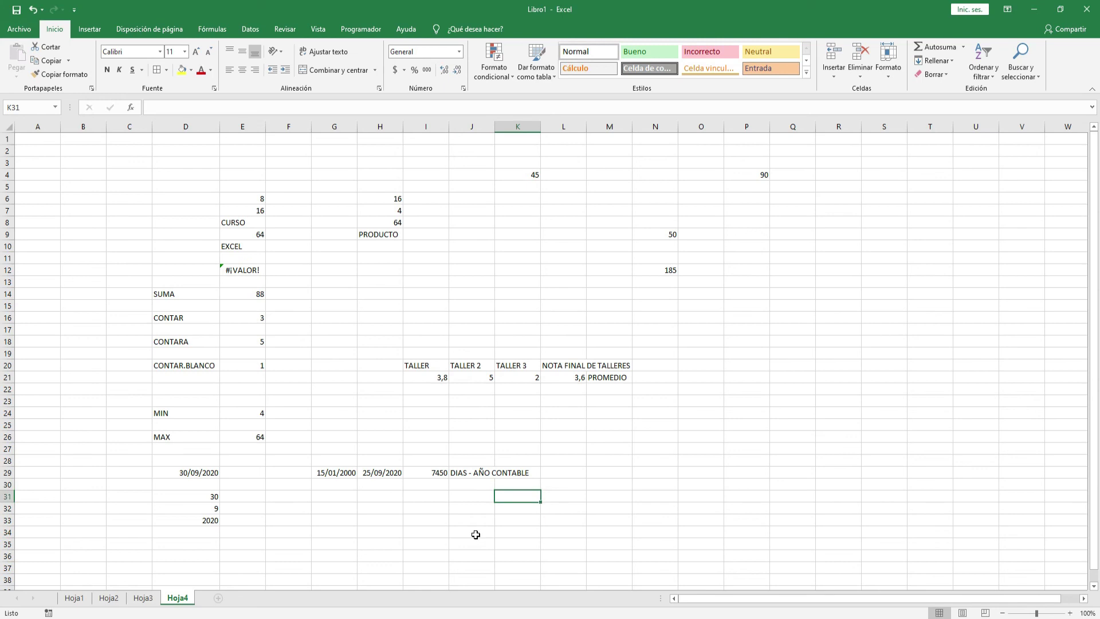
{"action": "type", "text": "AÑO CALENDARIO"}
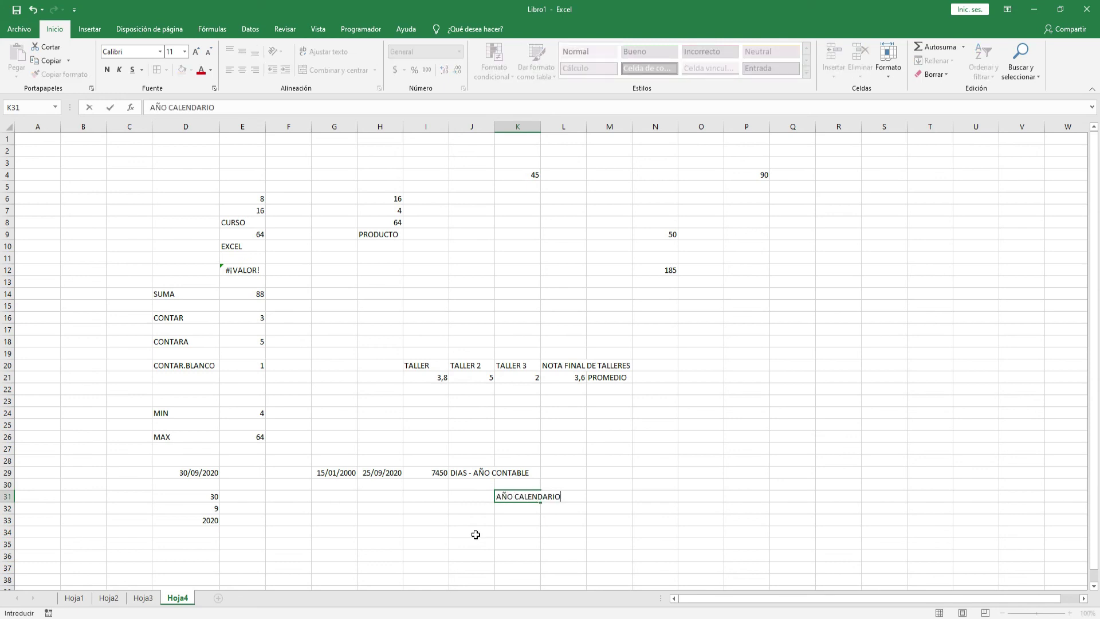
{"action": "key", "text": "Right"}
{"action": "key", "text": "Right"}
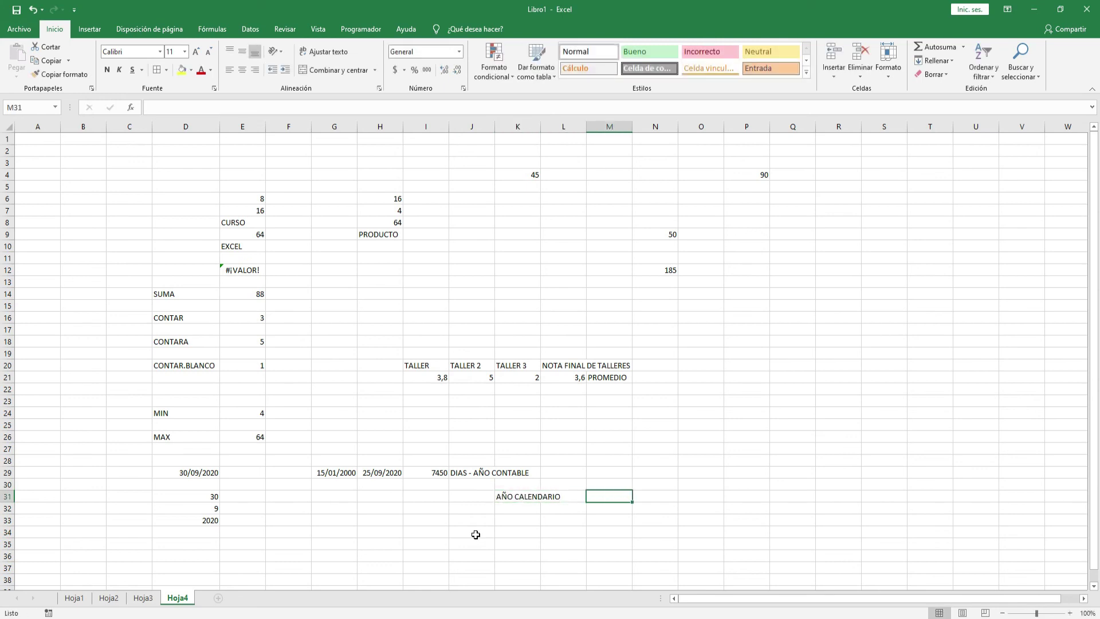
{"action": "type", "text": "365 DIAS"}
{"action": "key", "text": "Return"}
- Enter AÑO CONTABLE in cell K33 and its length, 360 DIAS, in M33
{"action": "key", "text": "Left"}
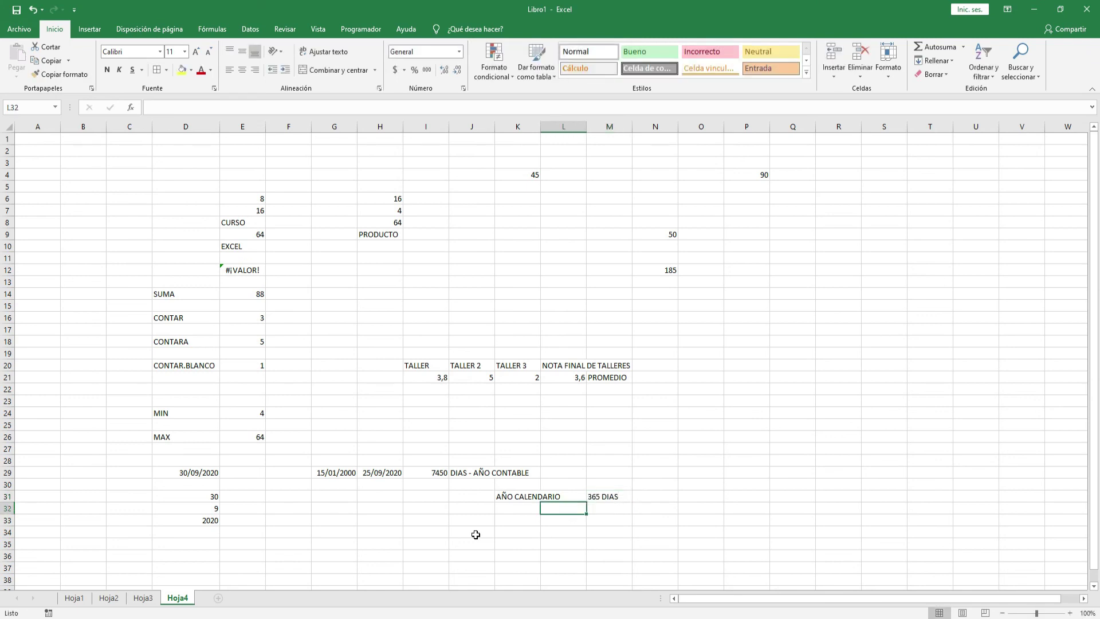
{"action": "key", "text": "Left"}
{"action": "key", "text": "Down"}
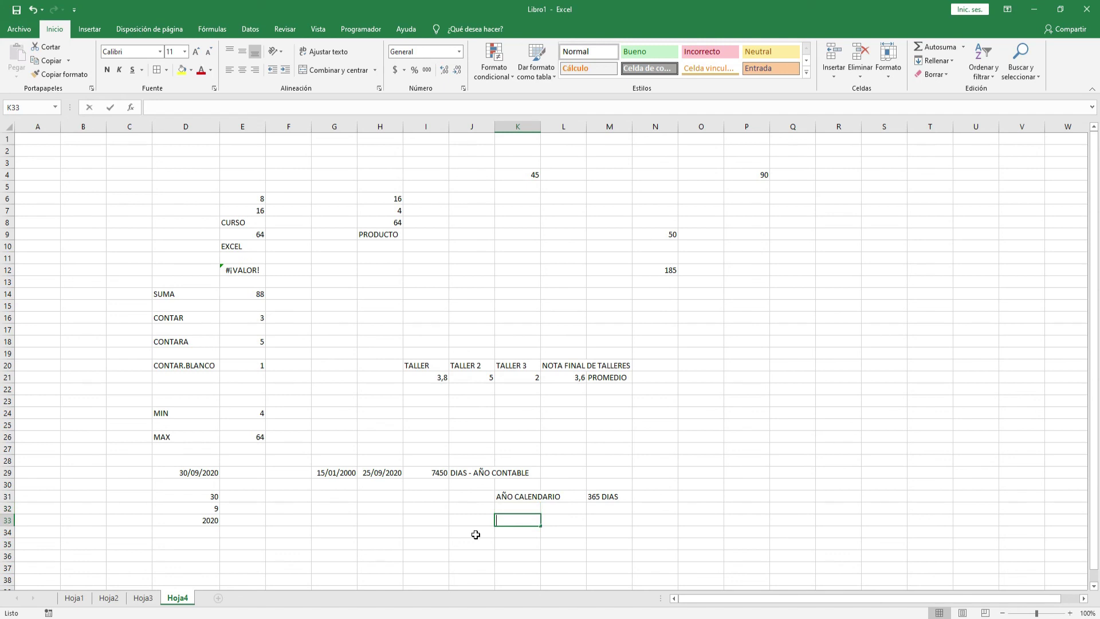
{"action": "type", "text": "AÑO CONTA"}
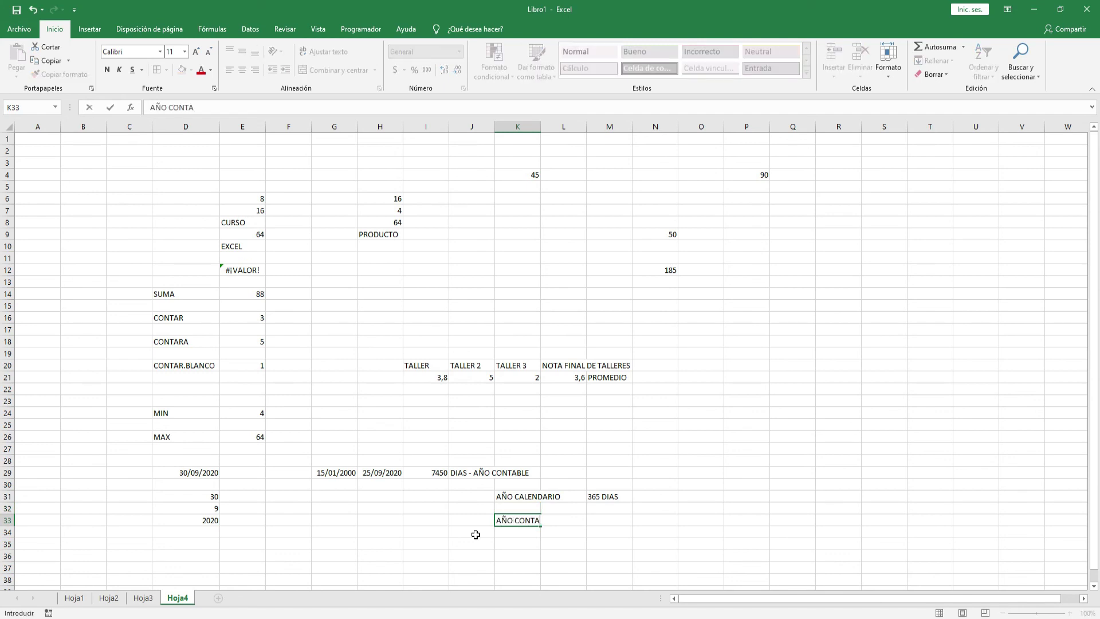
{"action": "type", "text": "BLE"}
{"action": "key", "text": "Right"}
{"action": "key", "text": "Right"}
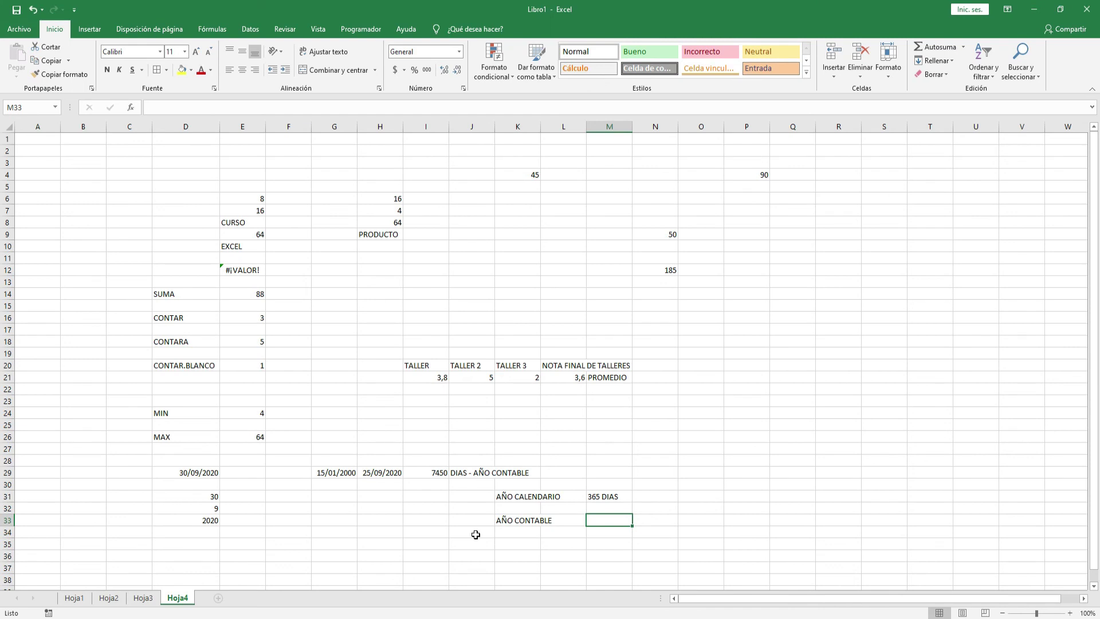
{"action": "type", "text": "360 DIAS"}
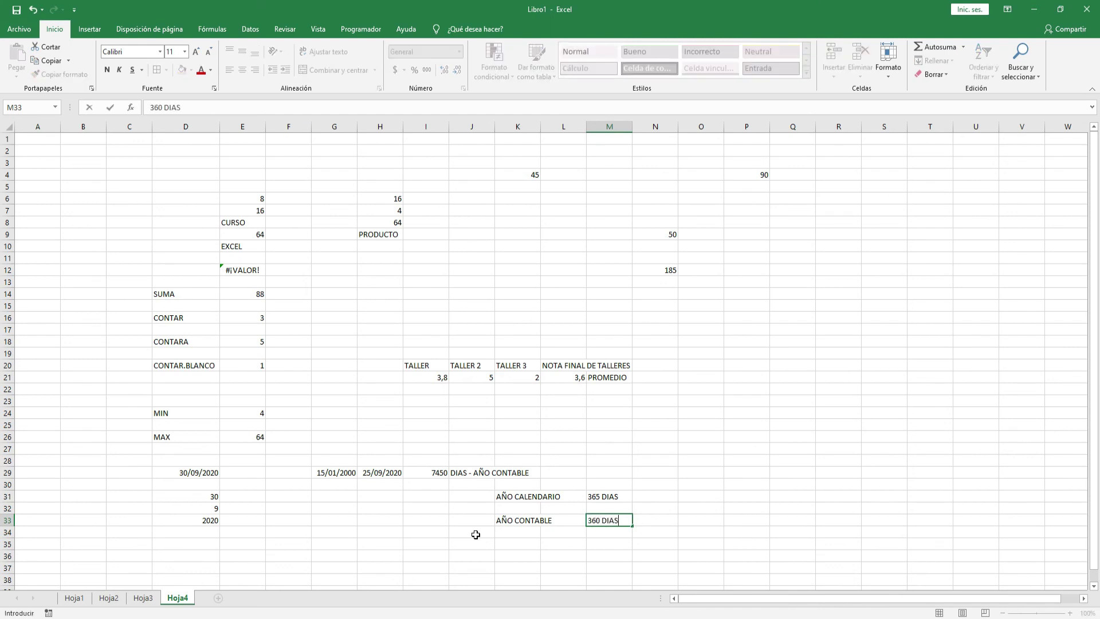
{"action": "key", "text": "Return"}
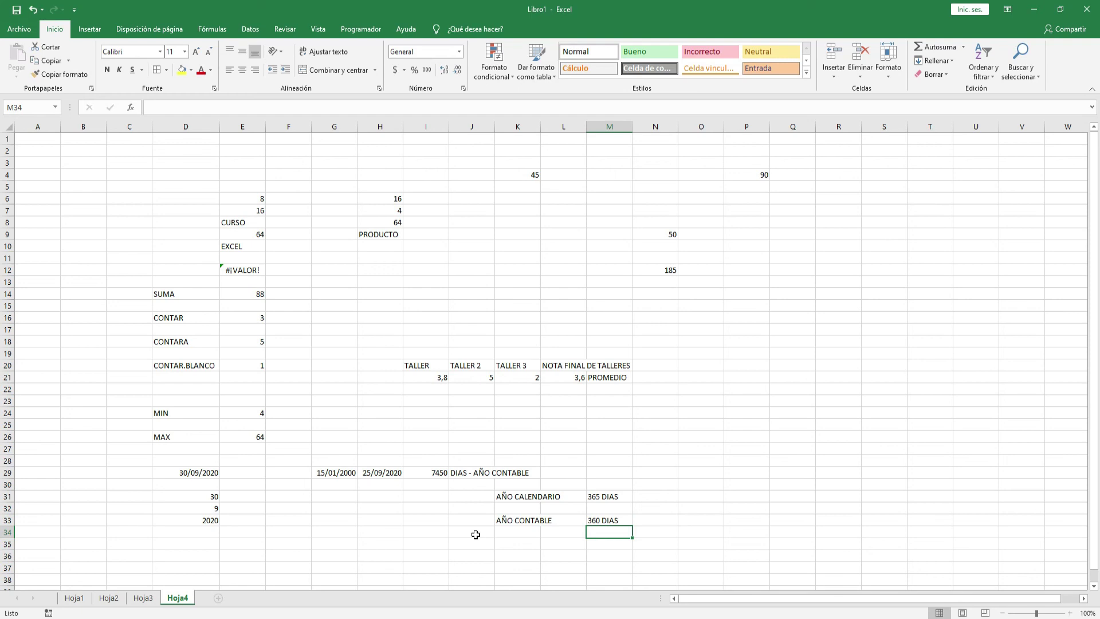
{"action": "key", "text": "Up"}
{"action": "key", "text": "Left"}
{"action": "key", "text": "Left"}
{"action": "key", "text": "Right"}
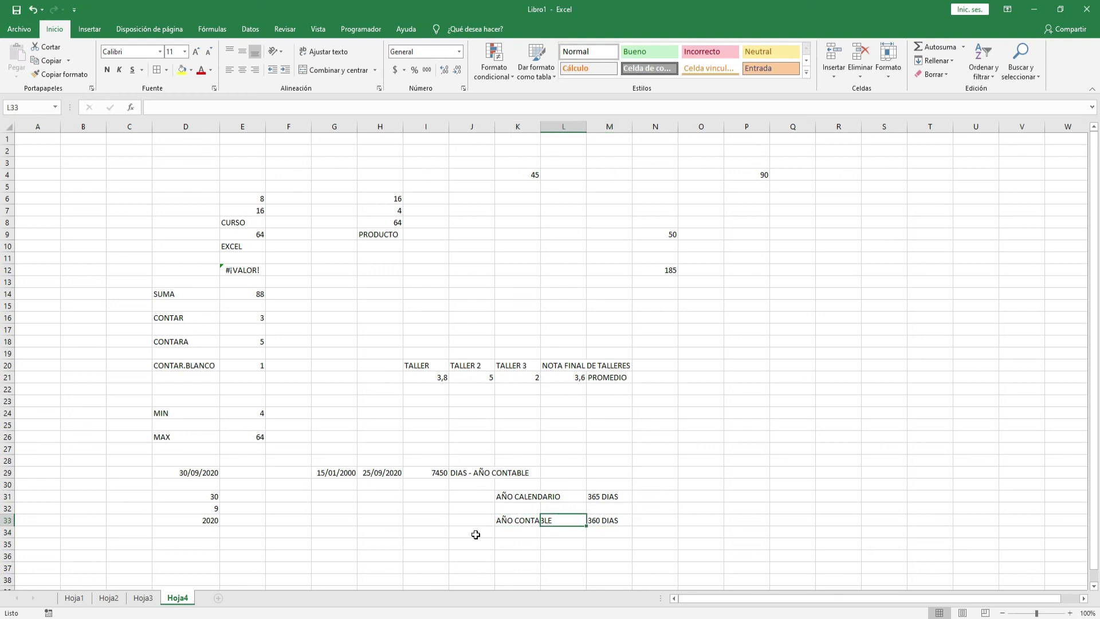
{"action": "key", "text": "Right"}
{"action": "key", "text": "Left"}
{"action": "key", "text": "Left"}
{"action": "key", "text": "Right"}
{"action": "key", "text": "Right"}
{"action": "key", "text": "Right"}
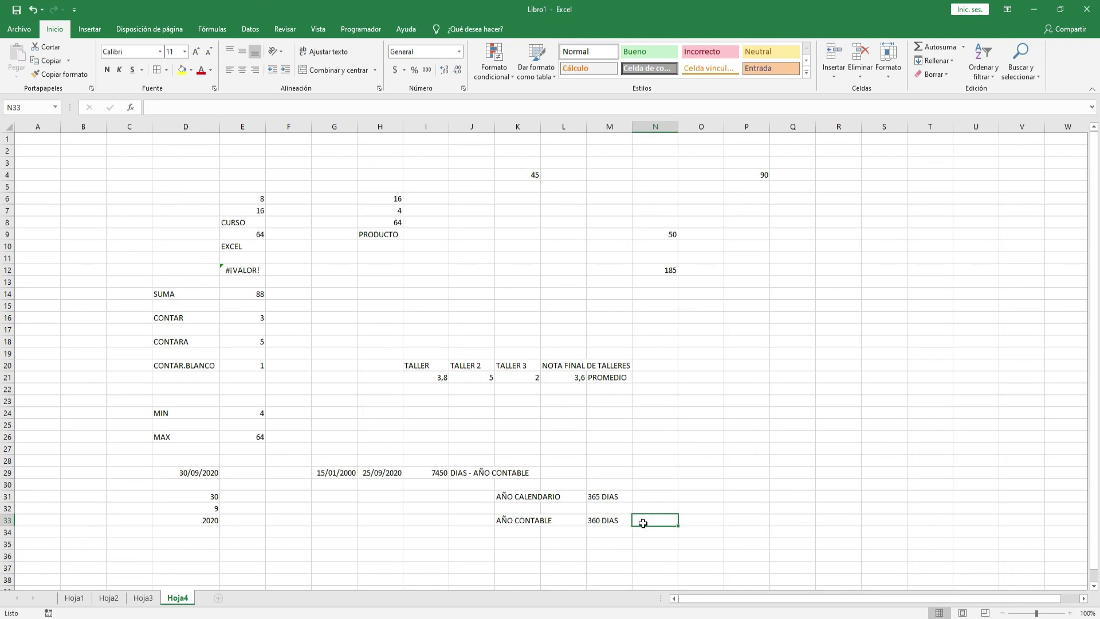
- Add the note TODOS LOS MESES SON DE 30 DIAS in cell N33, beside the accounting-year length
{"action": "left_click", "coordinate": [510, 522]}
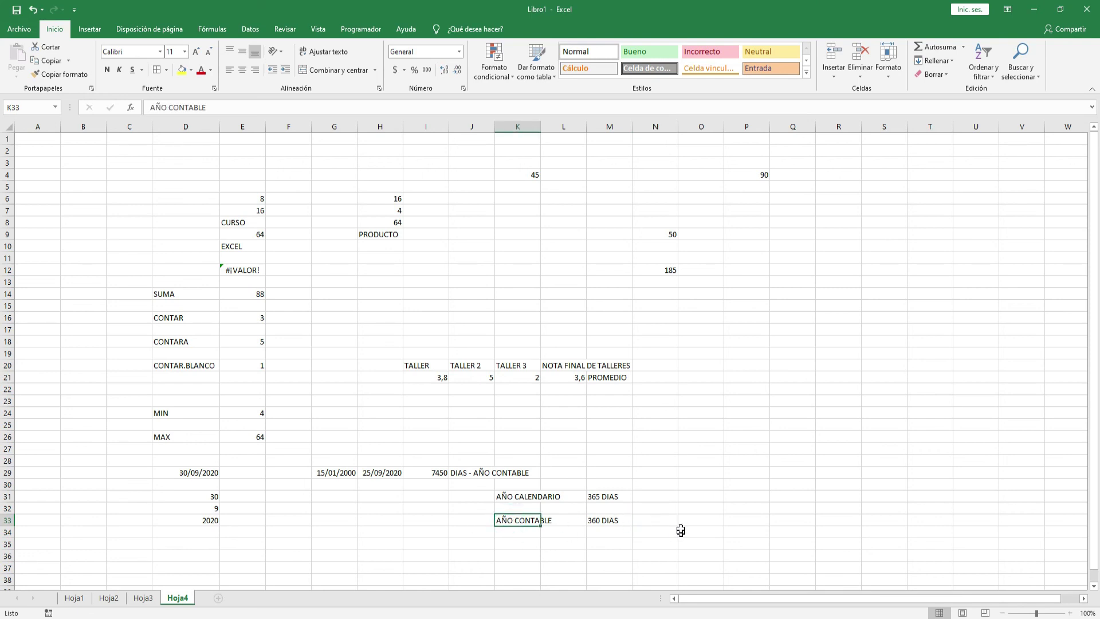
{"action": "left_click", "coordinate": [663, 519]}
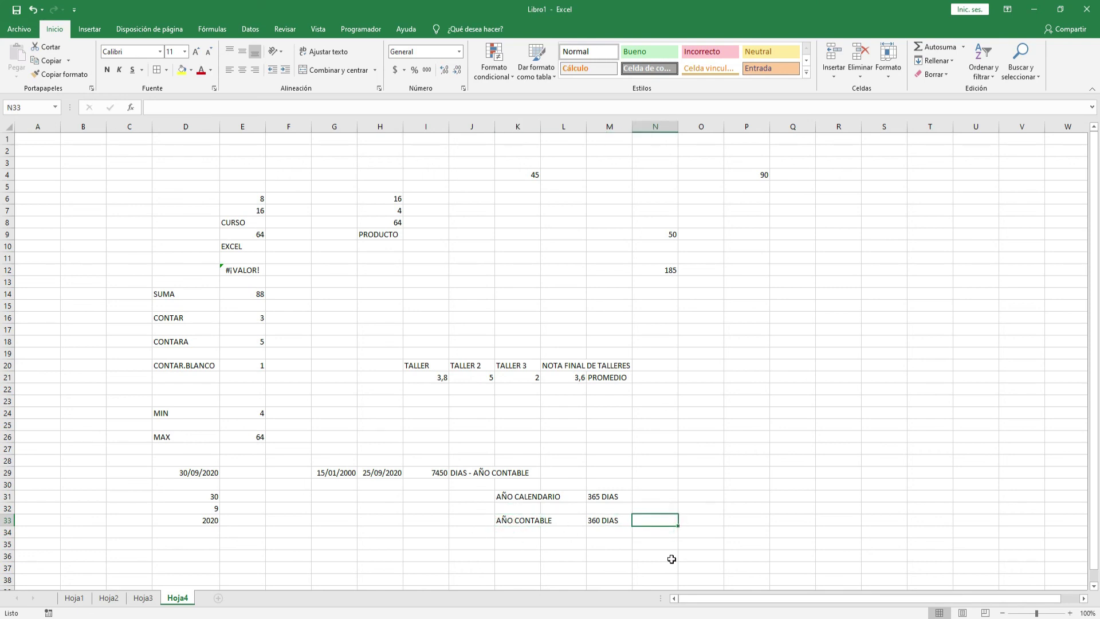
{"action": "type", "text": "TODO"}
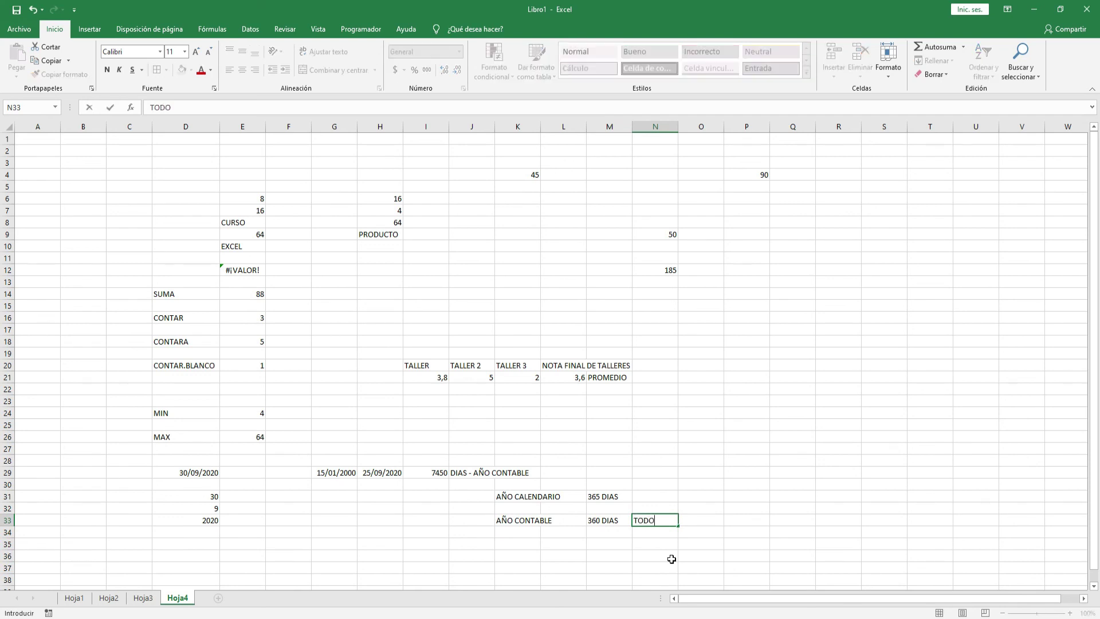
{"action": "type", "text": "S LOS MESES SON DE 30 DIAS"}
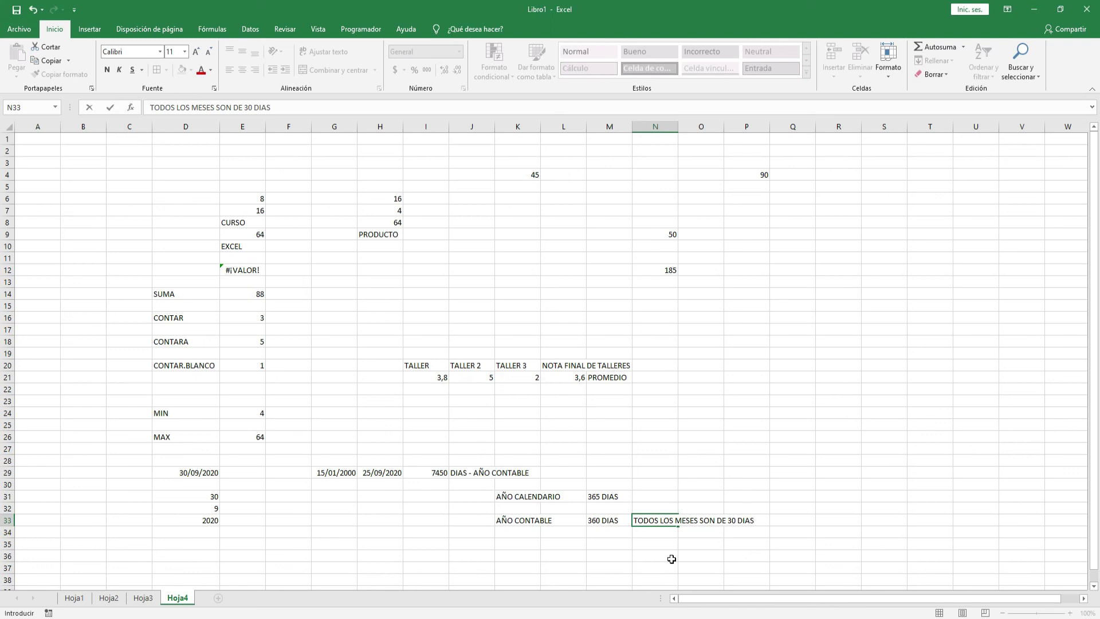
{"action": "key", "text": "Return"}
- Calculate the length of the accounting year in cell N35 with the formula =12*30
{"action": "key", "text": "Down"}
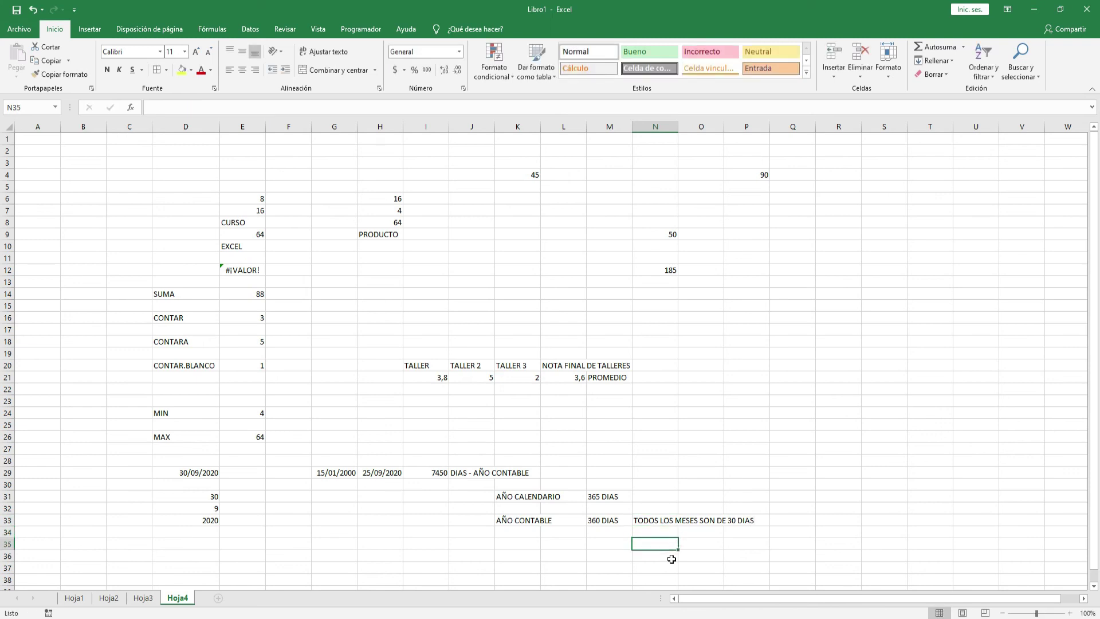
{"action": "type", "text": "=12*30"}
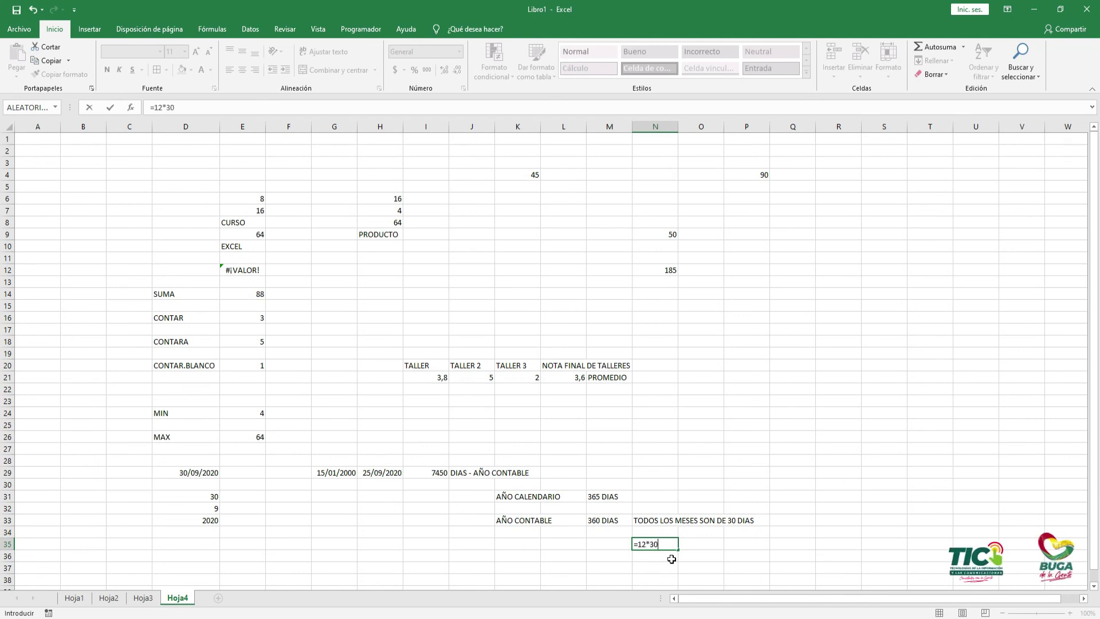
{"action": "key", "text": "Return"}
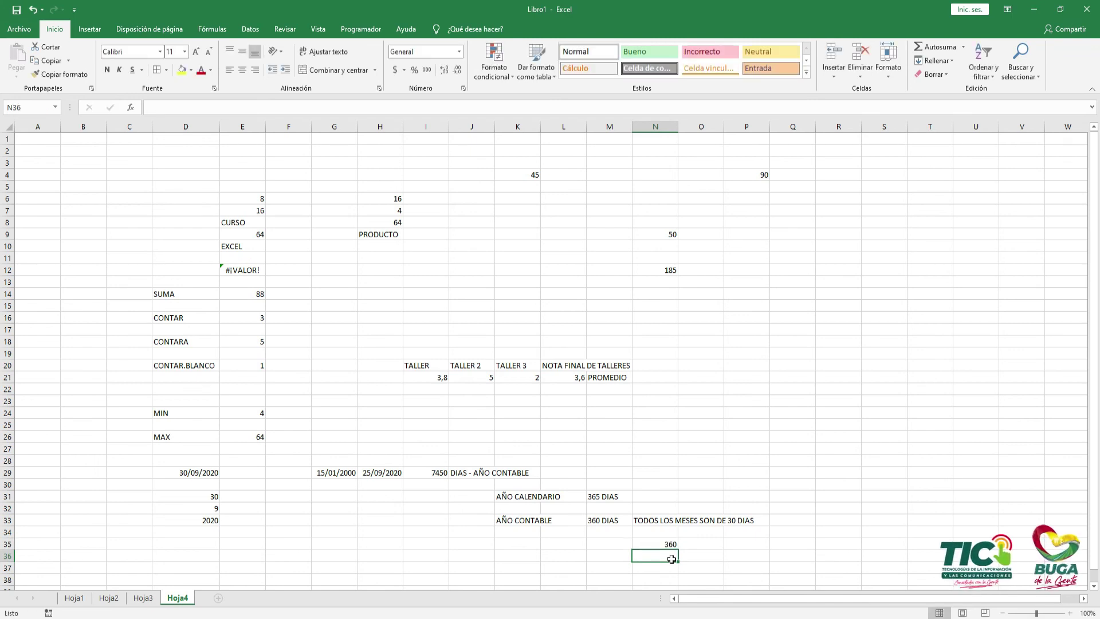
{"action": "left_click", "coordinate": [664, 545]}
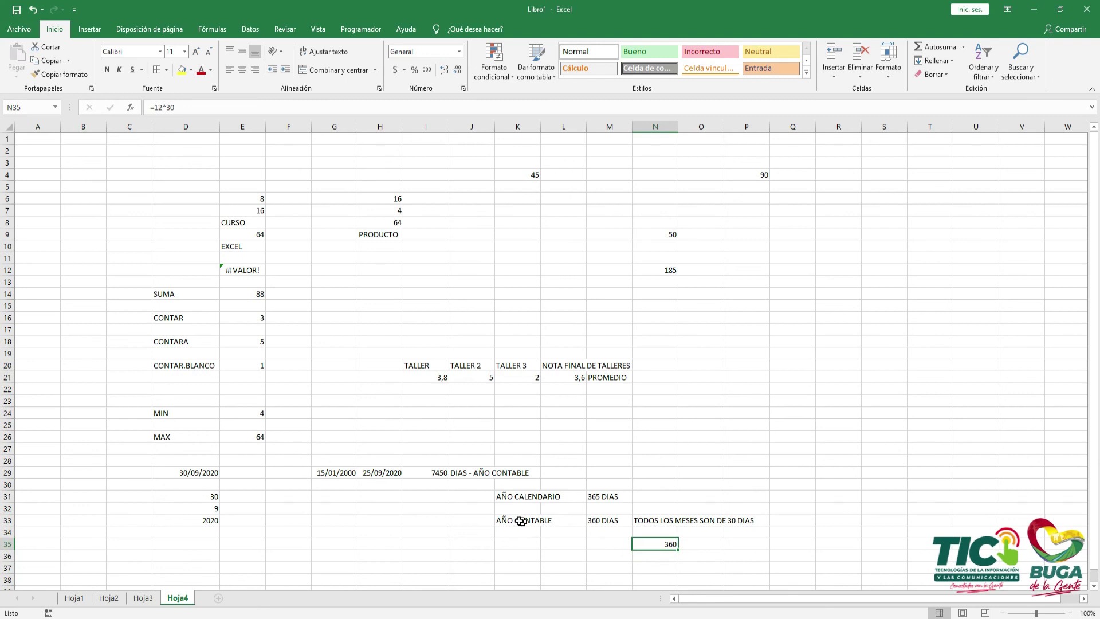
- Open the DIAS360 formula in cell I29 to examine its start and end date references
{"action": "left_click", "coordinate": [423, 475]}
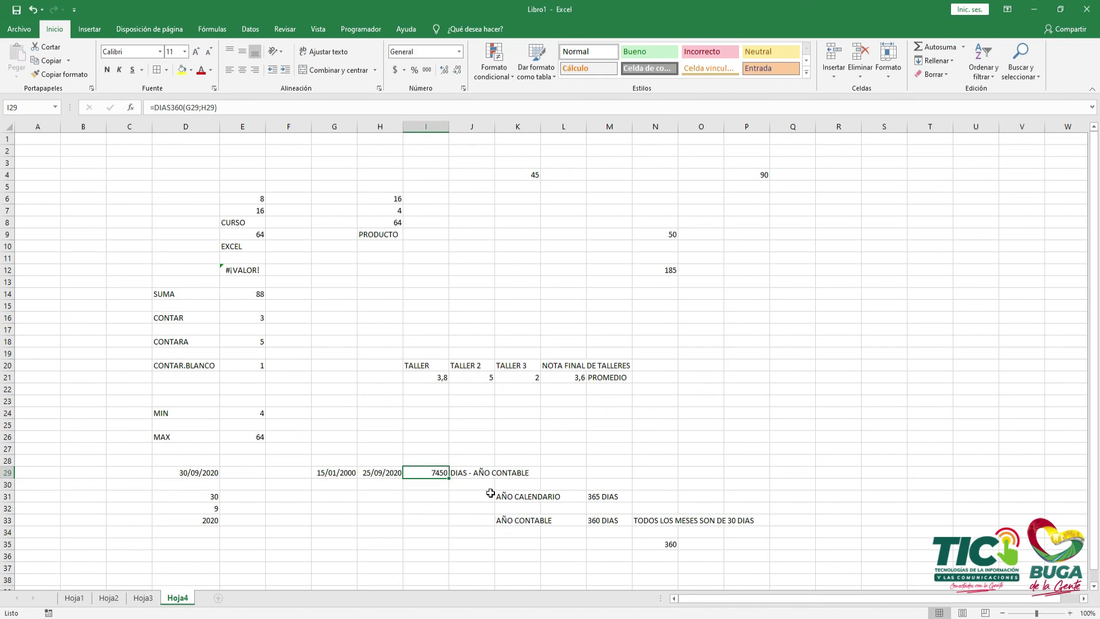
{"action": "double_click", "coordinate": [440, 472]}
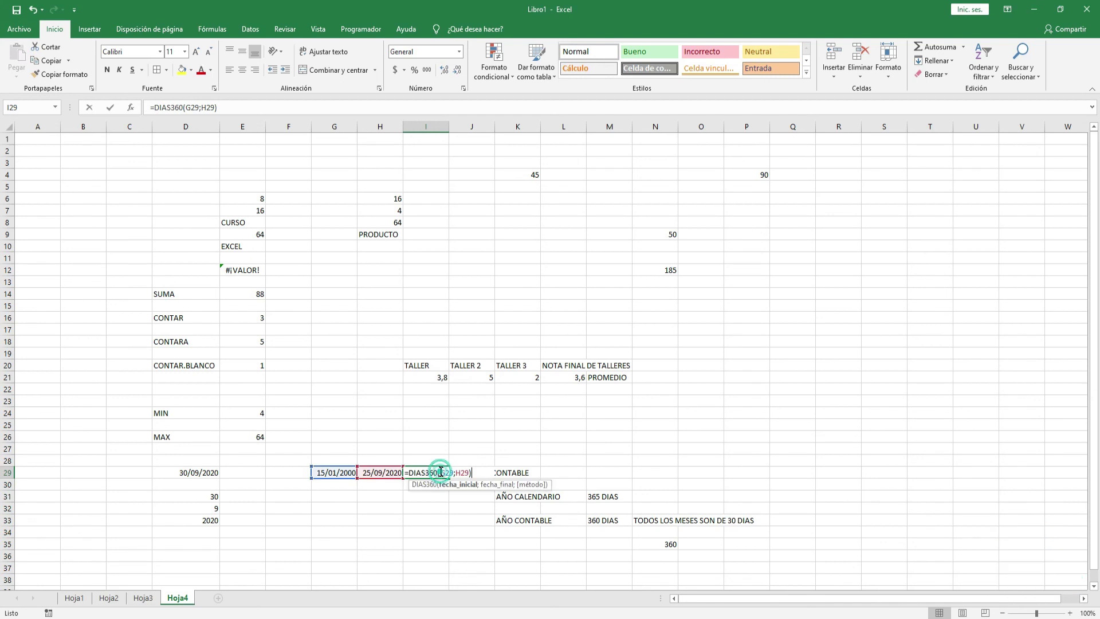